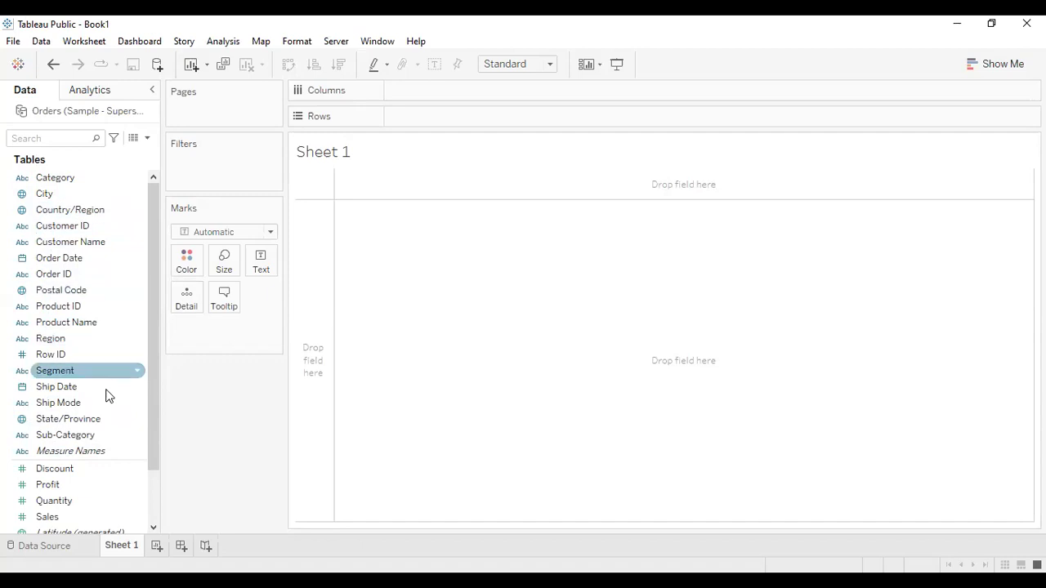
- Build a bar chart of Sales by State/Province, then swap rows and columns to make the bars vertical
click(94, 418)
drag(96, 424, 492, 117)
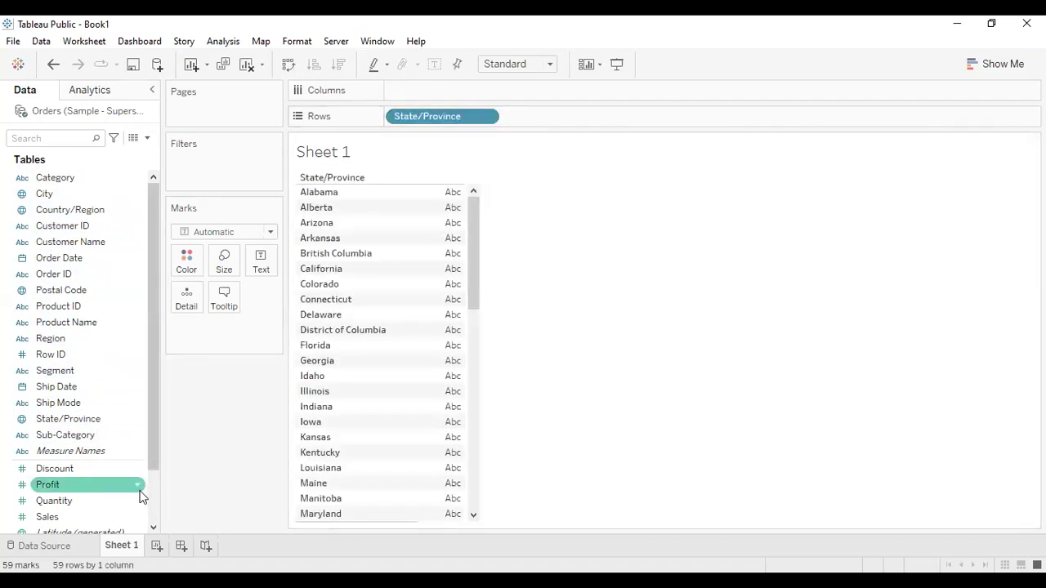
click(90, 516)
drag(162, 412, 467, 93)
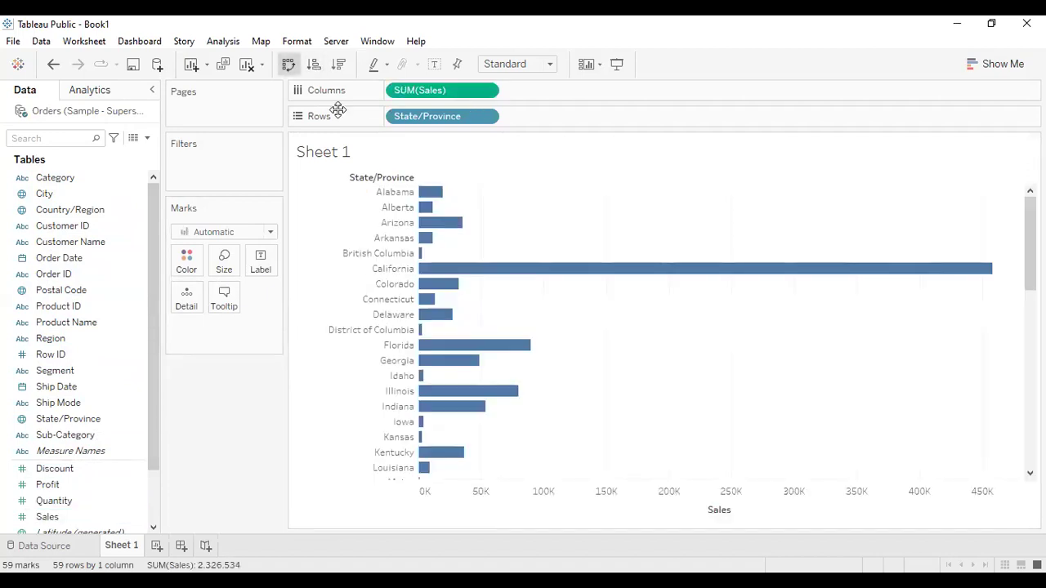
key(ctrl+w)
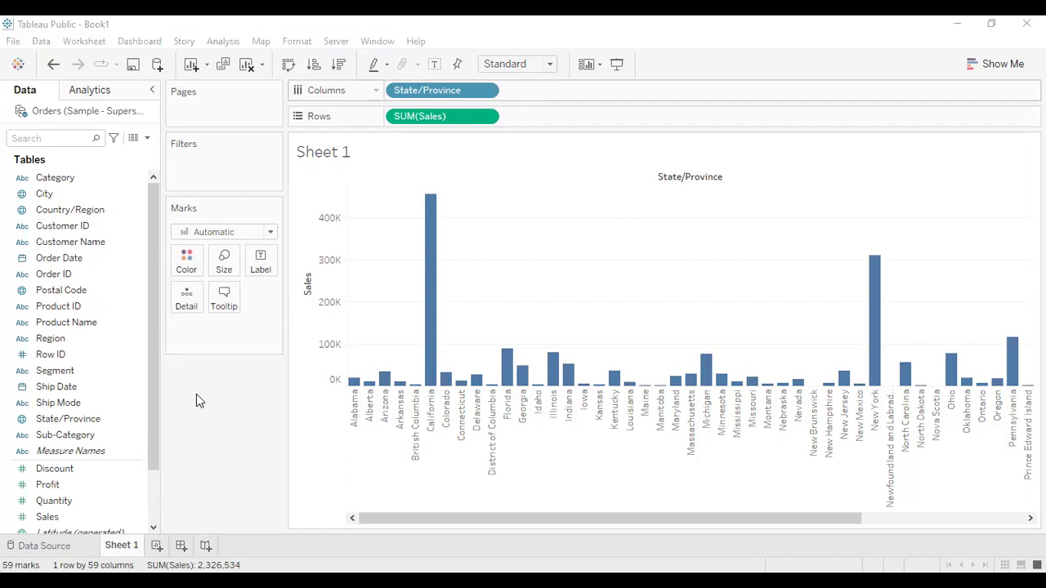
- Show mark labels with the sales values on the bars
click(260, 261)
click(294, 296)
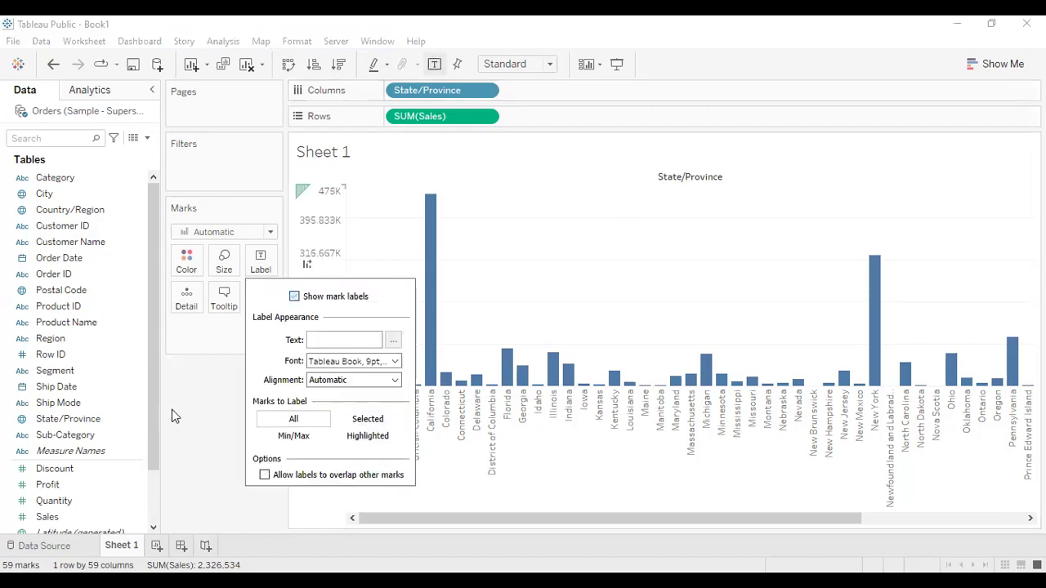
click(211, 405)
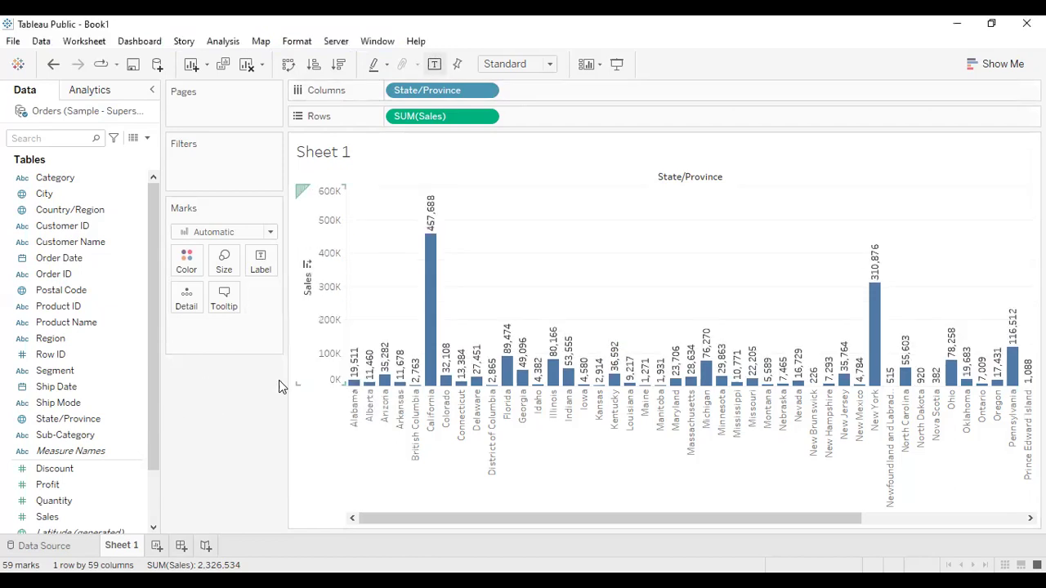
right_click(101, 215)
click(70, 211)
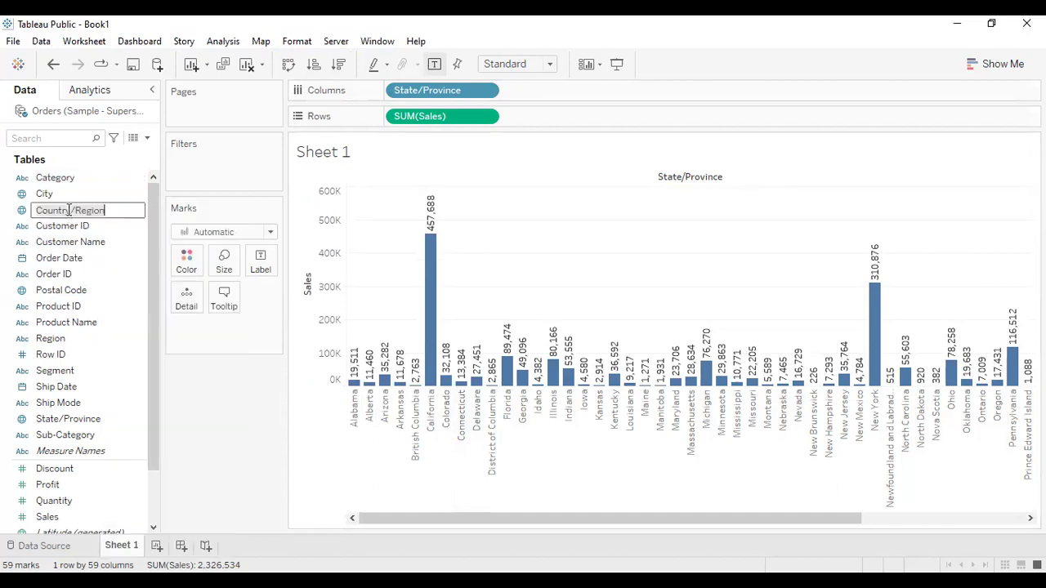
click(206, 414)
- Add a Country/Region filter with all values selected, and remove it from the sheet's filters
drag(107, 208, 210, 171)
click(395, 350)
click(658, 490)
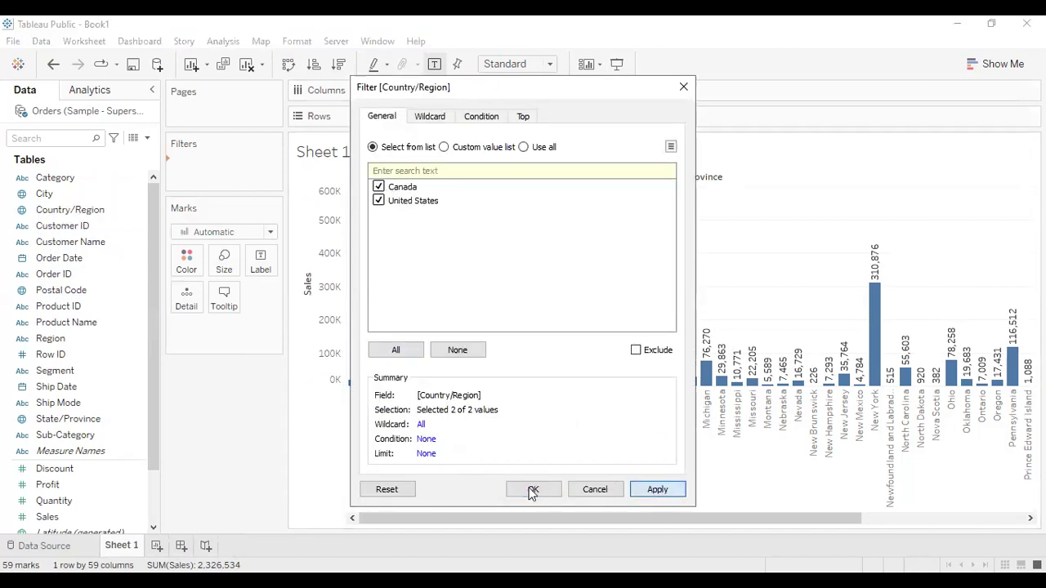
click(532, 490)
drag(233, 170, 69, 211)
- Show the Country/Region filter on the sheet and place its card directly below the Marks card
right_click(69, 210)
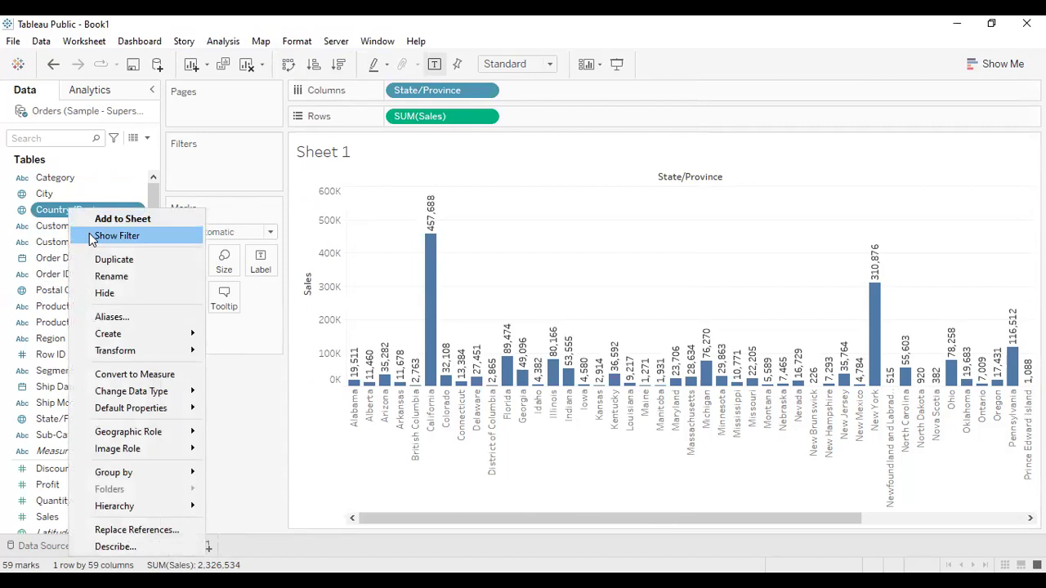
click(91, 236)
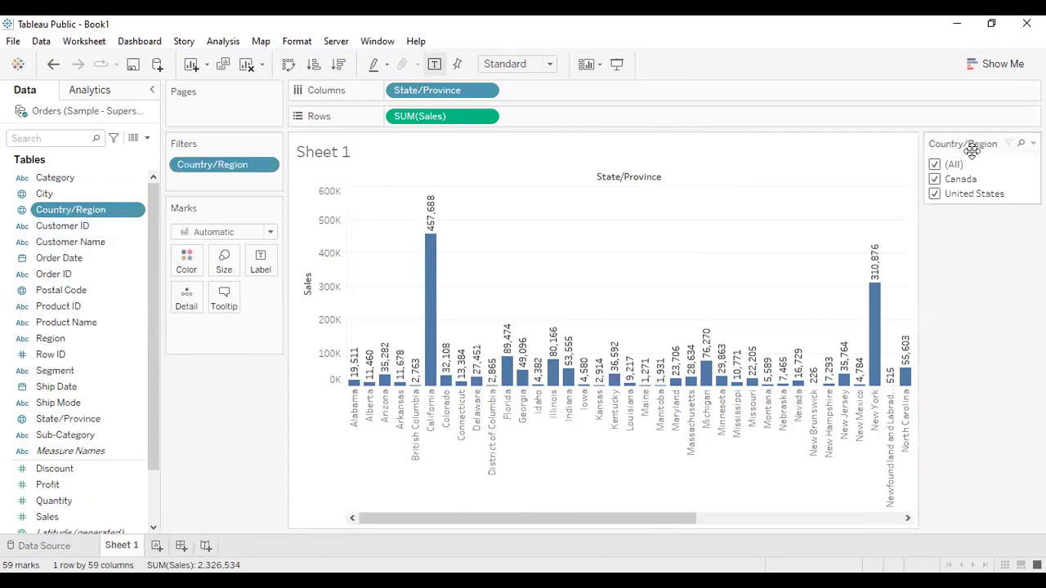
drag(976, 142, 251, 400)
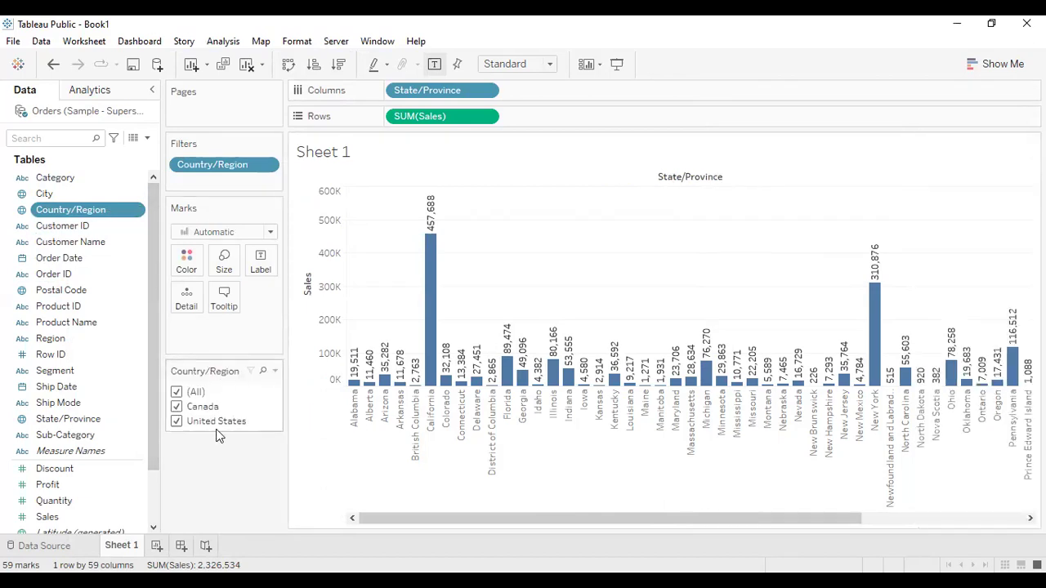
- Try the Country/Region filter by clearing and reselecting values, ending with only Canada selected
click(176, 394)
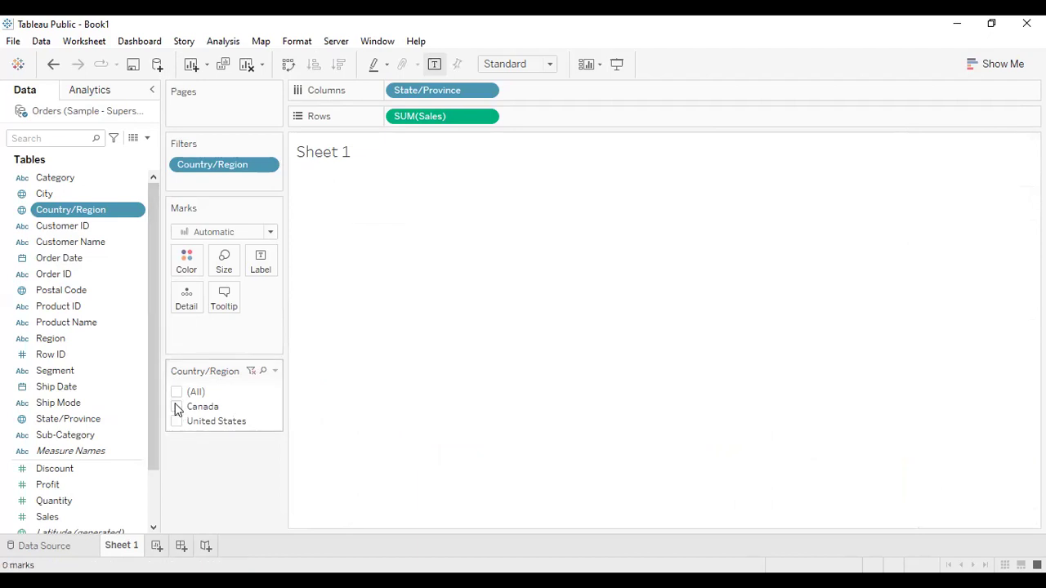
click(177, 406)
click(176, 393)
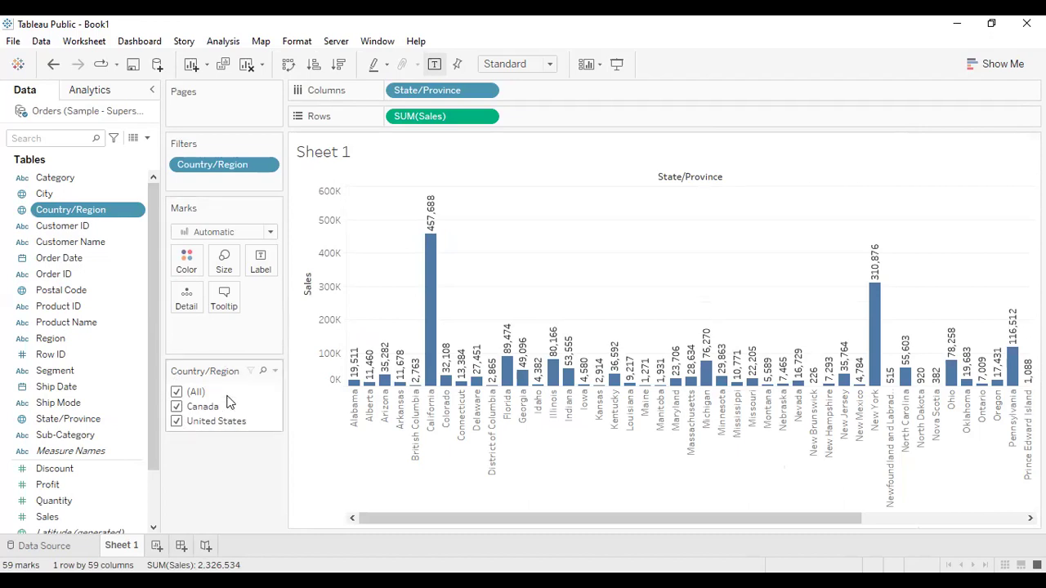
click(175, 421)
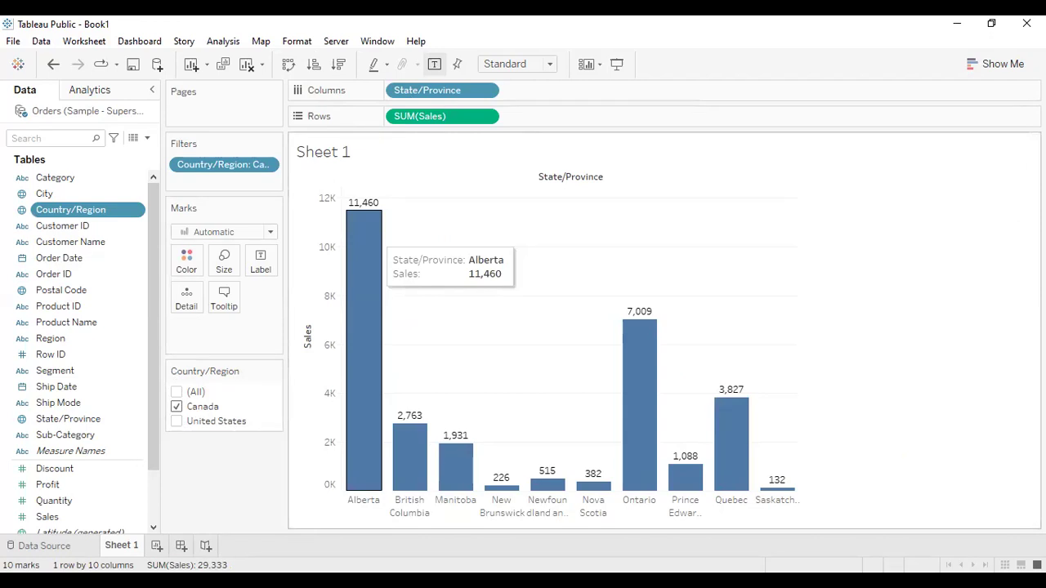
- Fit the chart to Entire View and switch the Country/Region filter to United States only
click(506, 65)
click(523, 127)
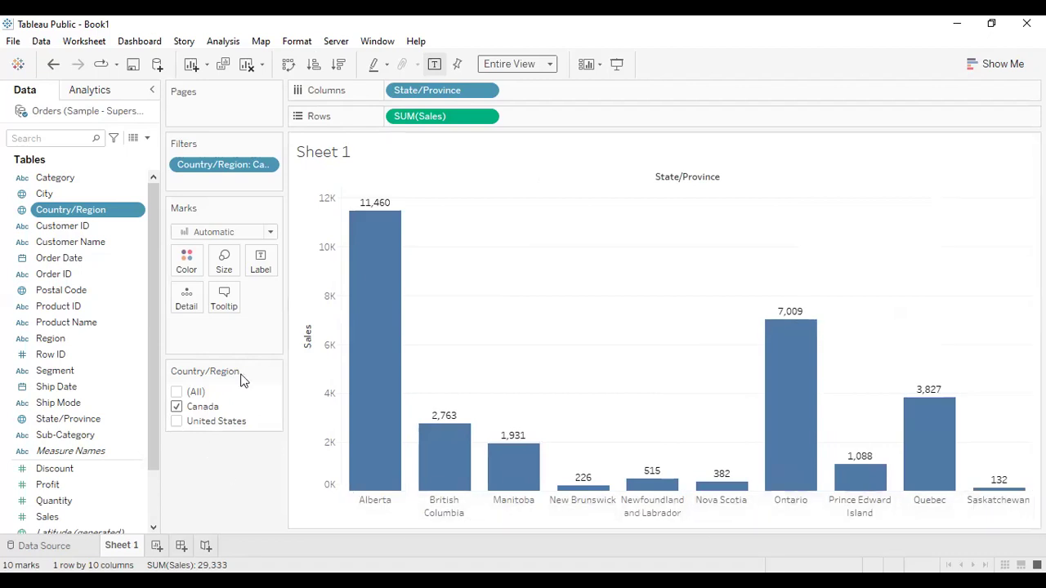
click(178, 407)
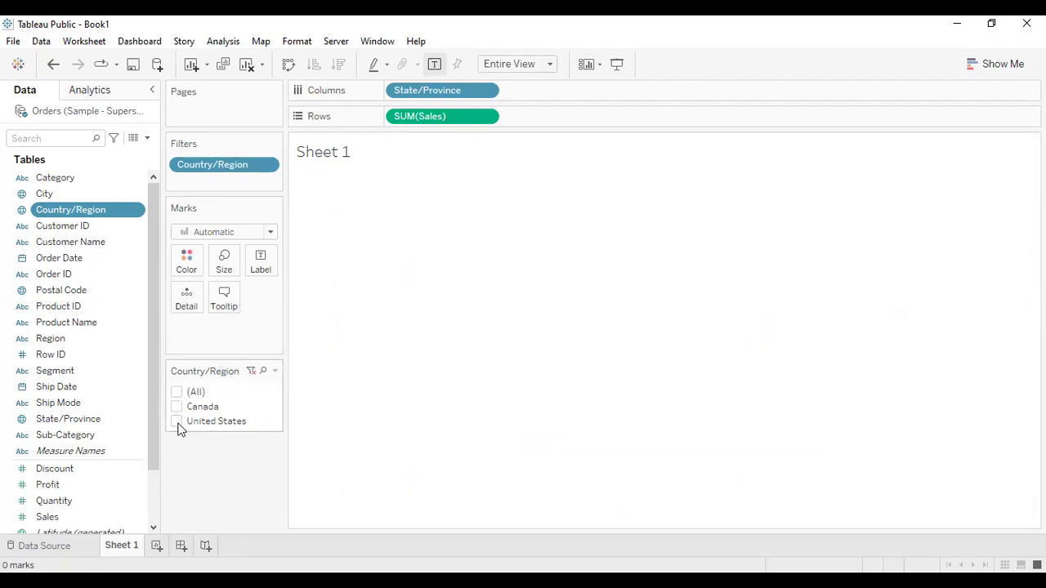
click(177, 422)
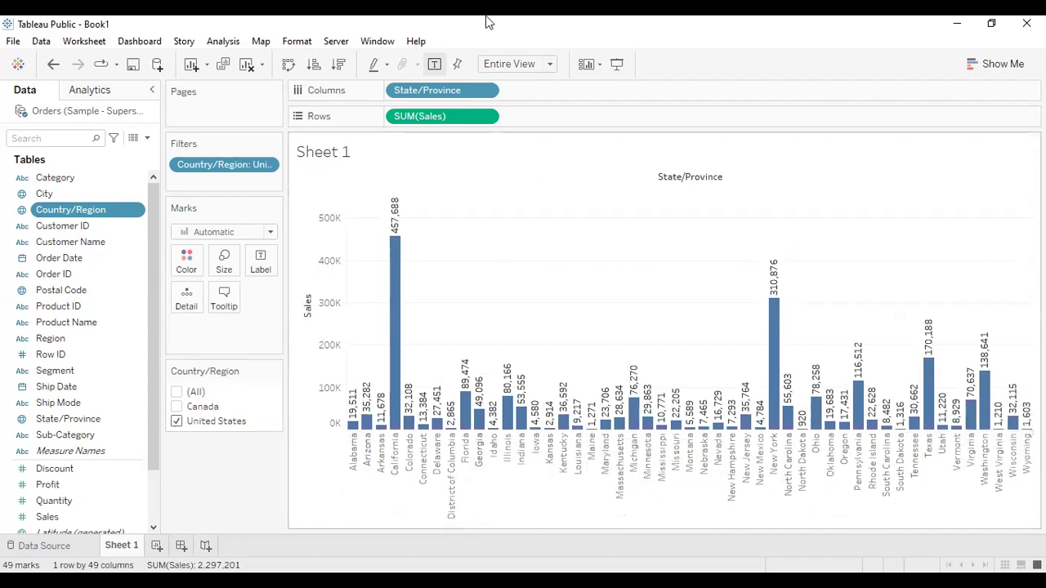
- Swap rows and columns to make the bars horizontal, and sort the states by Sales in descending order
click(287, 65)
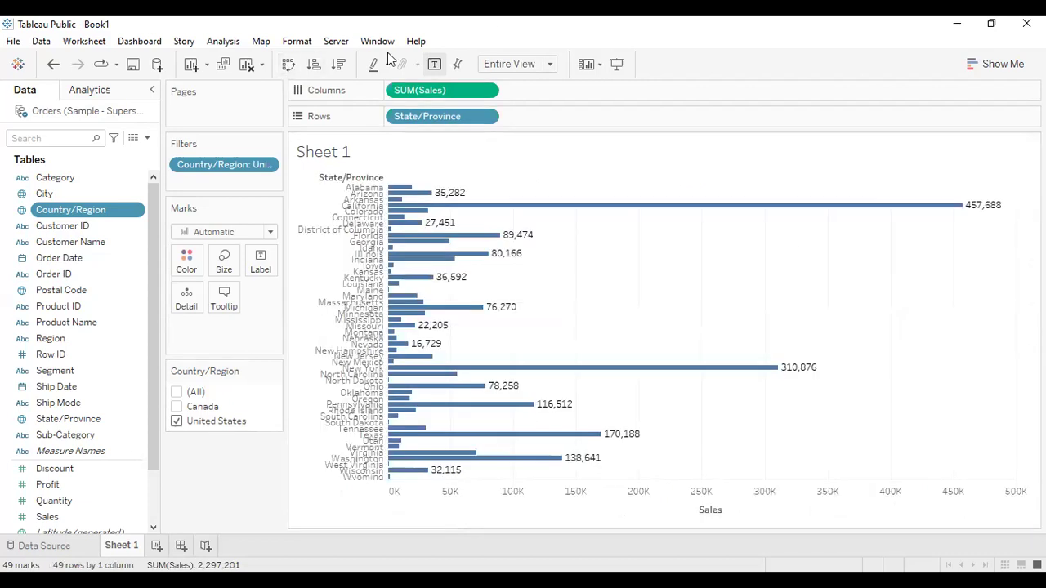
click(341, 65)
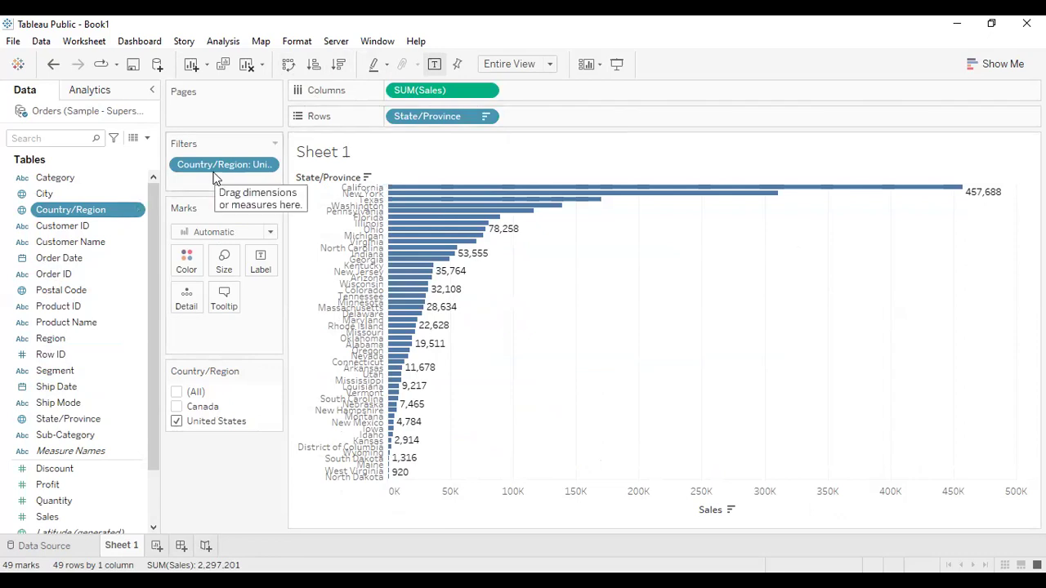
- Edit the Country/Region filter to include both Canada and United States, and set the chart's fit to Standard
click(266, 165)
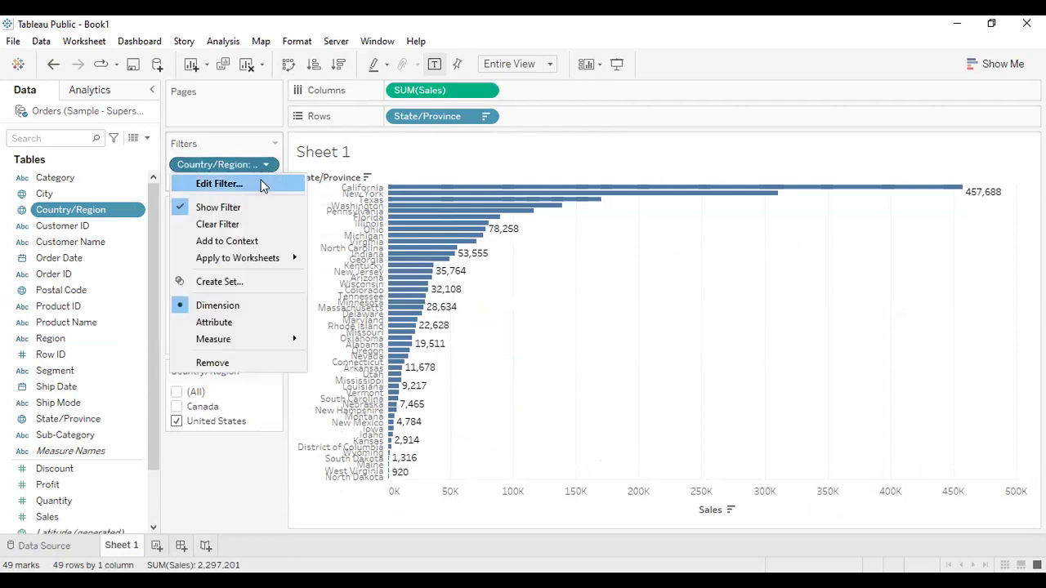
click(290, 184)
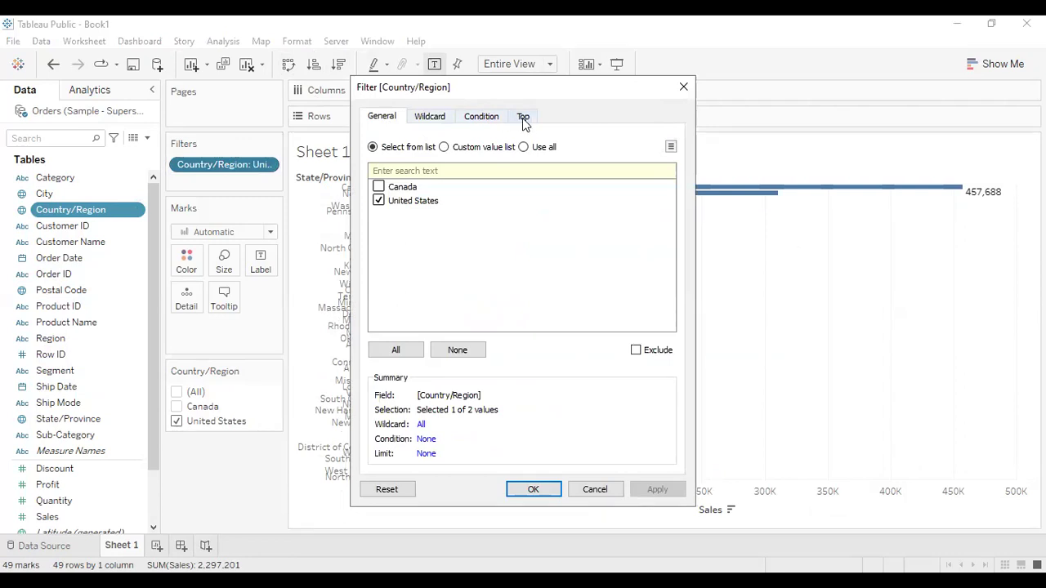
click(379, 187)
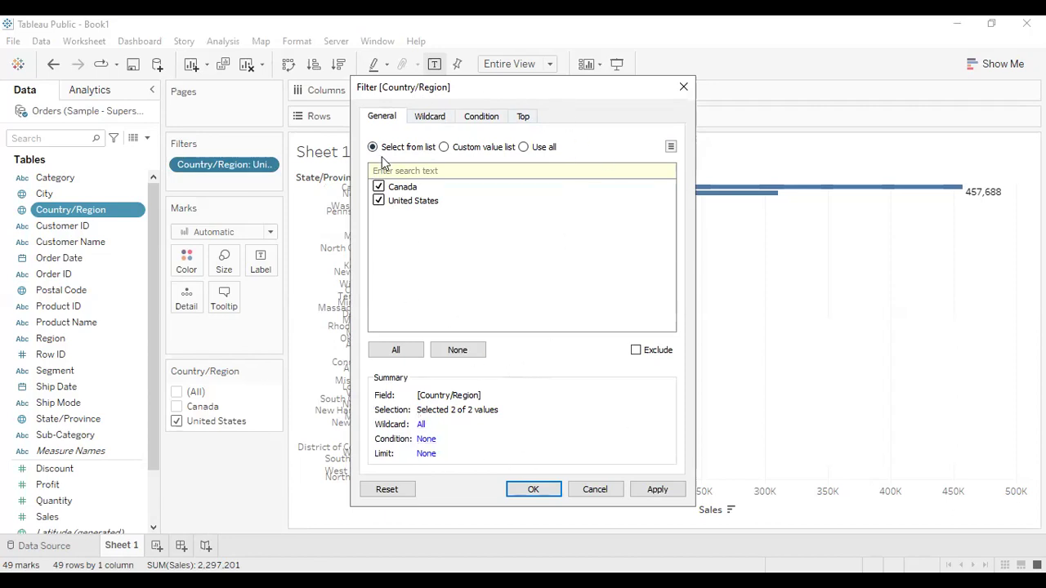
click(431, 119)
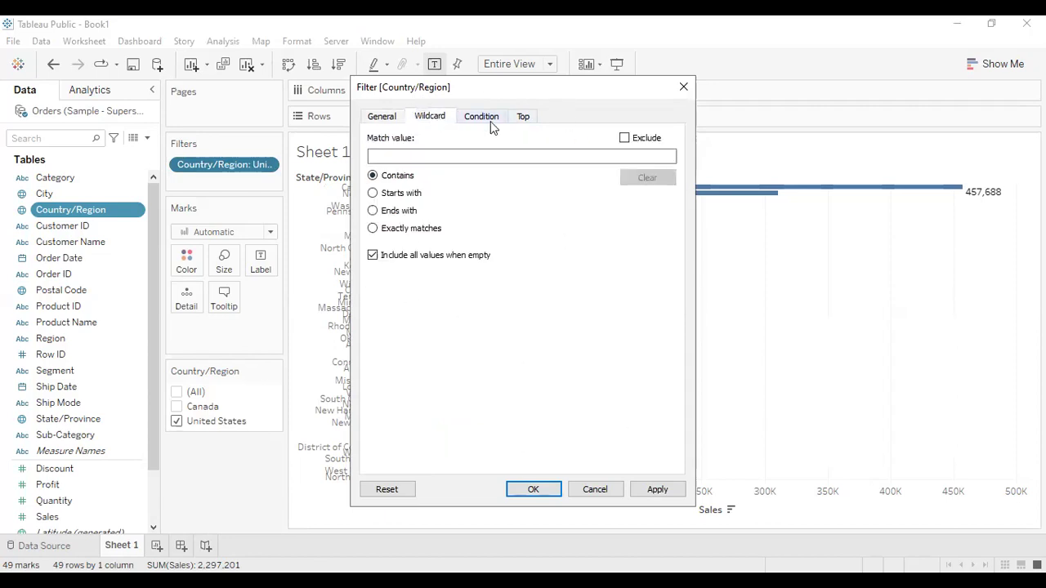
click(488, 123)
click(523, 120)
click(472, 119)
click(421, 117)
click(397, 118)
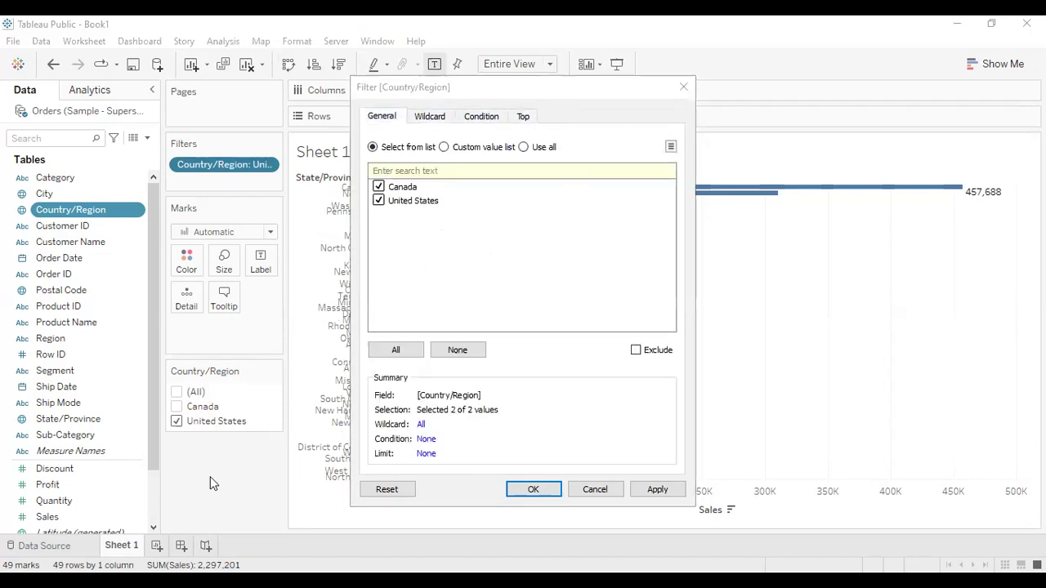
click(658, 490)
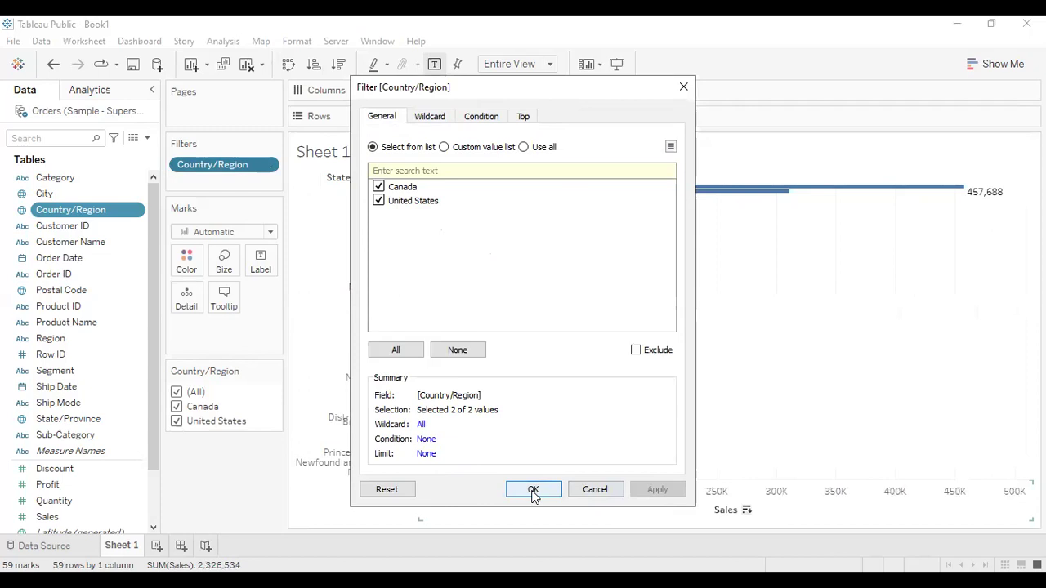
click(532, 491)
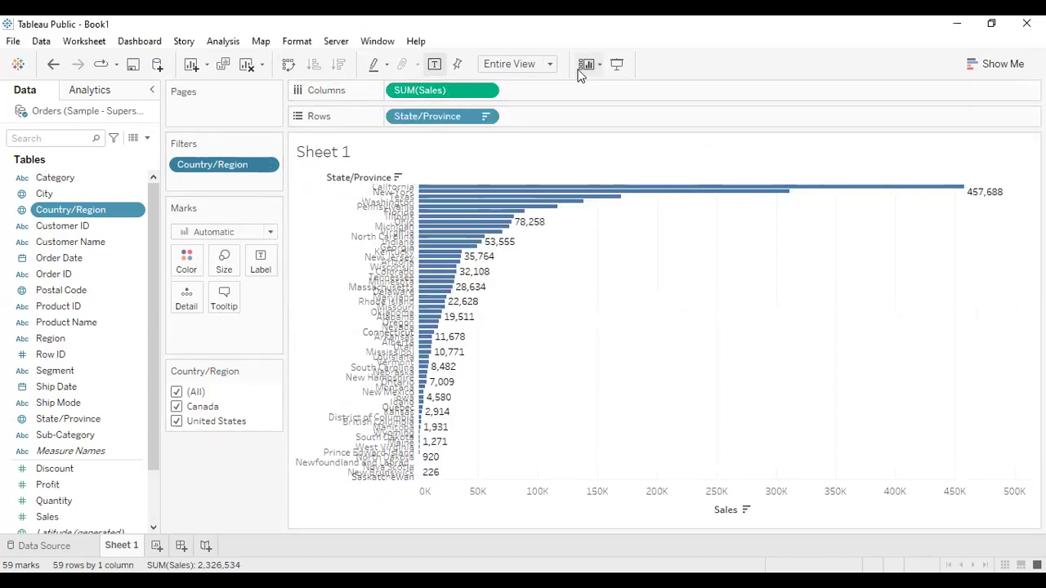
click(517, 64)
click(502, 79)
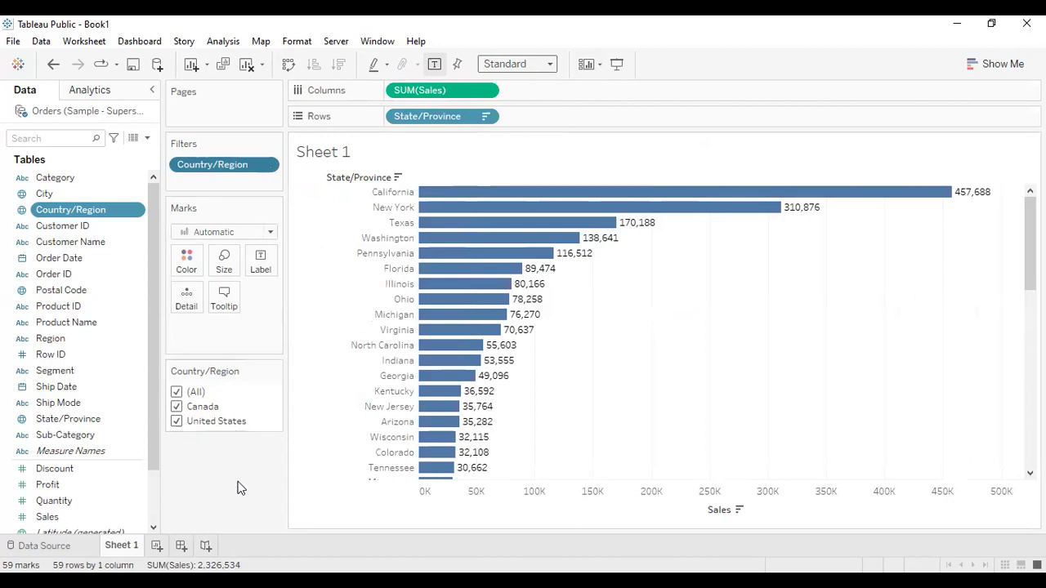
- Create a new worksheet with a scatter plot of Sales against Profit by Sub-Category
click(157, 546)
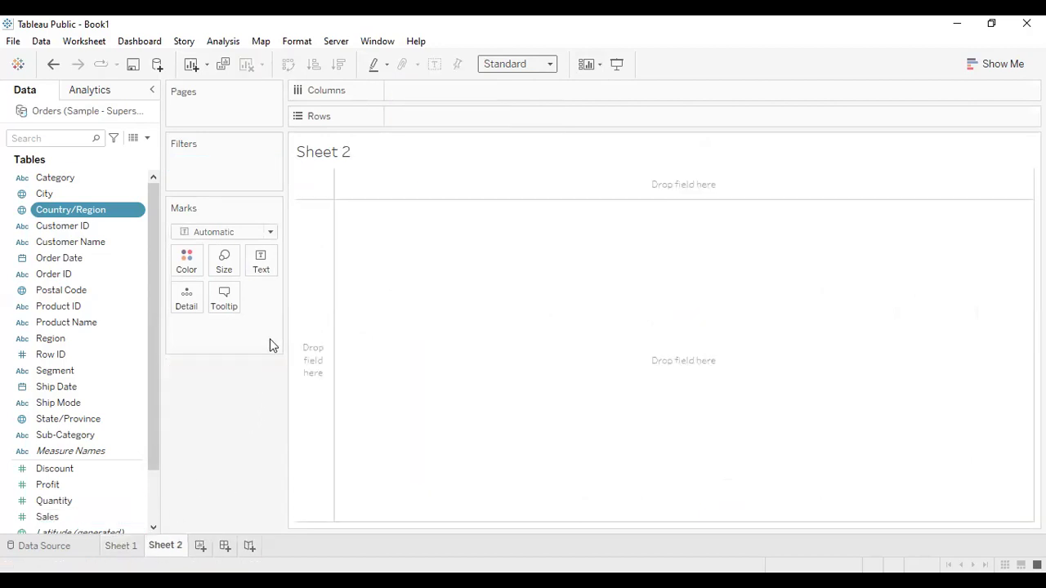
click(73, 517)
ctrl+click(81, 485)
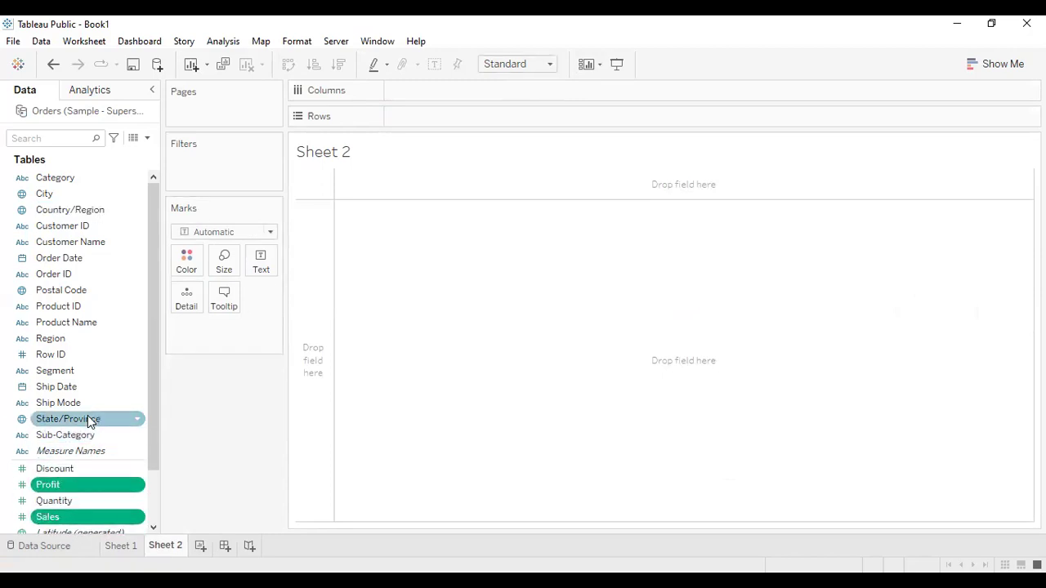
ctrl+click(92, 434)
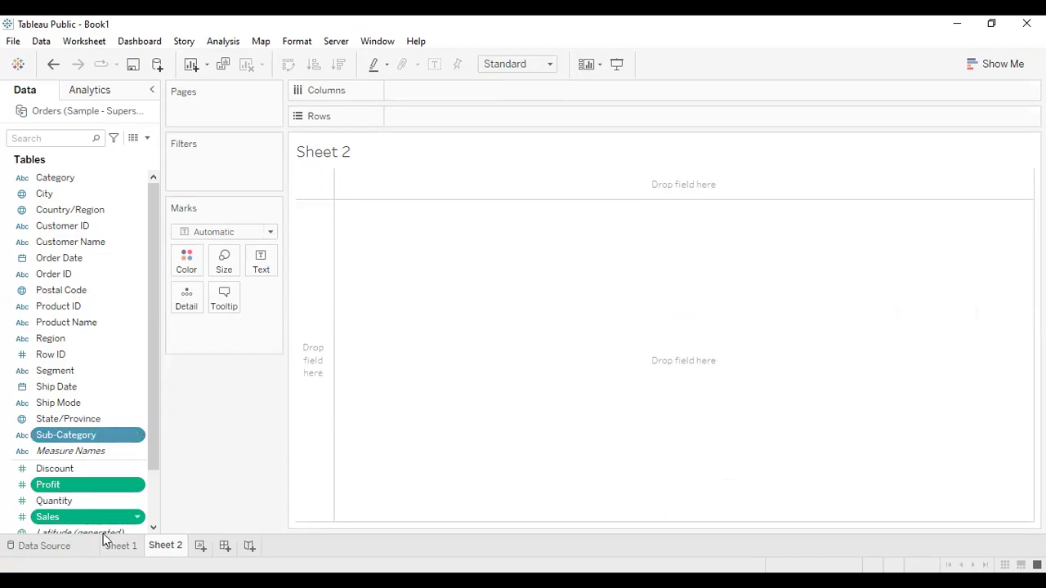
click(990, 72)
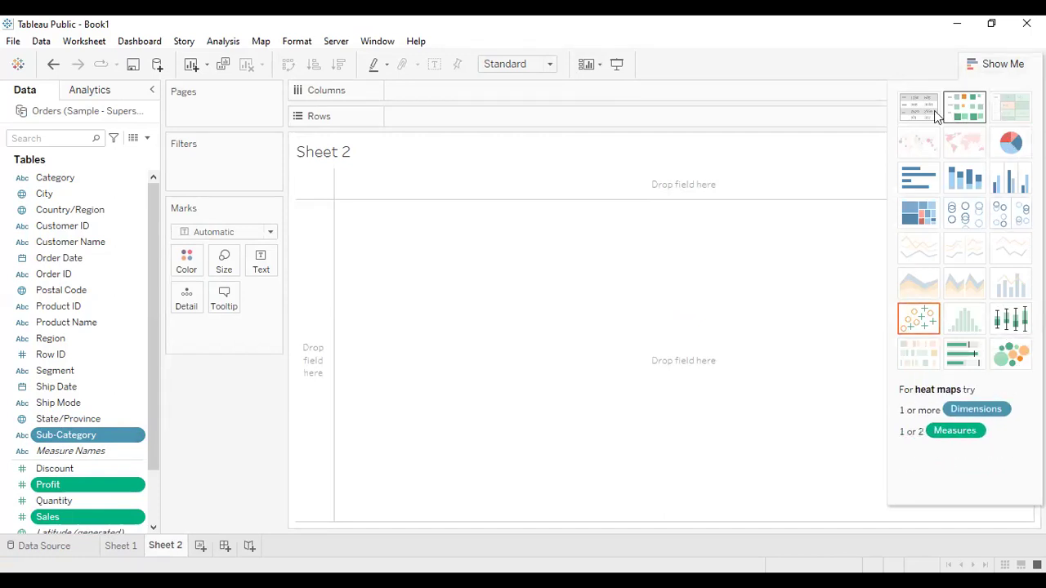
click(919, 321)
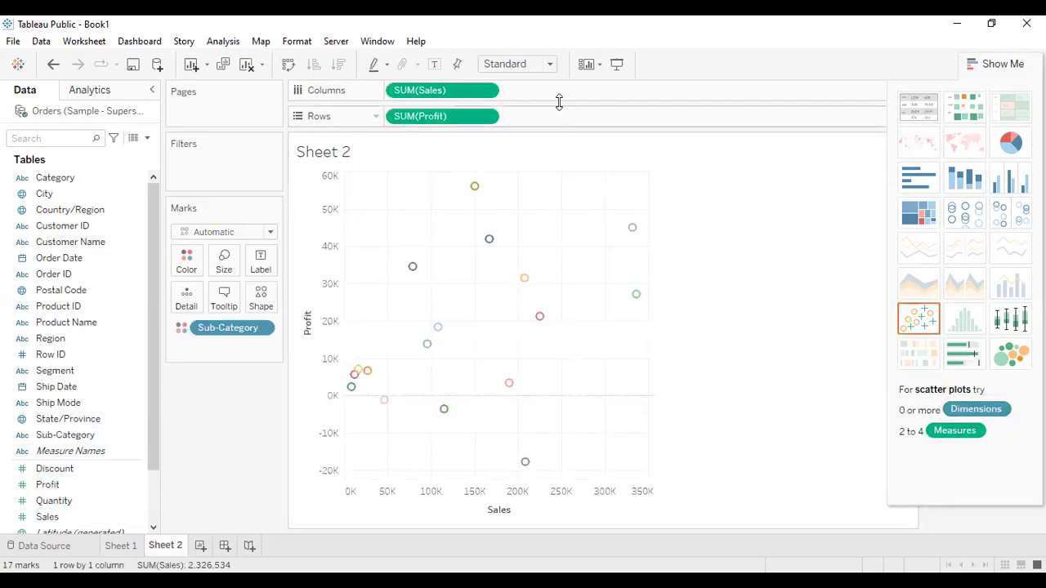
- Fit the scatter plot to Entire View and close the chart type chooser
click(532, 66)
click(539, 115)
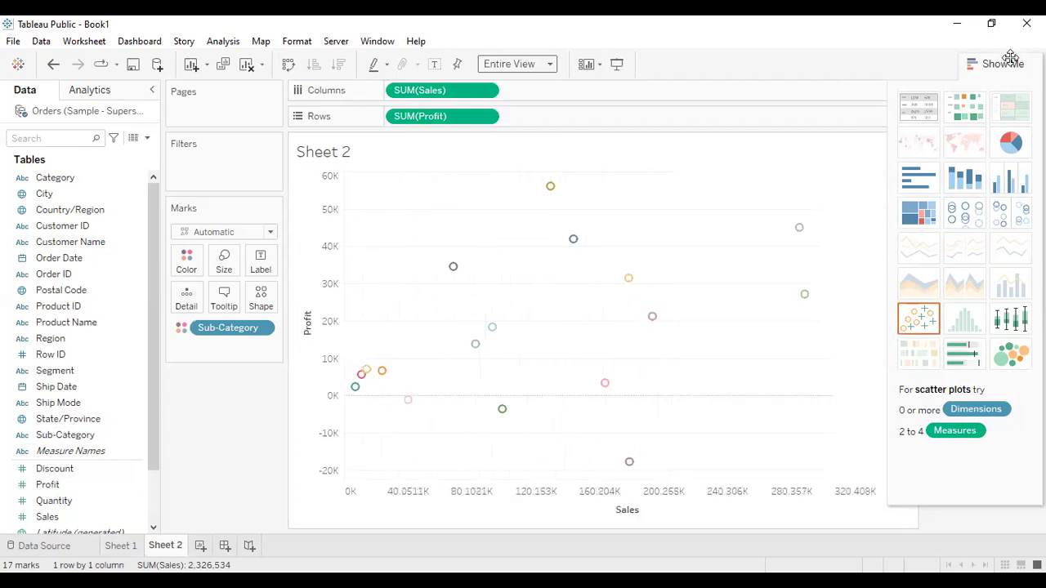
click(1005, 63)
mouse_move(371, 391)
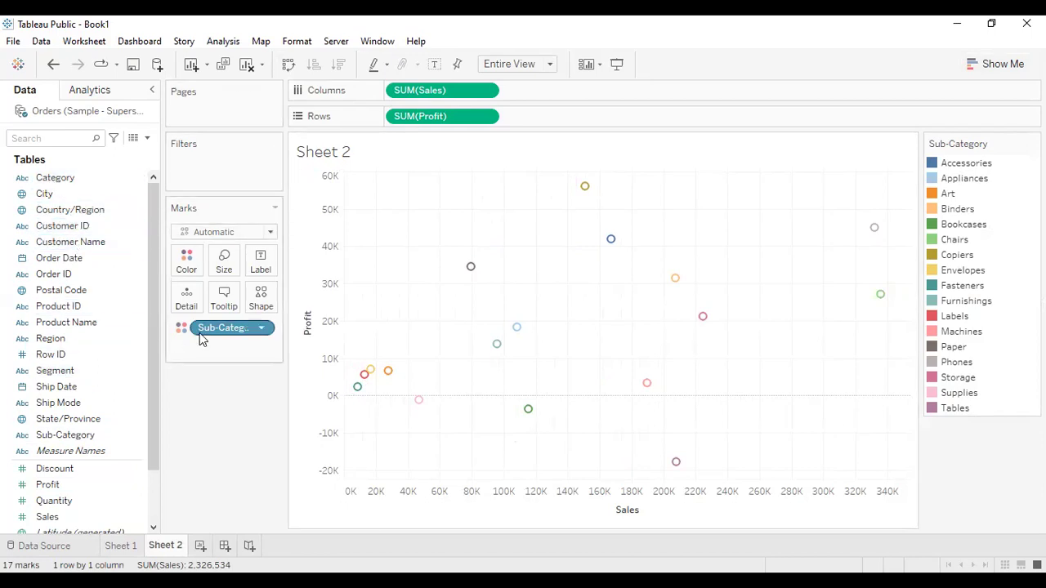
- Move Sub-Category from the marks to the filters with all values selected, and base its condition on the sum of Sales
drag(186, 171, 185, 169)
click(396, 350)
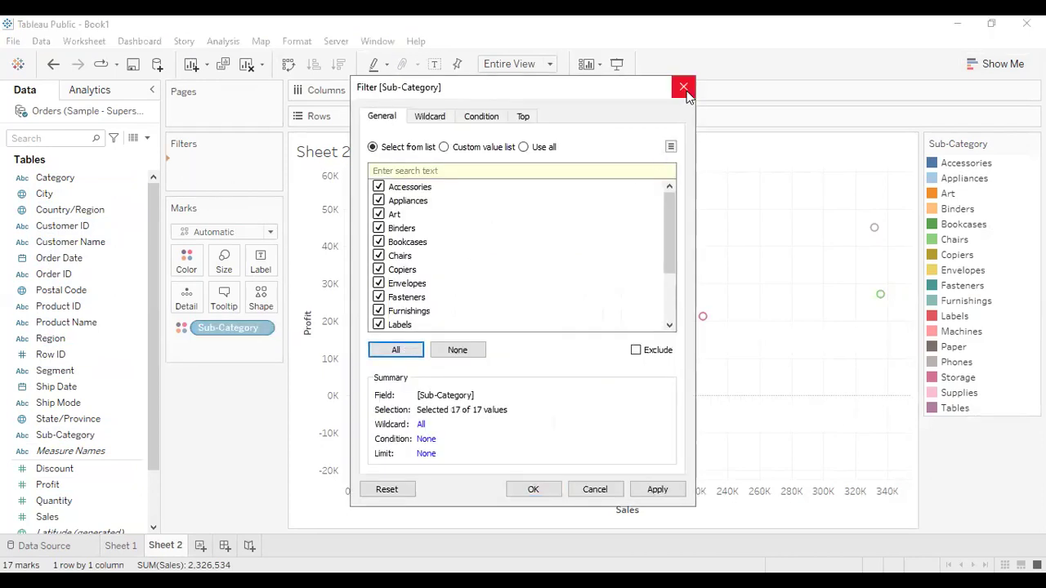
click(490, 118)
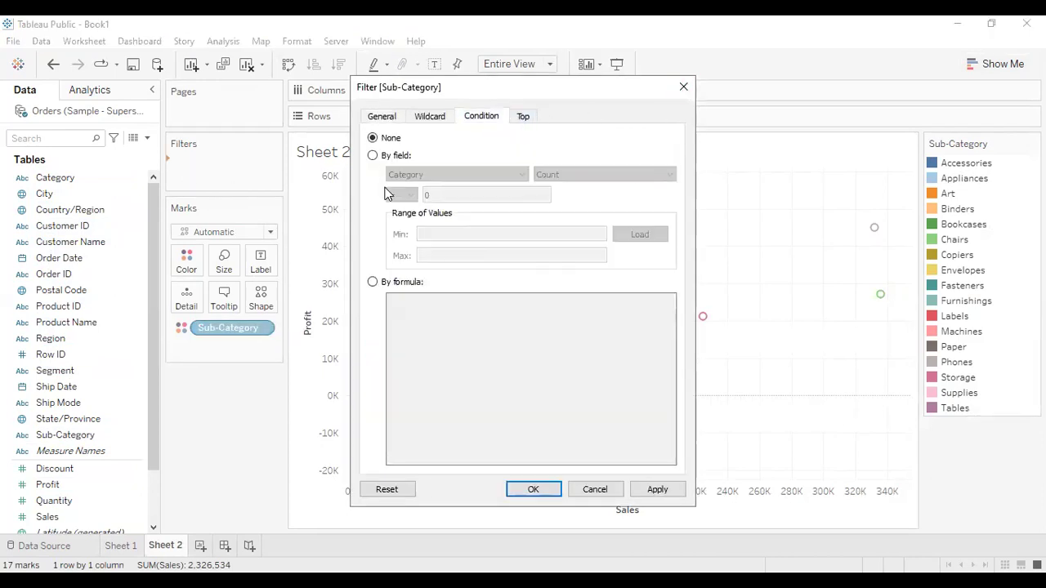
click(374, 155)
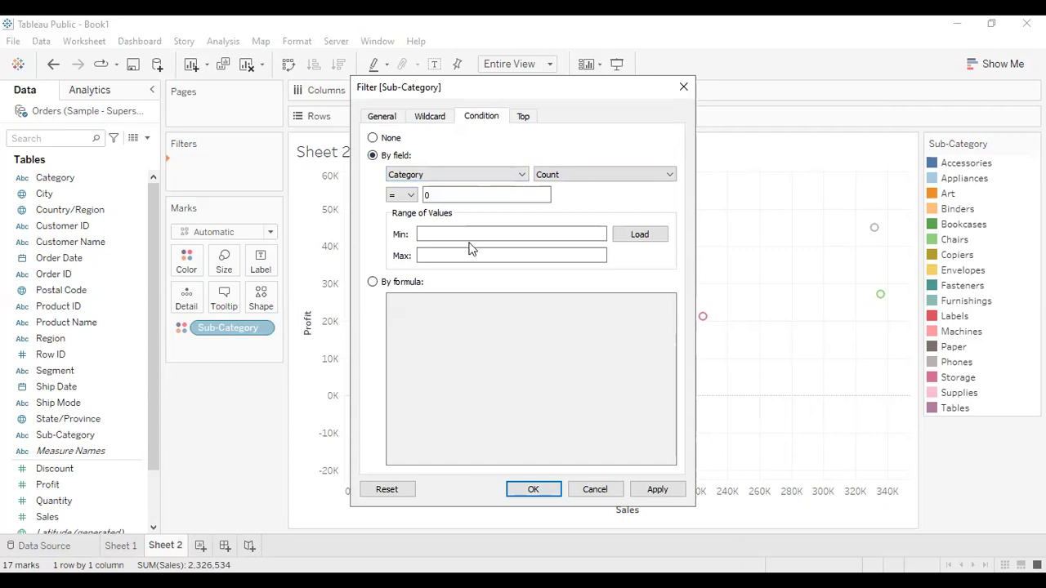
click(496, 176)
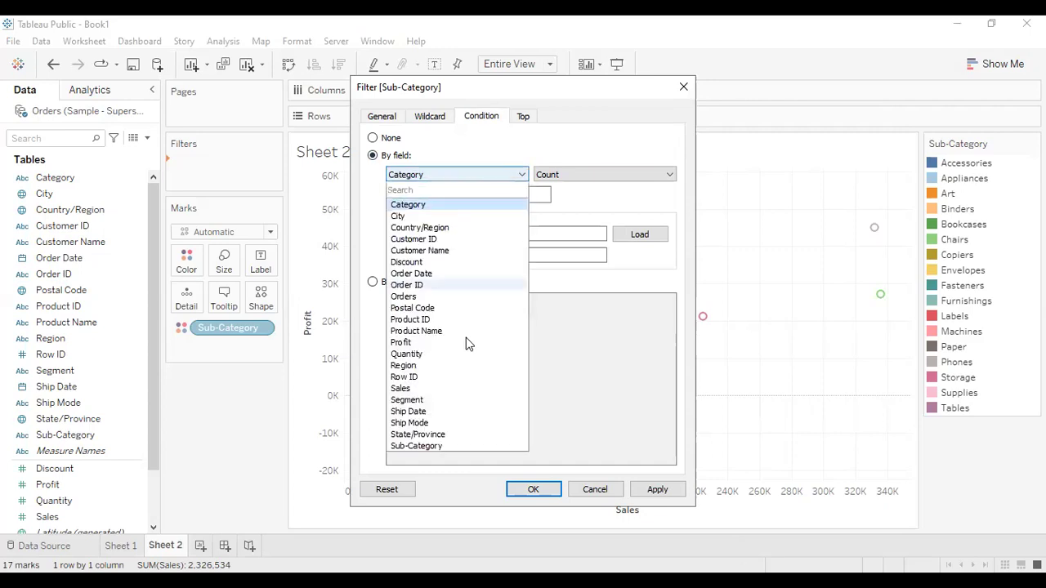
click(466, 388)
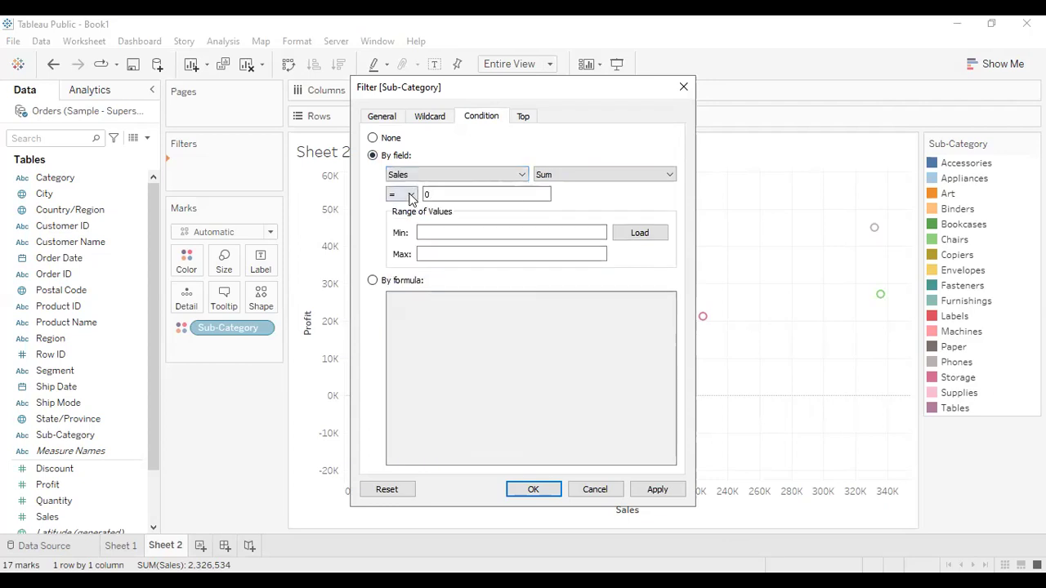
- Set the Sub-Category condition to Sales greater than 140000, load the range of values and apply the filter
click(411, 197)
click(411, 248)
text(140000)
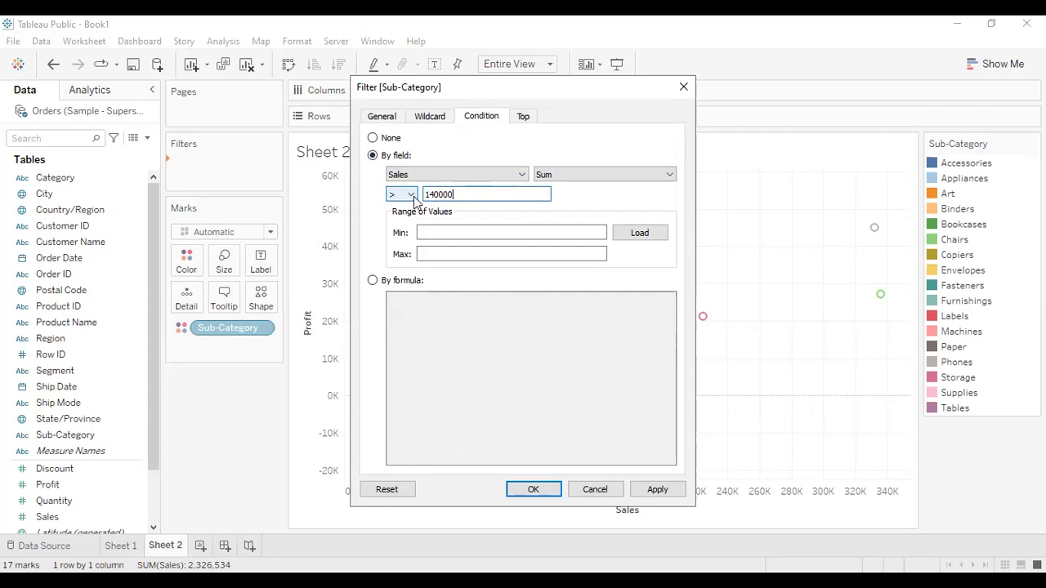
click(636, 234)
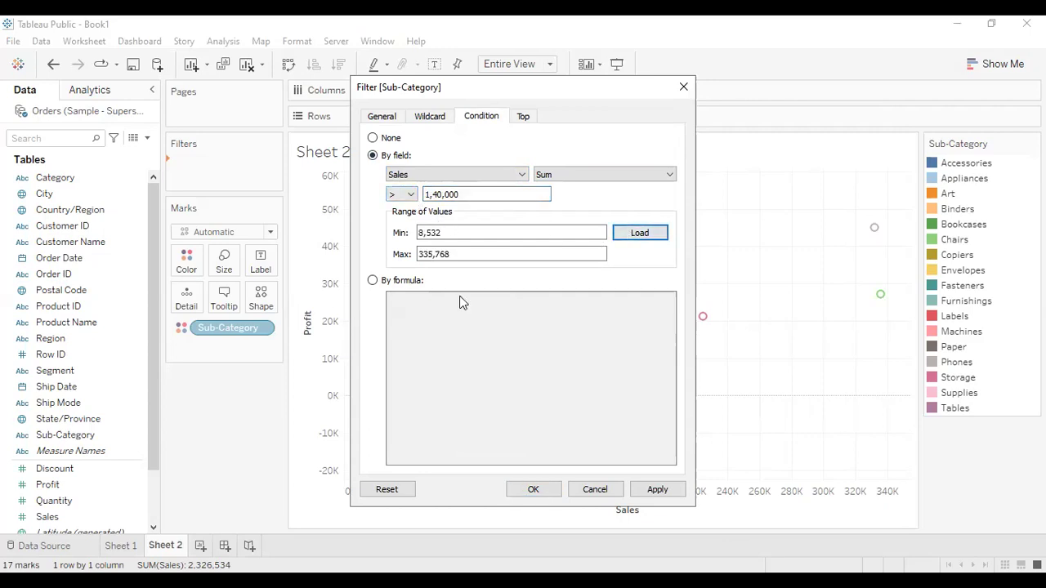
click(668, 490)
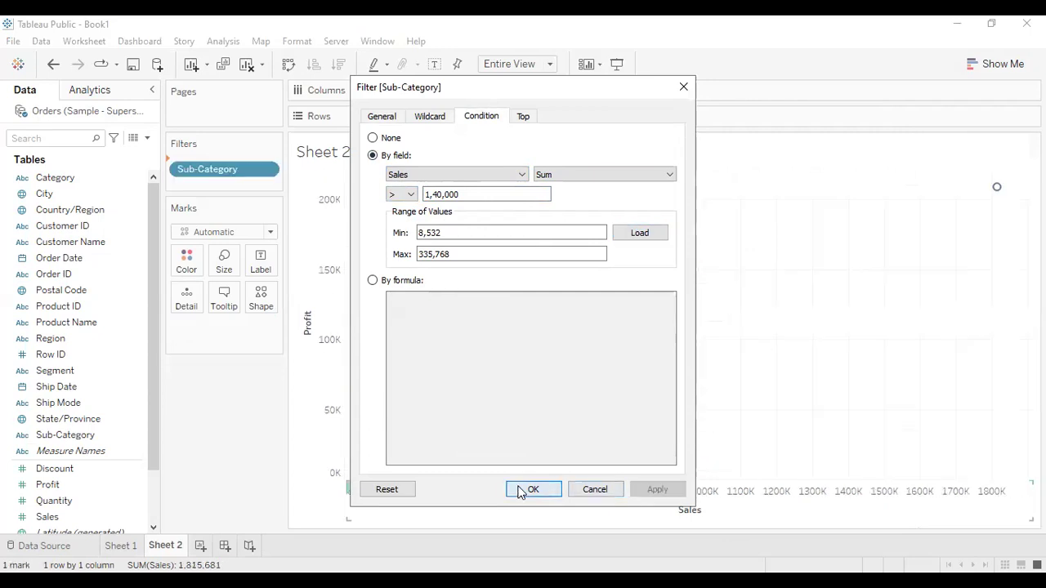
click(531, 490)
mouse_move(995, 194)
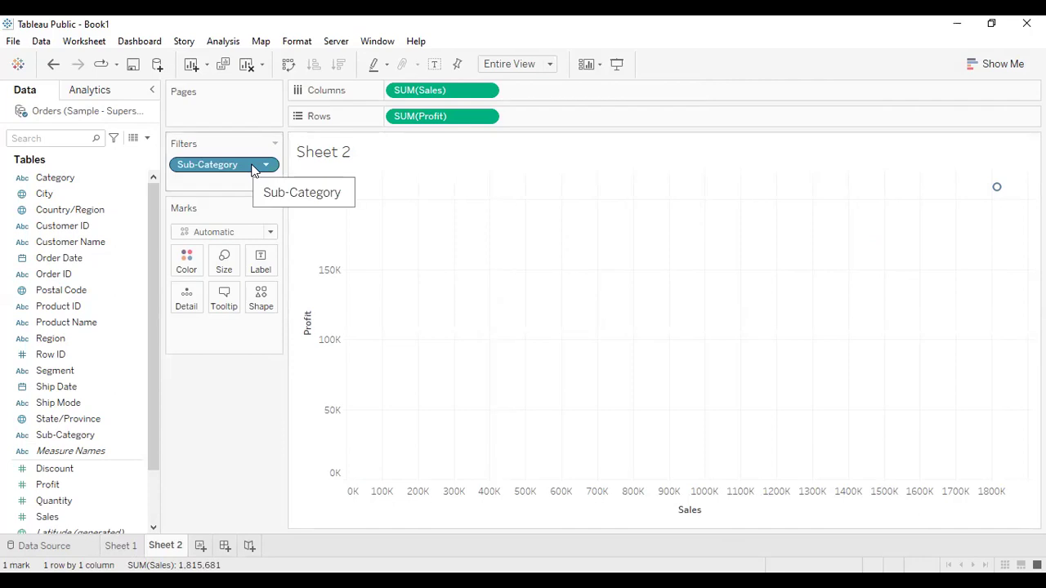
- Clear everything from the Sheet 2 worksheet
click(246, 64)
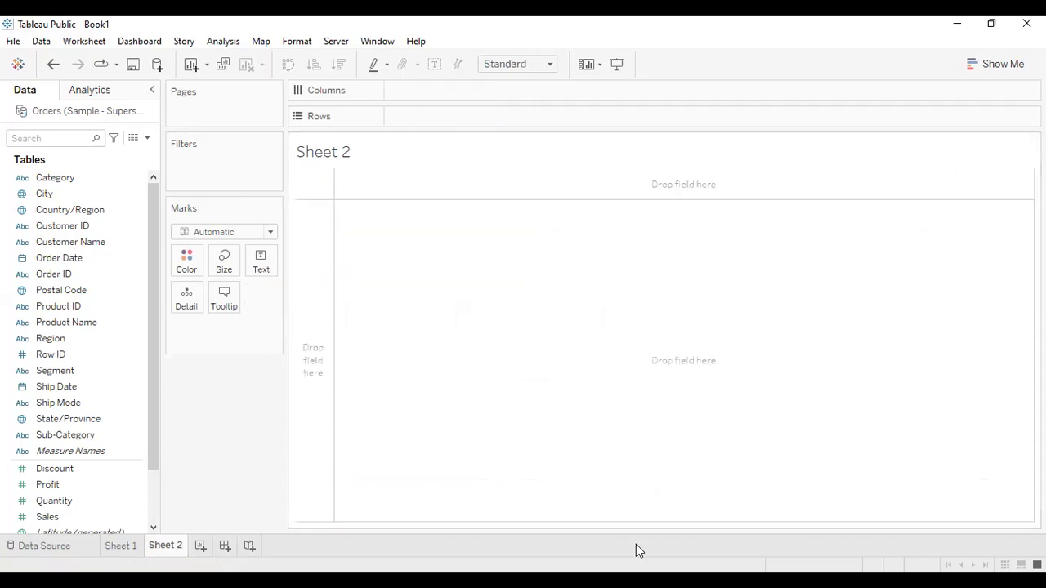
click(230, 418)
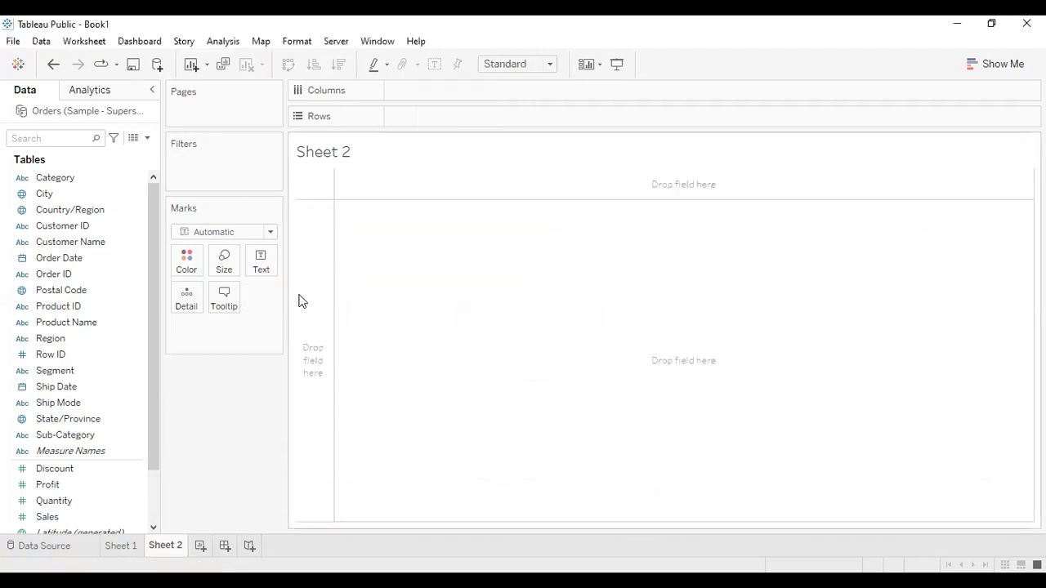
scroll(155, 488, down, 2)
click(72, 484)
click(85, 406)
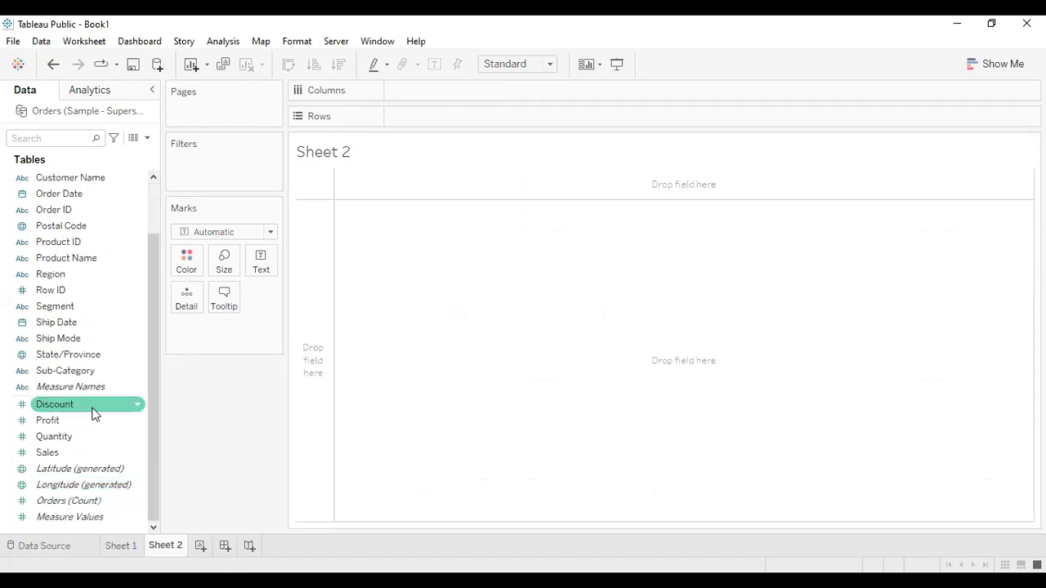
click(78, 469)
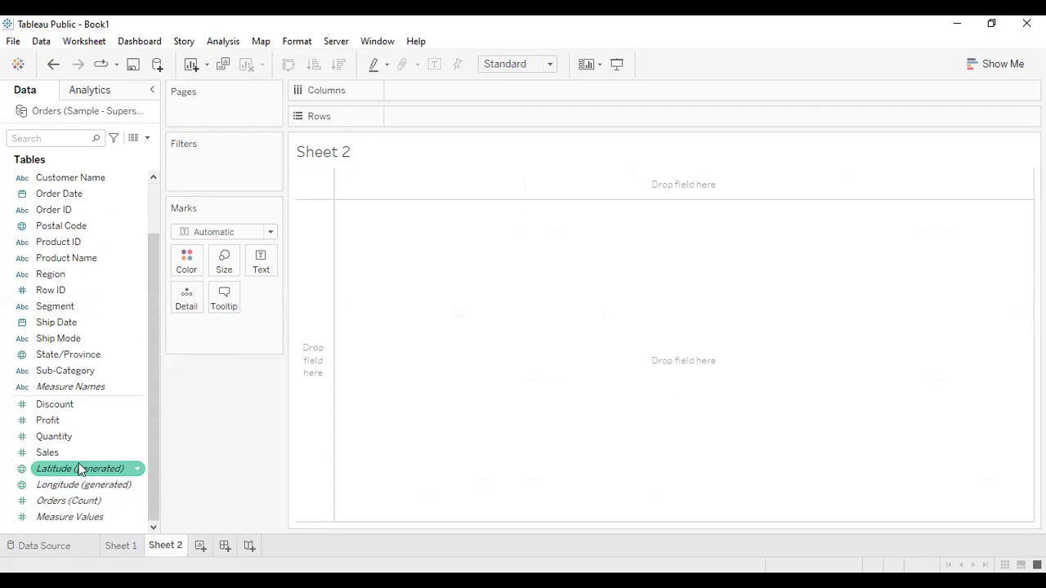
click(61, 490)
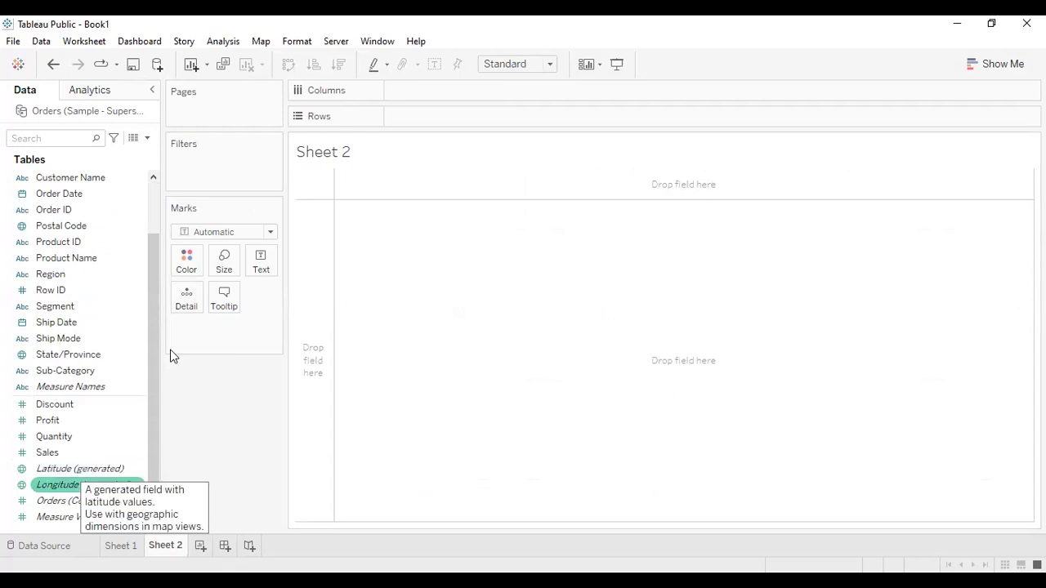
drag(57, 455, 205, 175)
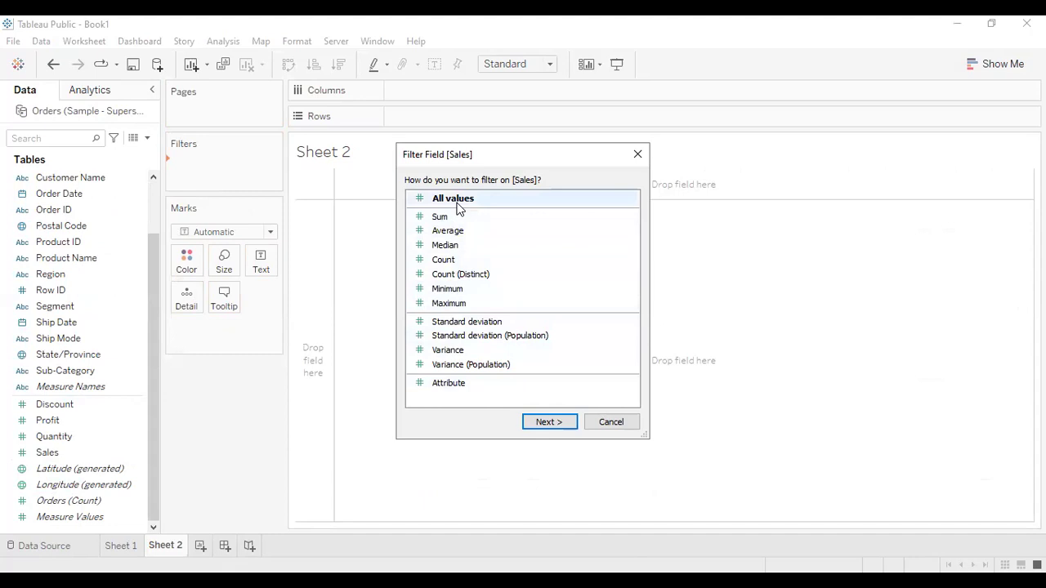
click(456, 233)
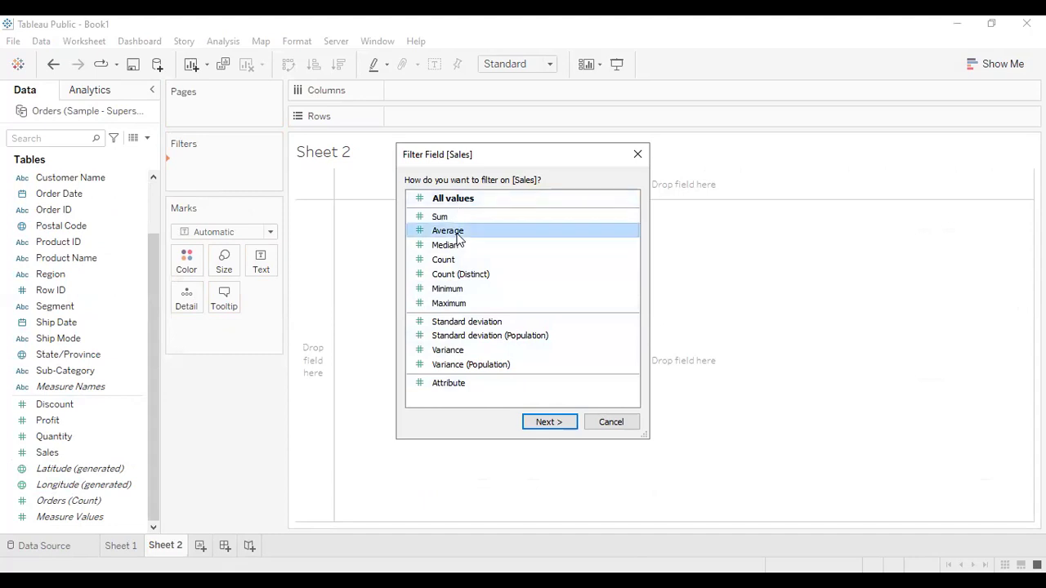
click(568, 428)
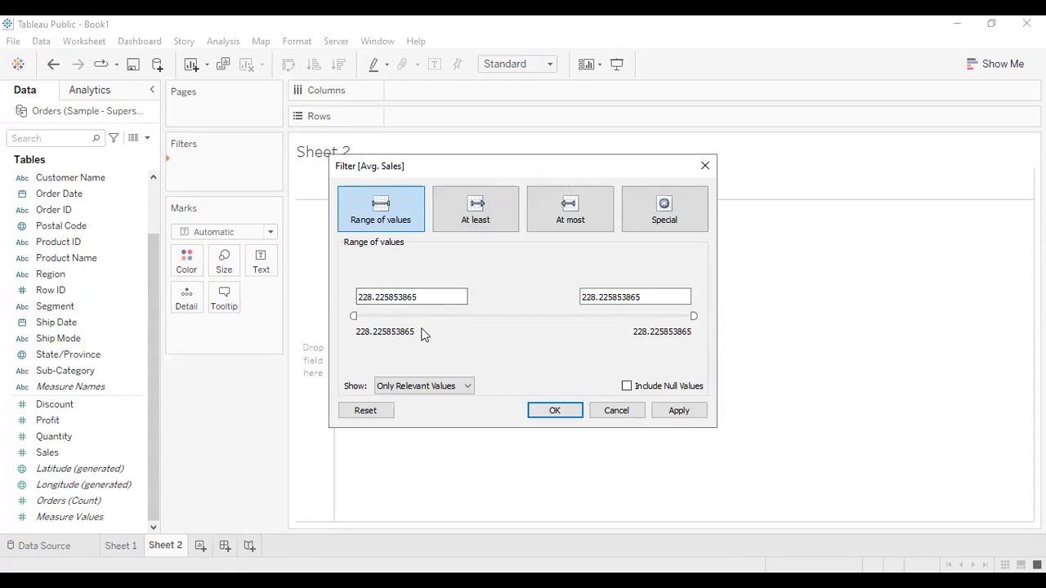
key(Escape)
- Start a filter on the sum of Sales and set its range to show All Values in Database
drag(65, 451, 226, 166)
click(539, 422)
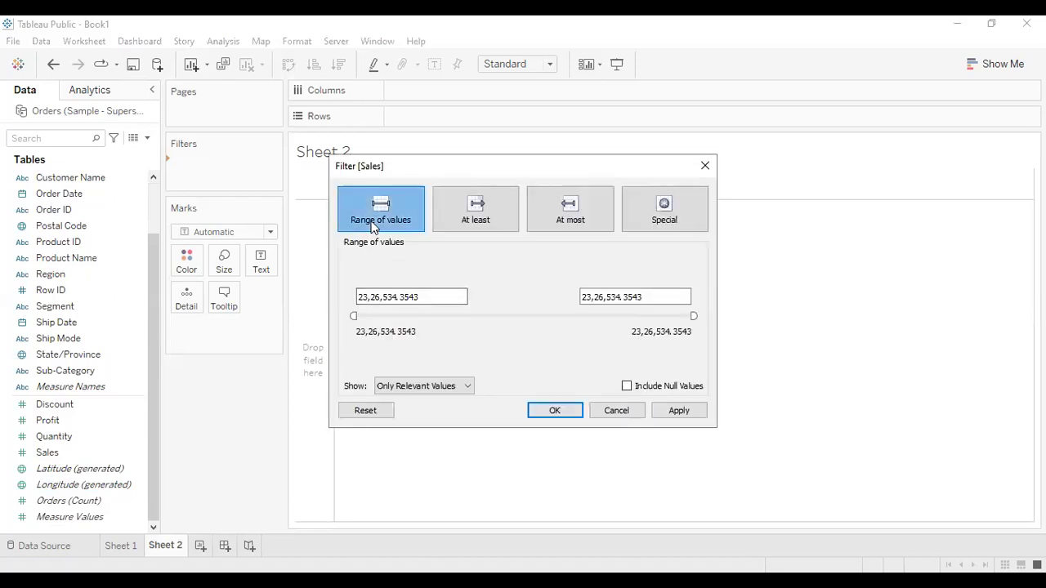
drag(419, 297, 348, 300)
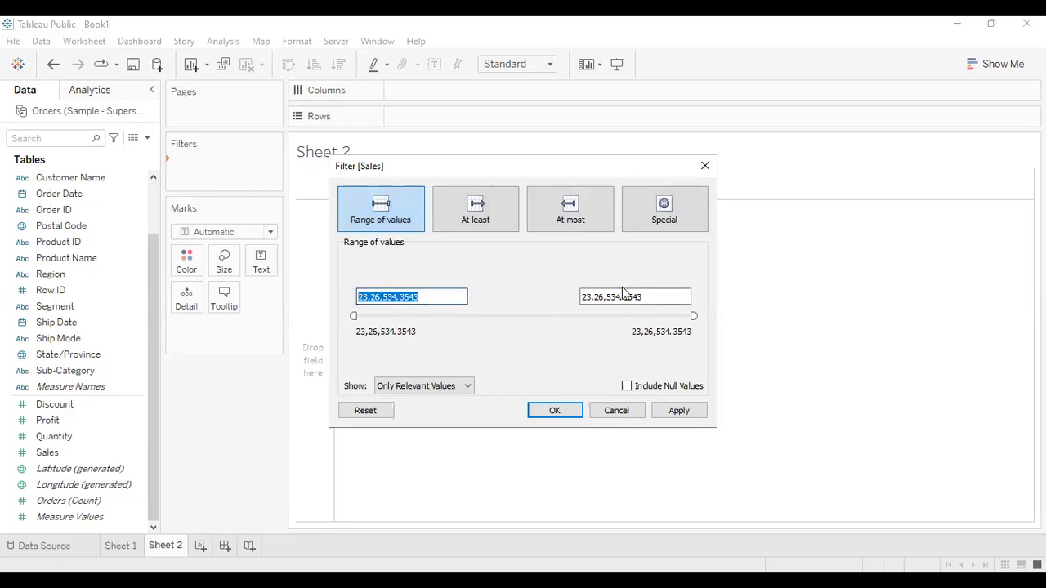
drag(642, 296, 563, 299)
drag(455, 296, 250, 289)
click(454, 387)
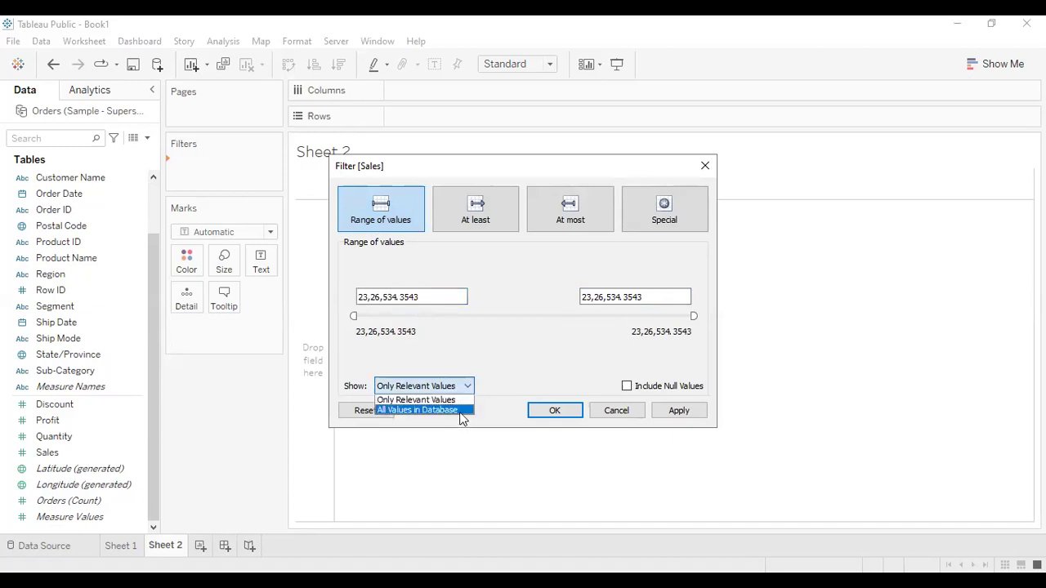
click(459, 410)
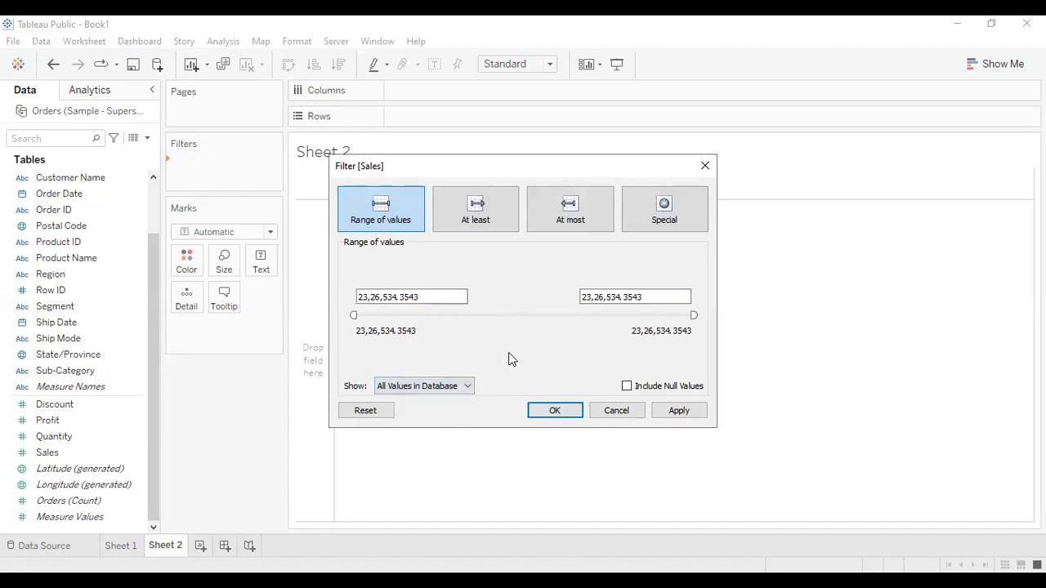
- Set the Sales filter to at least 10000 and apply it to the sheet
click(482, 217)
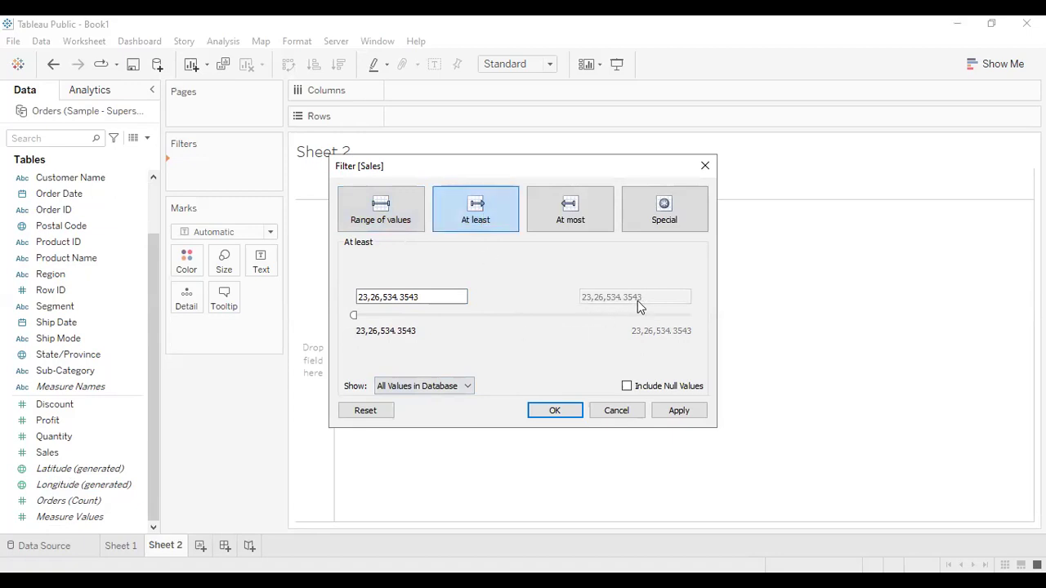
drag(437, 295, 222, 289)
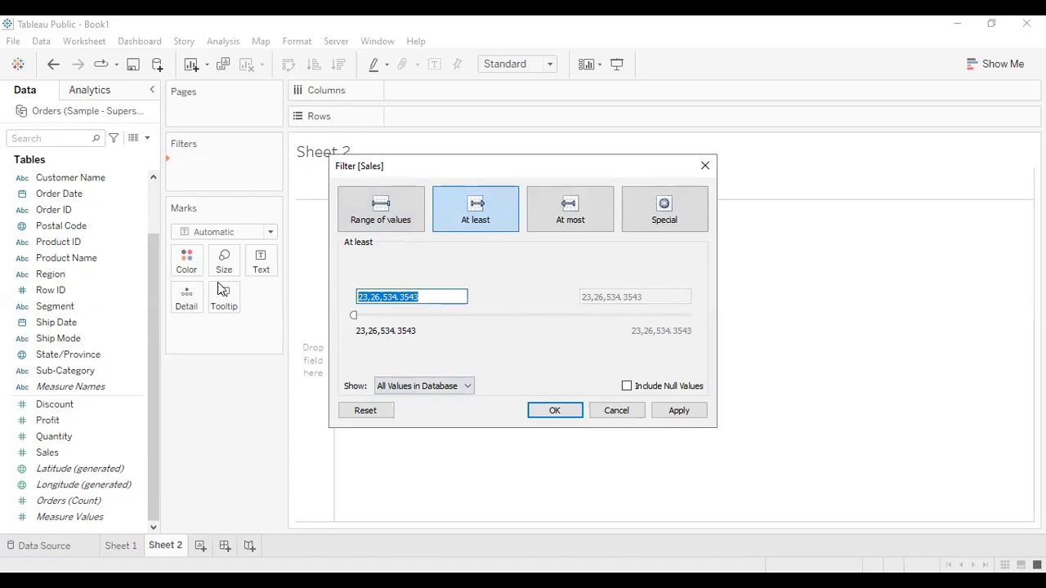
text(10)
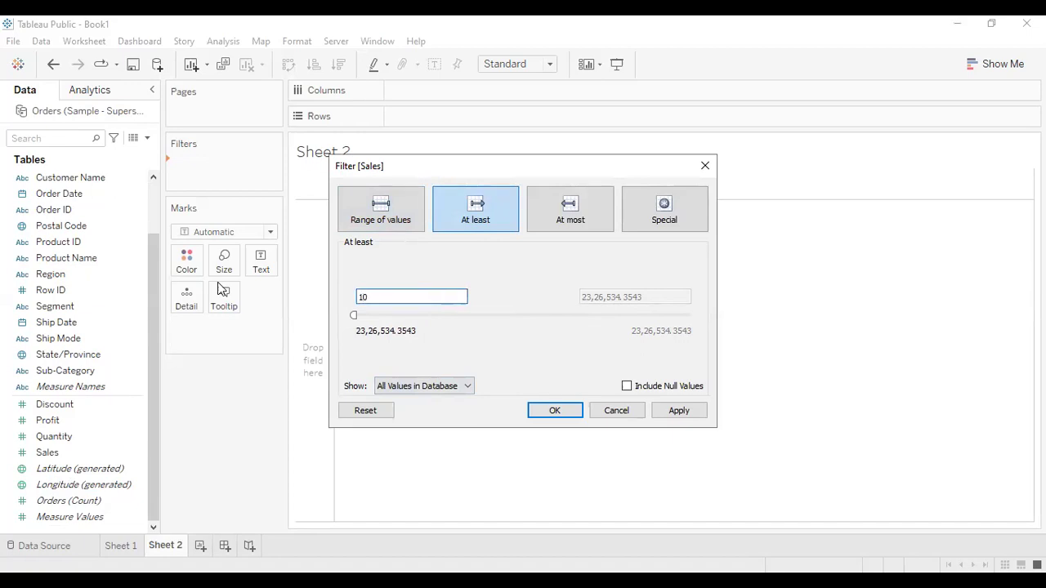
text(000)
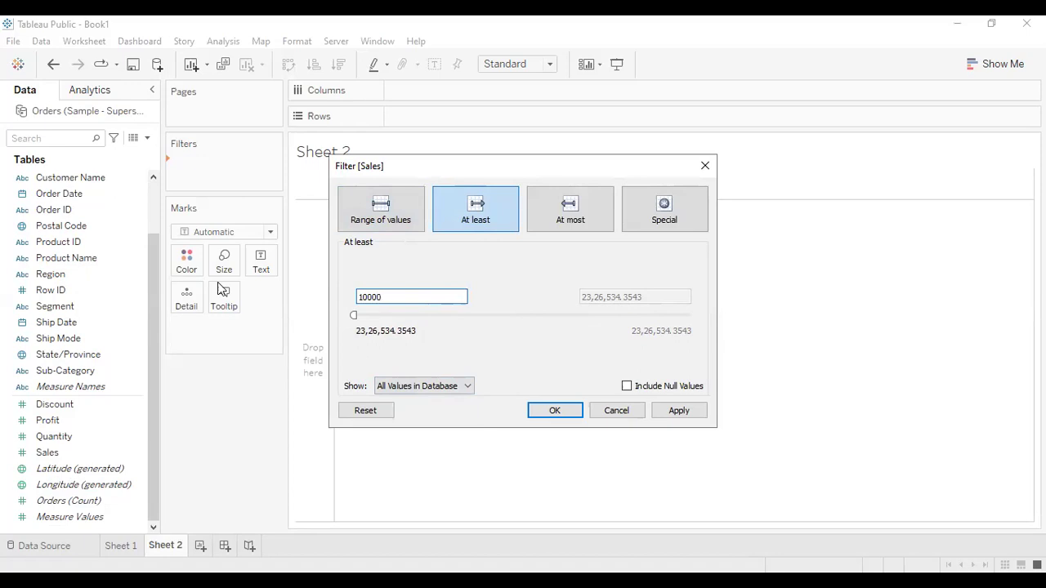
click(678, 411)
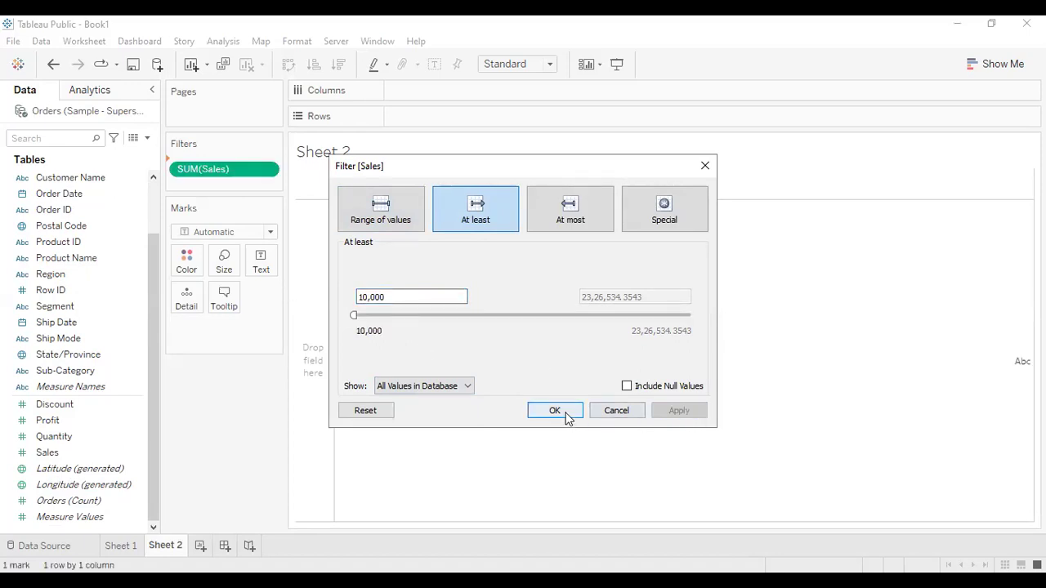
click(566, 413)
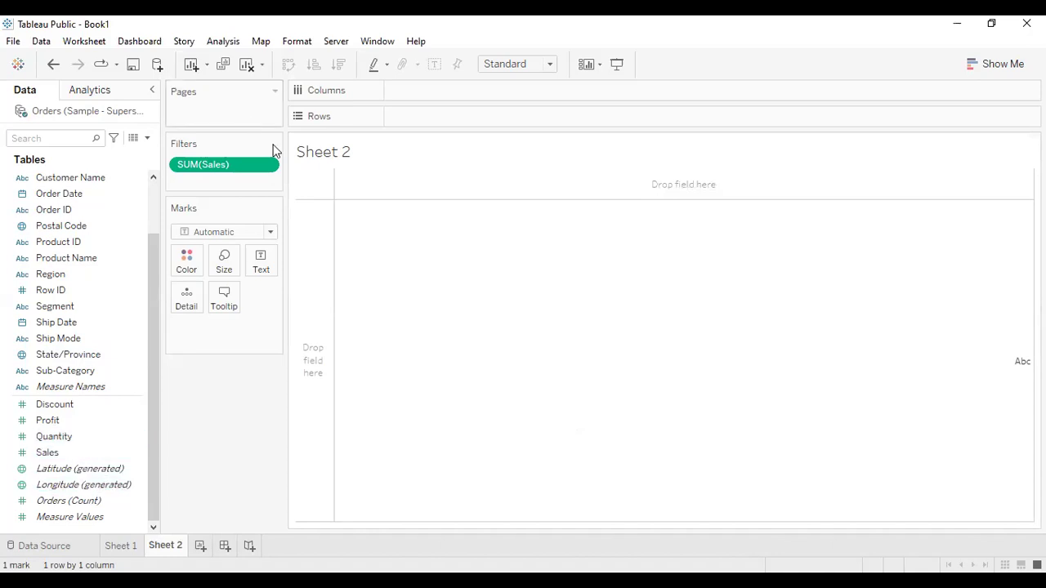
- Build a horizontal bar chart with Sub-Category as rows and the sum of Sales as columns
drag(77, 369, 552, 115)
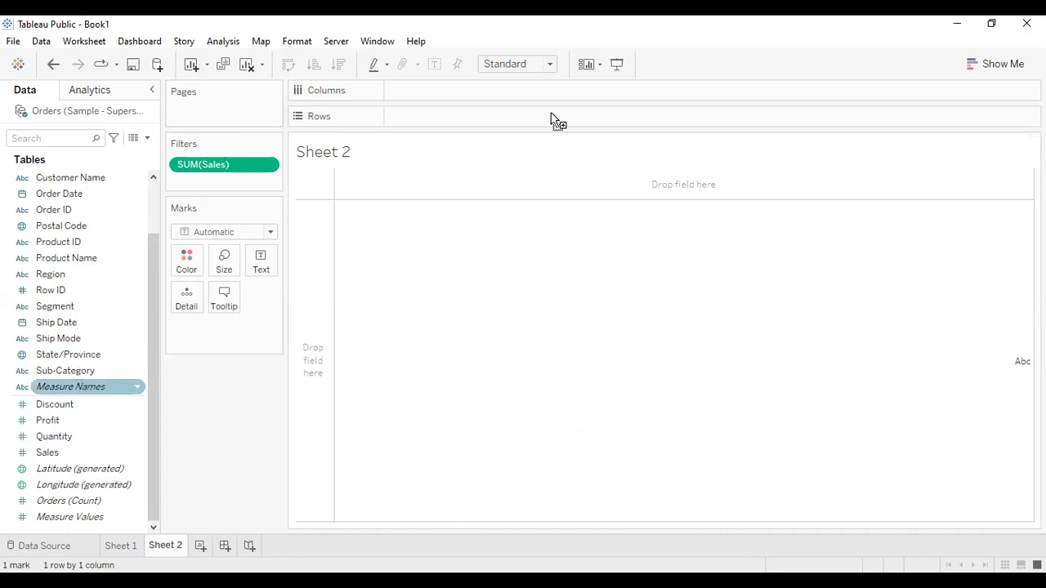
drag(73, 450, 448, 89)
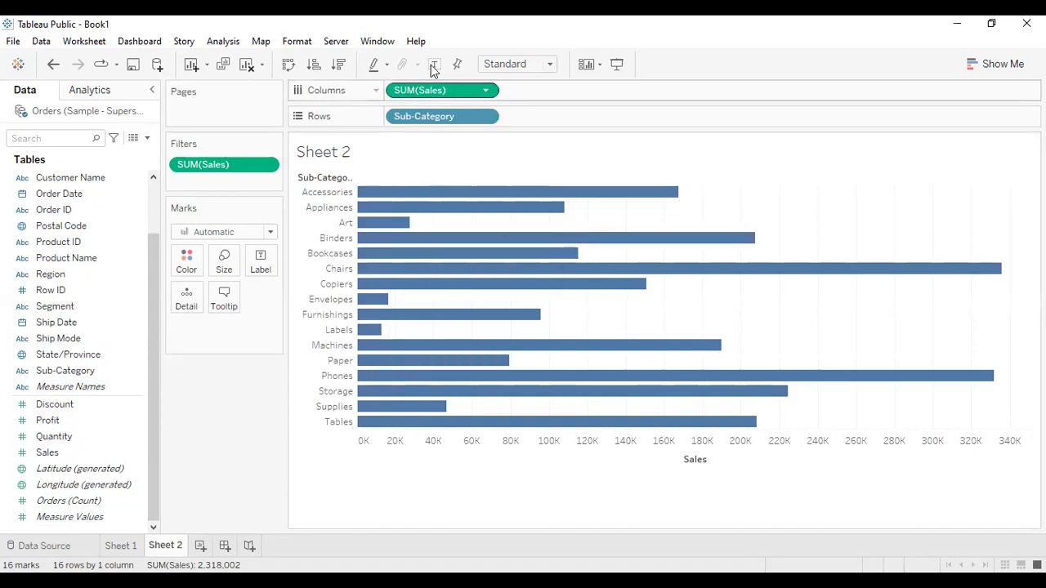
- Show the Sales labels on the bars and fit the chart to Entire View
click(434, 65)
click(518, 64)
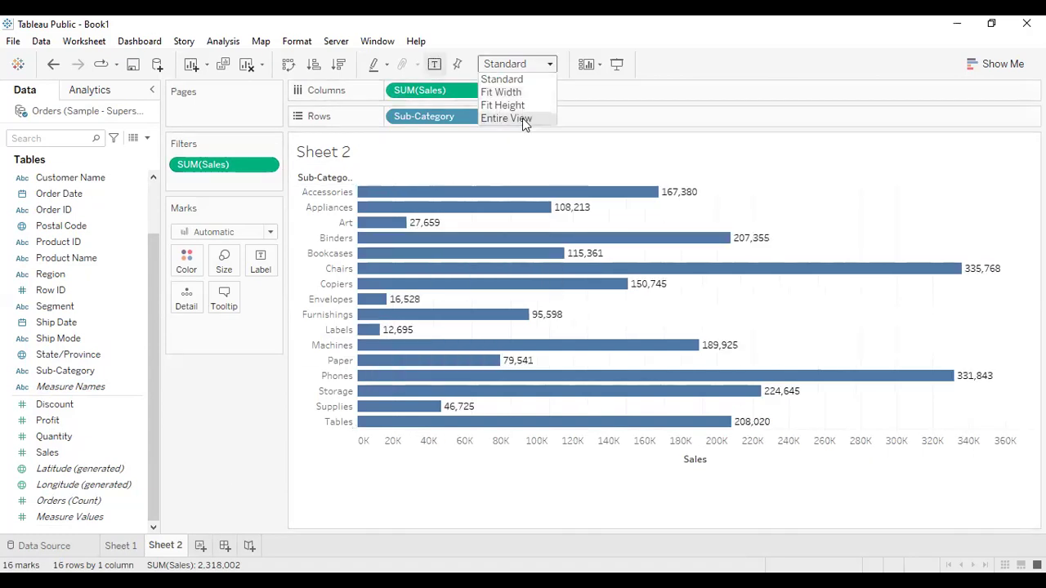
click(522, 118)
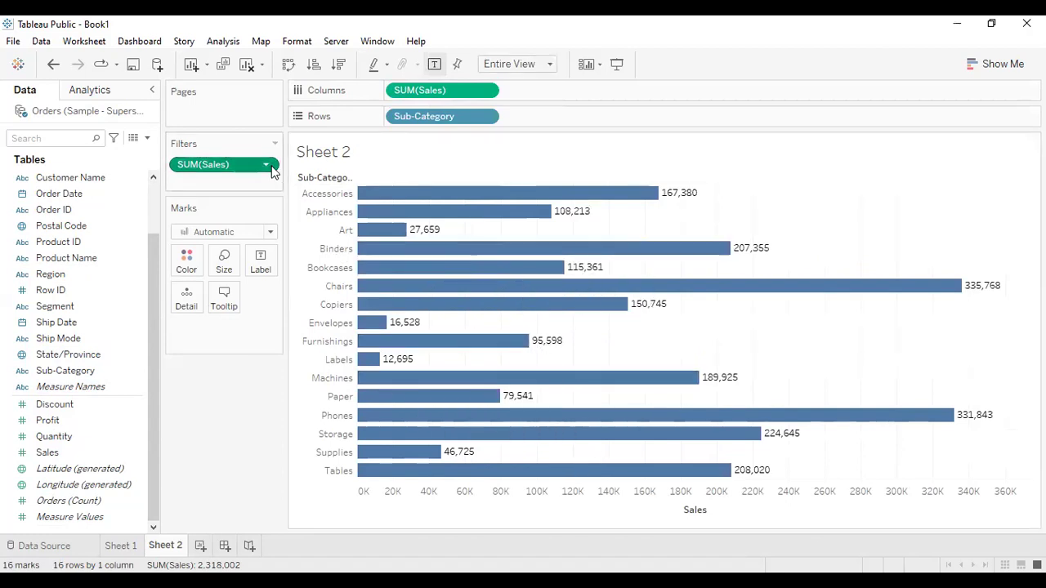
- Remove the SUM(Sales) filter from the bar chart
right_click(217, 169)
click(427, 340)
drag(222, 174, 37, 314)
mouse_move(362, 341)
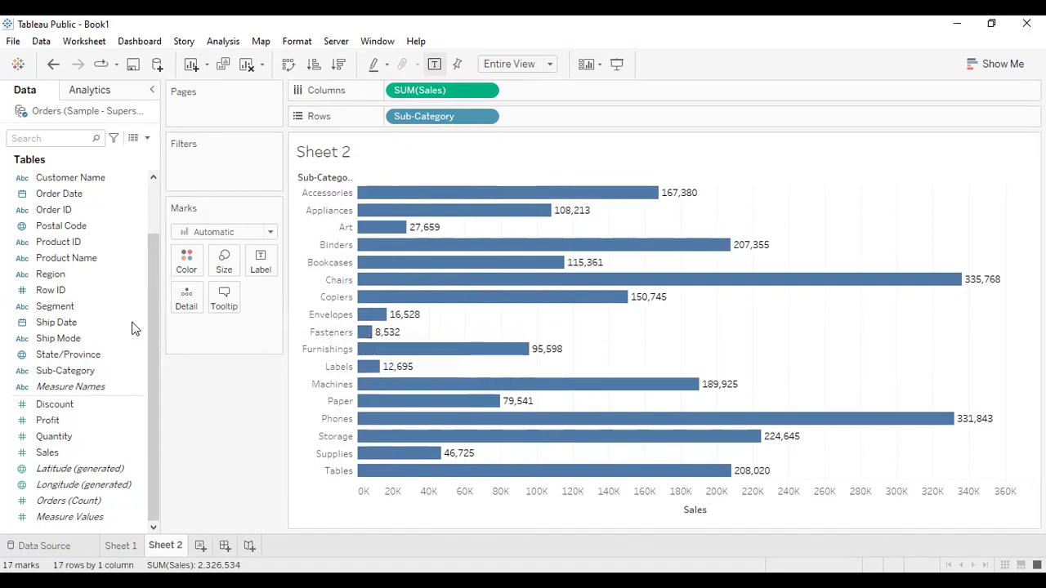
- Compare the value ranges offered when filtering Sales by all values and by sum, without applying a filter
drag(72, 453, 232, 167)
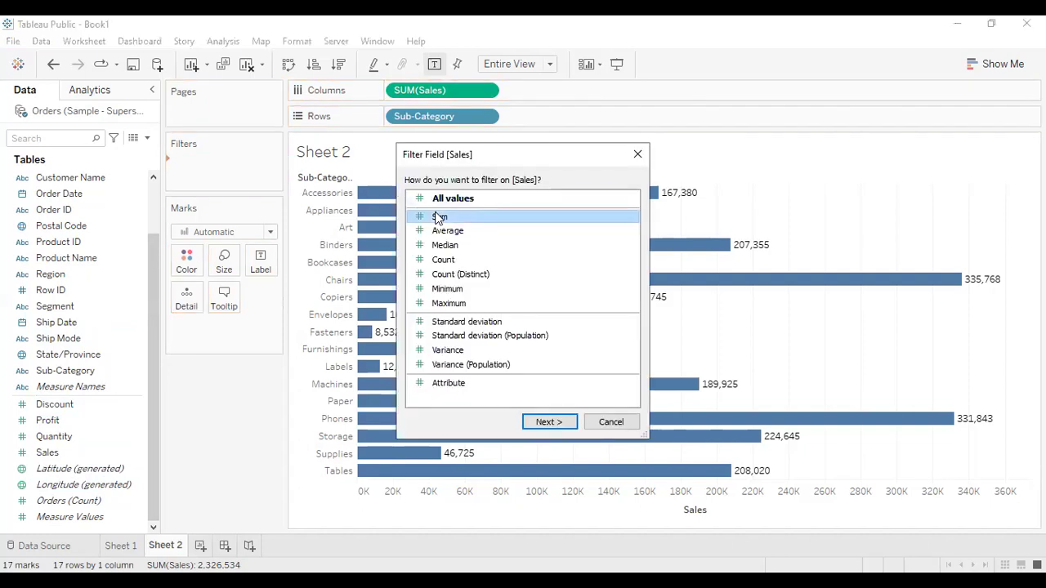
click(472, 198)
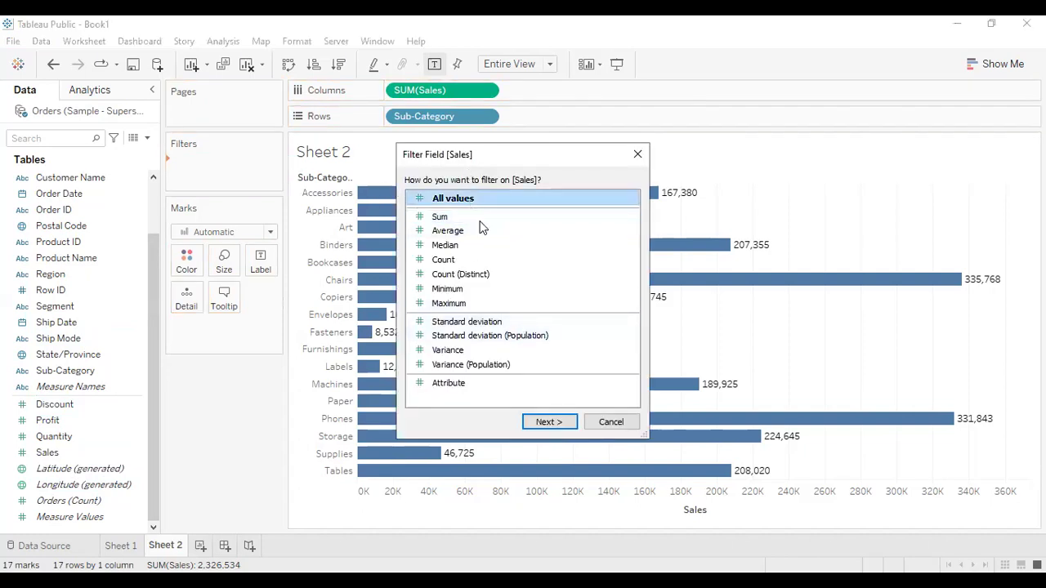
click(546, 422)
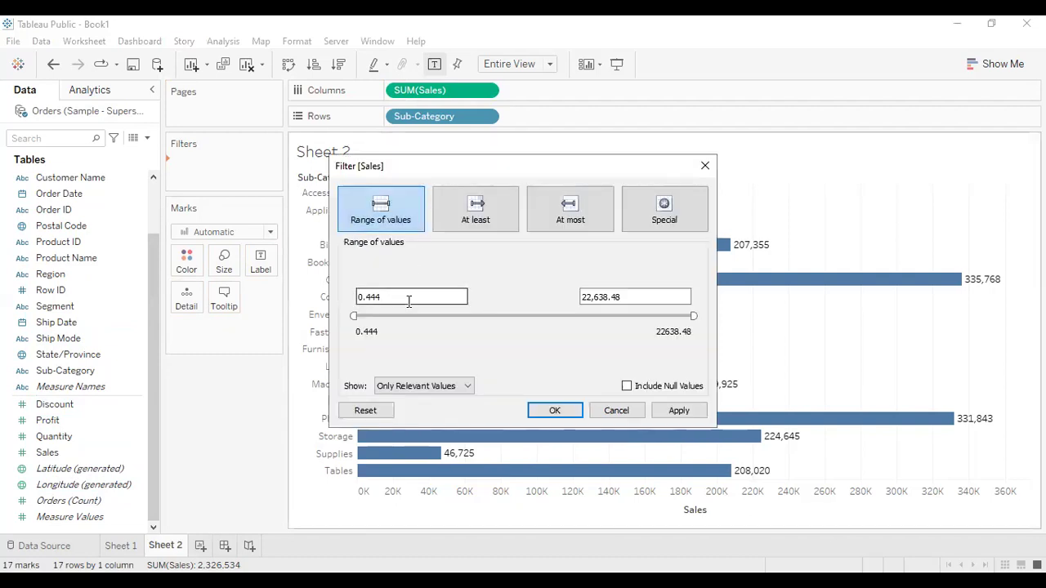
drag(410, 296, 333, 294)
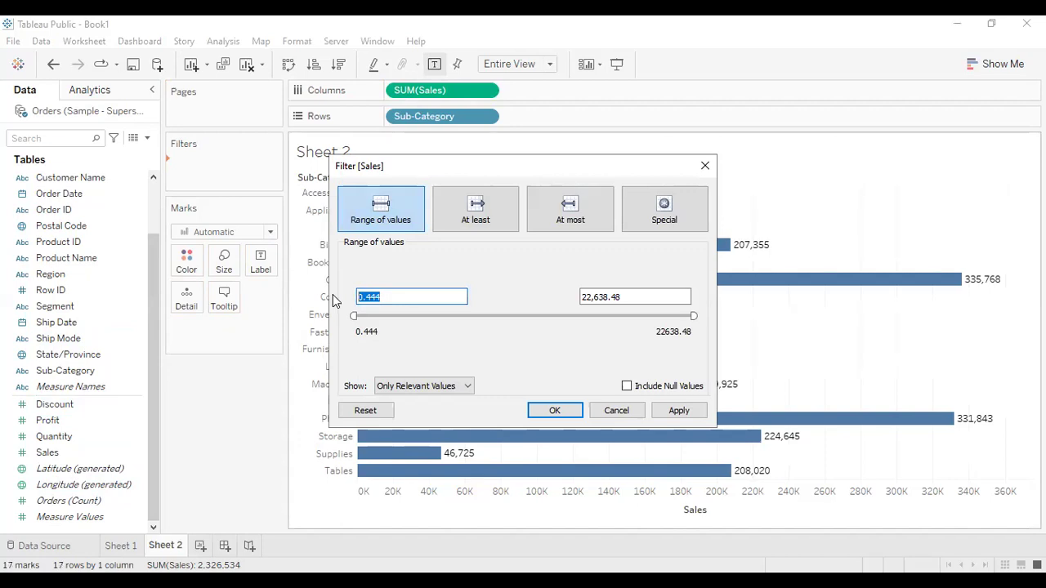
key(Escape)
drag(51, 454, 205, 171)
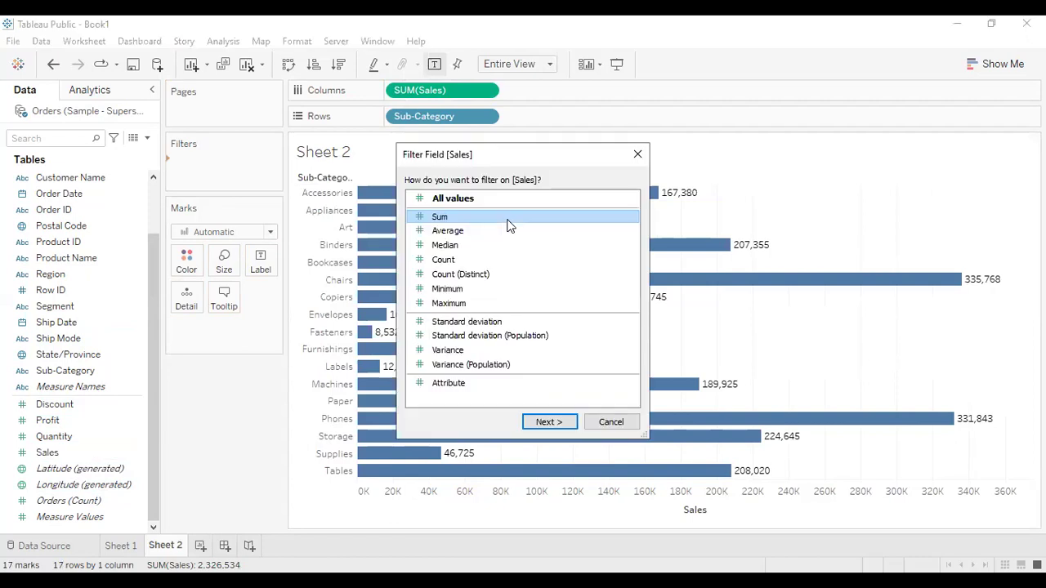
click(545, 423)
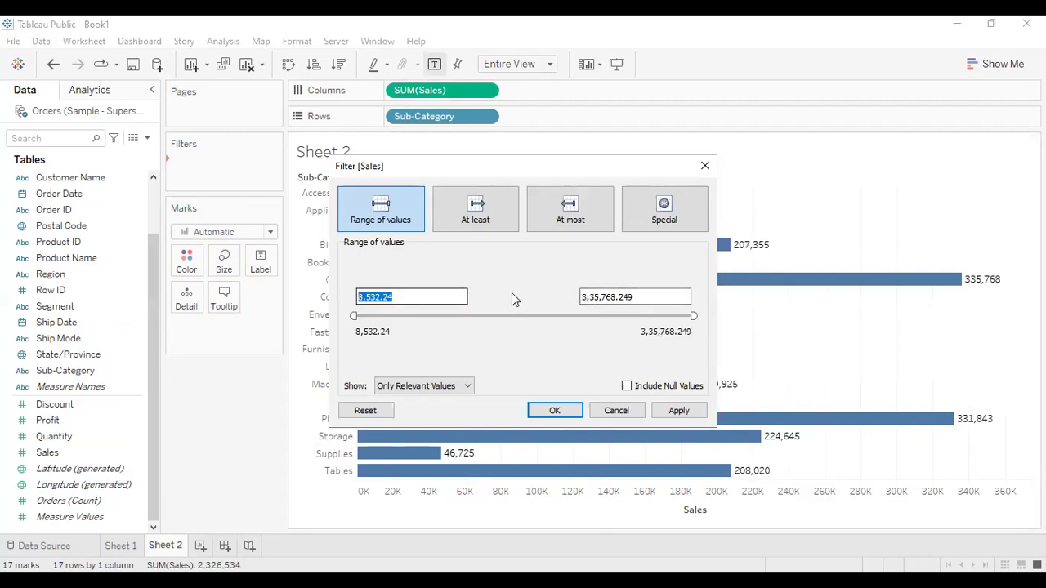
drag(658, 294, 539, 287)
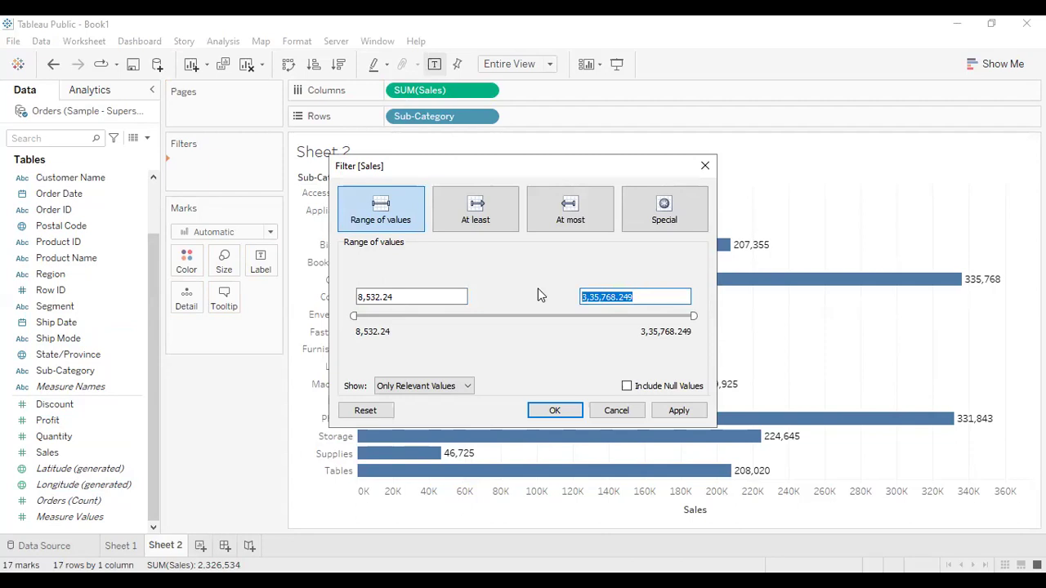
key(Escape)
- Add an all-values filter on Sales with the minimum of the value range set to 10
drag(80, 456, 214, 179)
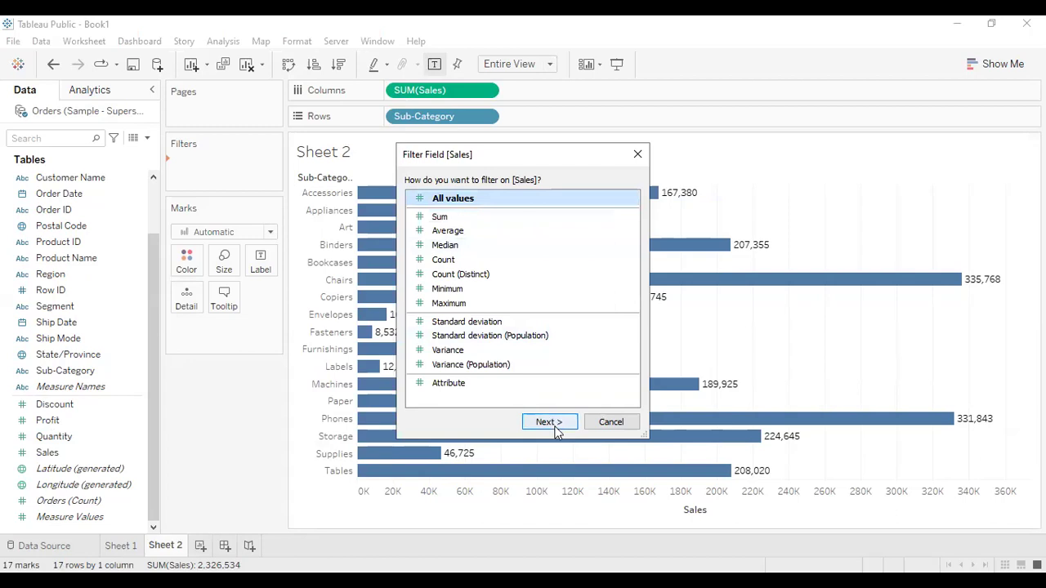
click(550, 423)
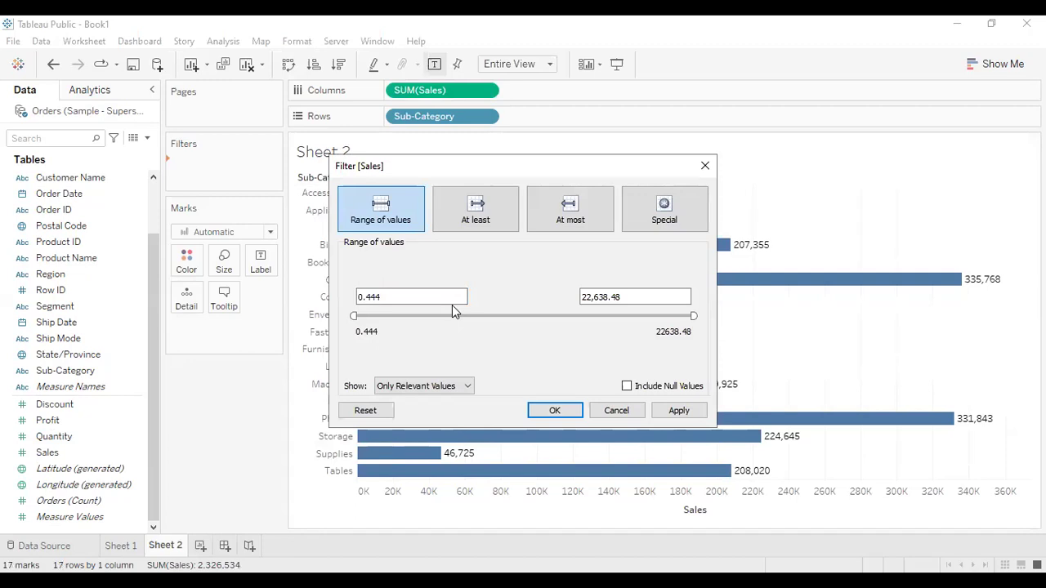
drag(452, 305, 324, 301)
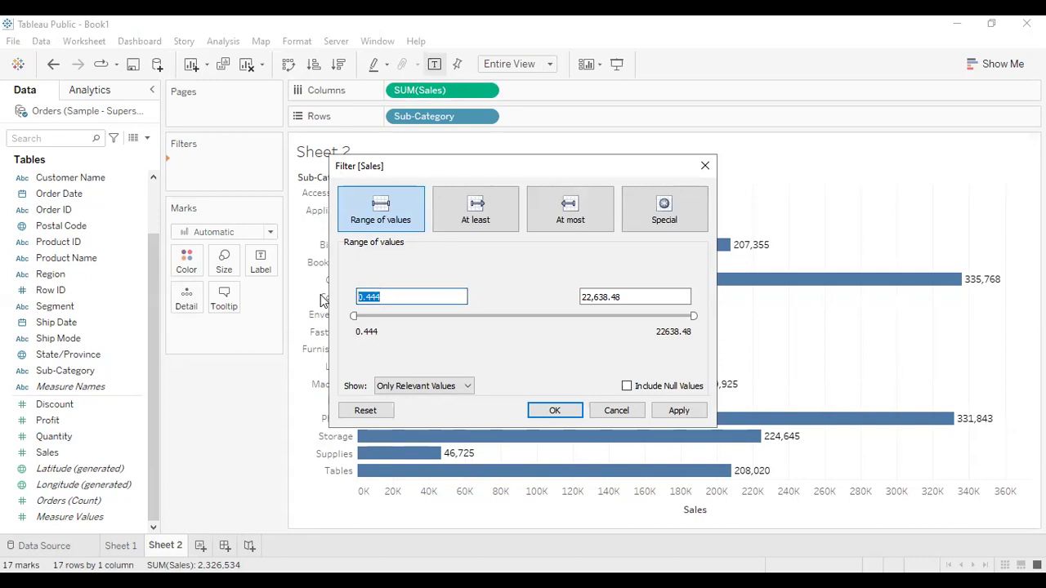
text(10)
click(678, 415)
click(551, 412)
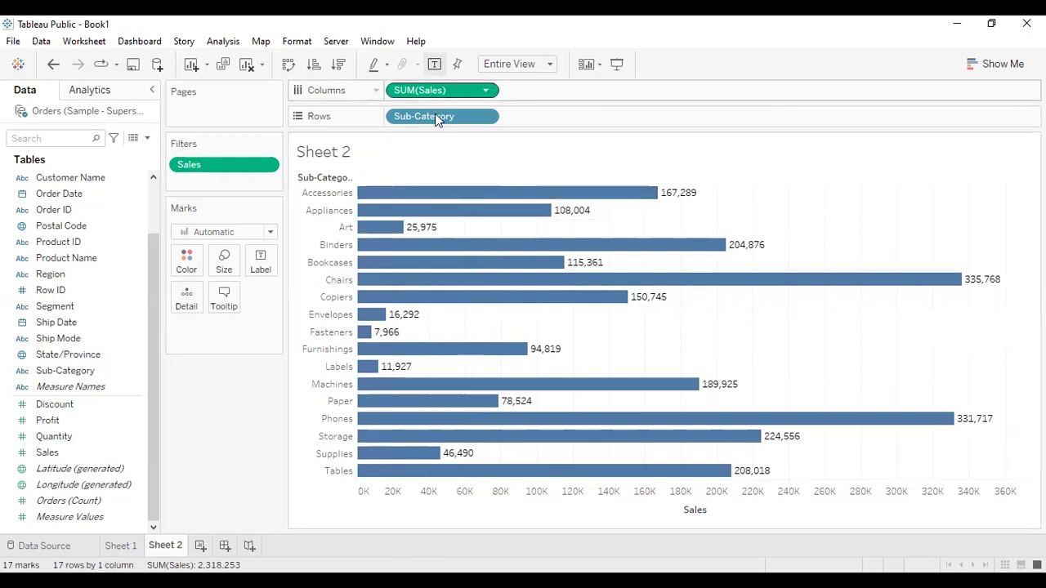
- Replace the Sub-Category bar chart with only the sum of Sales on Rows, set to discrete
drag(427, 117, 70, 500)
drag(90, 453, 466, 119)
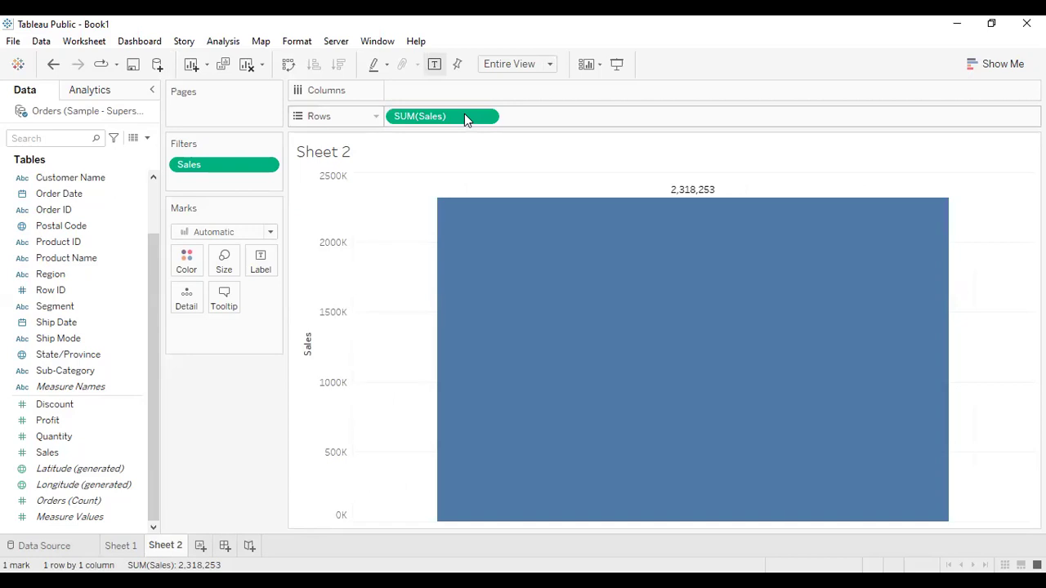
right_click(464, 116)
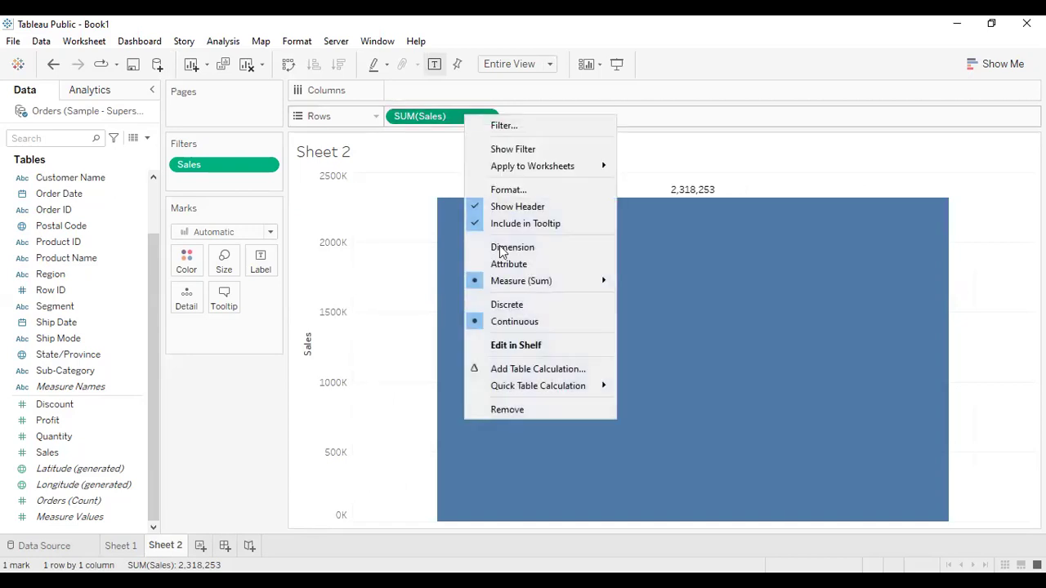
click(529, 304)
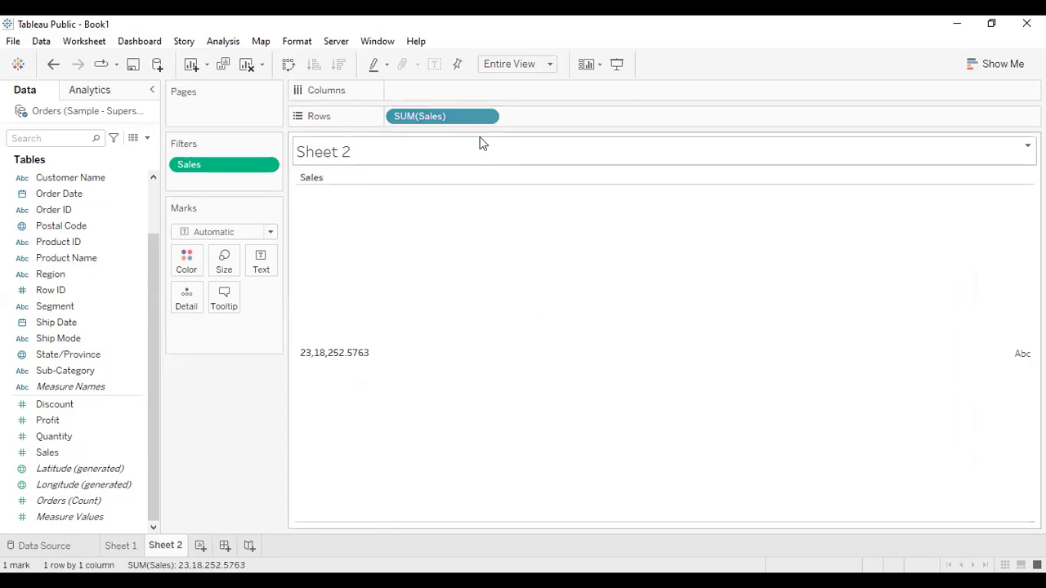
- Convert the Sales field in the data source list to discrete and try placing it on Rows
right_click(83, 449)
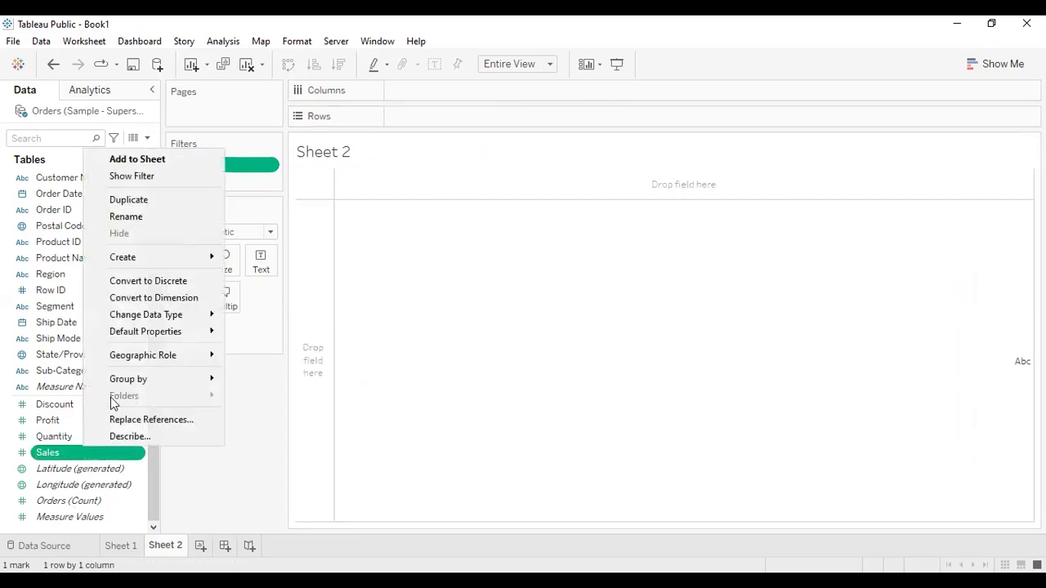
click(179, 285)
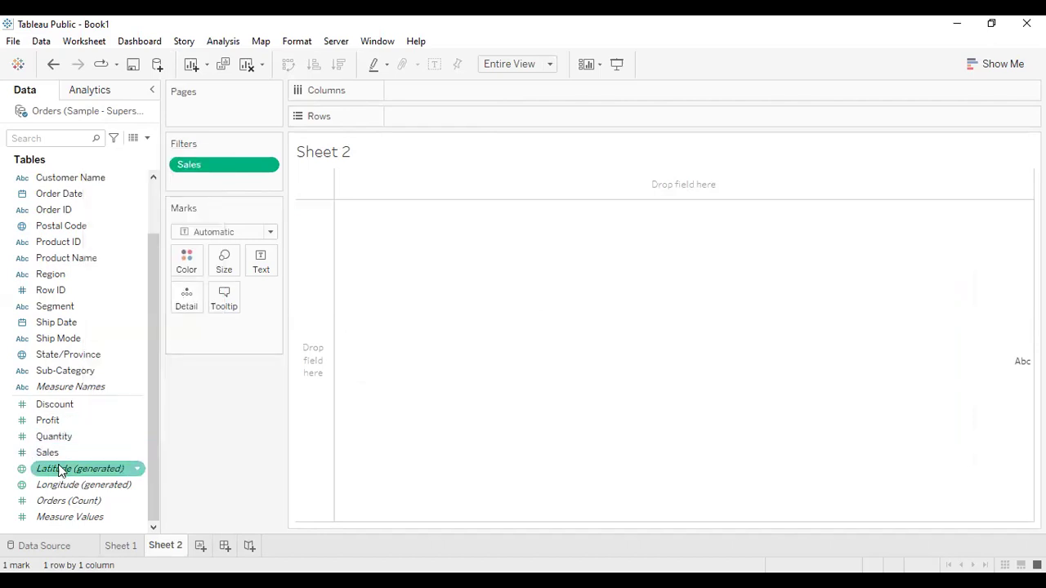
click(70, 386)
drag(57, 453, 482, 120)
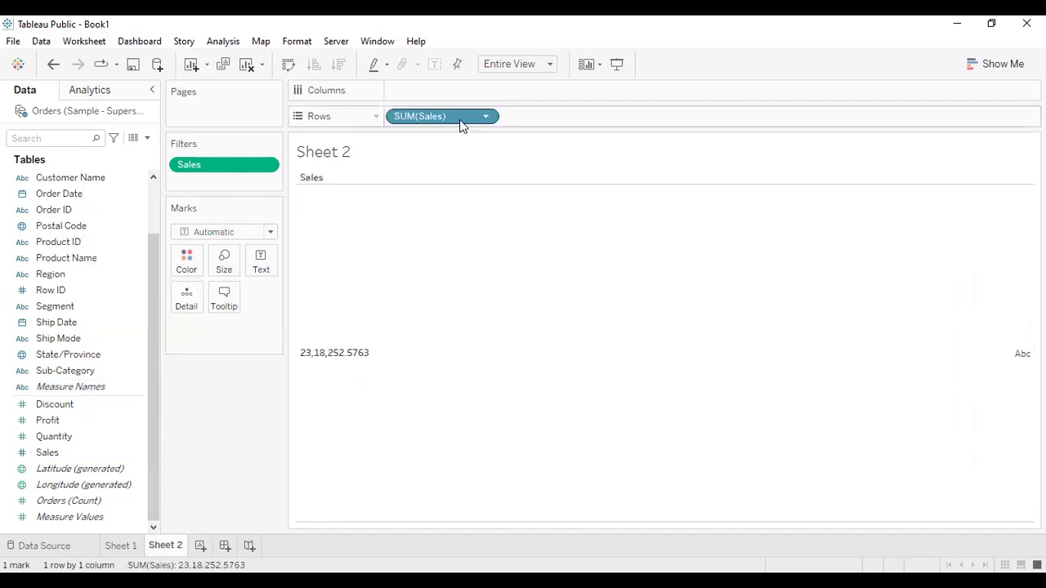
key(ctrl+z)
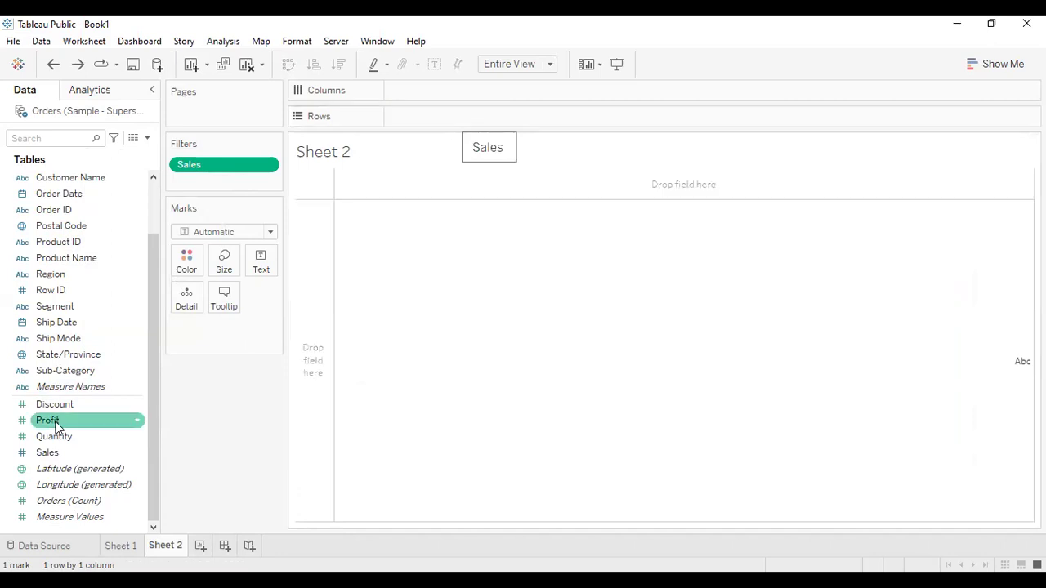
- Convert the Sales field to a dimension and list its individual values on Rows with the Standard fit
right_click(54, 455)
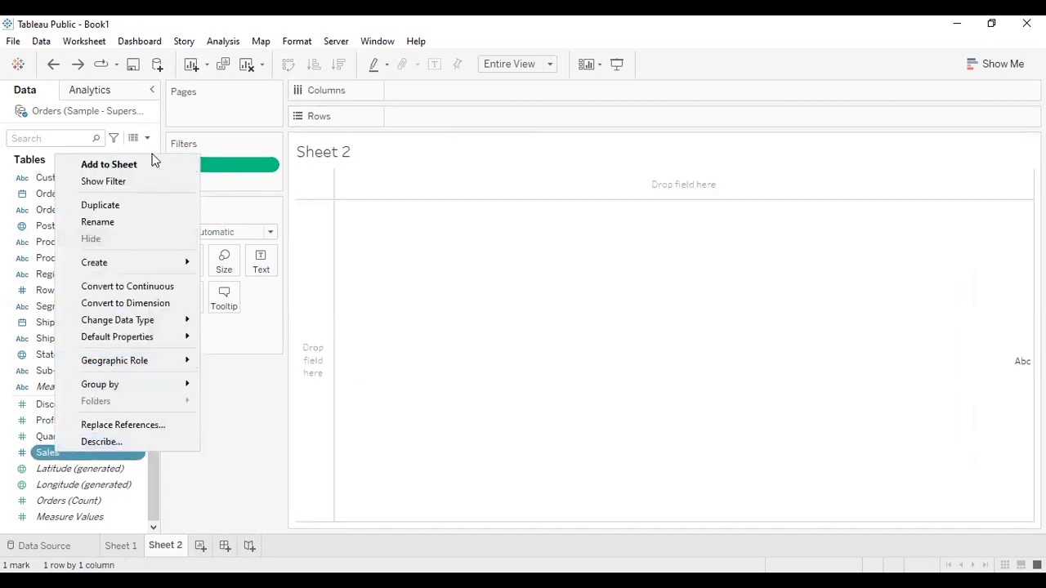
click(147, 309)
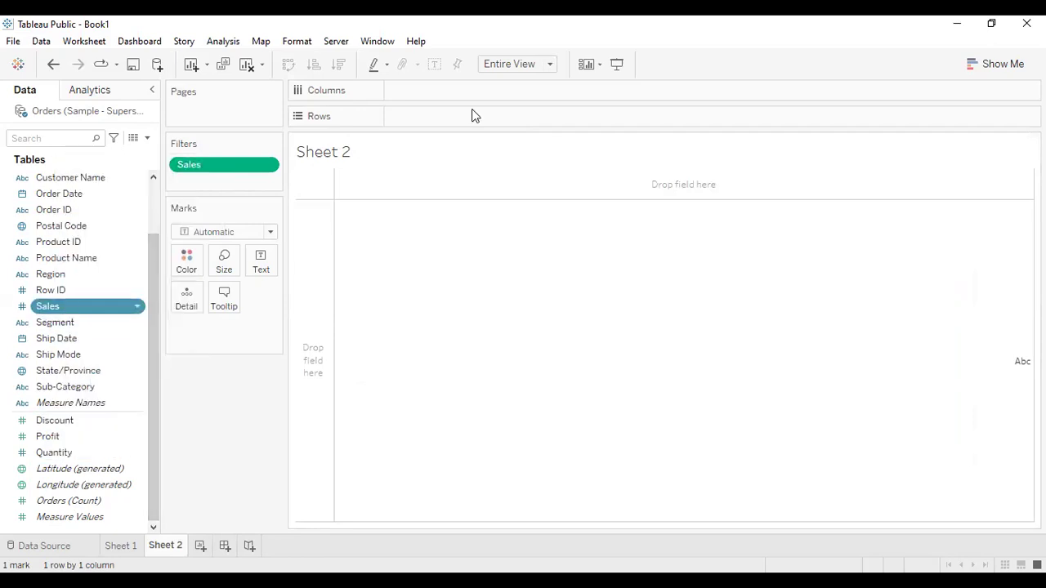
click(497, 292)
click(527, 64)
click(527, 76)
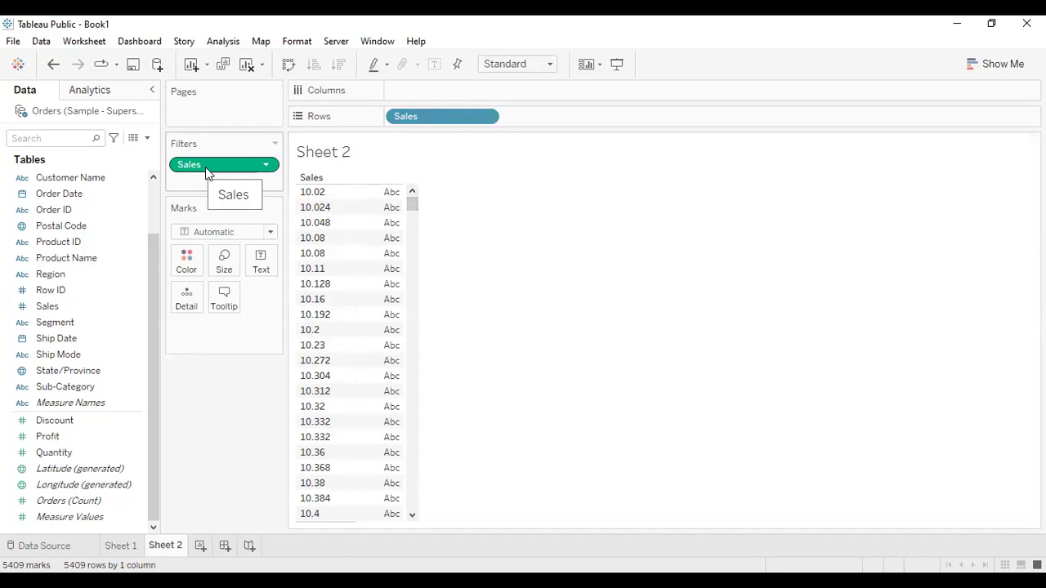
- Examine the Orders rows on the data source page and the range set in the Sales filter
click(45, 546)
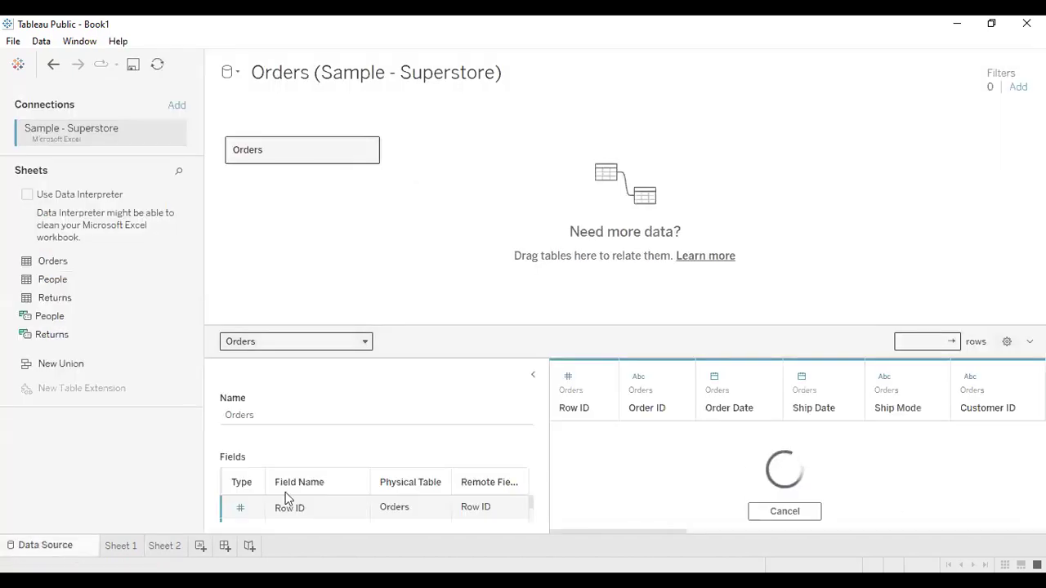
click(535, 377)
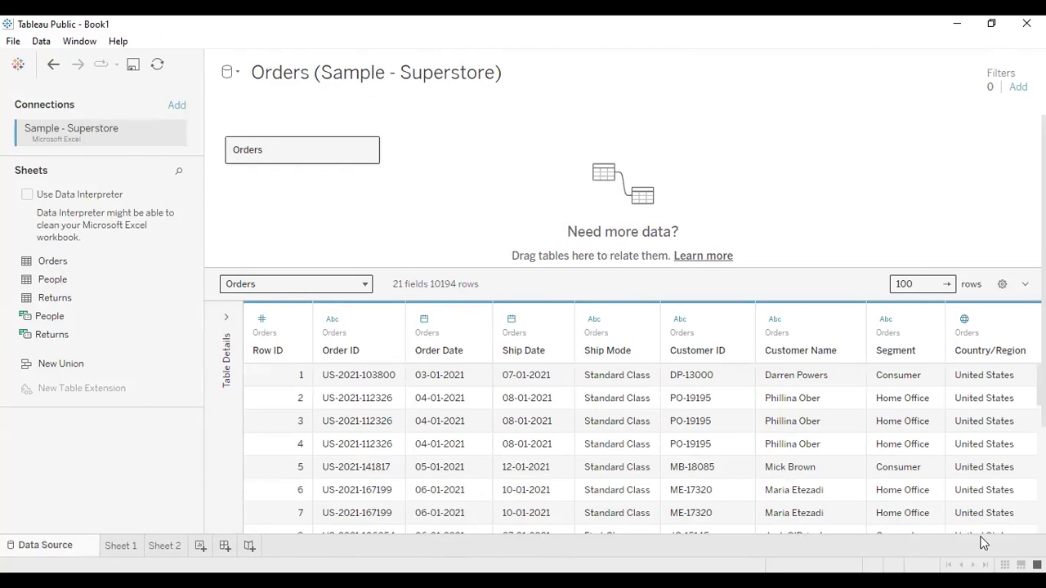
click(162, 546)
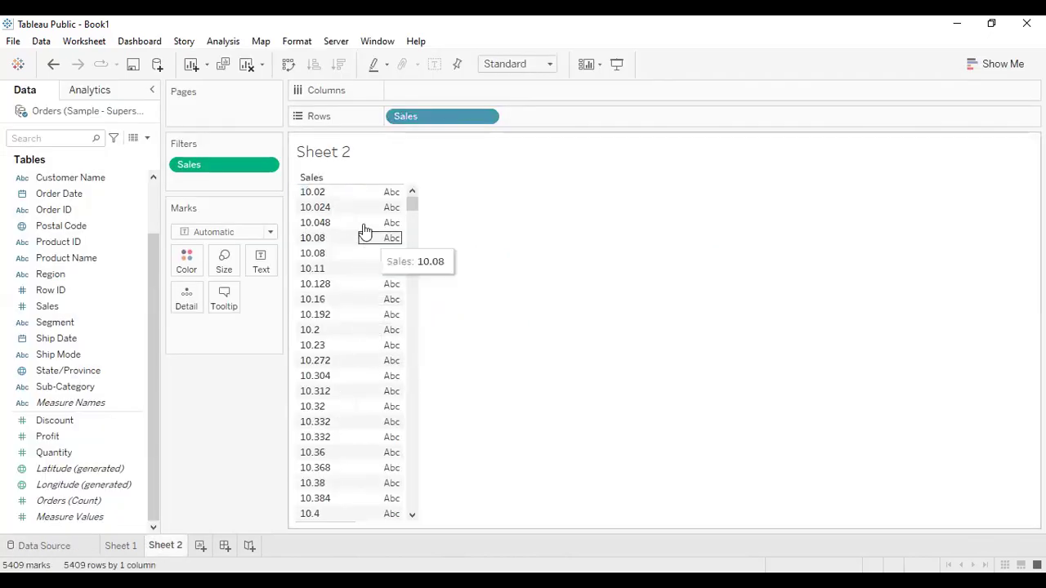
click(266, 165)
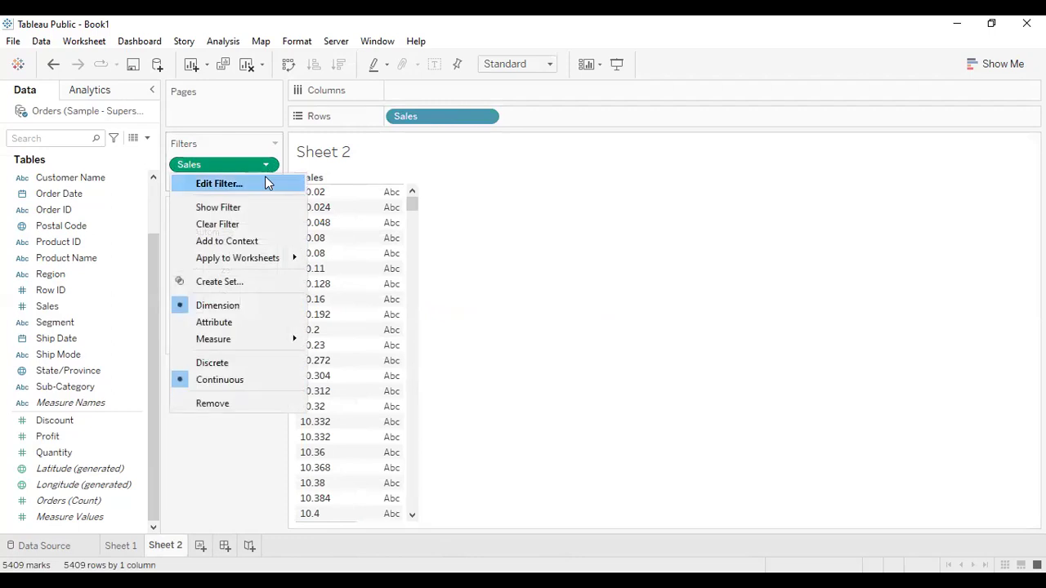
click(265, 183)
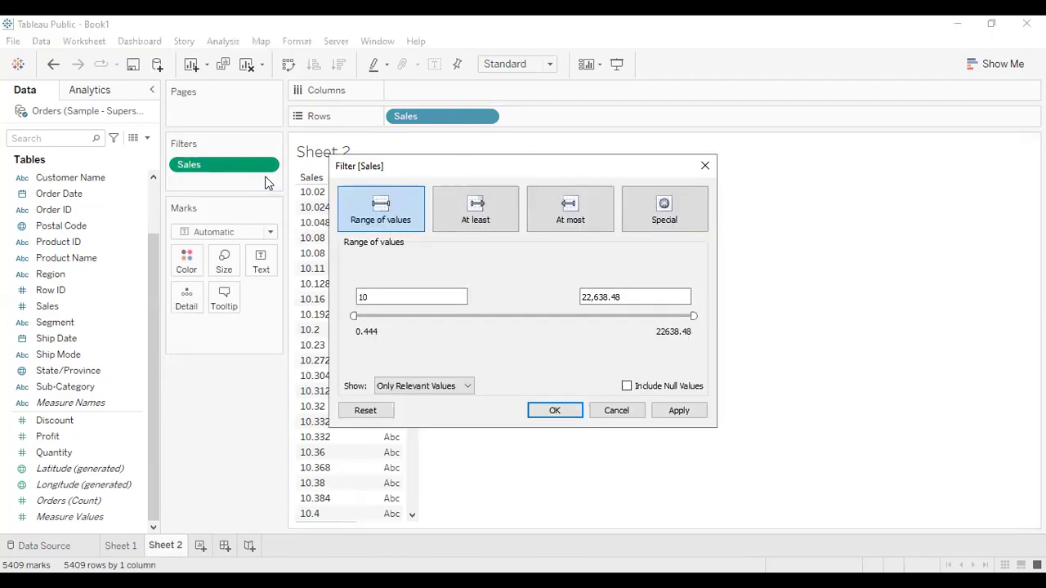
key(Escape)
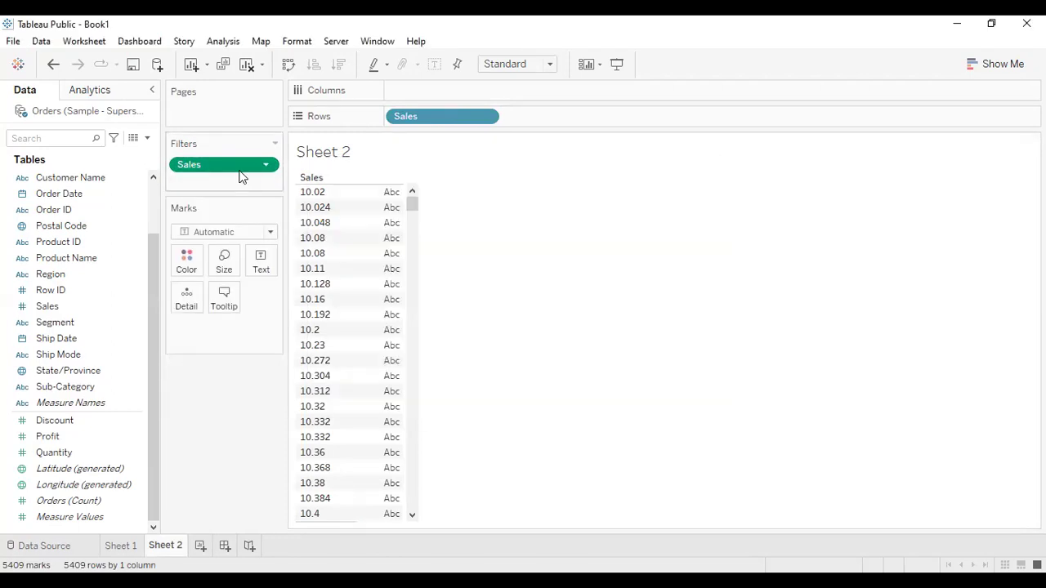
- Clear the Sales filter and Sales row field from Sheet 2, and return Sales to the measures
right_click(240, 172)
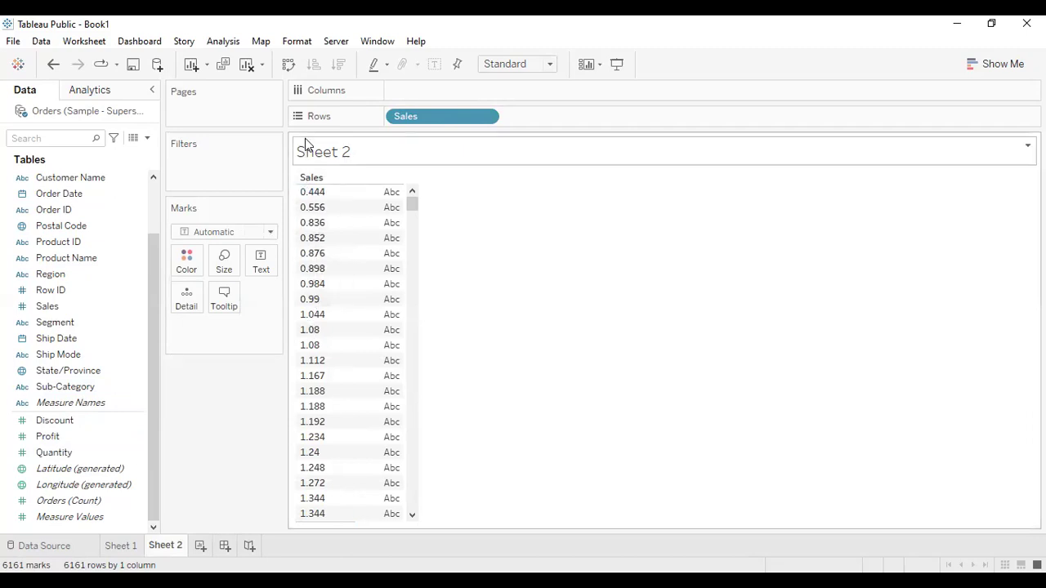
drag(443, 122, 100, 351)
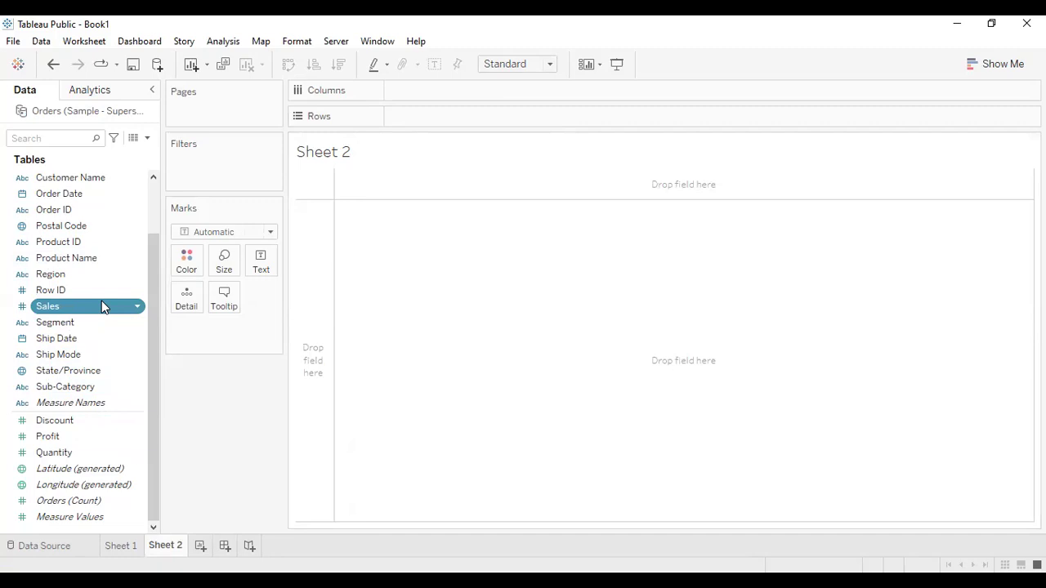
drag(101, 305, 89, 471)
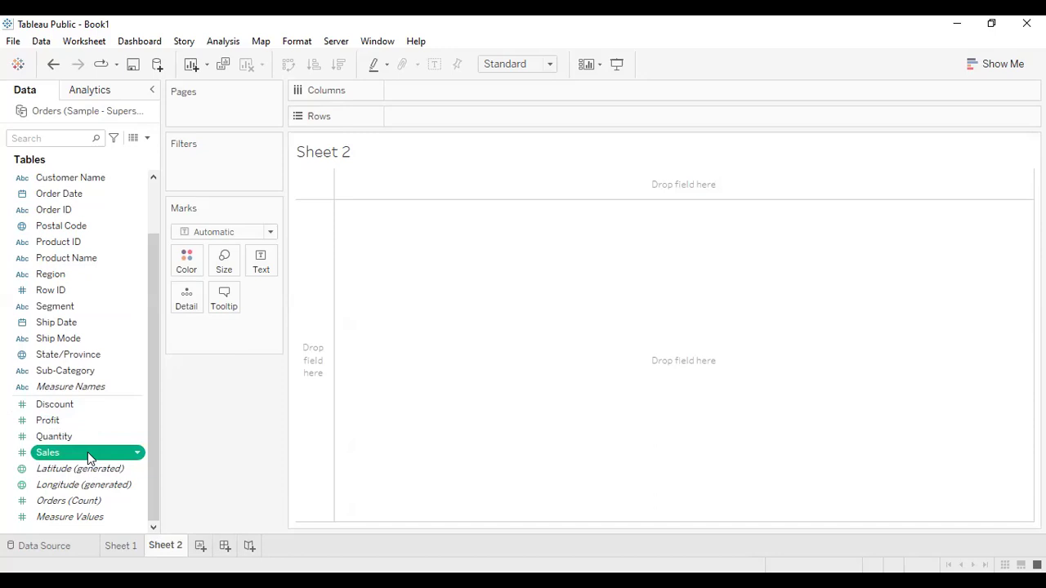
- Try moving the Sales field from the measures to the dimensions, and undo the move
right_click(88, 452)
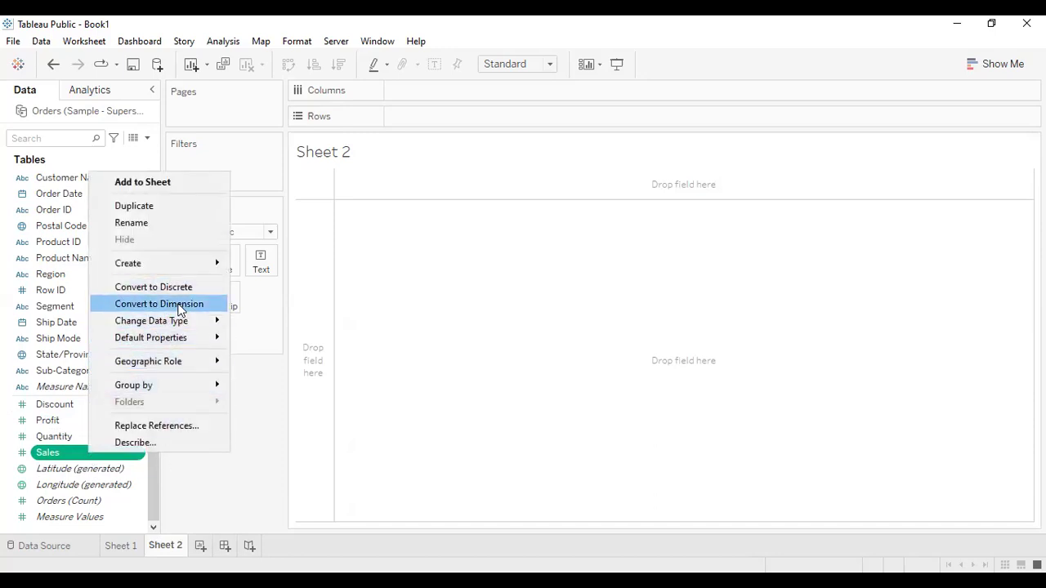
click(208, 464)
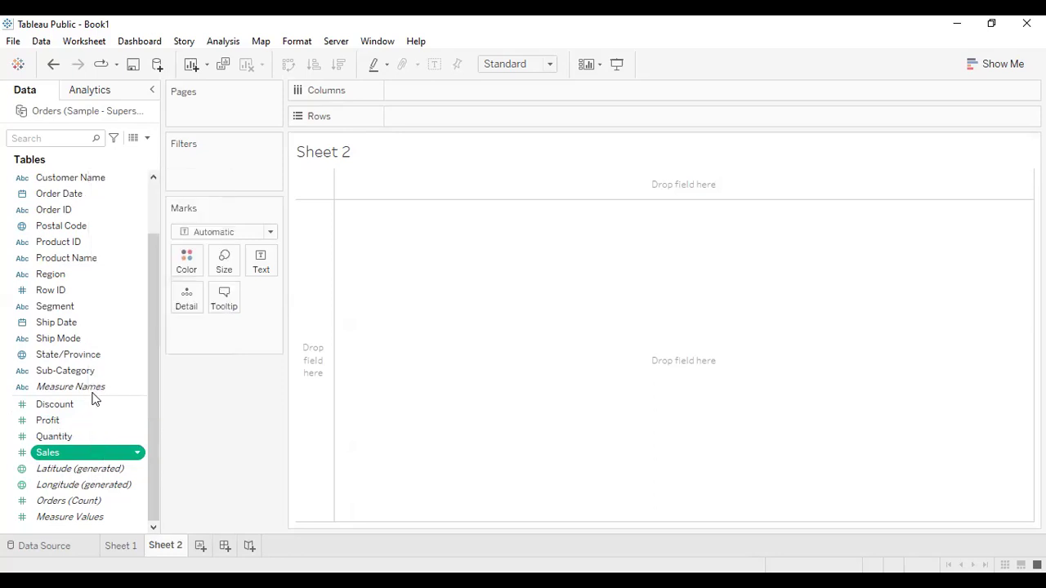
drag(87, 452, 97, 285)
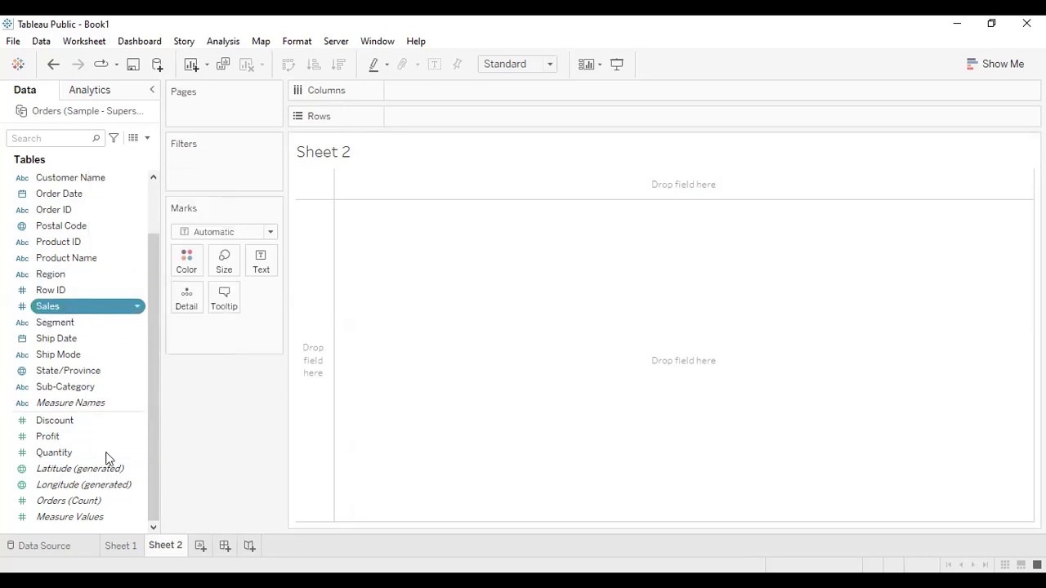
key(ctrl+z)
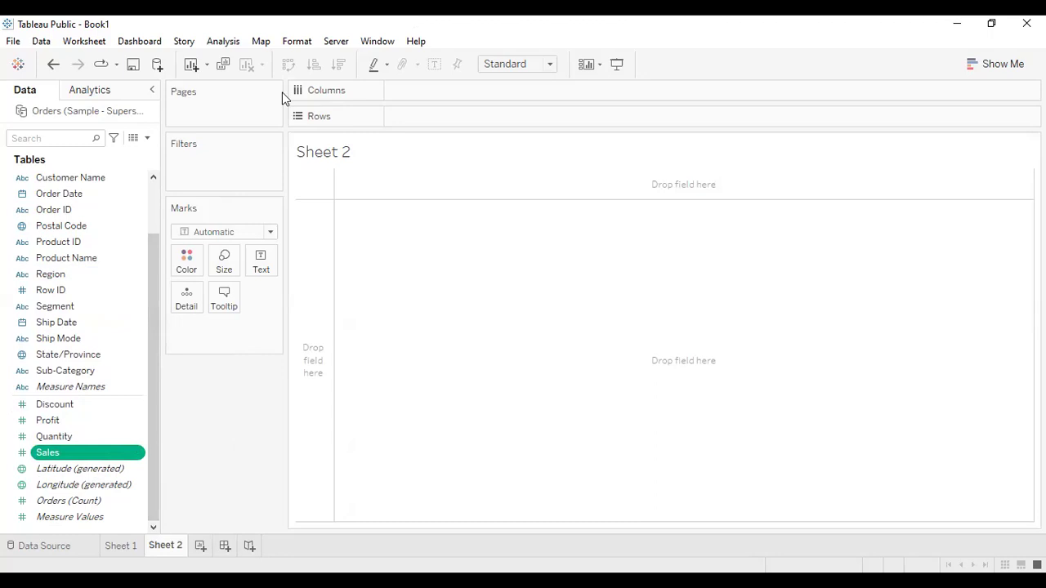
- Clear all fields and the Country/Region filter from Sheet 1
click(124, 545)
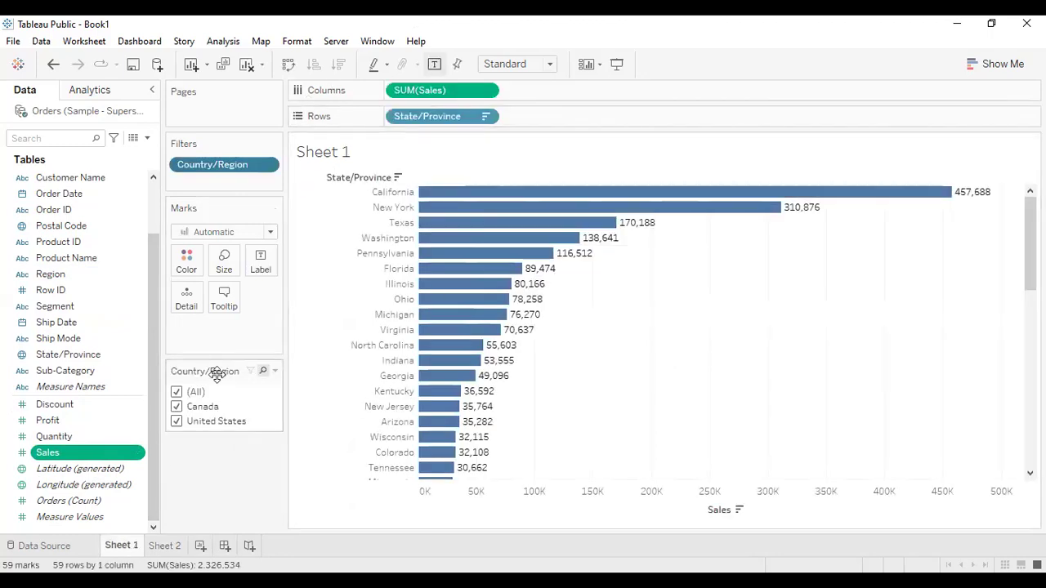
drag(217, 375, 1004, 187)
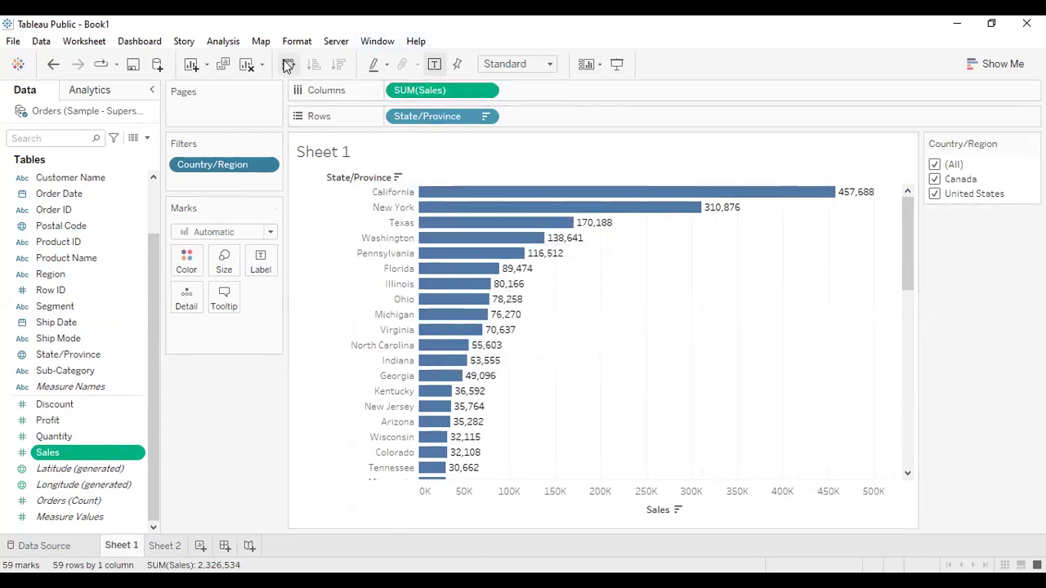
click(246, 64)
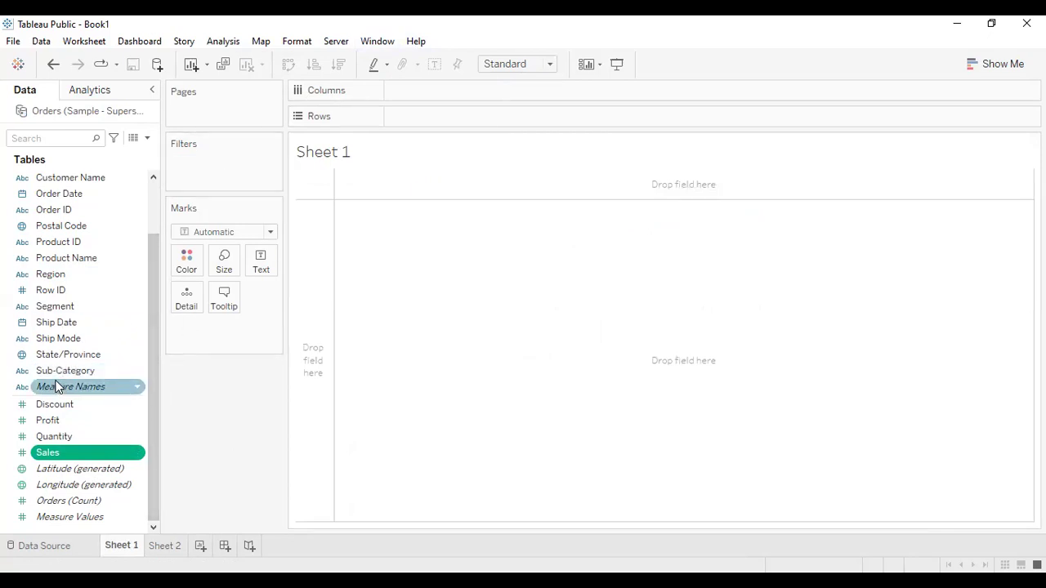
- Build a bar chart of summed Sales by City on Sheet 1, sorted in descending order with mark labels shown
scroll(76, 198, up, 2)
drag(103, 183, 477, 125)
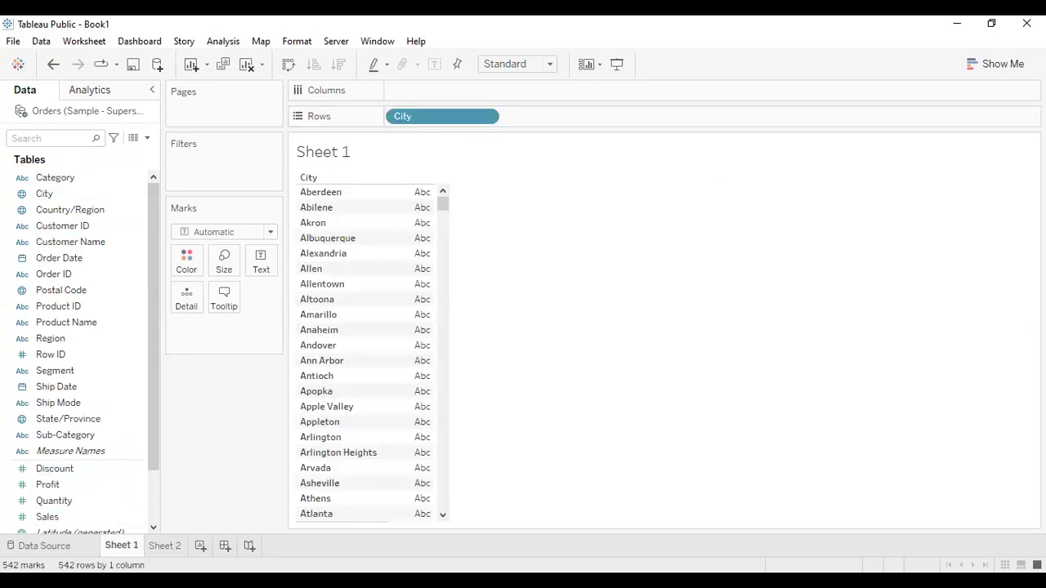
drag(86, 517, 446, 97)
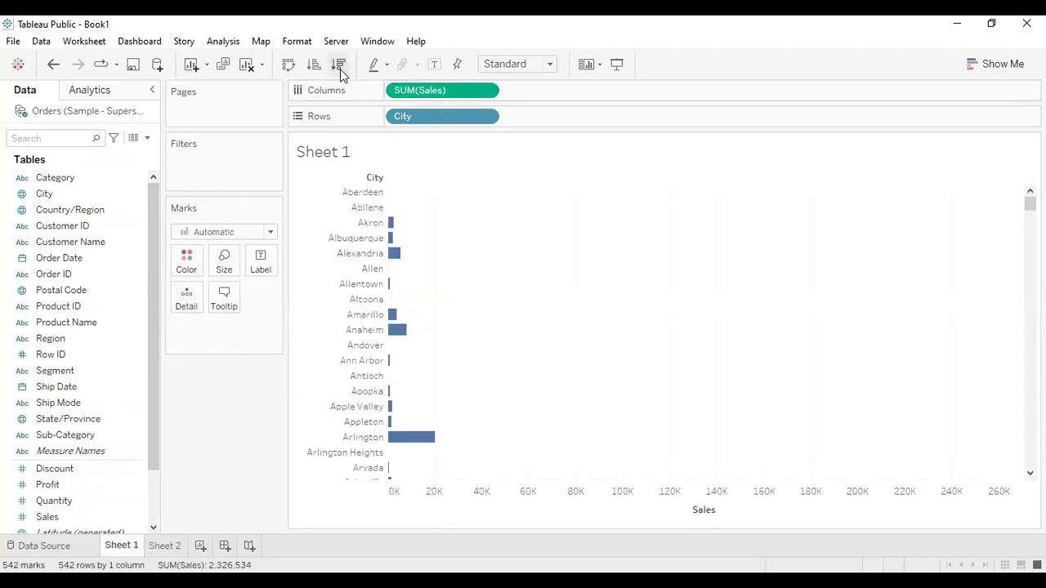
click(340, 65)
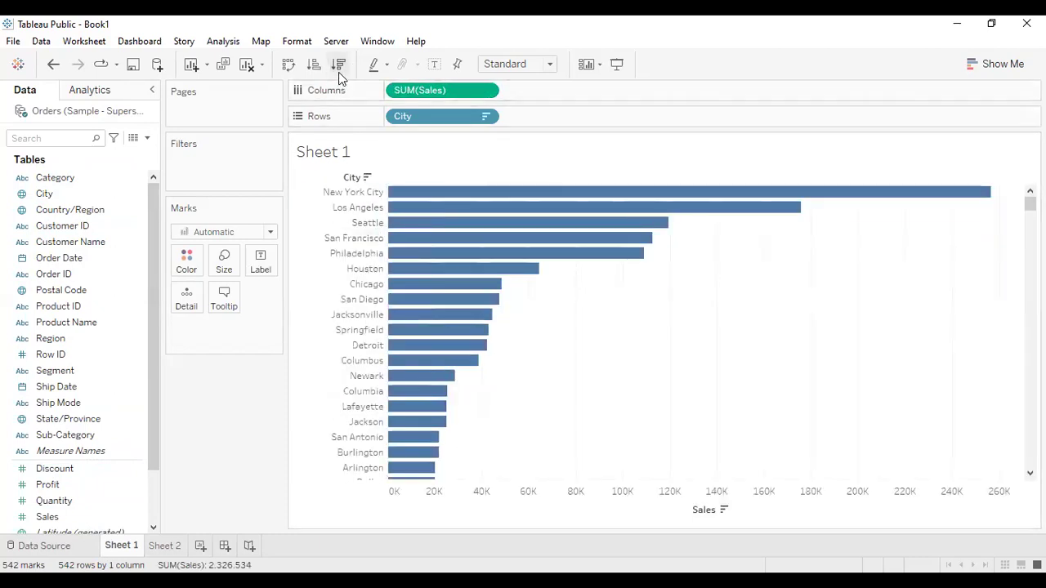
click(434, 64)
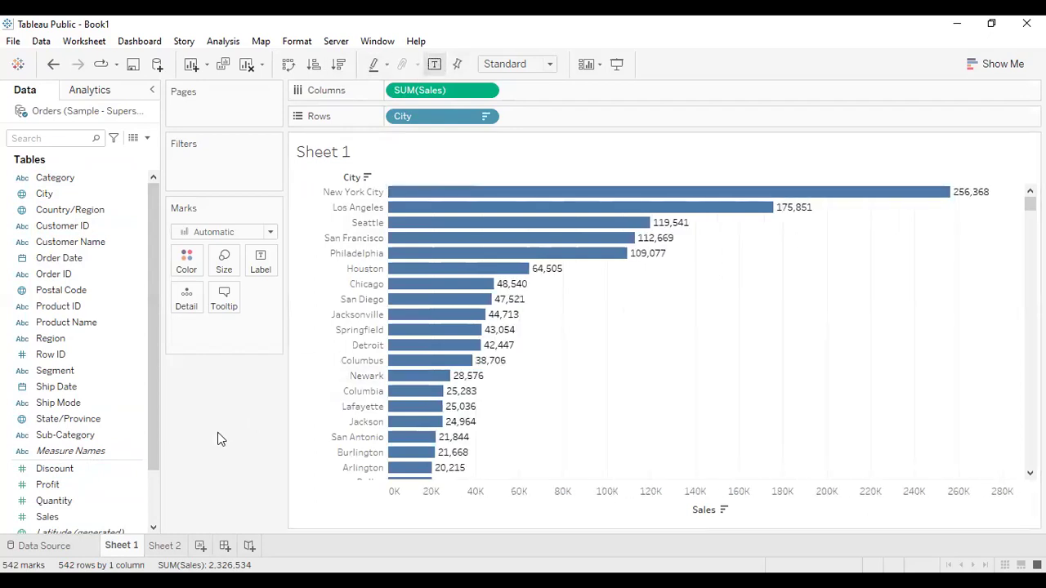
- Show the Country/Region filter for the city chart, and toggle its Canada value off and on again
click(105, 210)
right_click(105, 214)
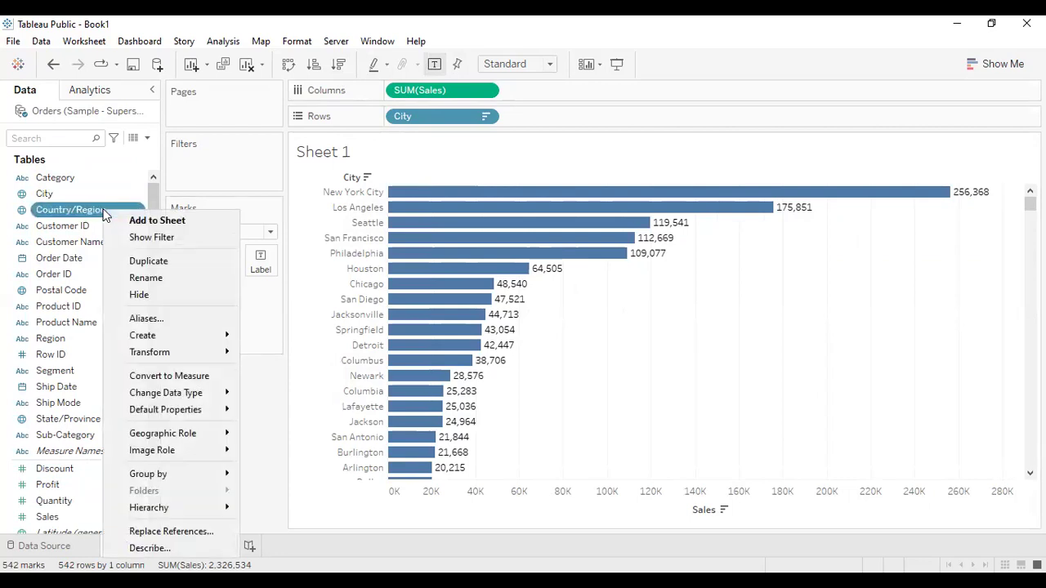
click(126, 244)
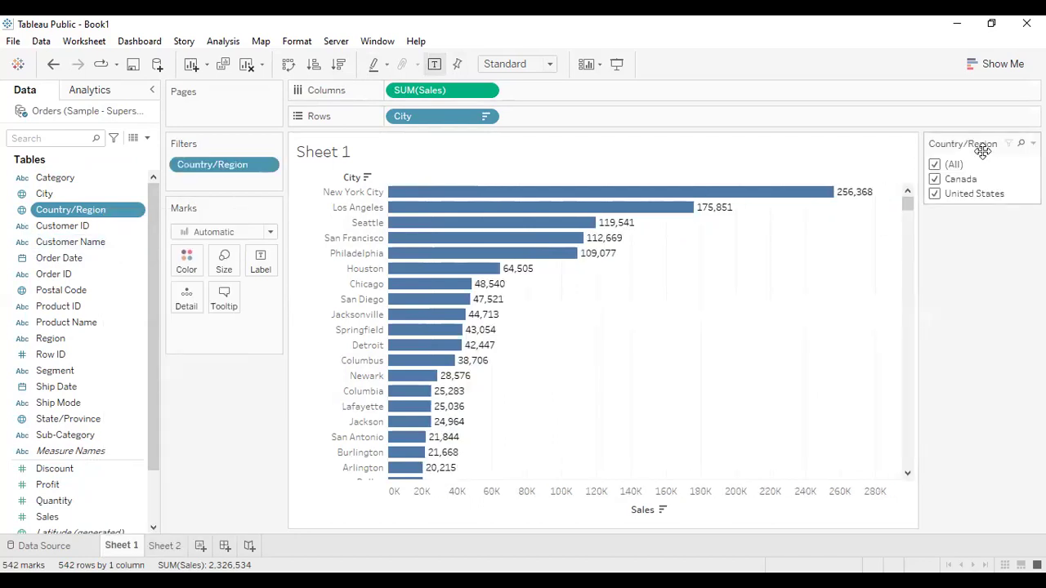
click(934, 180)
click(937, 181)
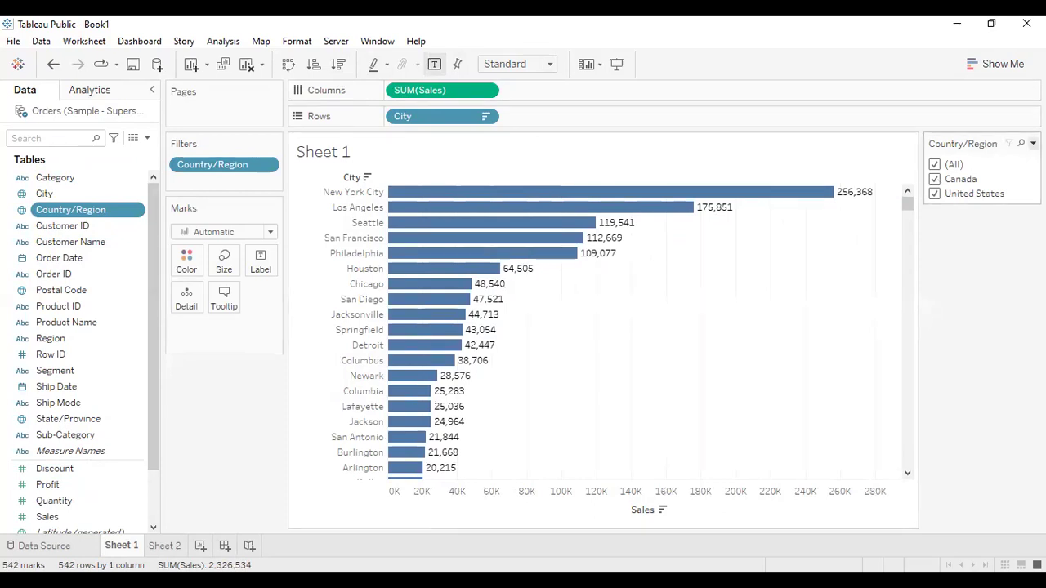
- Change the Country/Region filter to Multiple Values (dropdown) and look through its list of values
click(1032, 143)
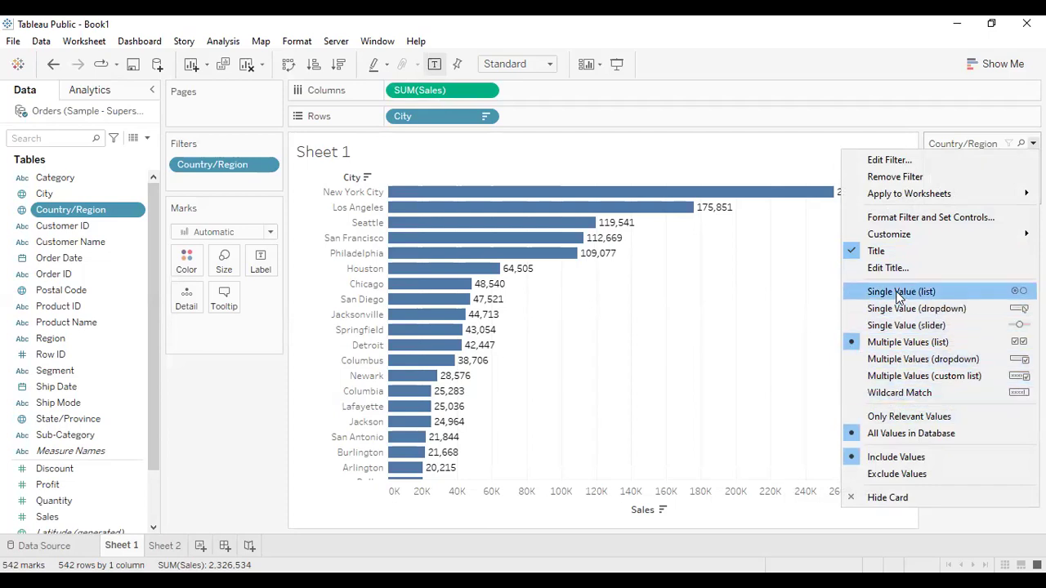
click(927, 367)
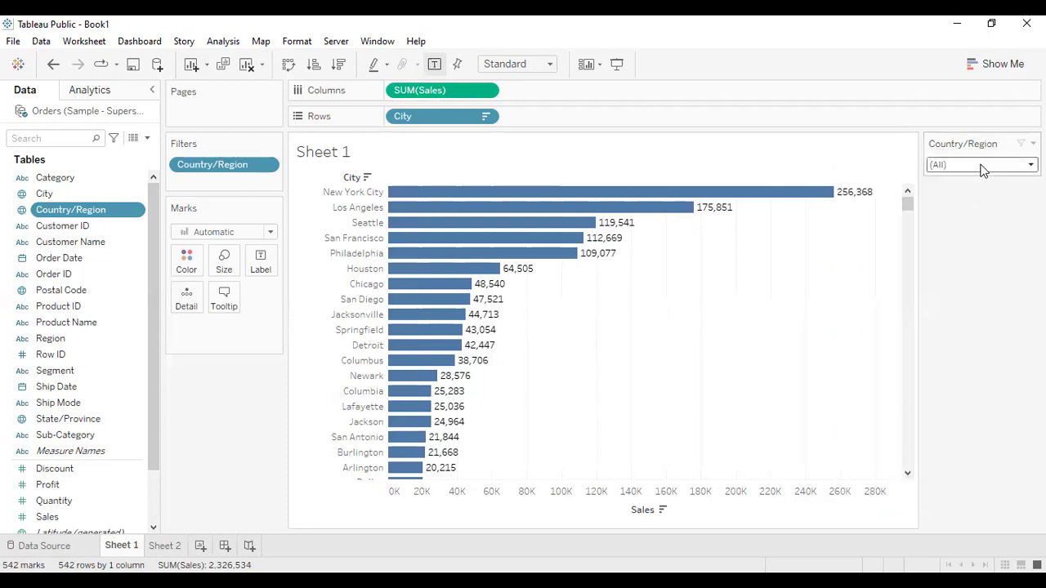
click(1009, 167)
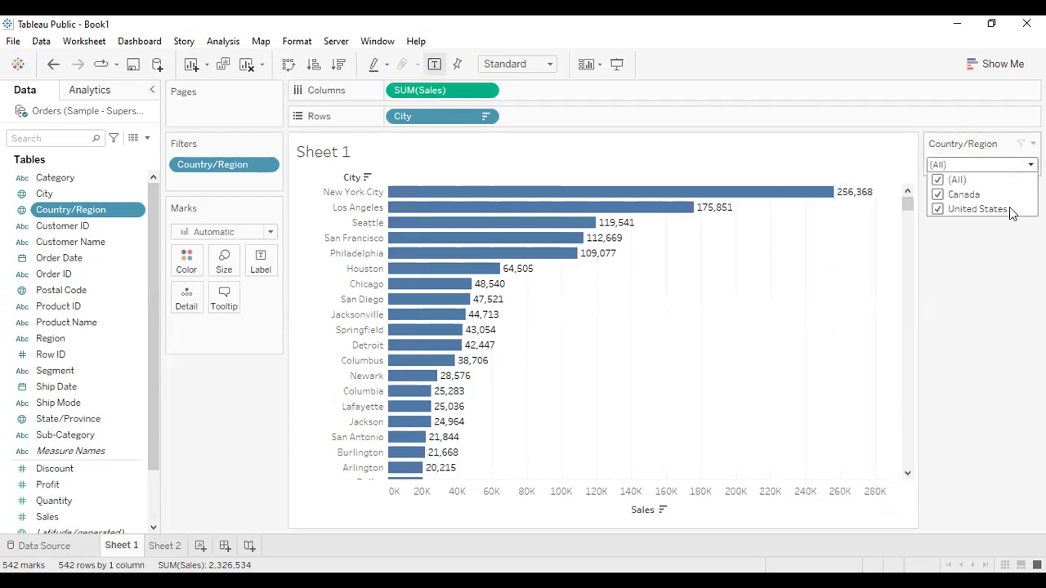
click(988, 162)
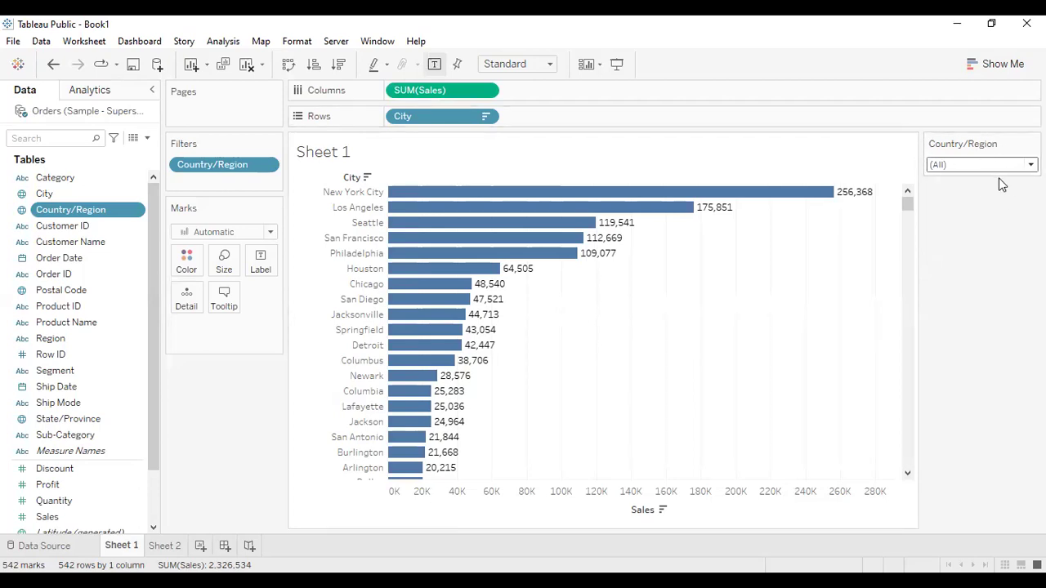
- Change the Country/Region filter to Single Value (list), and alternate between Canada, United States and All
click(1032, 144)
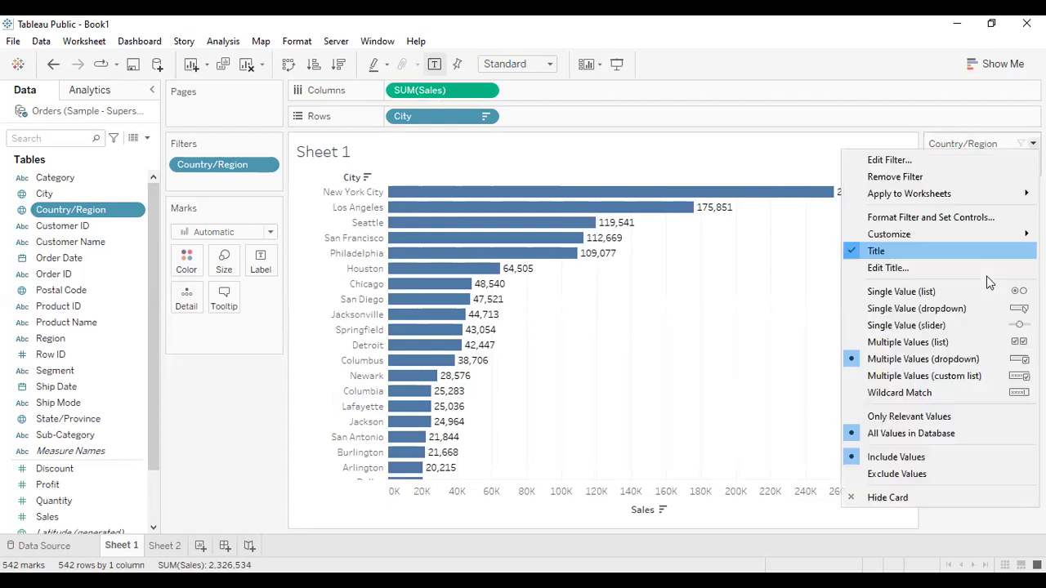
click(939, 299)
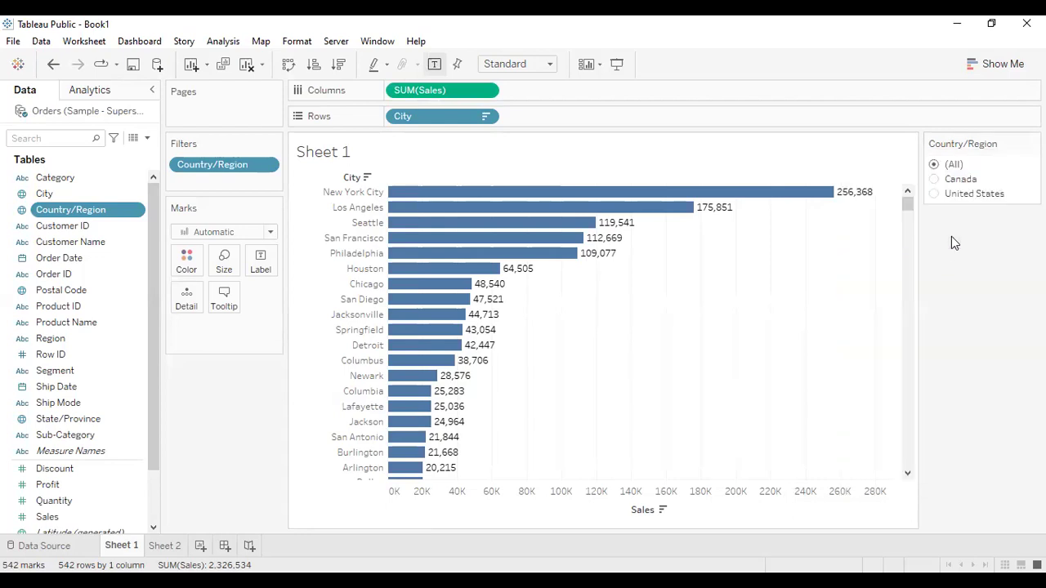
click(934, 180)
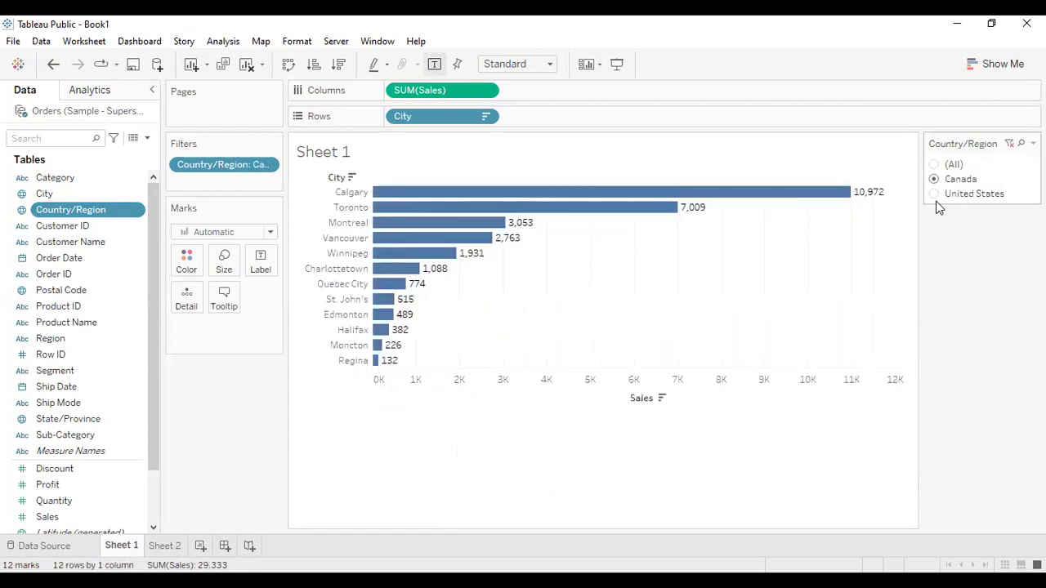
click(933, 195)
click(934, 179)
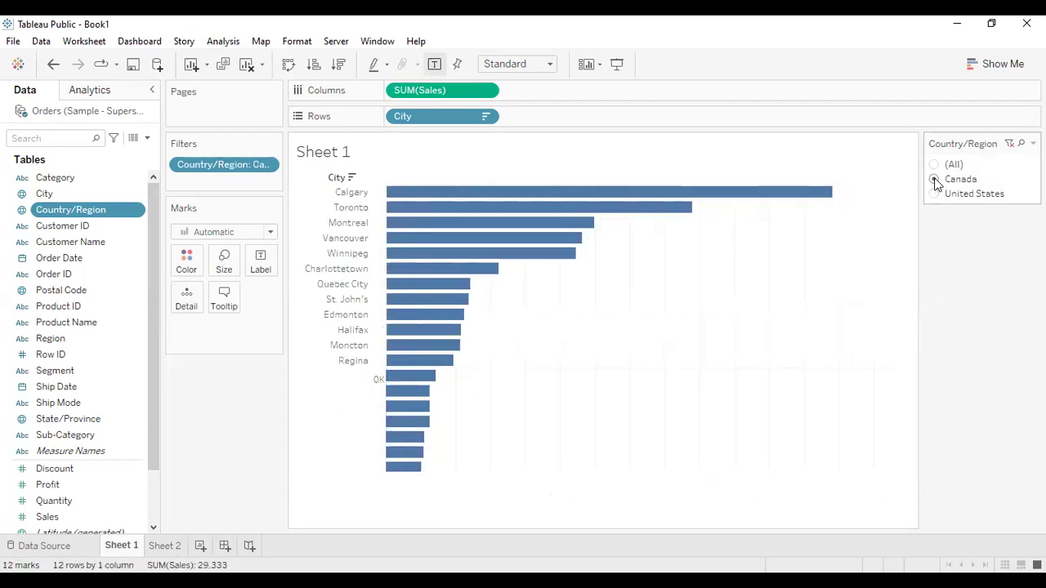
click(934, 165)
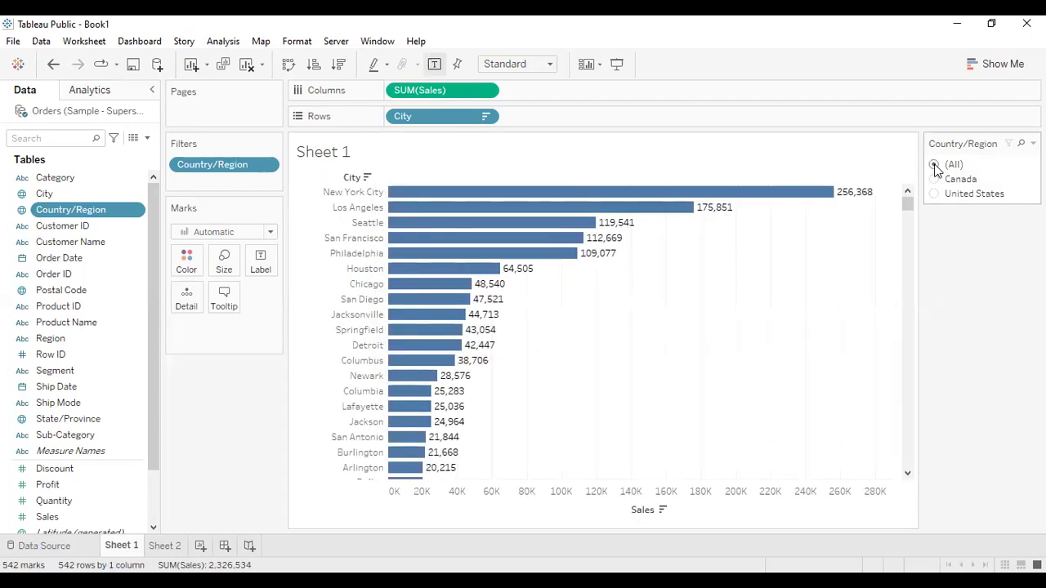
click(934, 180)
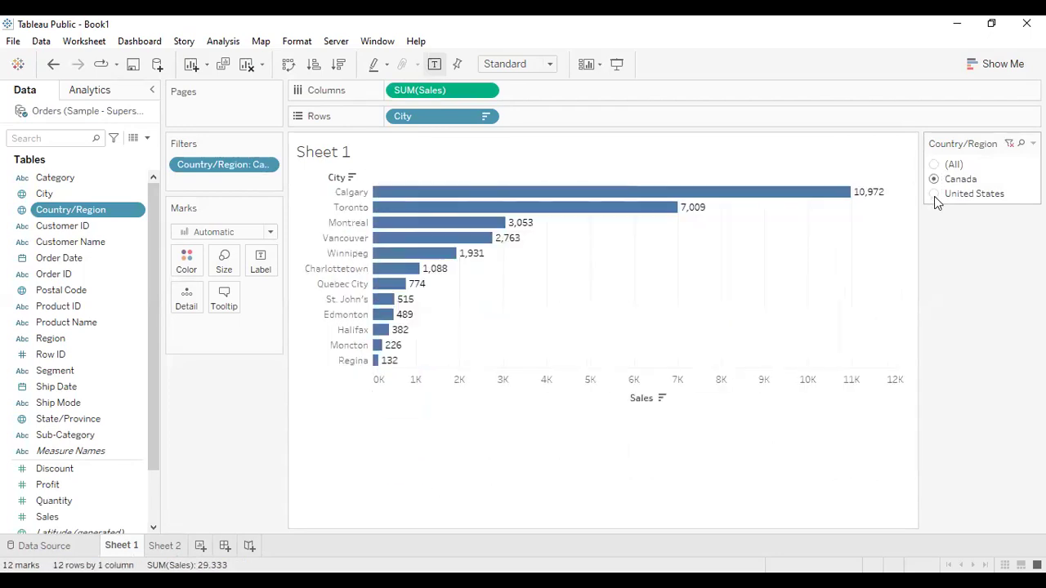
click(934, 194)
click(935, 165)
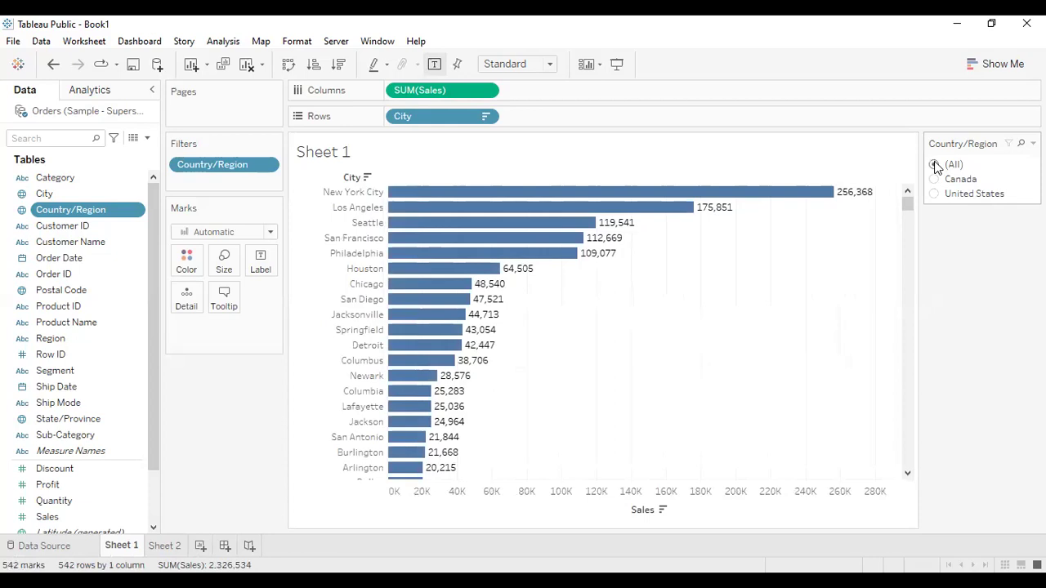
- Change the Country/Region filter to Multiple Values (custom list), try adding New York City as a value, and remove it again
click(1033, 143)
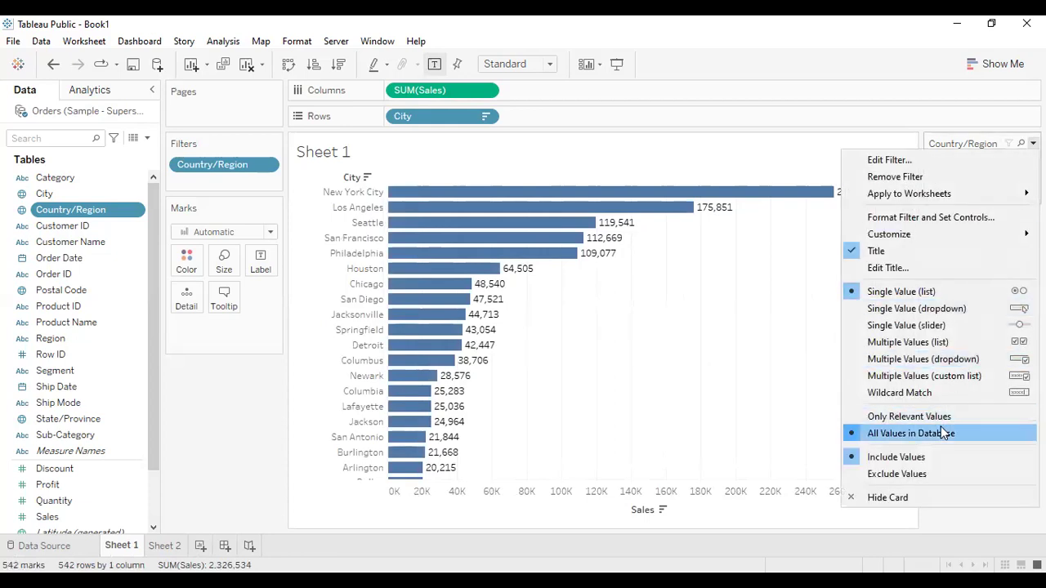
click(955, 380)
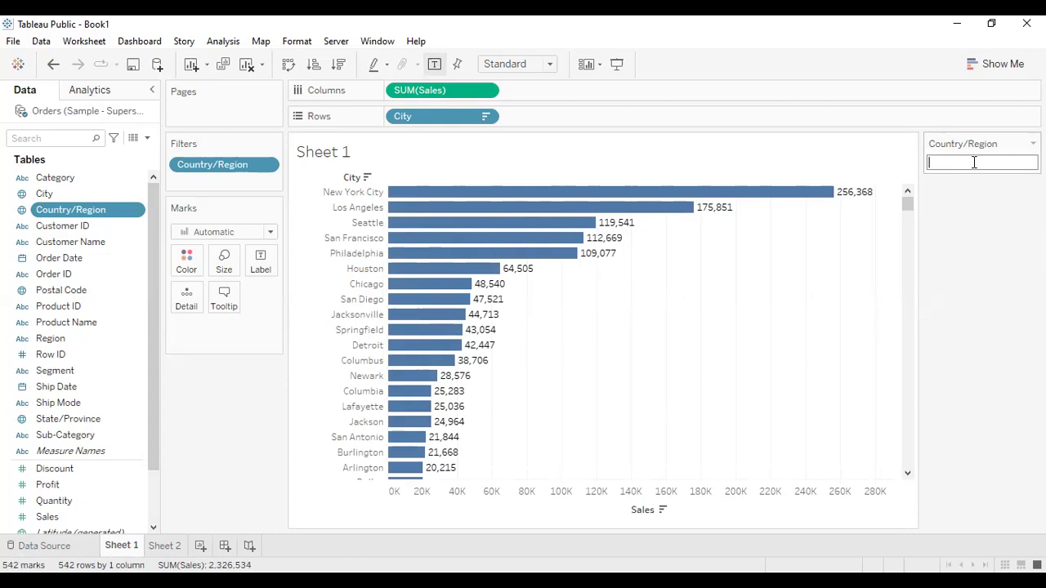
text(New York)
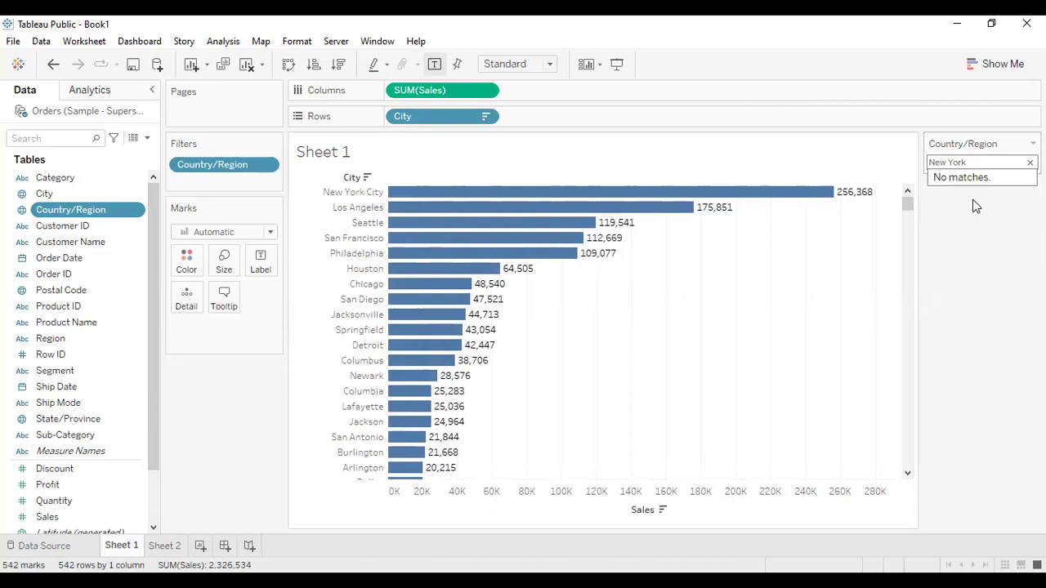
click(985, 163)
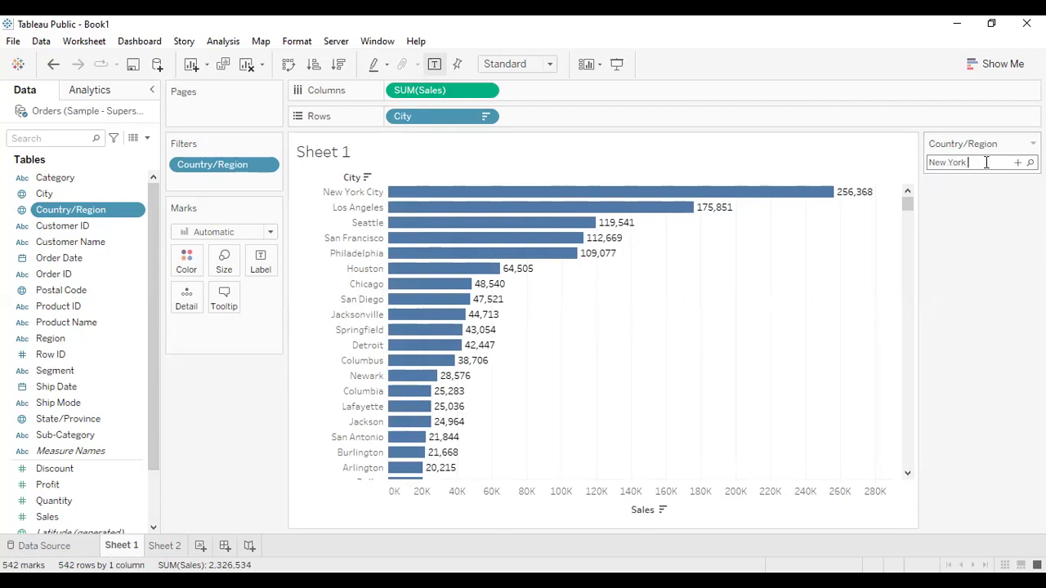
text(City)
click(991, 164)
click(998, 193)
click(1017, 163)
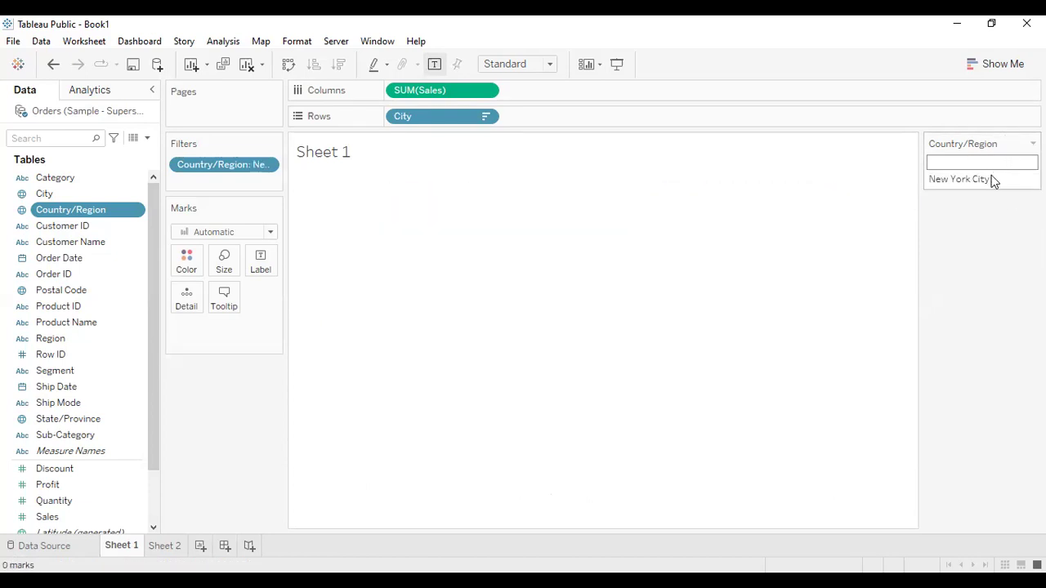
click(1029, 179)
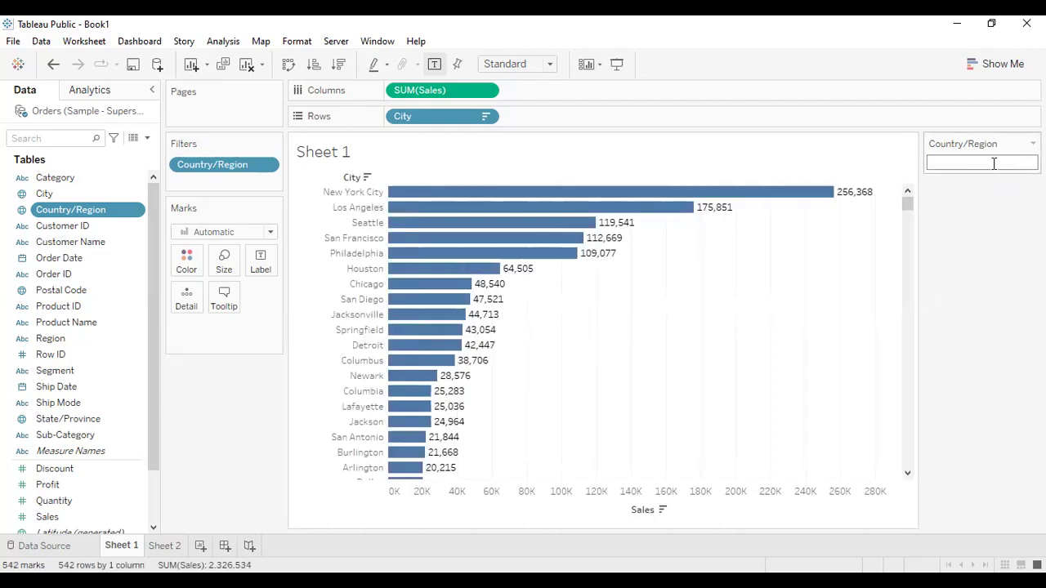
- Try searching the Country/Region custom list for USA, and clear the search text
text(USA)
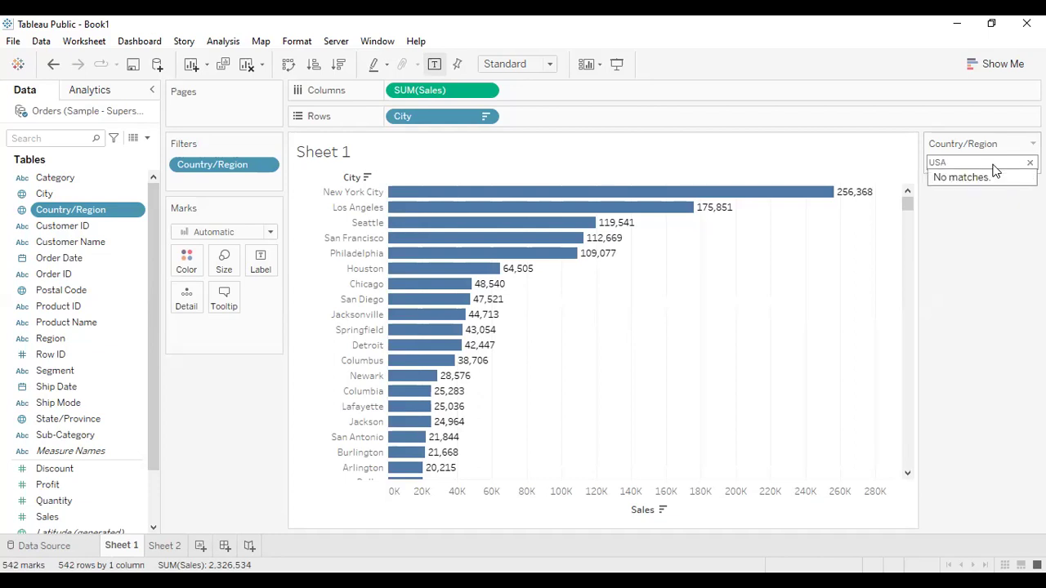
click(994, 164)
key(BackSpace)
key(BackSpace)
key(BackSpace)
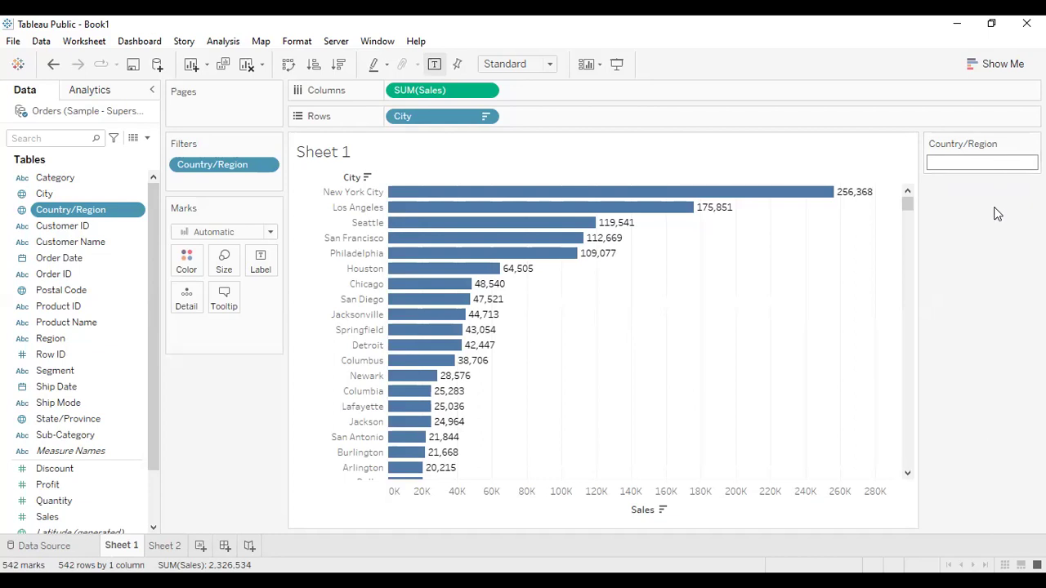
- Search the Country/Region custom list for United States and include it in the filter
text(United States)
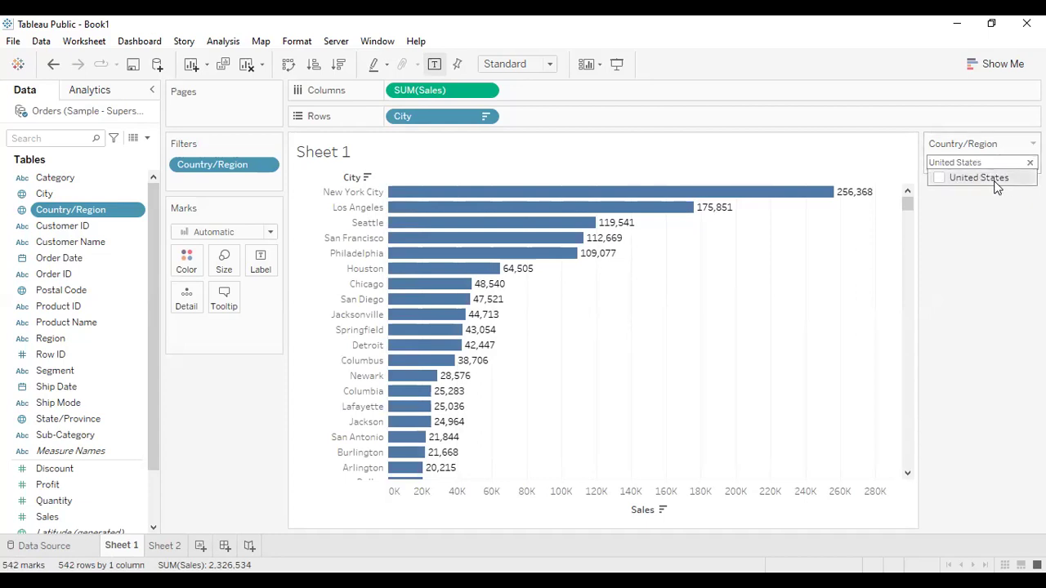
click(939, 178)
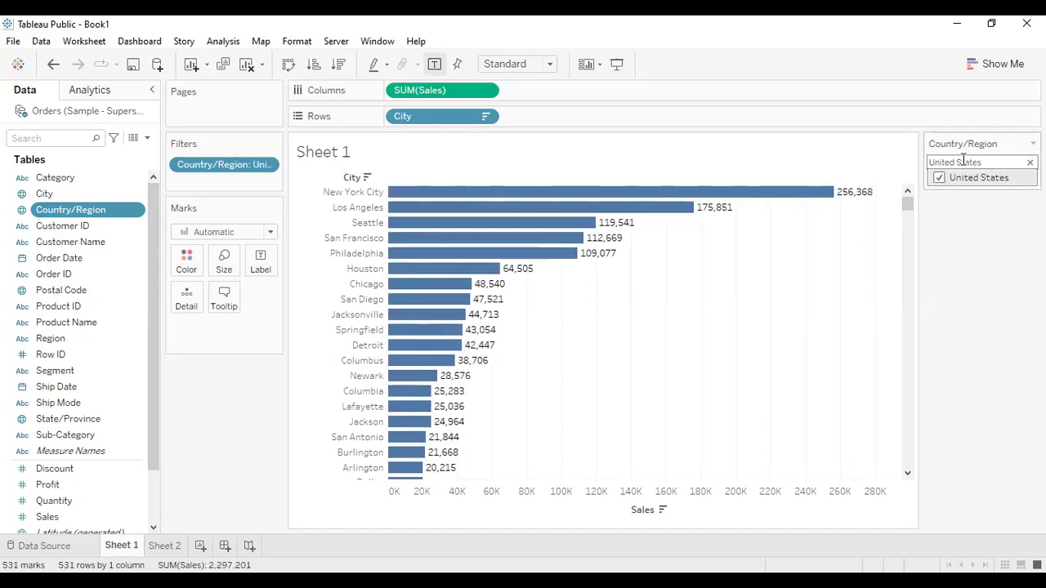
click(969, 237)
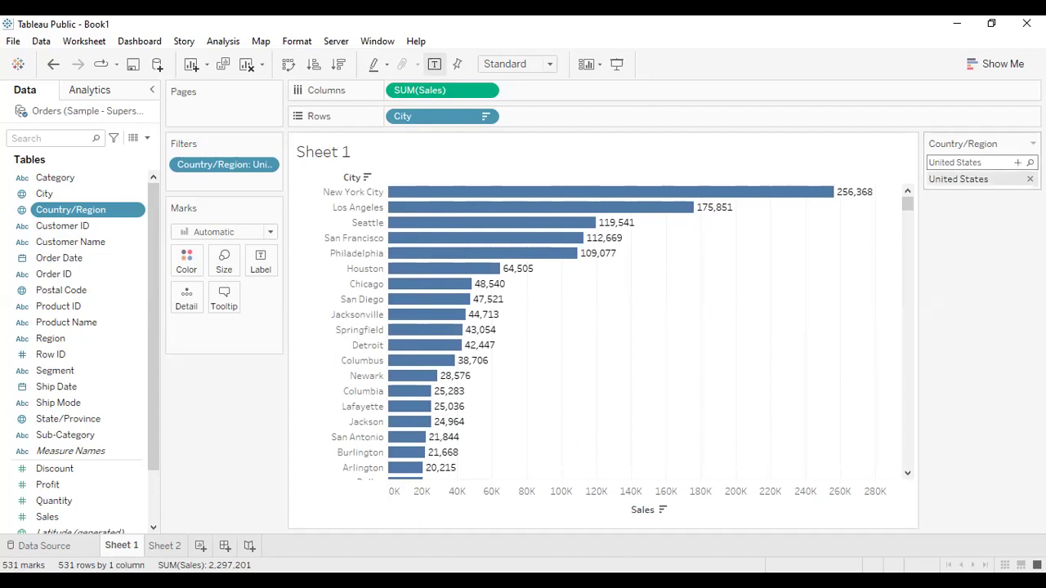
- Remove United States from the Country/Region custom list and clear its search text
click(1029, 179)
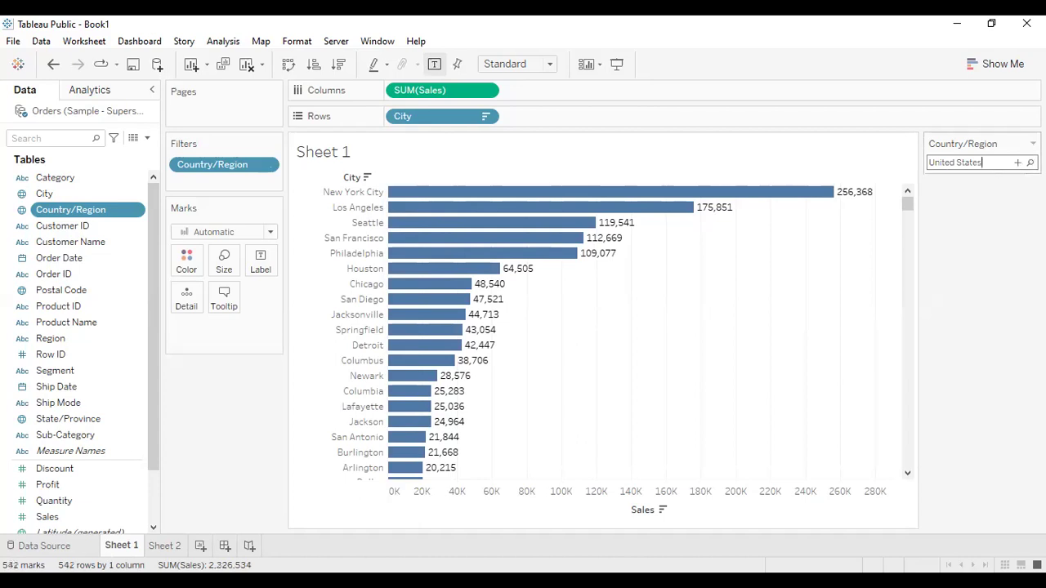
key(BackSpace)
key(BackSpace)
key(BackSpace)
key(BackSpace)
key(BackSpace)
key(BackSpace)
key(BackSpace)
key(BackSpace)
key(BackSpace)
key(BackSpace)
key(BackSpace)
key(BackSpace)
key(BackSpace)
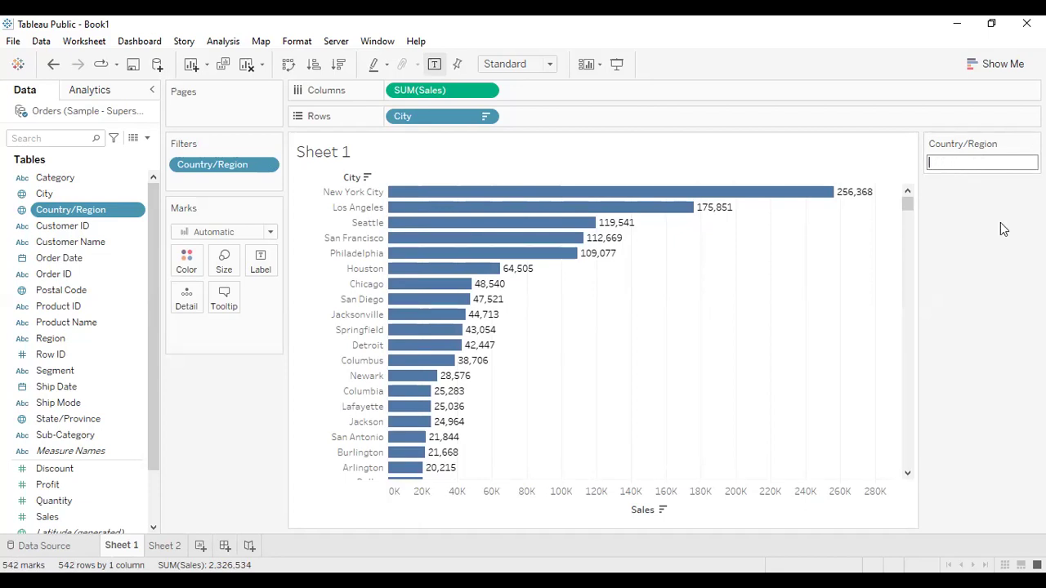
- Change the Country/Region filter's display mode to Multiple Values (list)
mouse_move(999, 144)
click(1032, 143)
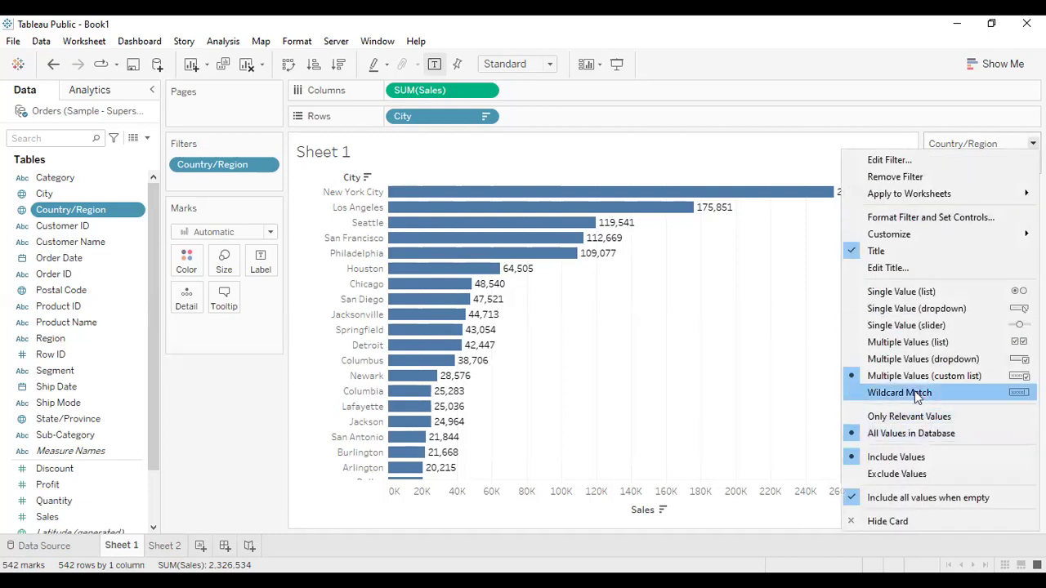
click(915, 343)
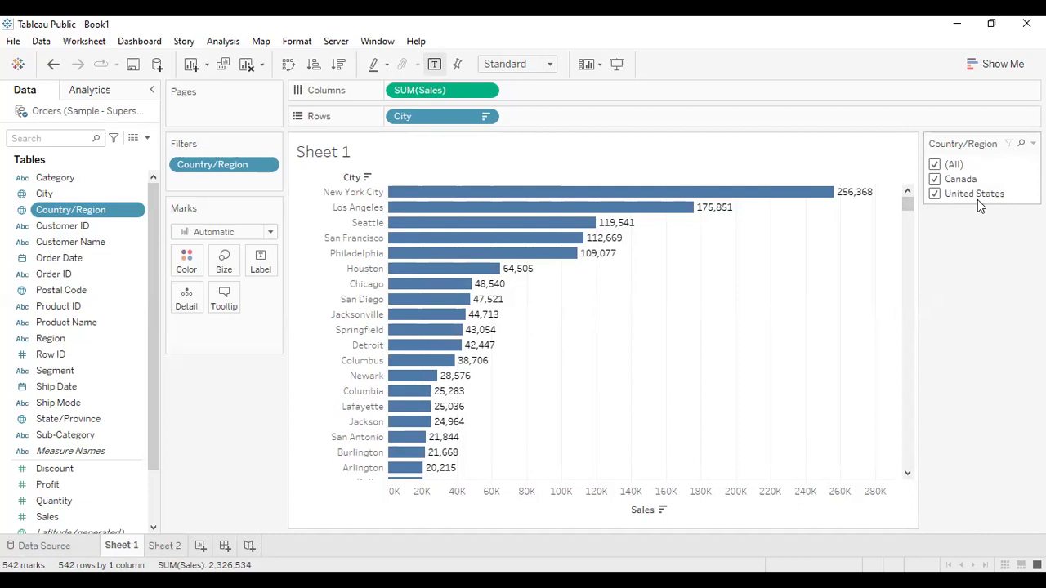
- Show an interactive State/Province filter and place the Country/Region filter above it
click(85, 419)
right_click(86, 420)
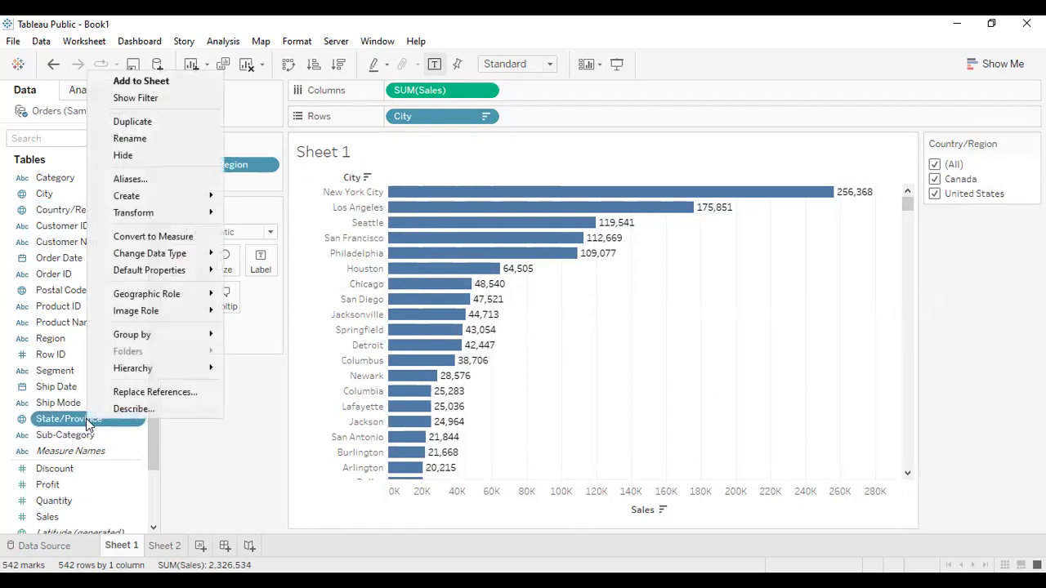
click(193, 99)
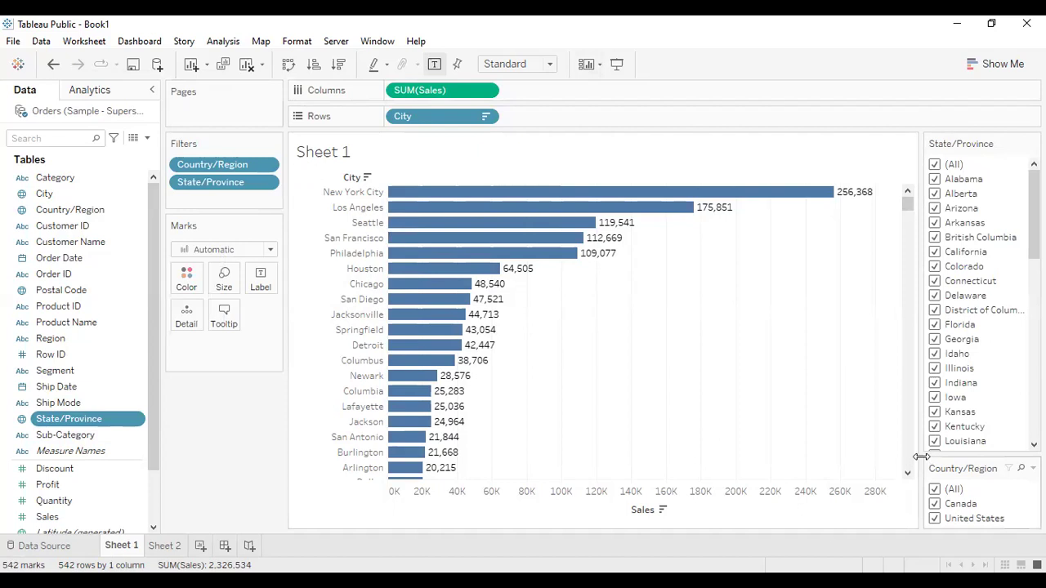
drag(950, 472, 947, 141)
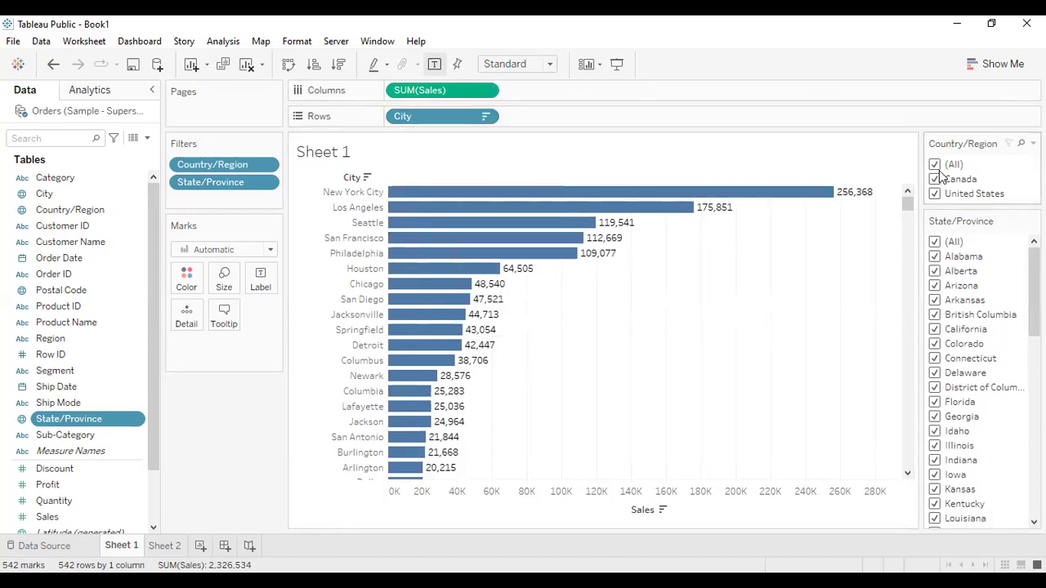
- Restrict the Country/Region filter to United States only
click(934, 165)
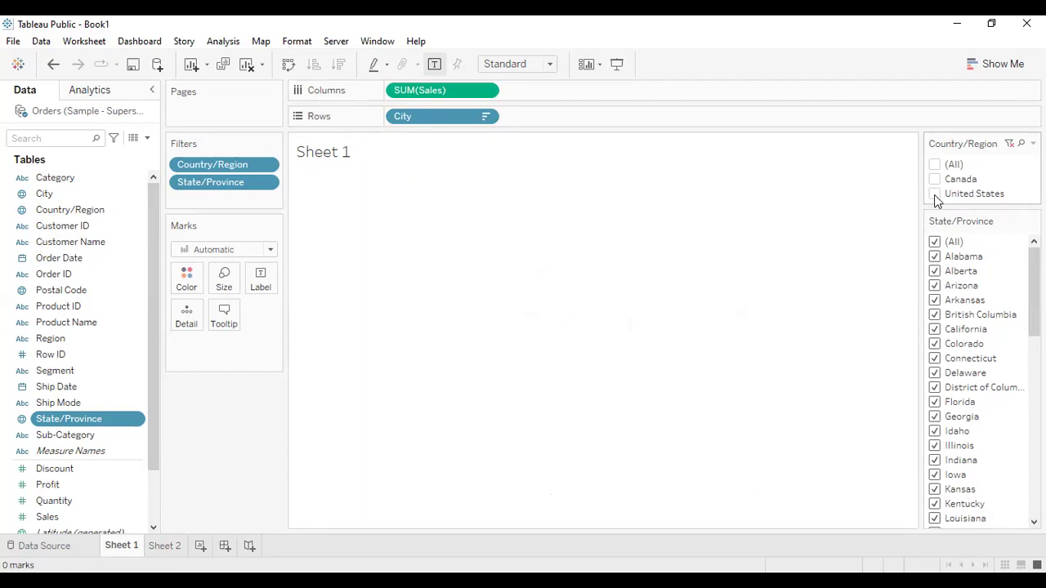
click(934, 194)
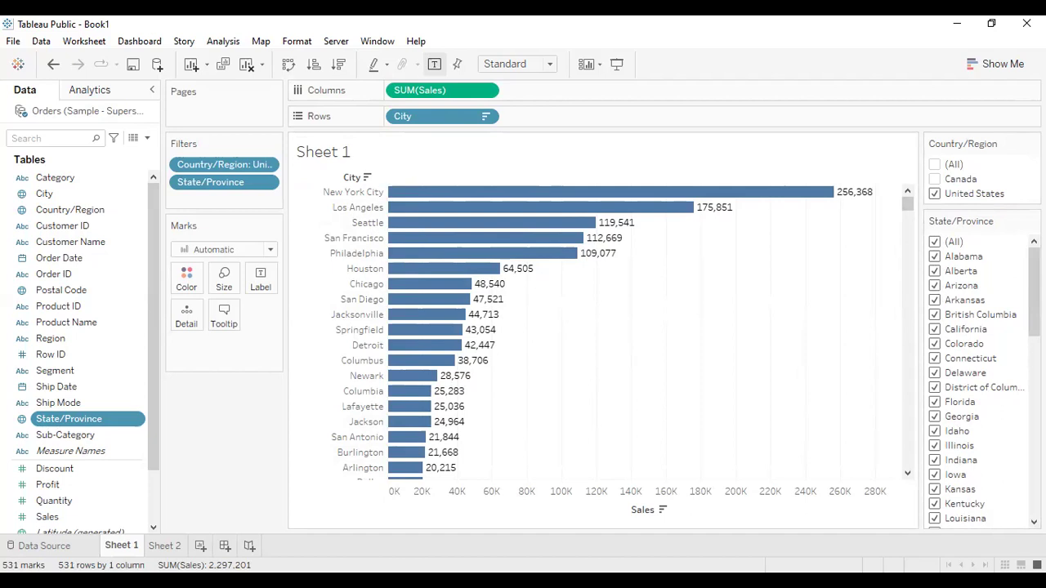
click(1033, 143)
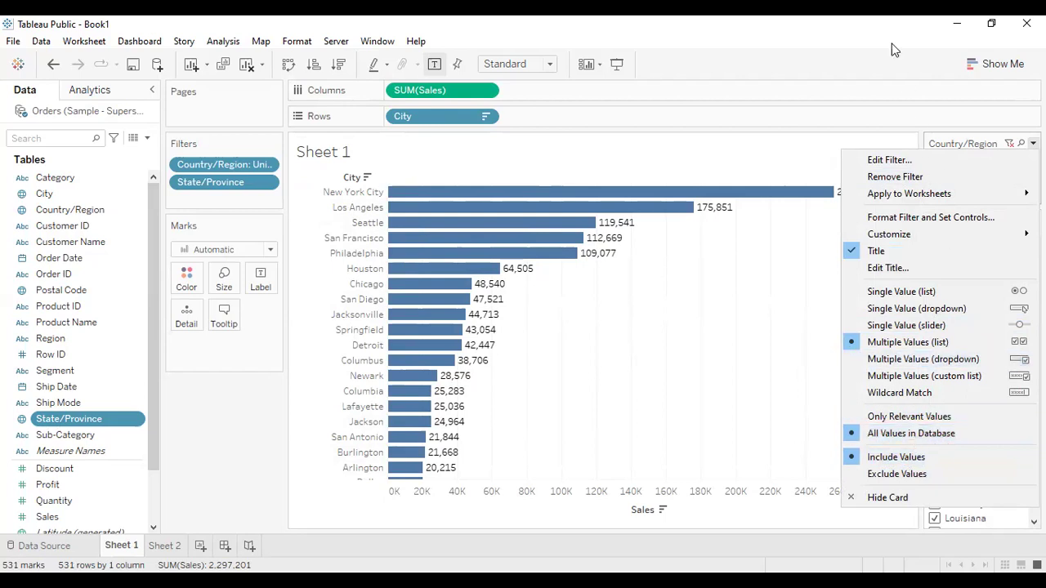
click(882, 22)
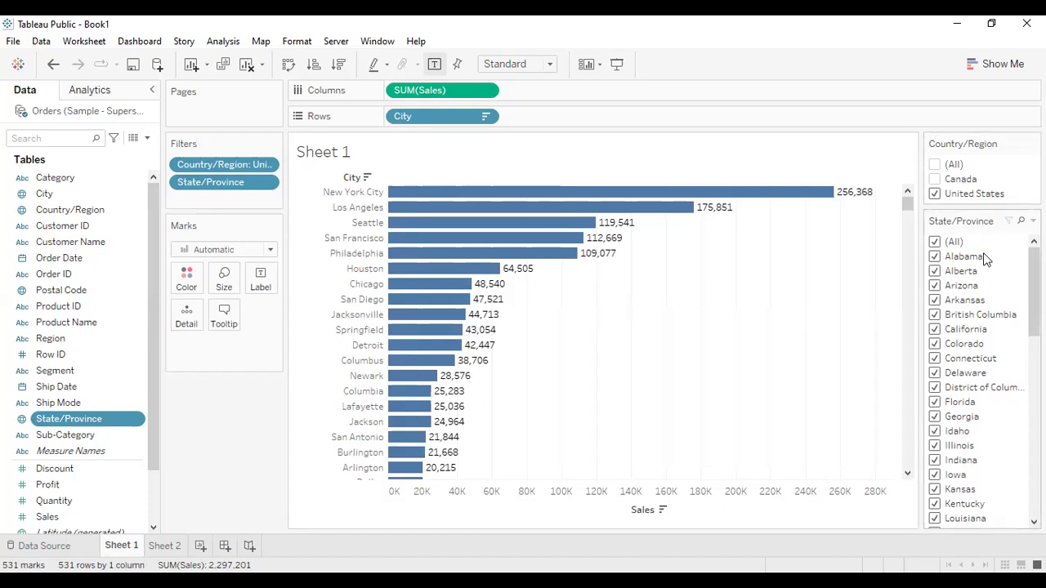
- Set the State/Province filter to list Only Relevant Values and restrict it to Alabama
click(1033, 221)
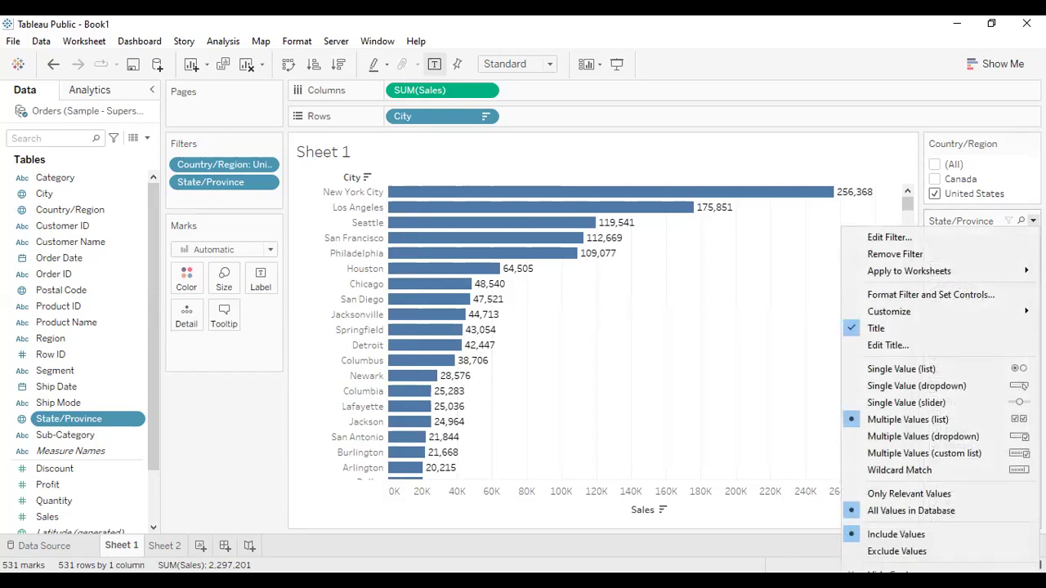
click(915, 495)
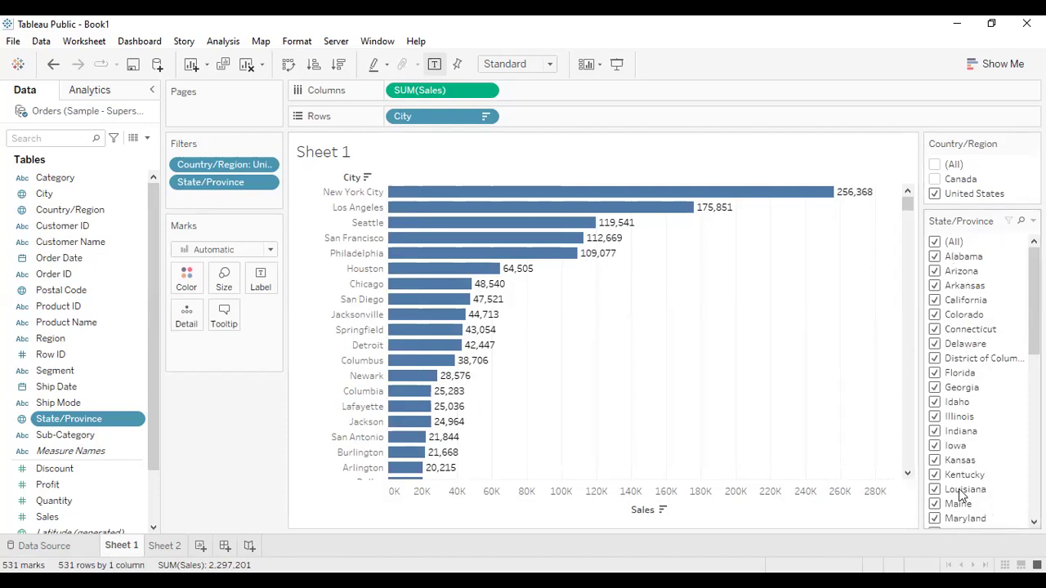
mouse_move(1034, 299)
mouse_down()
mouse_move(1035, 466)
mouse_move(1034, 298)
mouse_up()
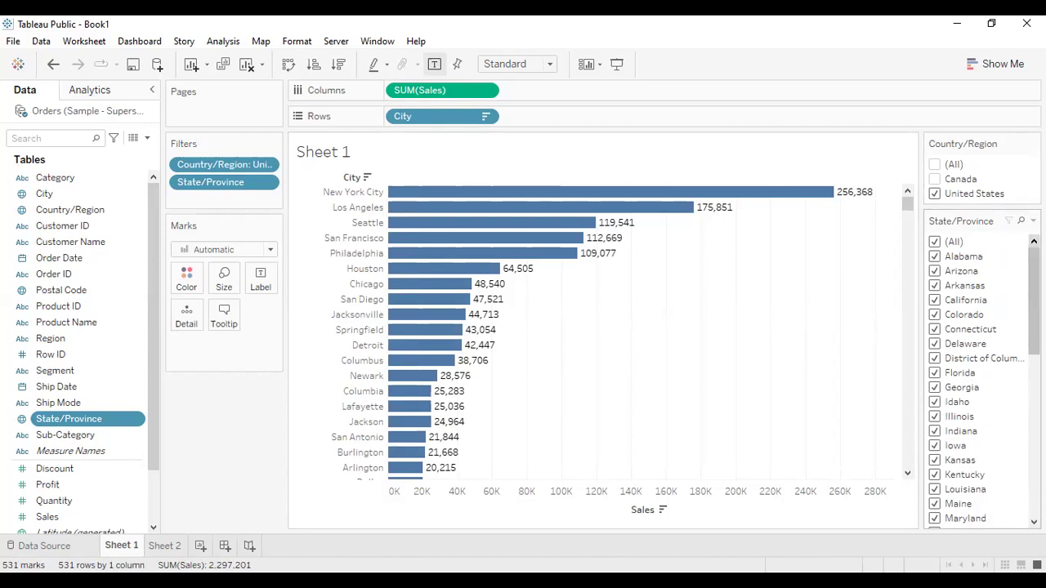
click(935, 243)
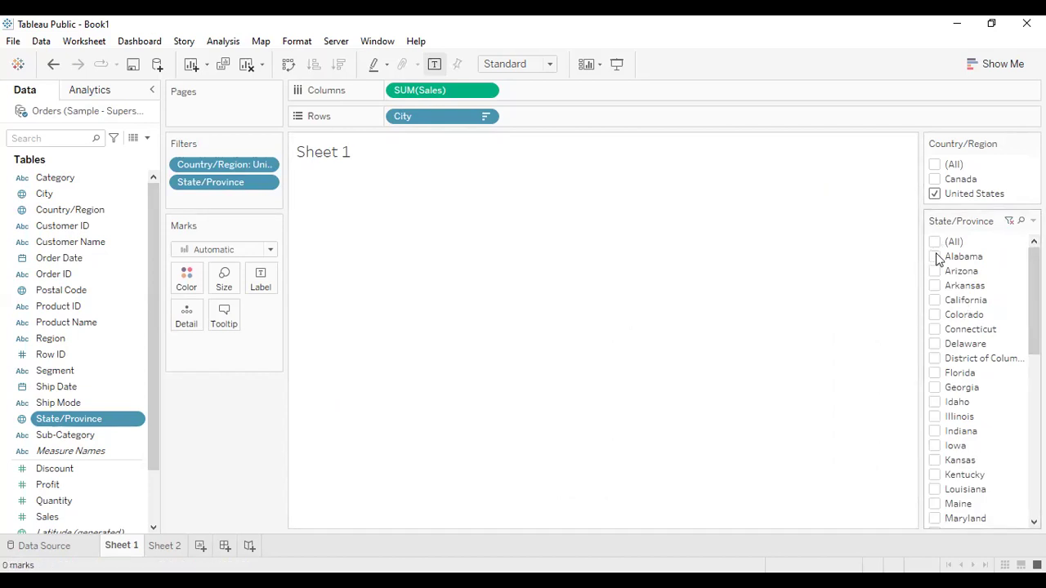
click(935, 256)
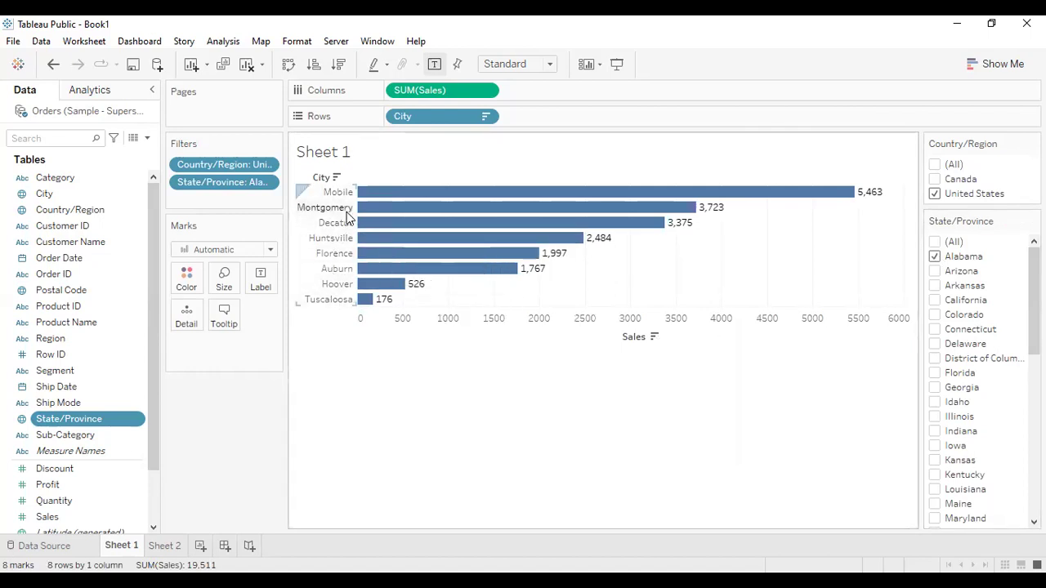
- Switch the Country/Region filter to Canada, include all of its State/Province values, and select all countries again
click(936, 196)
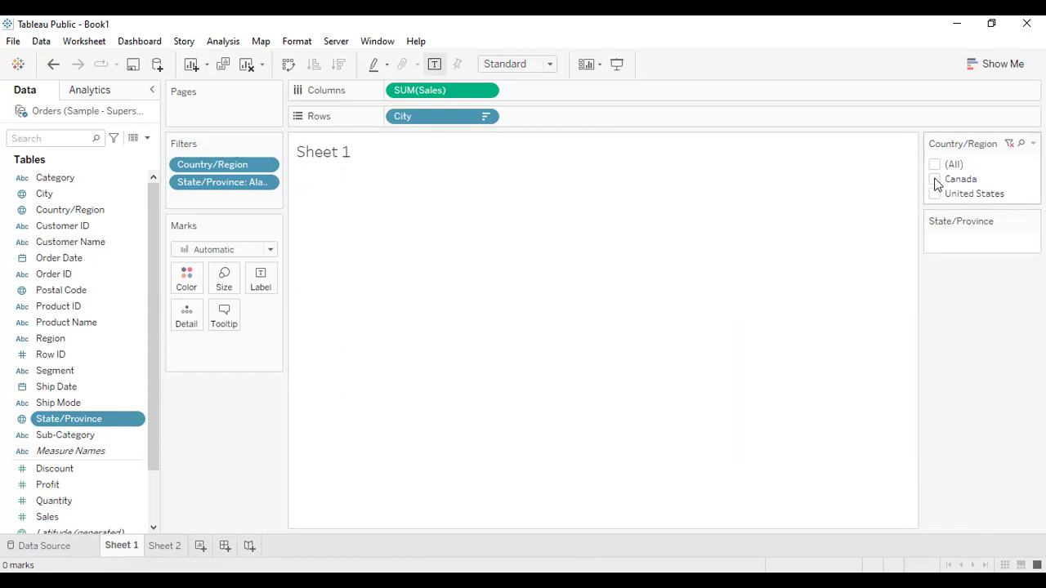
click(935, 179)
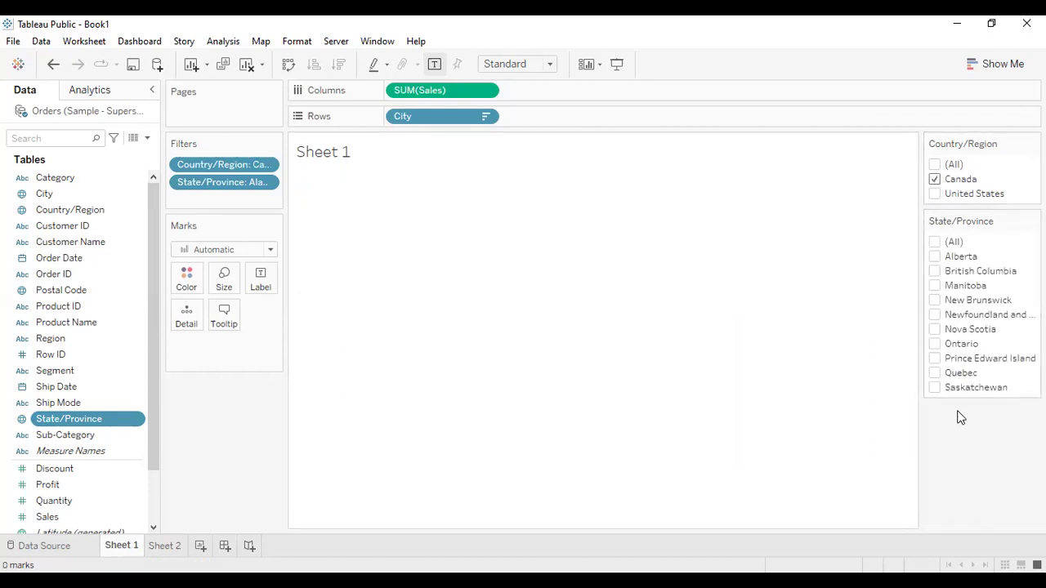
click(935, 243)
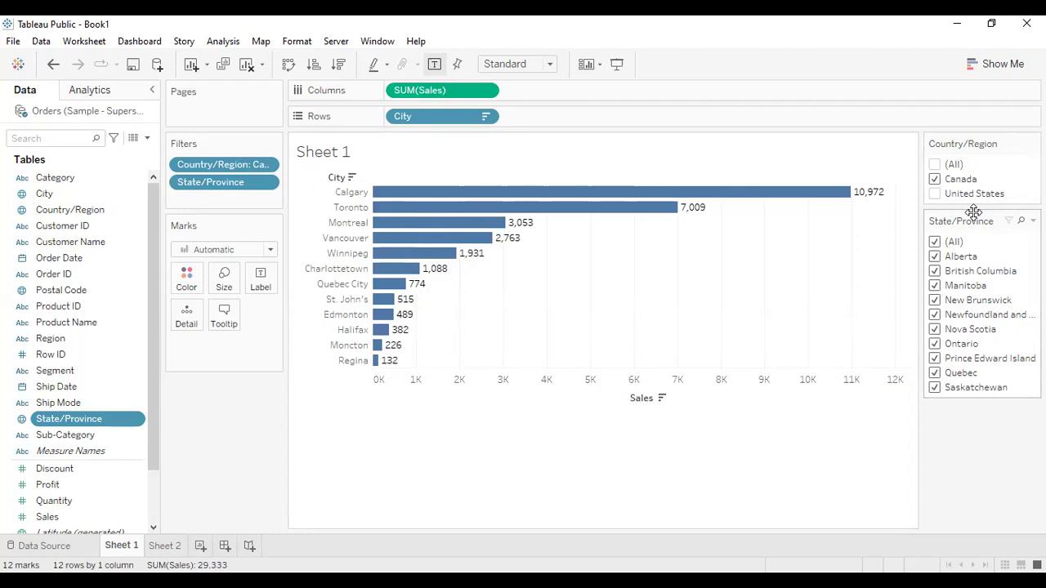
click(935, 165)
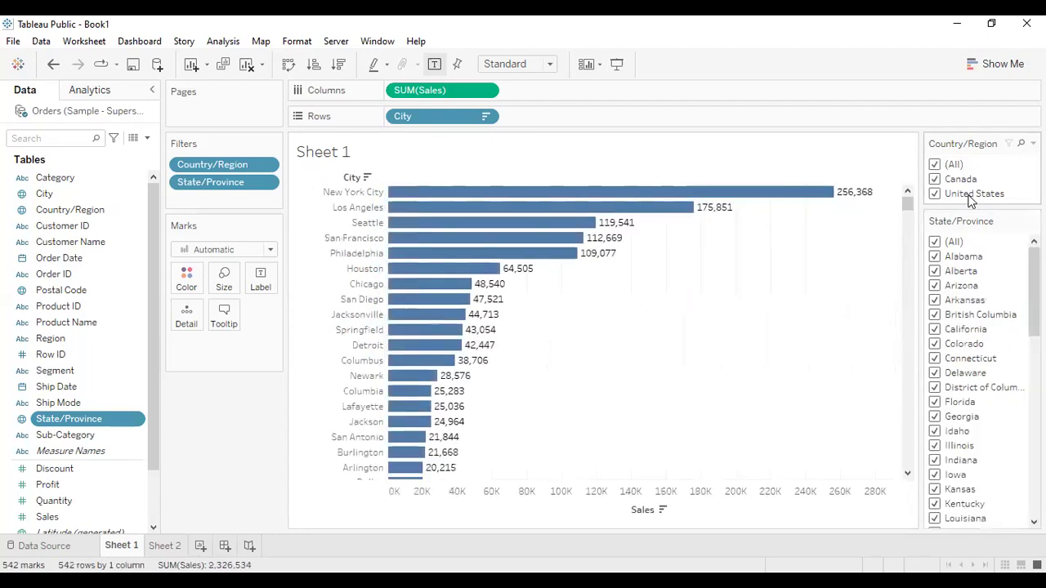
- Customize the Country/Region filter to show an Apply button
click(1032, 143)
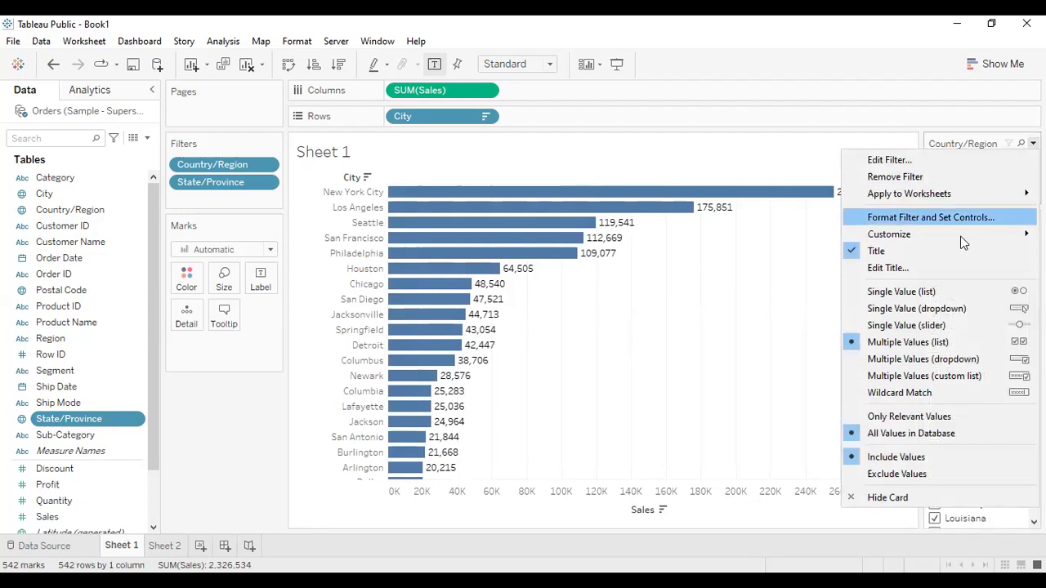
mouse_move(960, 236)
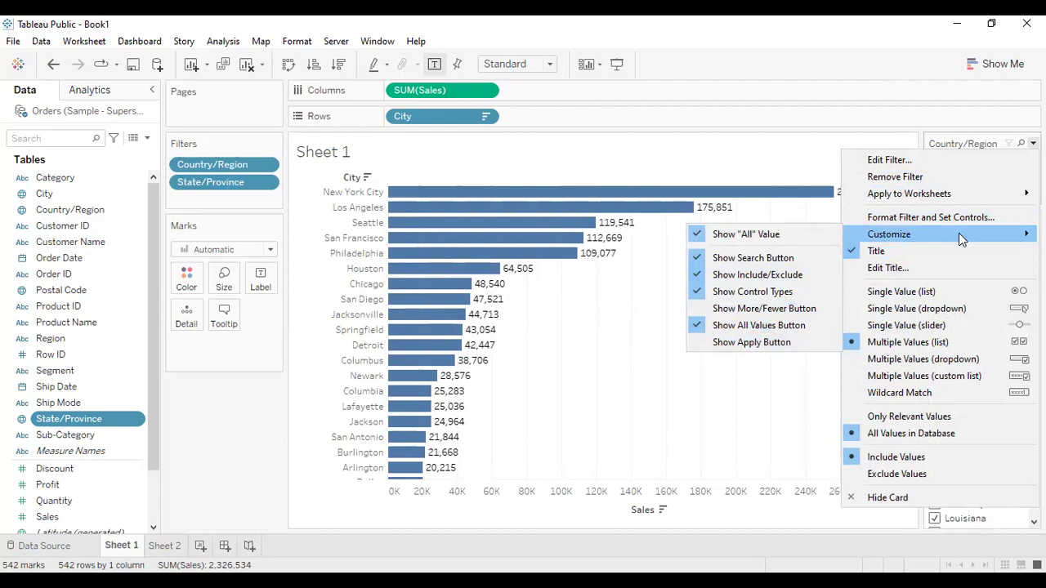
click(783, 343)
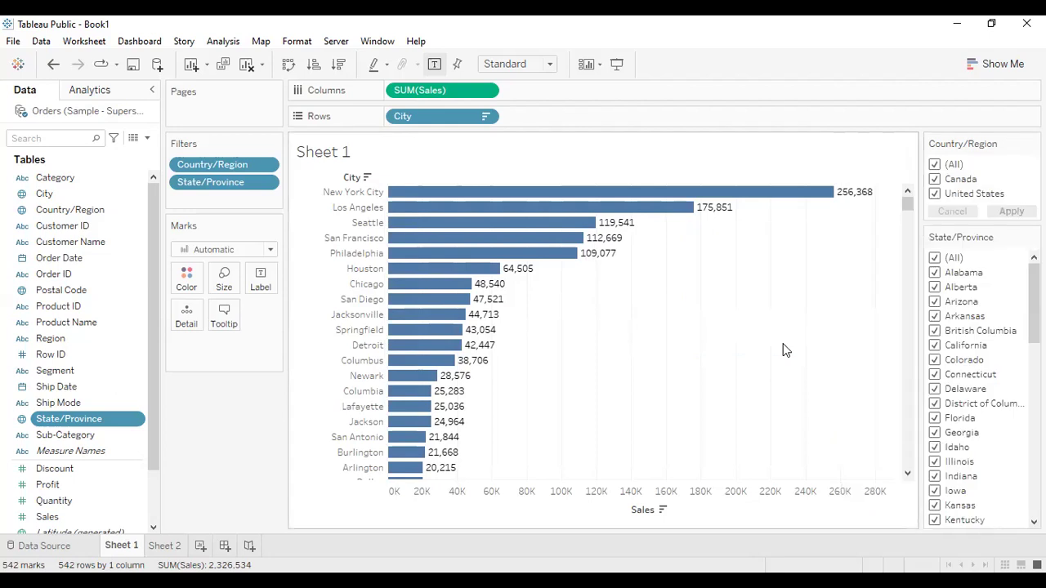
- Clear Canada and United States in the Country/Region filter without applying, and reselect both
click(935, 179)
click(935, 193)
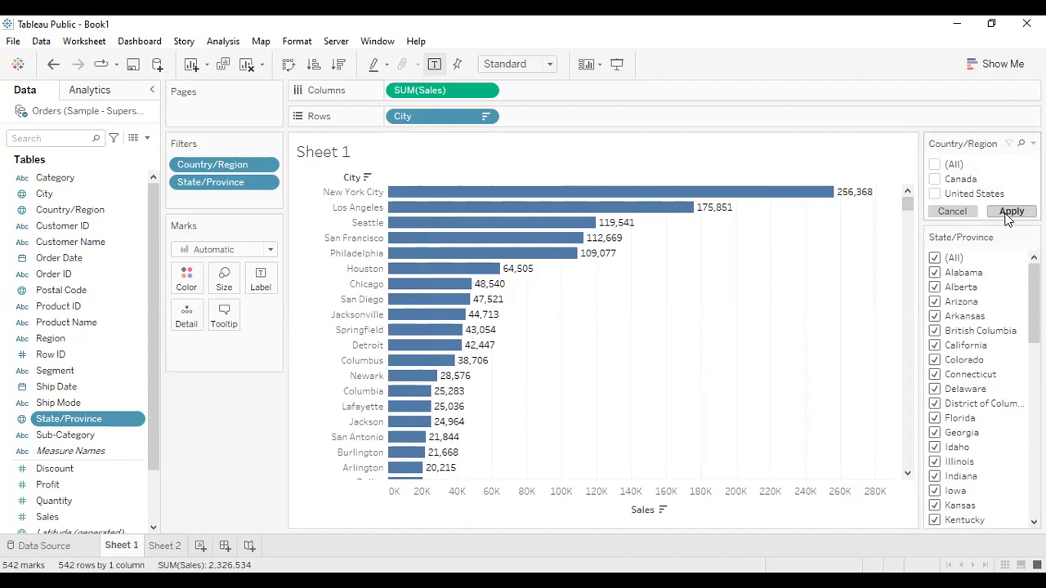
click(935, 192)
click(935, 179)
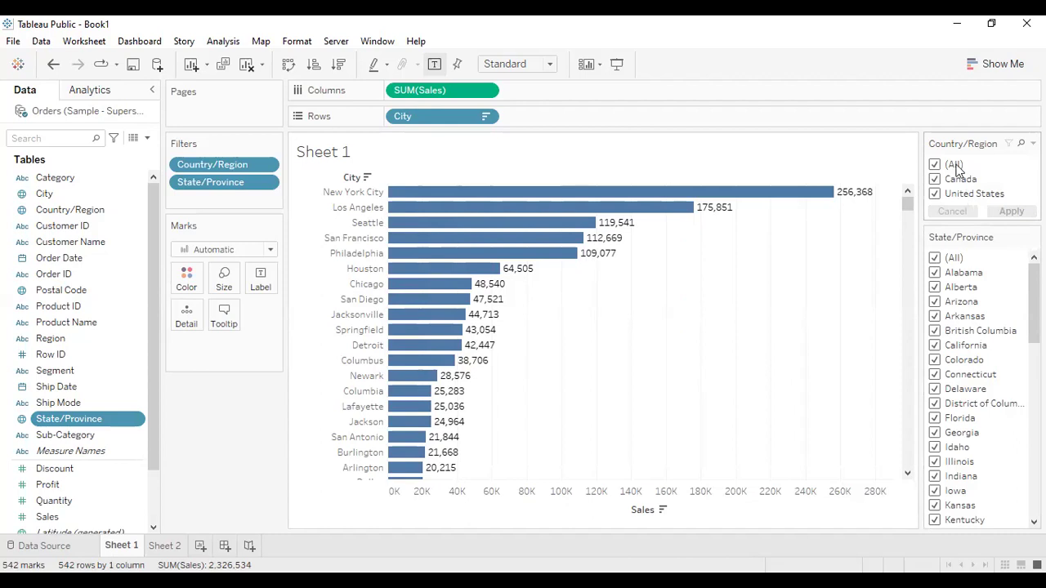
- Select only United States in the Country/Region filter and apply the selection
click(935, 164)
click(935, 193)
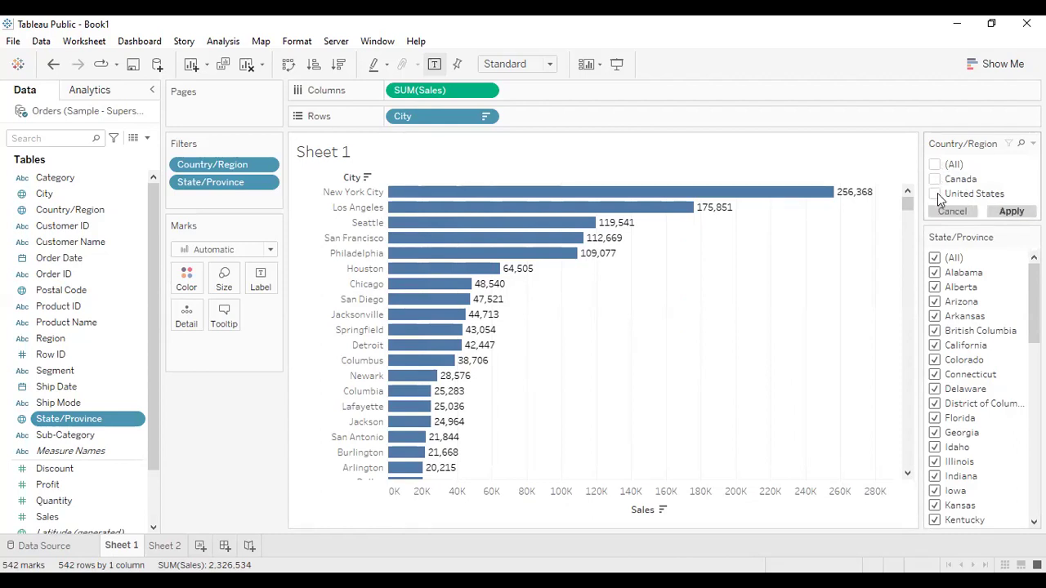
click(1001, 213)
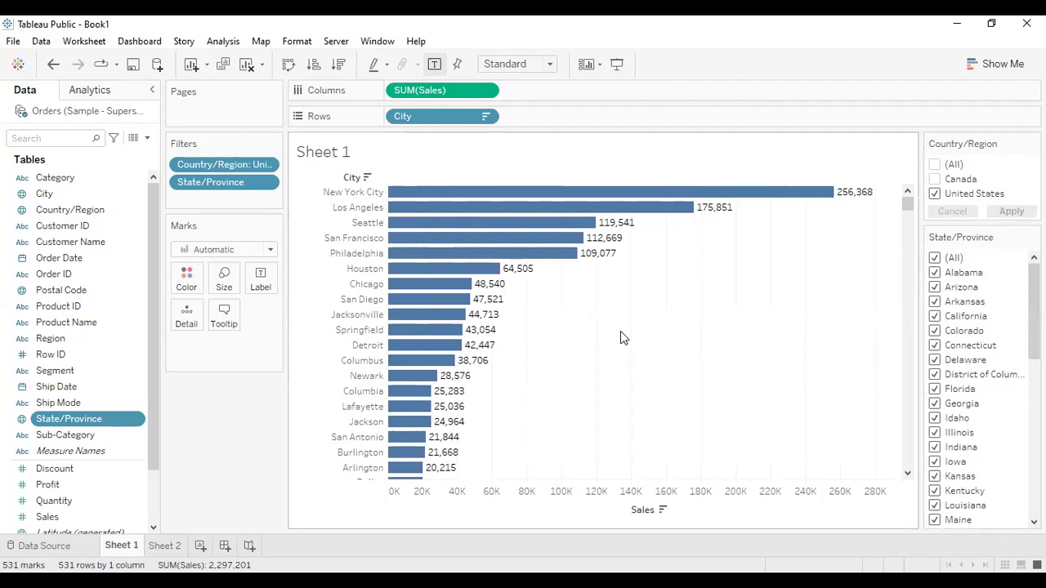
- Customize the State/Province filter to show an Apply button
click(1033, 236)
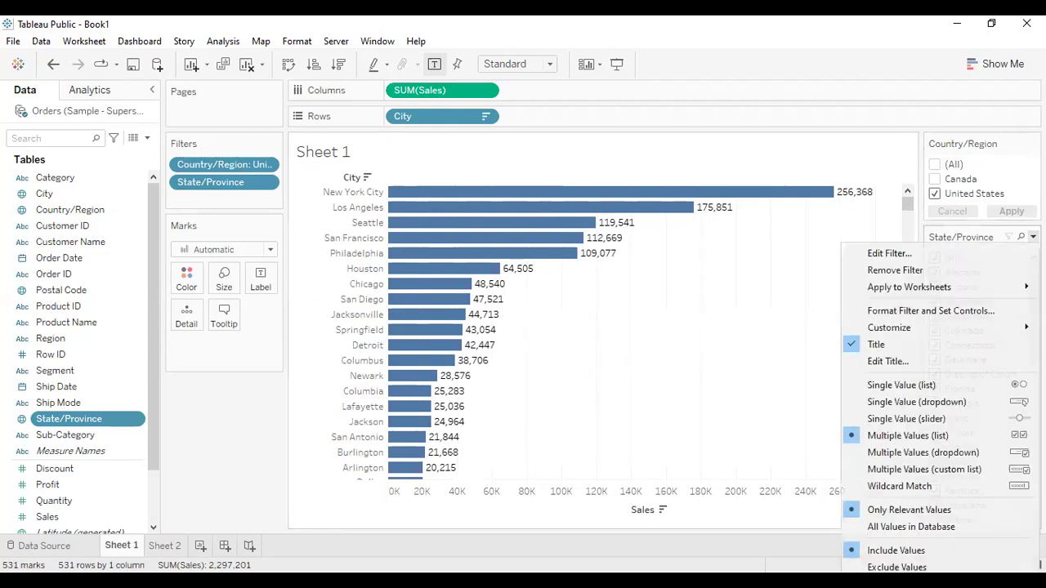
mouse_move(899, 326)
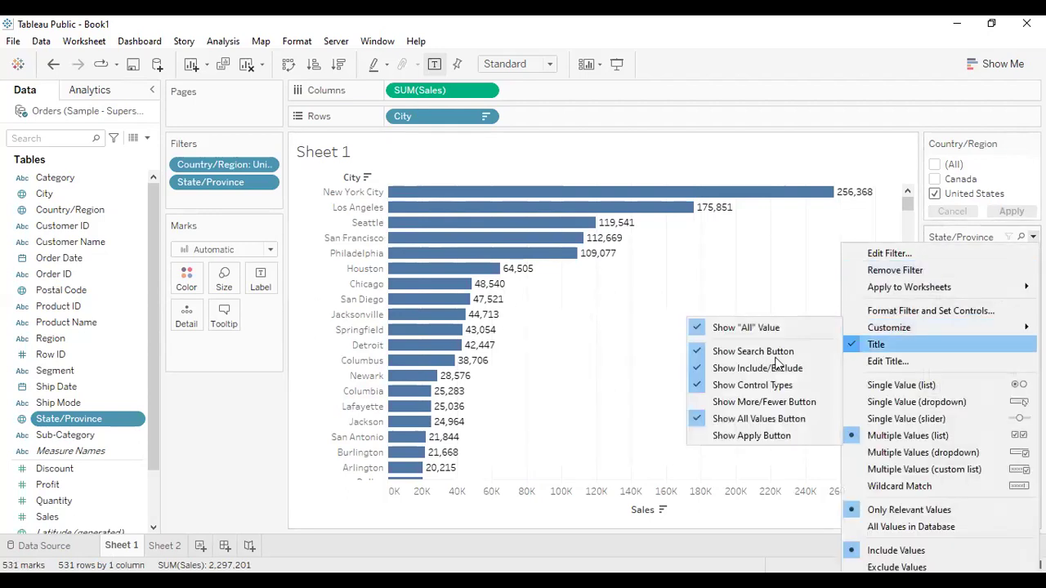
click(753, 438)
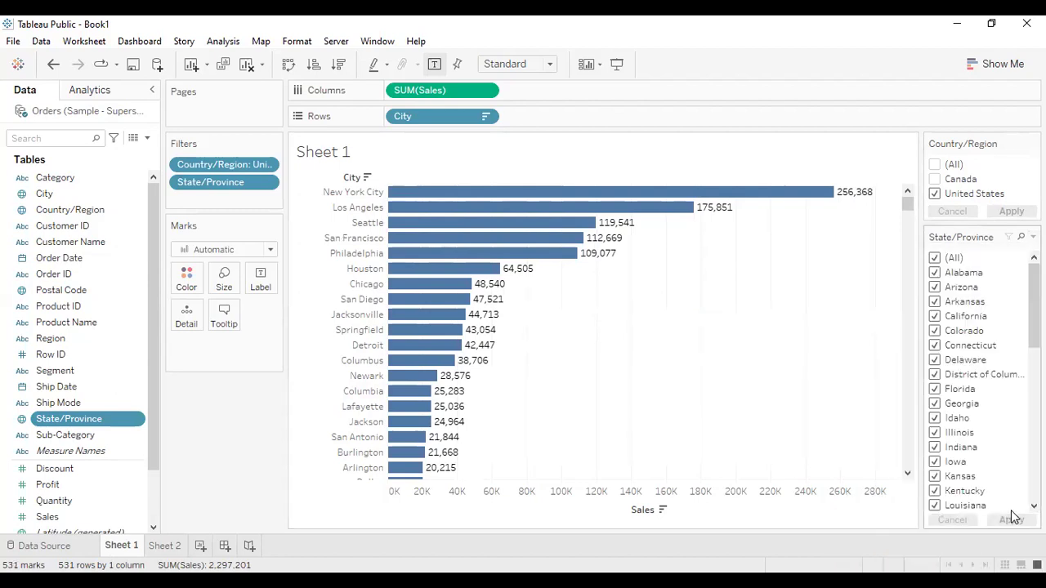
- Select only Colorado, Florida and Illinois in the State/Province filter and apply the selection
click(935, 259)
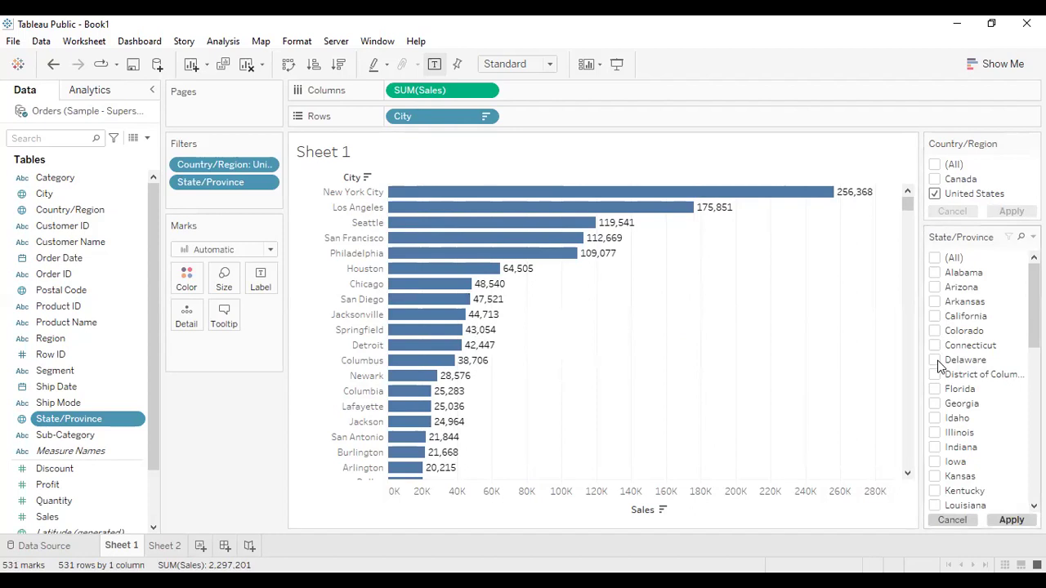
click(934, 331)
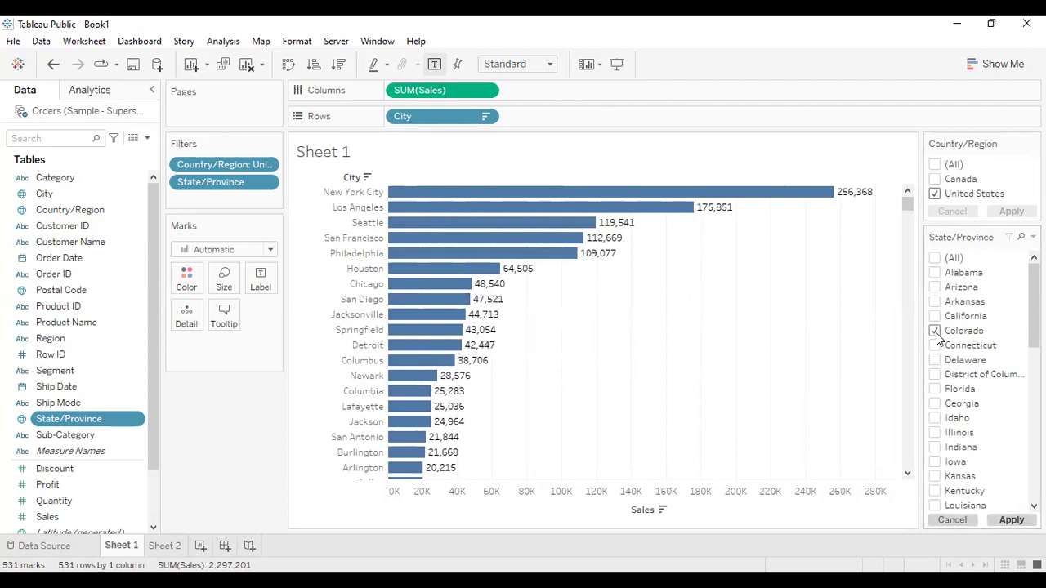
click(935, 389)
click(935, 434)
click(1012, 520)
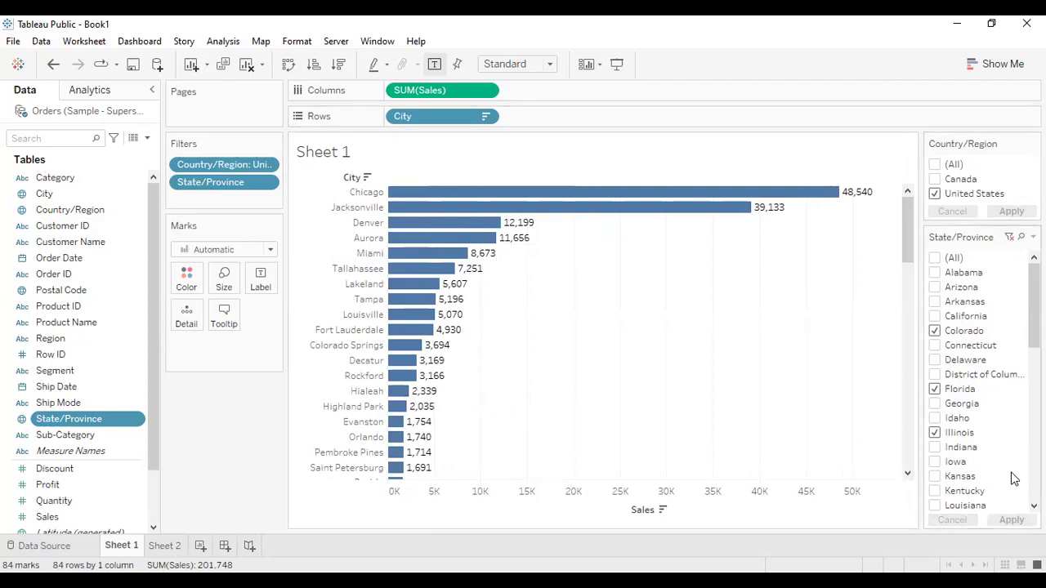
- Select all values in both the Country/Region and State/Province filters, leaving the changes unapplied
click(937, 165)
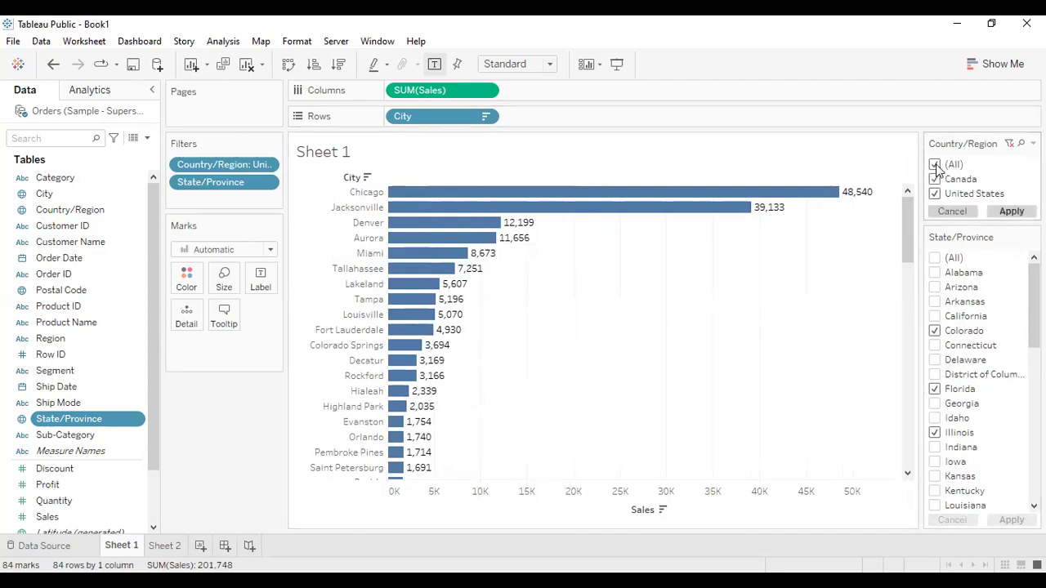
click(935, 258)
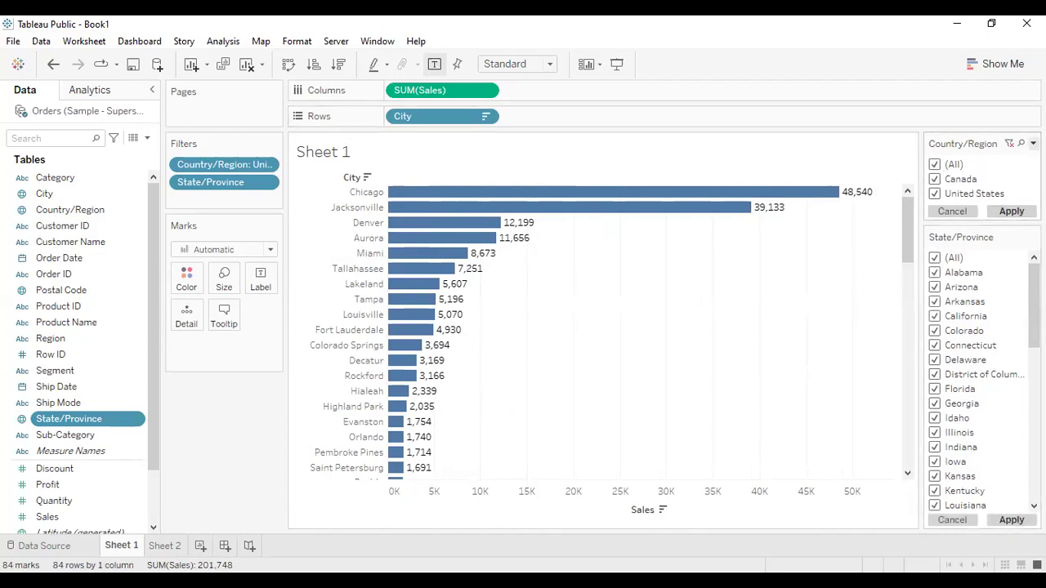
click(1033, 143)
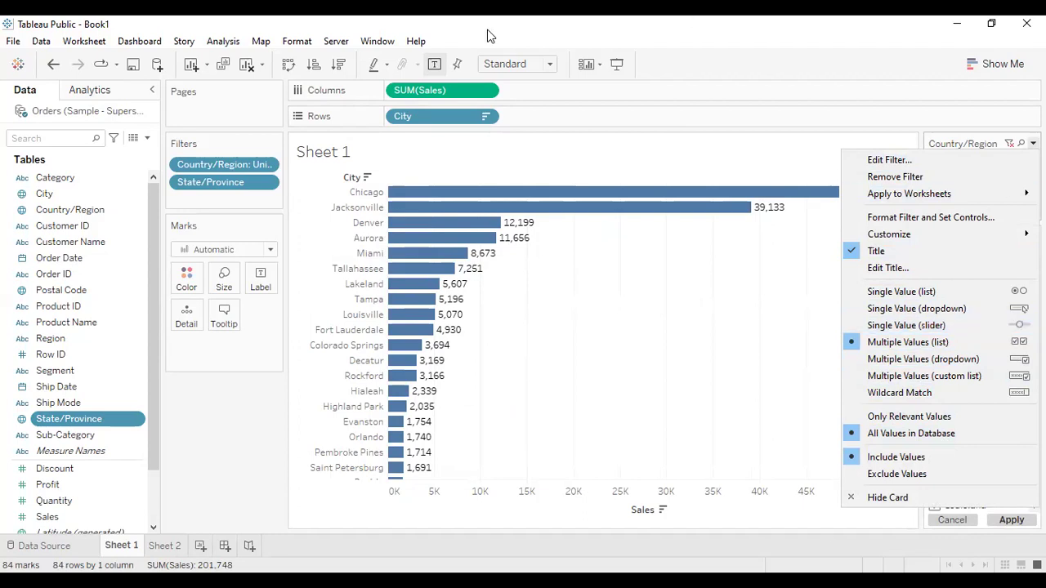
click(219, 465)
- Add a new blank worksheet to the workbook
click(223, 546)
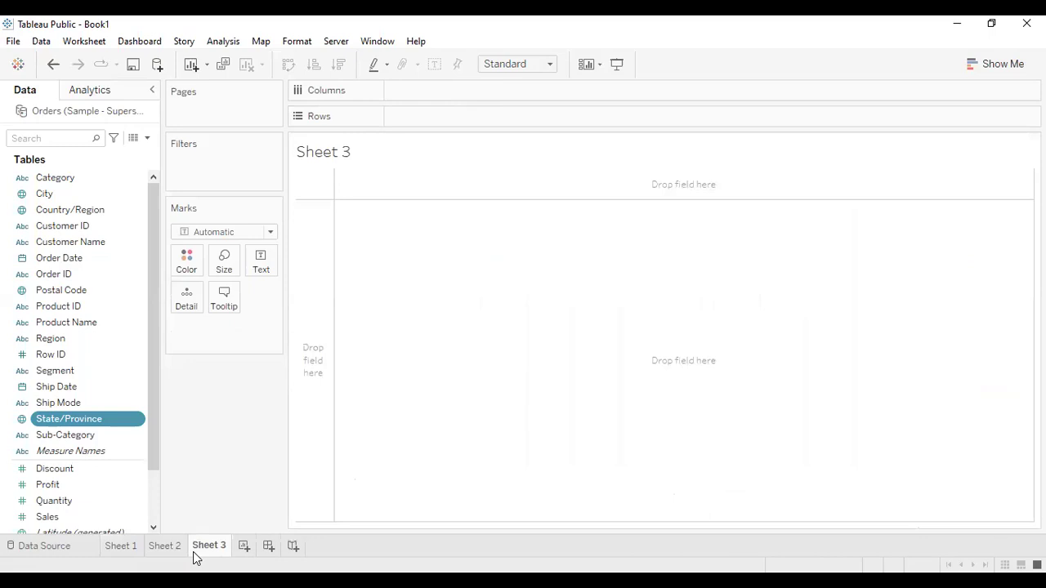
- Create a symbol map from Country/Region and State/Province, with Profit as mark color and Sales as mark size
click(99, 210)
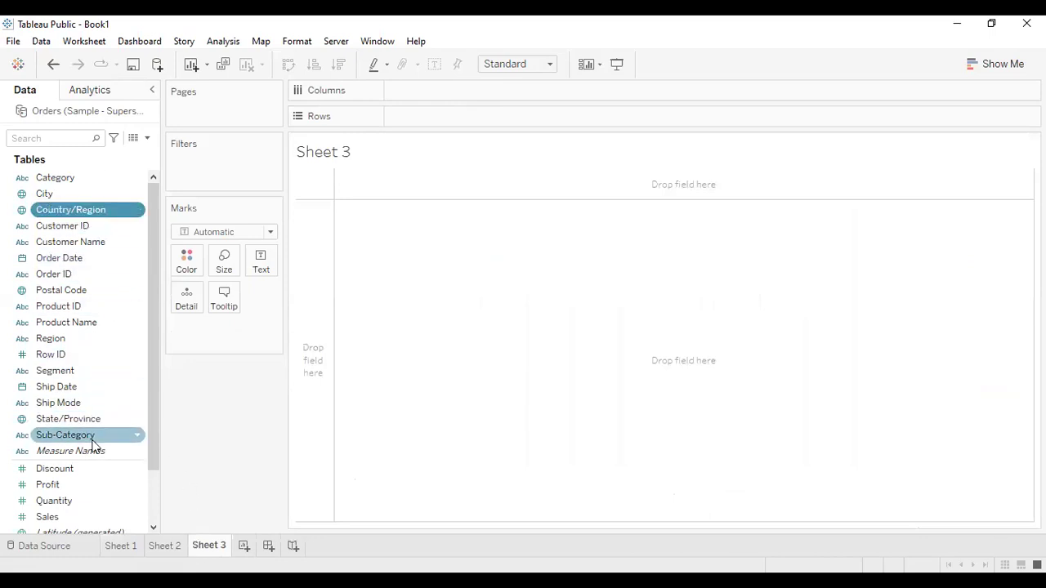
ctrl+click(96, 420)
ctrl+click(87, 518)
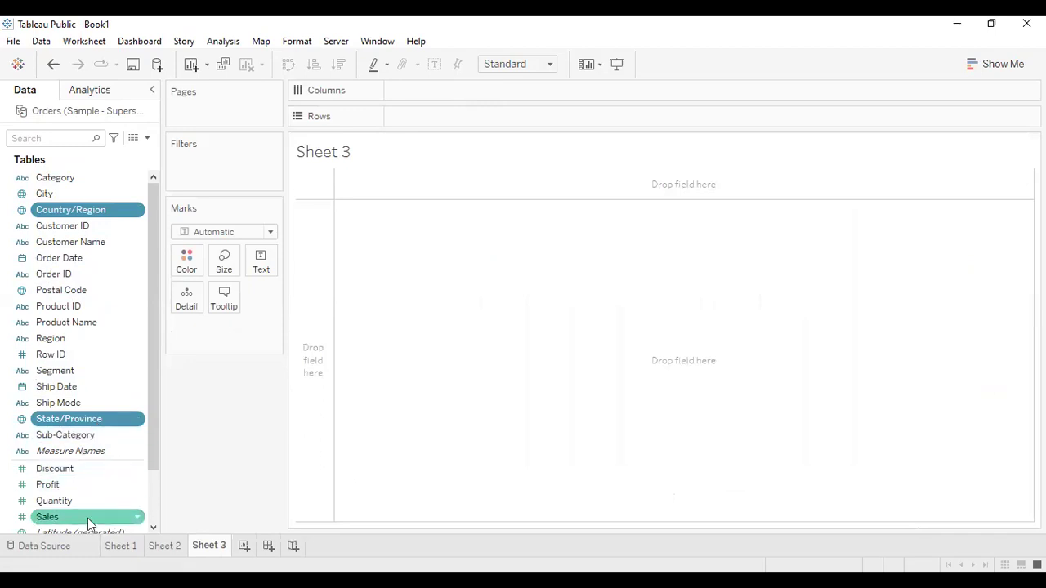
ctrl+click(93, 484)
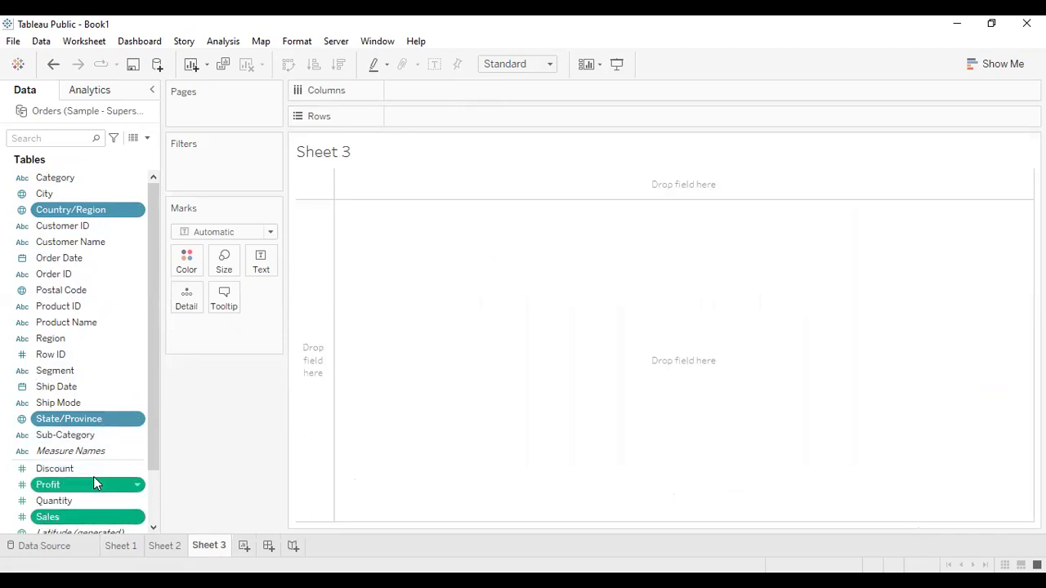
click(997, 64)
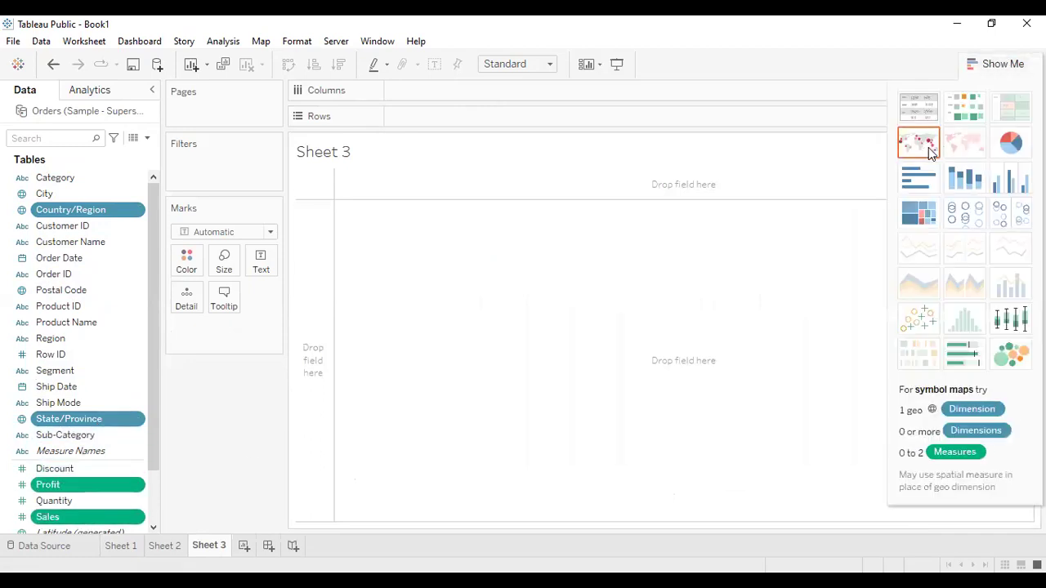
click(919, 143)
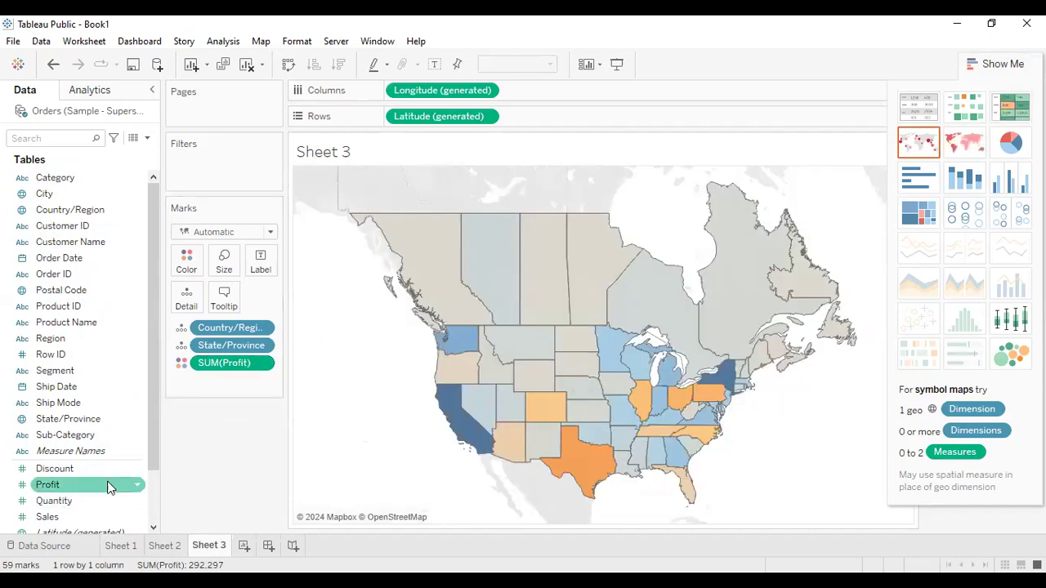
drag(59, 521, 224, 267)
click(995, 64)
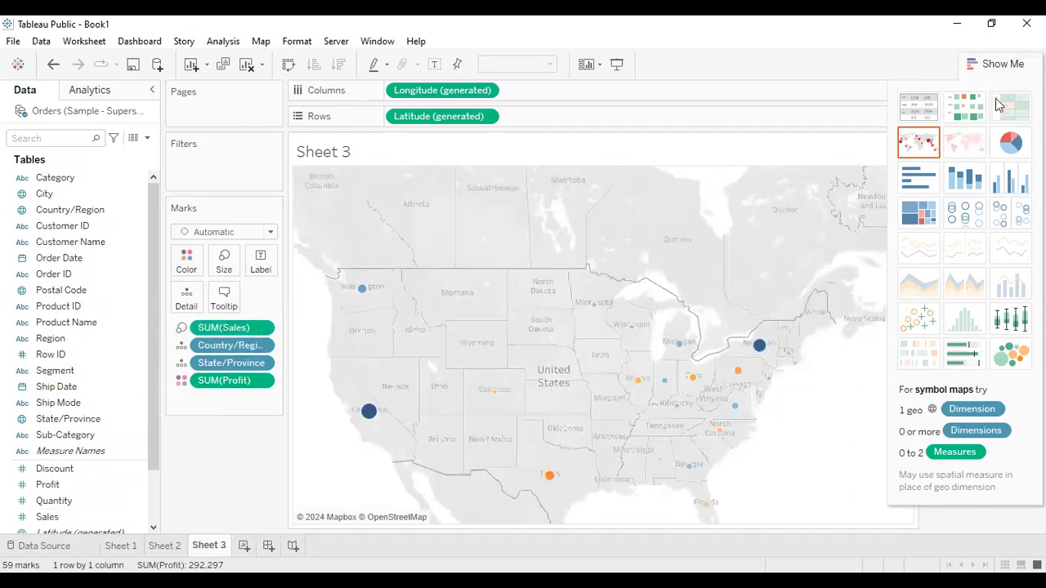
- Show the mark labels on the map and move the Profit and Sales legends beneath the Marks card
click(433, 65)
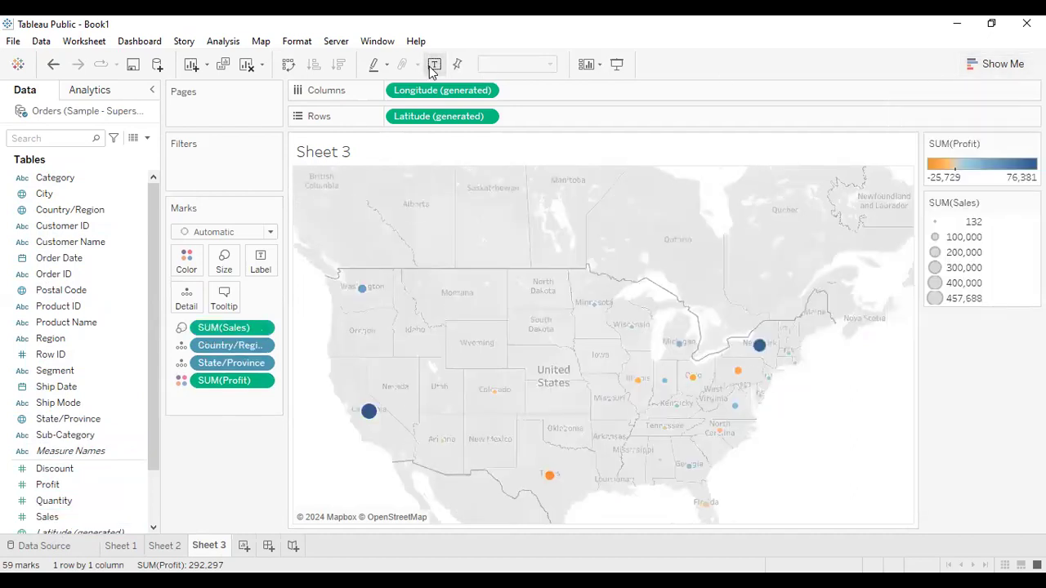
drag(951, 210, 237, 481)
drag(251, 415, 253, 417)
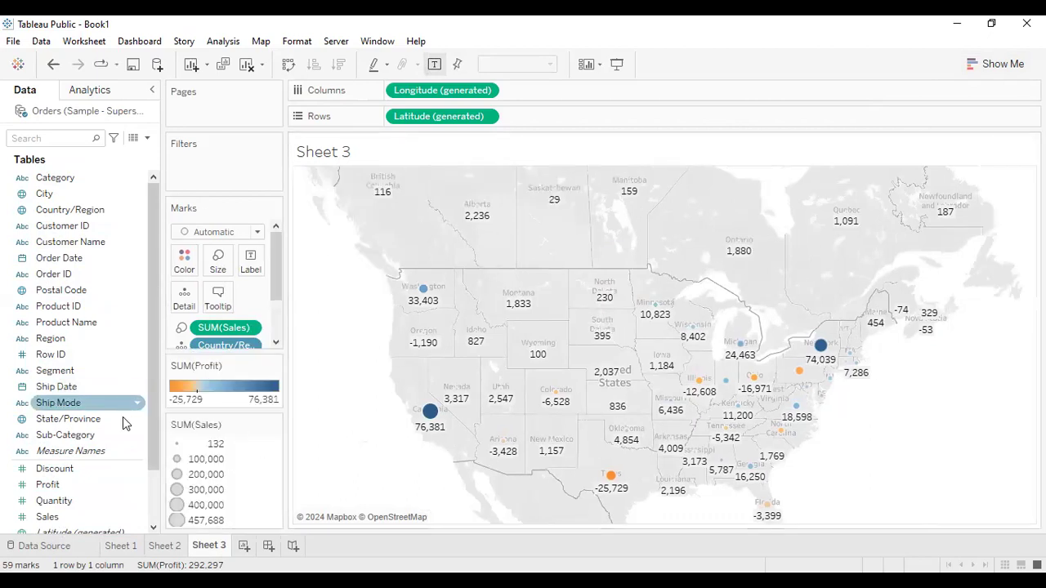
- Show an interactive filter for the Sales measure beside the map
scroll(103, 474, down, 2)
click(105, 491)
click(95, 454)
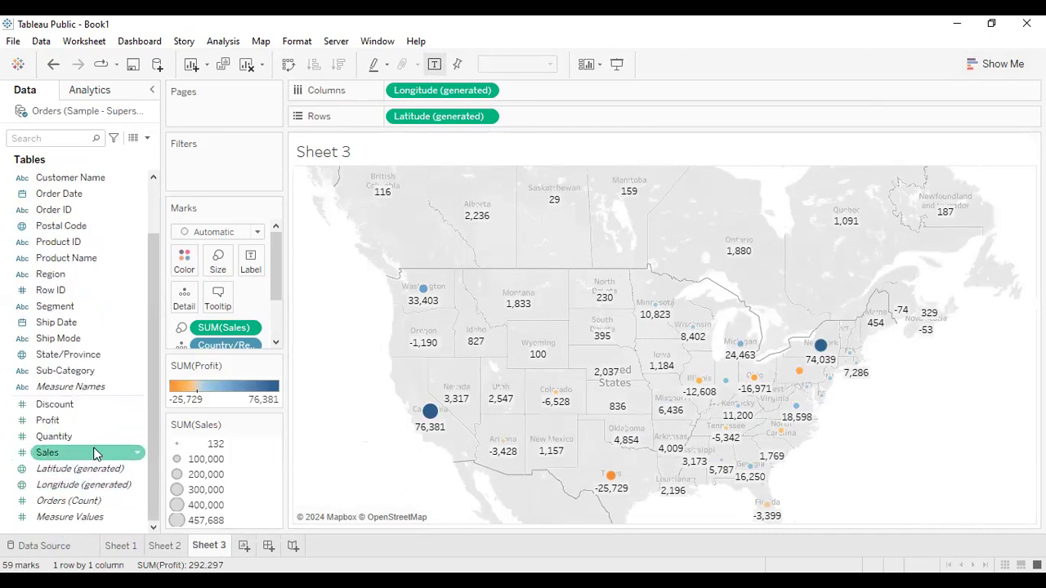
right_click(95, 453)
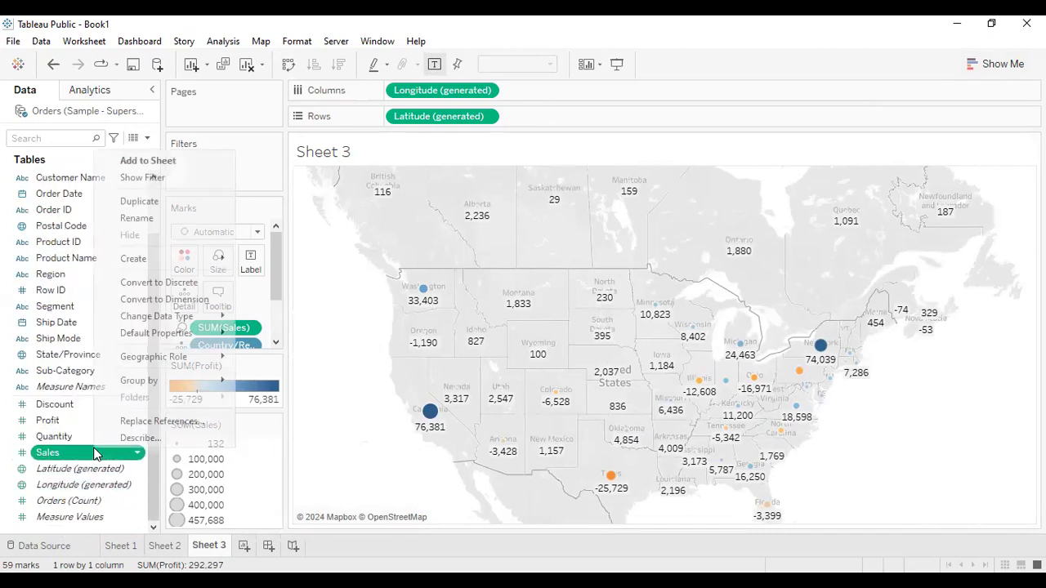
click(197, 179)
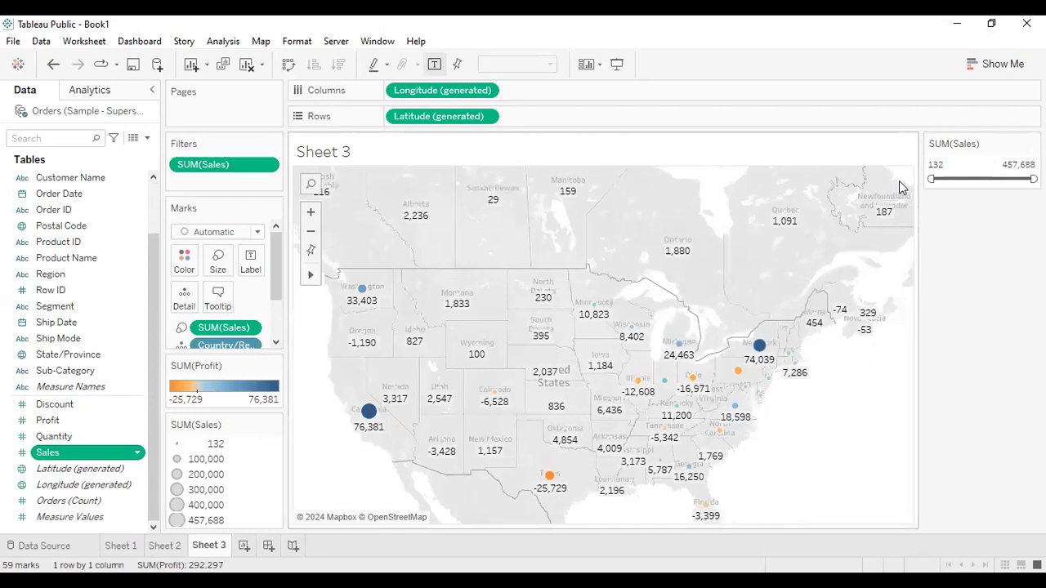
- Review the Sales filter's options and raise its minimum to about 50,972
click(1033, 143)
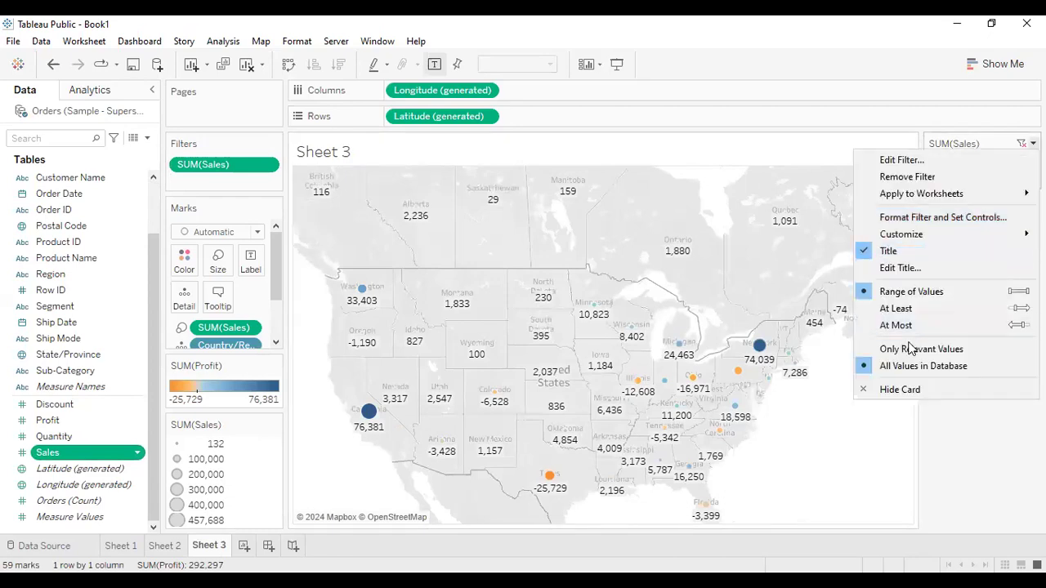
click(939, 427)
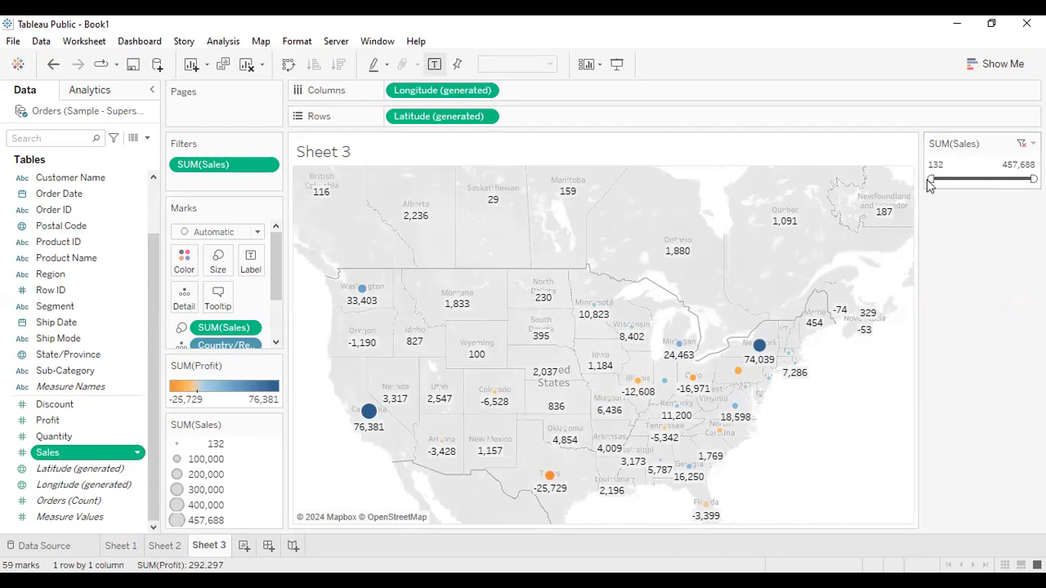
mouse_move(934, 179)
mouse_down()
mouse_move(967, 179)
mouse_move(931, 180)
mouse_move(940, 180)
mouse_up()
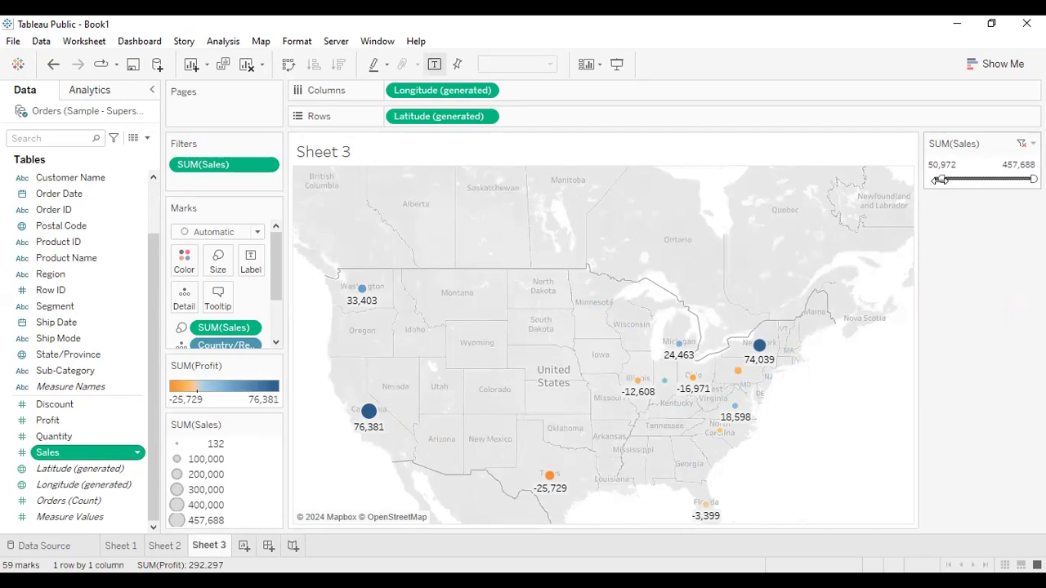
drag(940, 180, 940, 180)
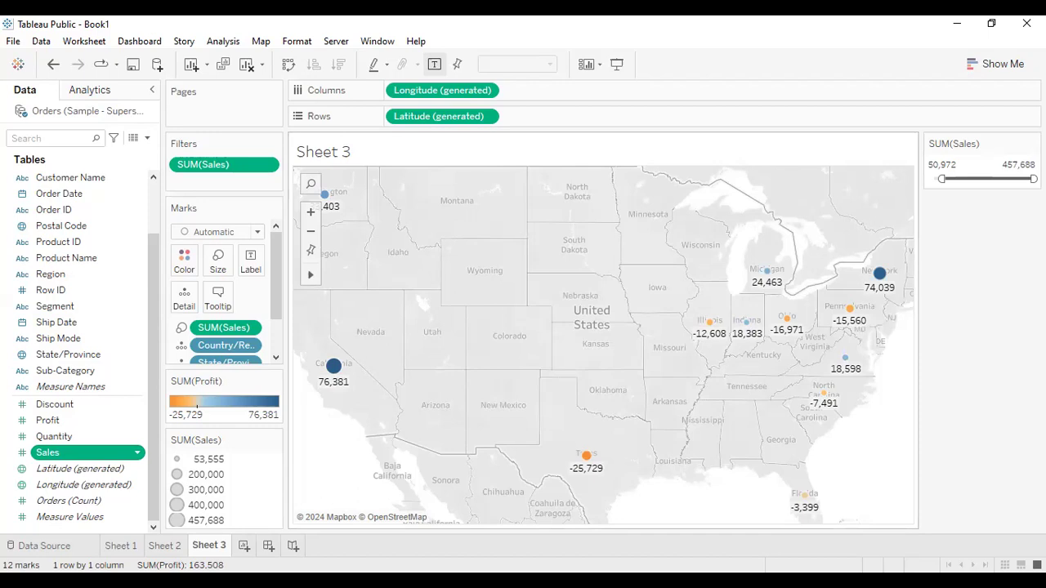
- Set the Sales filter to a range of exactly 10,000 to 100,000
click(947, 163)
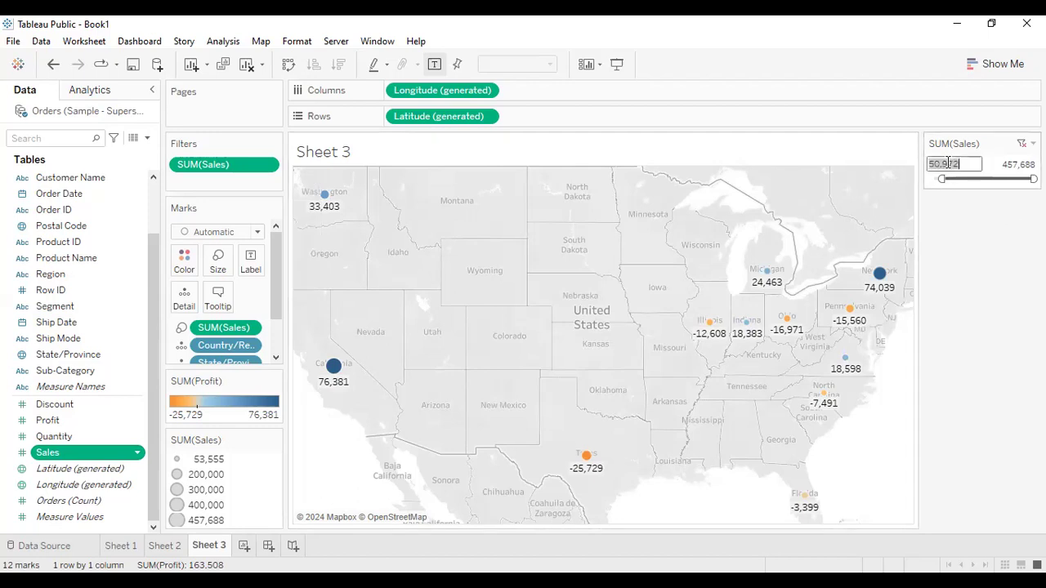
text(10,000)
key(Return)
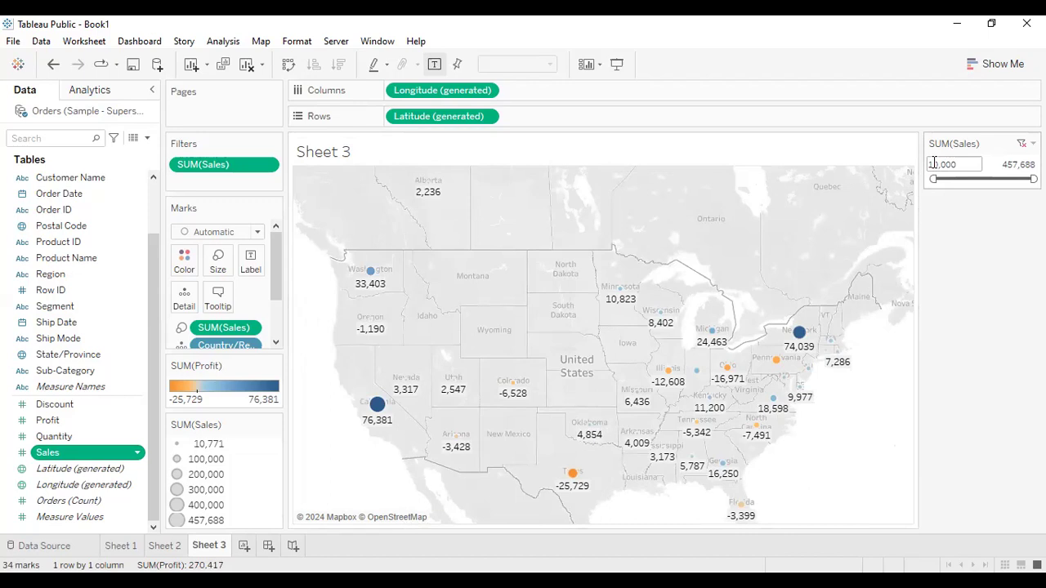
click(1015, 164)
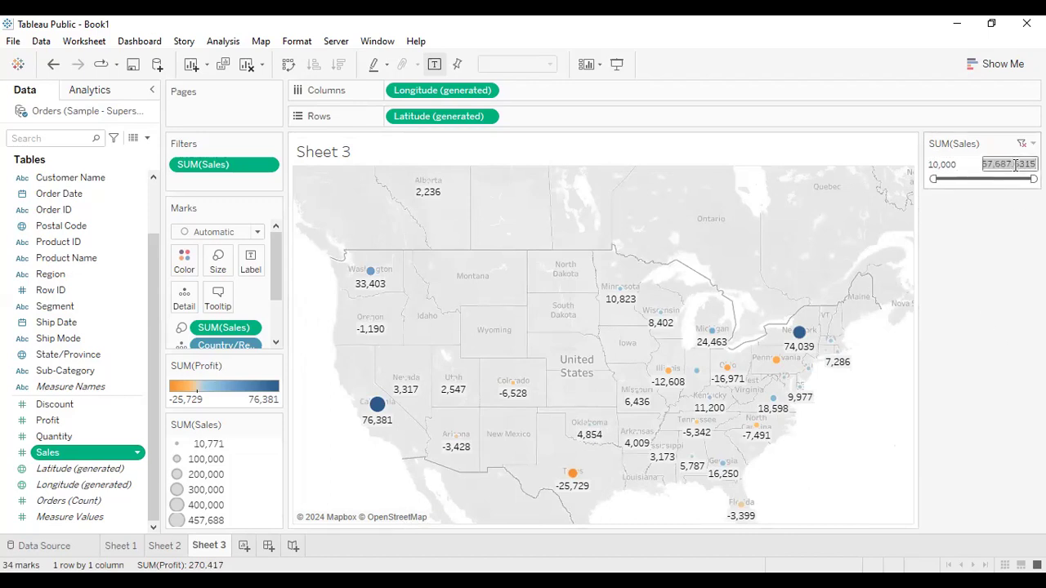
text(100000)
key(Return)
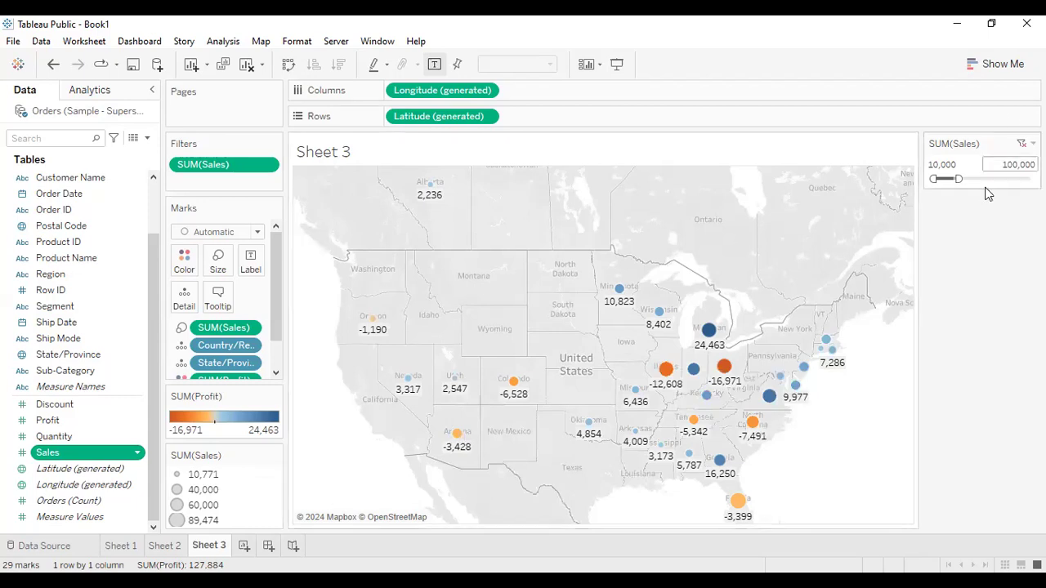
- Extend the Sales filter's maximum to 457,688, try a minimum of about 109,074, and restore the full range
drag(959, 178, 1034, 179)
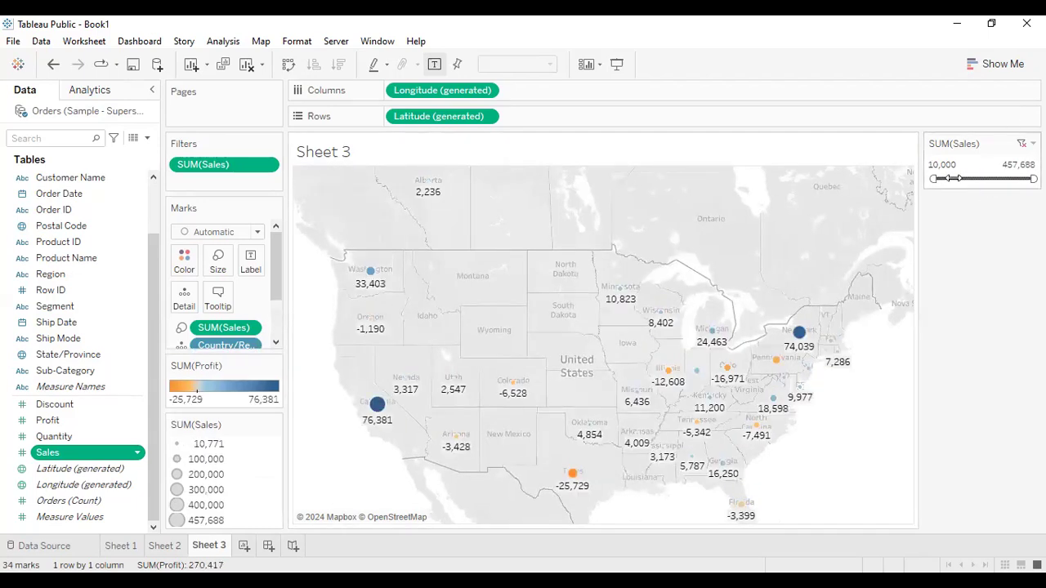
drag(933, 178, 952, 178)
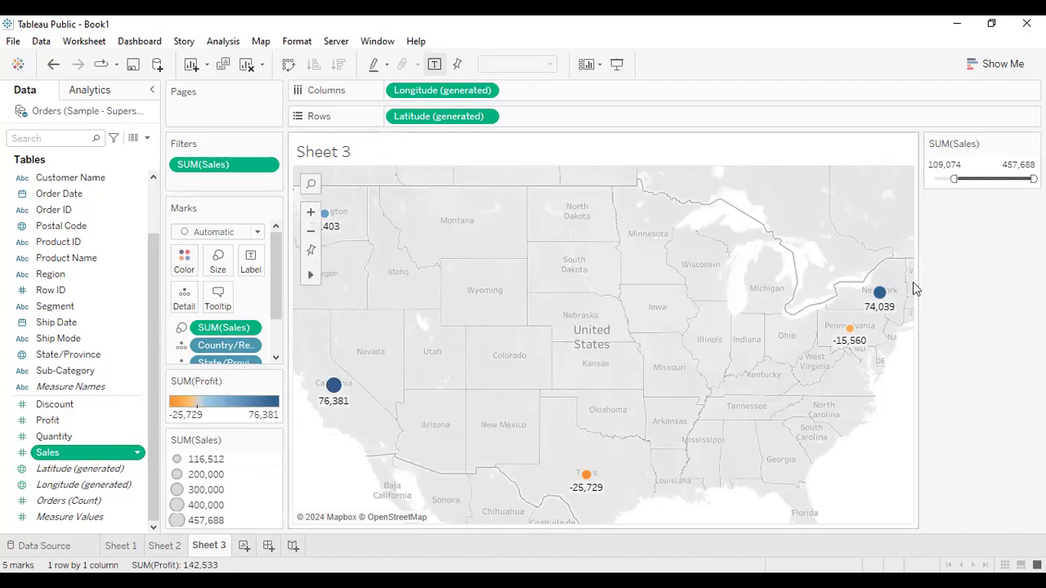
drag(956, 179, 930, 180)
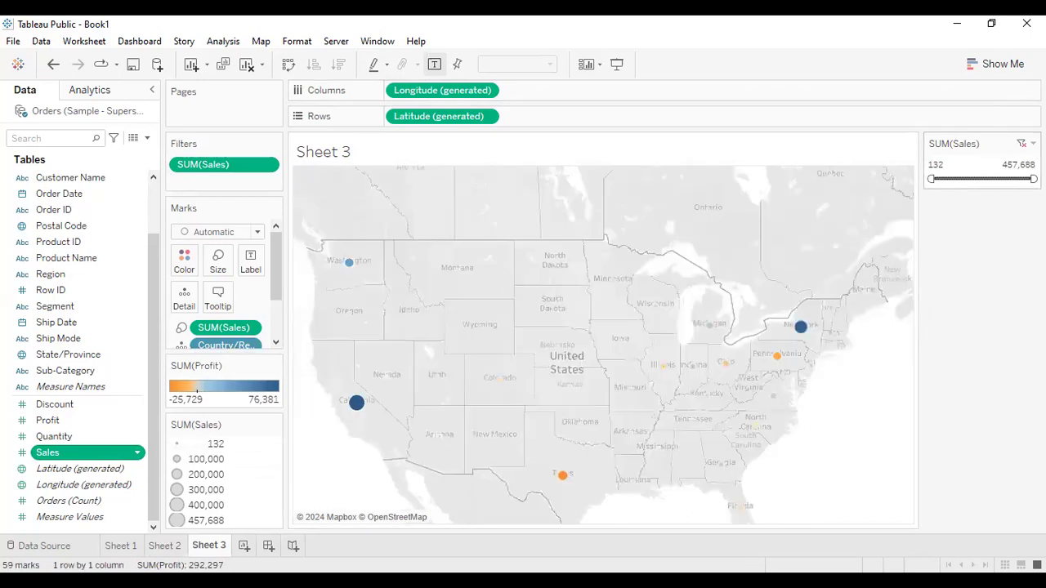
- Set the Sales filter to only relevant values and try raising its minimum
click(1033, 143)
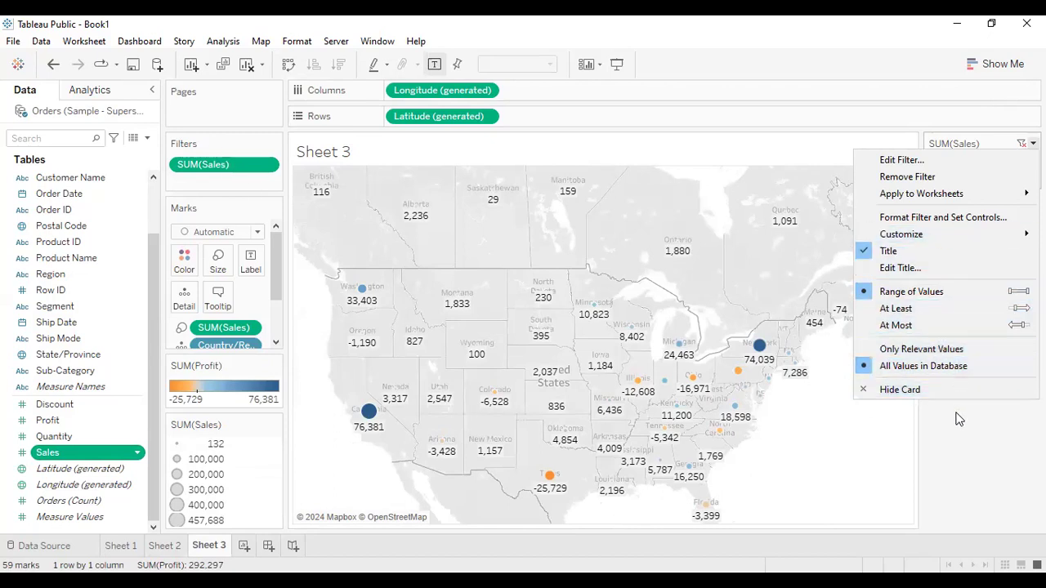
click(958, 353)
drag(930, 178, 965, 178)
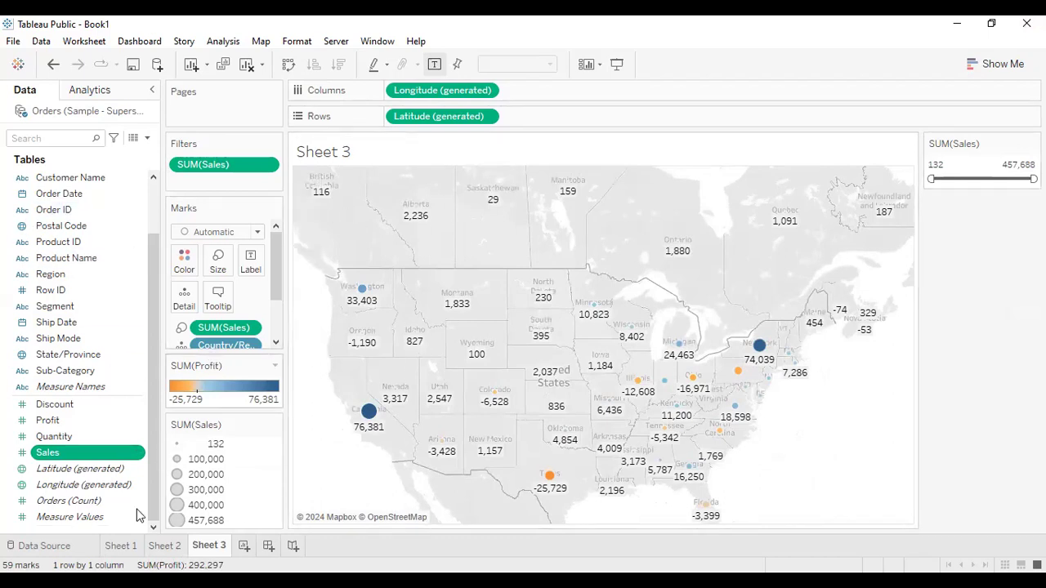
- Clear the contents of Sheet 1 and Sheet 3, and check that all worksheets are blank
click(170, 549)
click(208, 549)
click(120, 549)
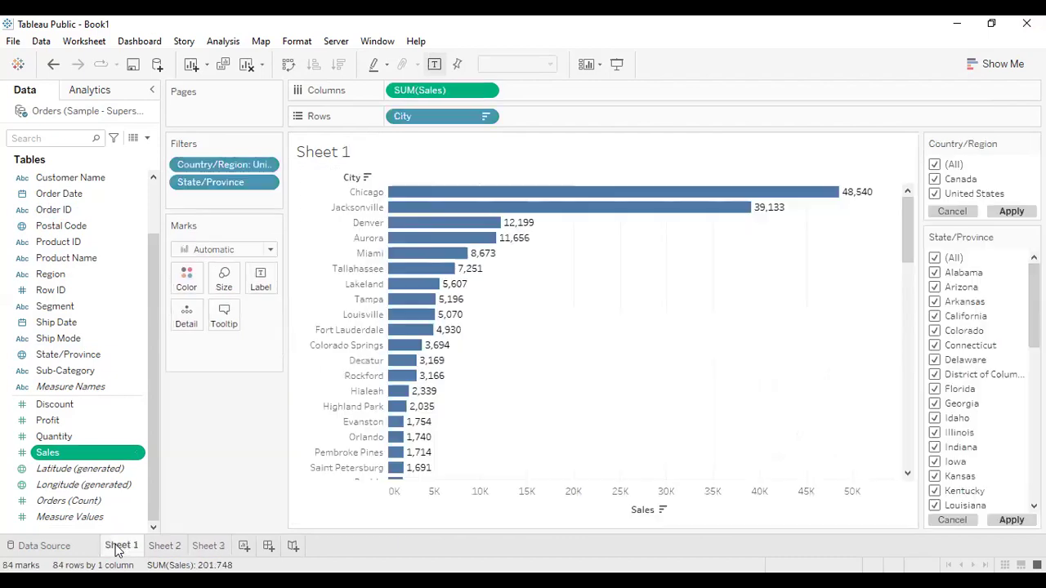
click(246, 64)
click(176, 549)
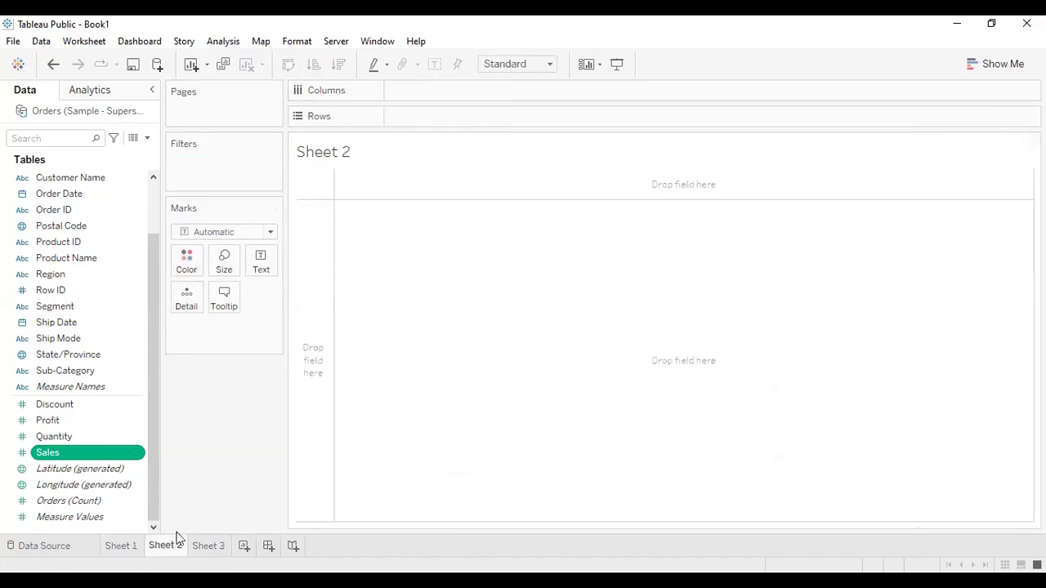
click(211, 546)
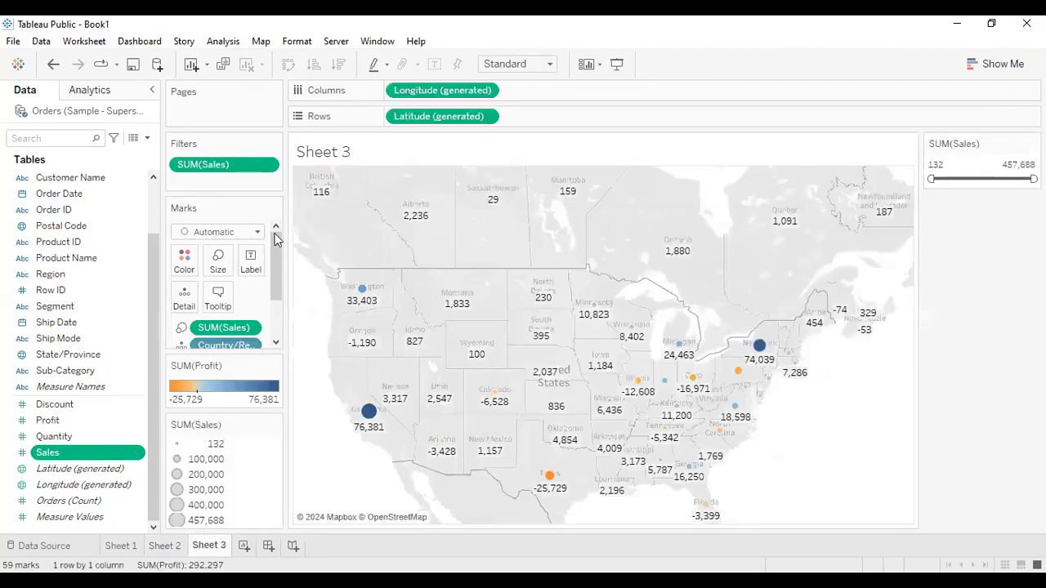
click(246, 64)
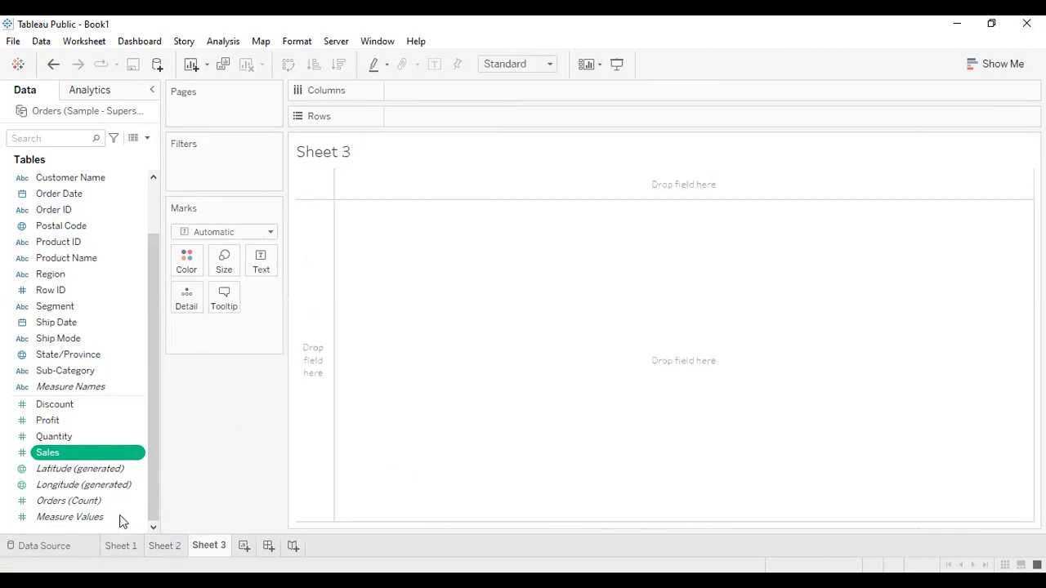
click(114, 548)
click(160, 548)
click(214, 548)
- Build a text table of Sales on Sheet 1 with Region and Category as rows, fitted to the entire view
click(122, 548)
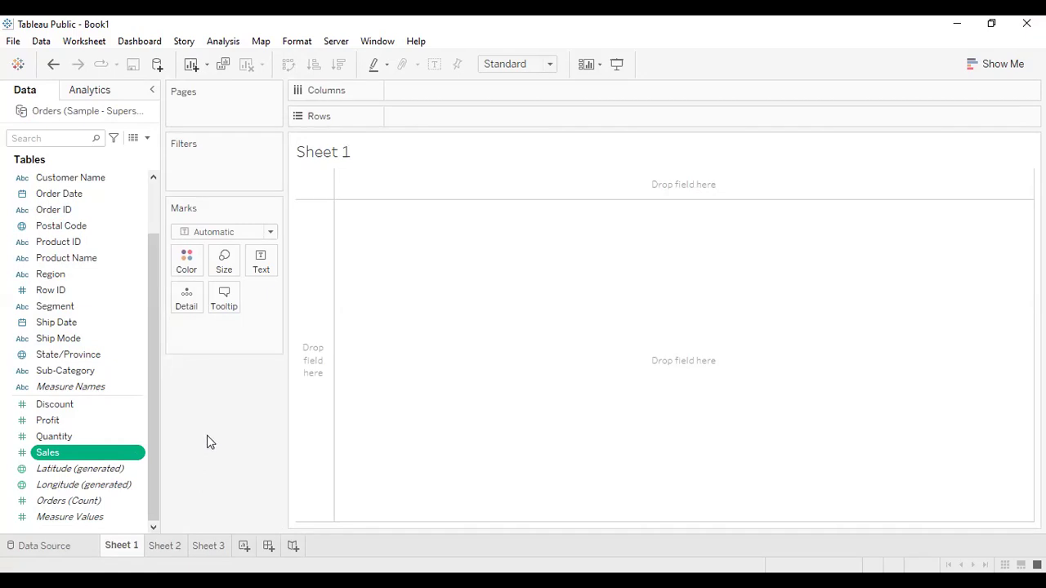
scroll(129, 334, up, 2)
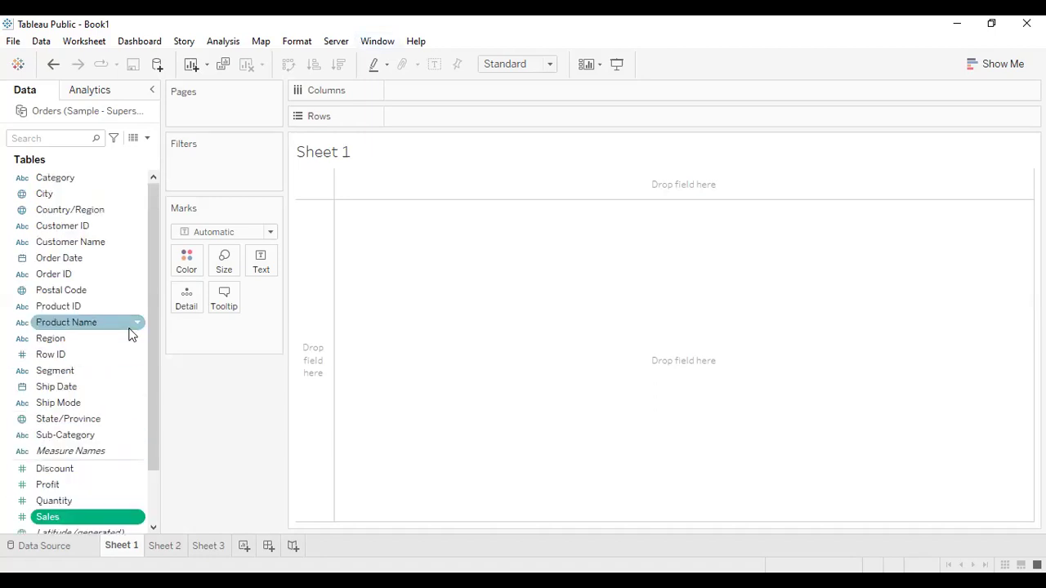
click(69, 338)
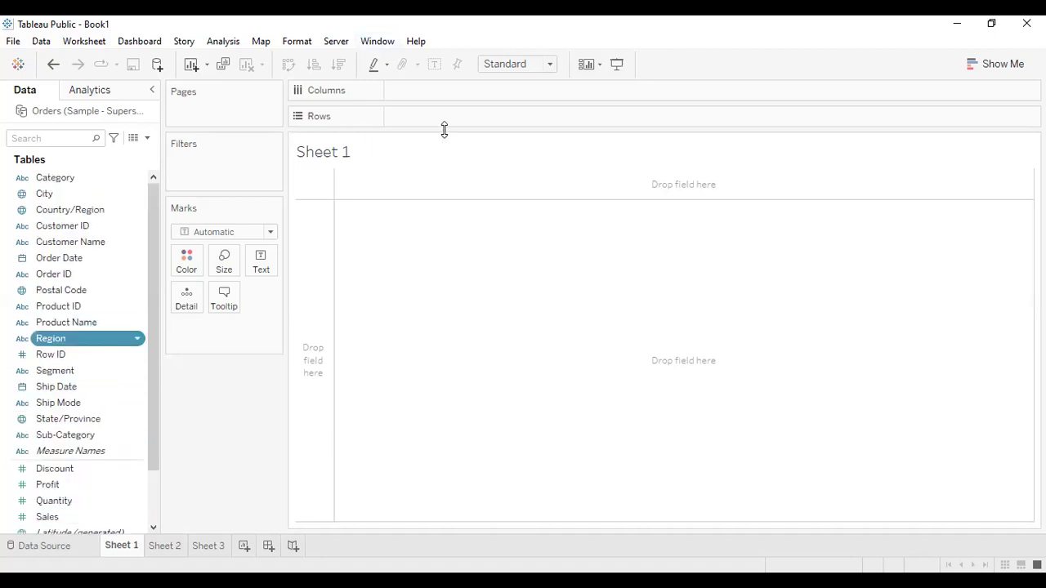
drag(445, 129, 441, 119)
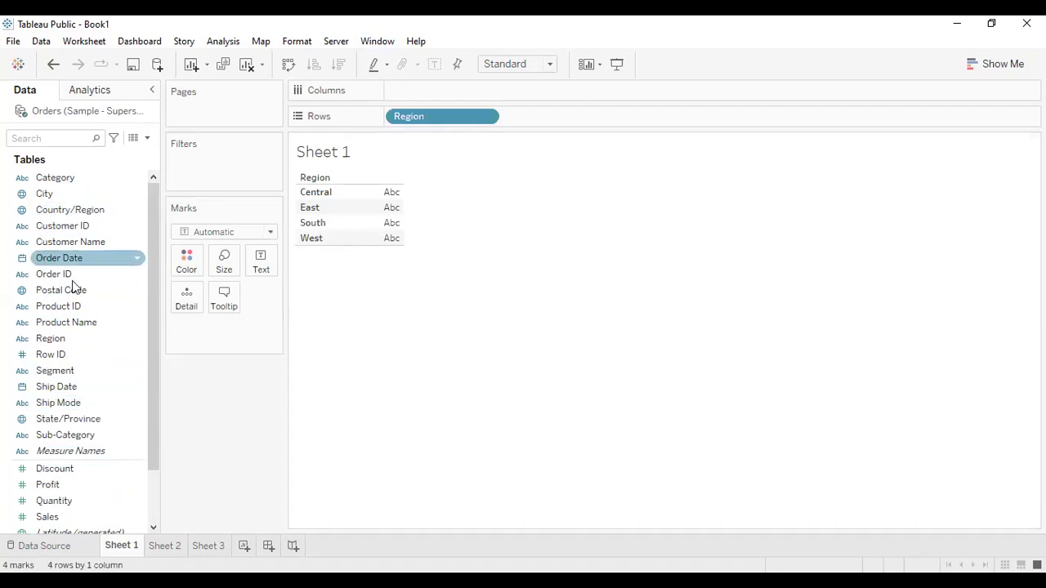
drag(123, 182, 608, 124)
drag(47, 516, 269, 269)
click(504, 65)
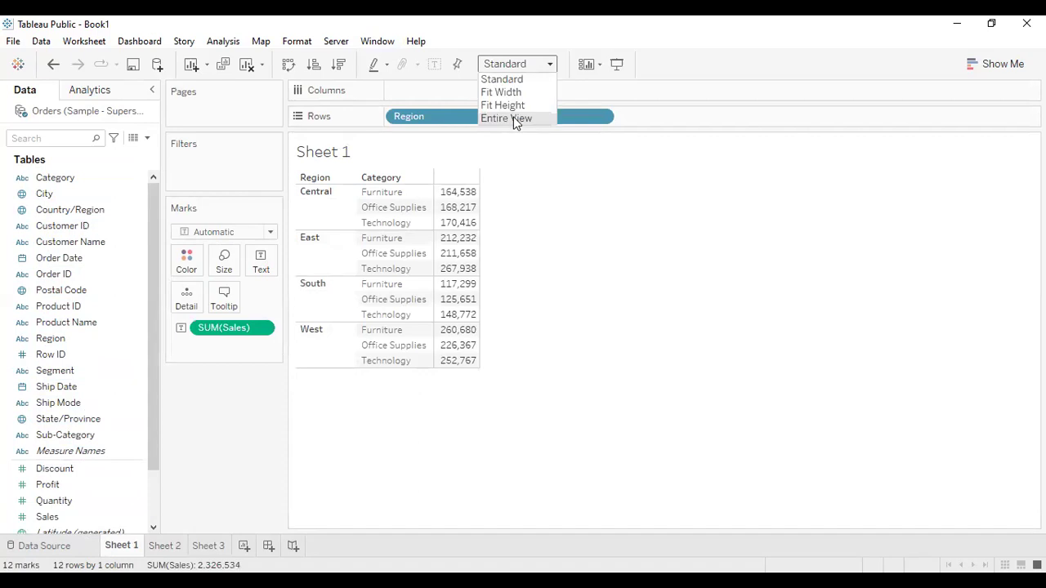
click(512, 115)
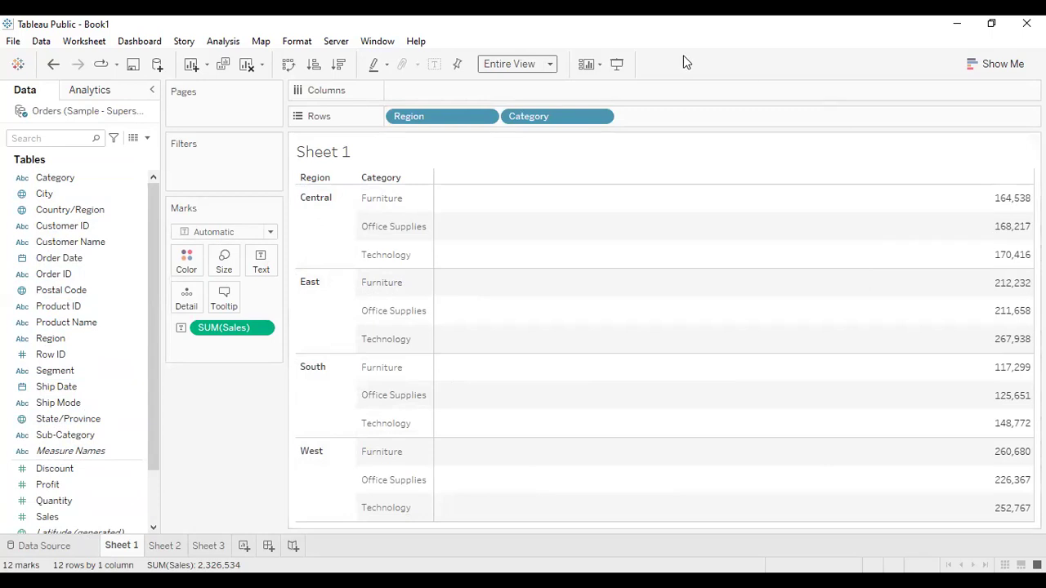
- Add all subtotals and column grand totals to the Sales table on Sheet 1
click(231, 43)
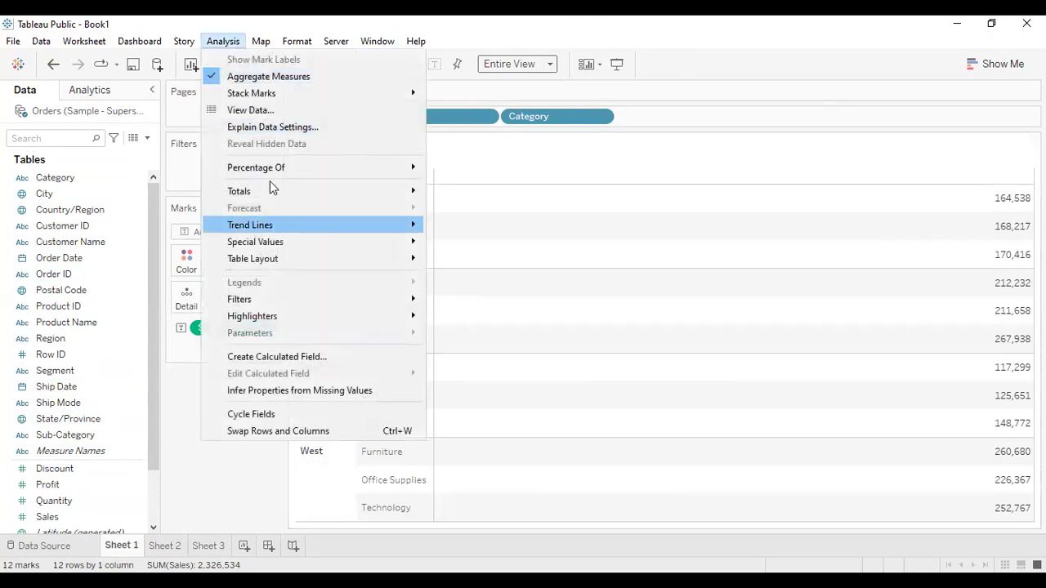
mouse_move(272, 190)
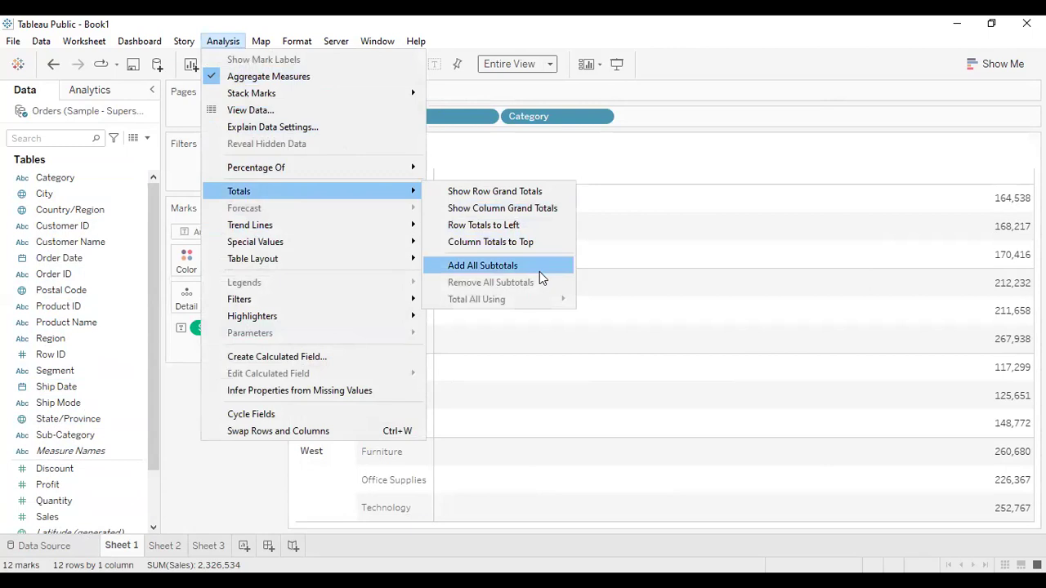
click(539, 272)
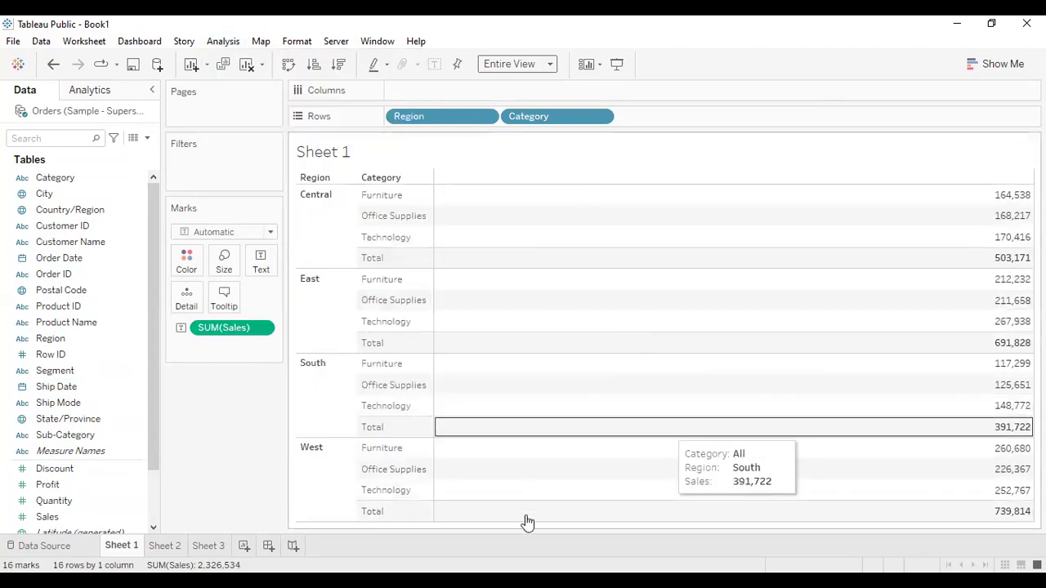
click(227, 41)
mouse_move(290, 191)
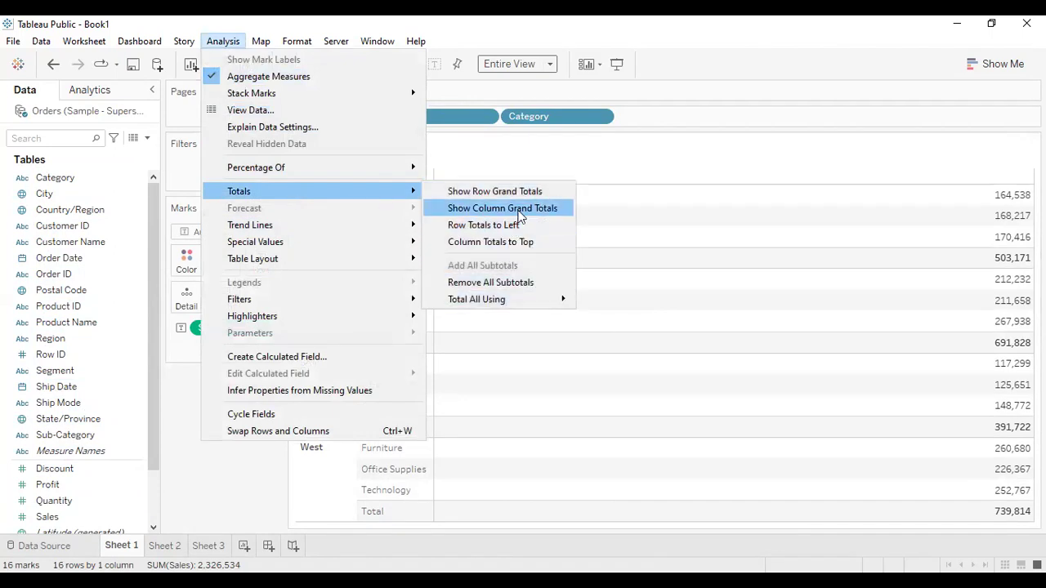
click(519, 216)
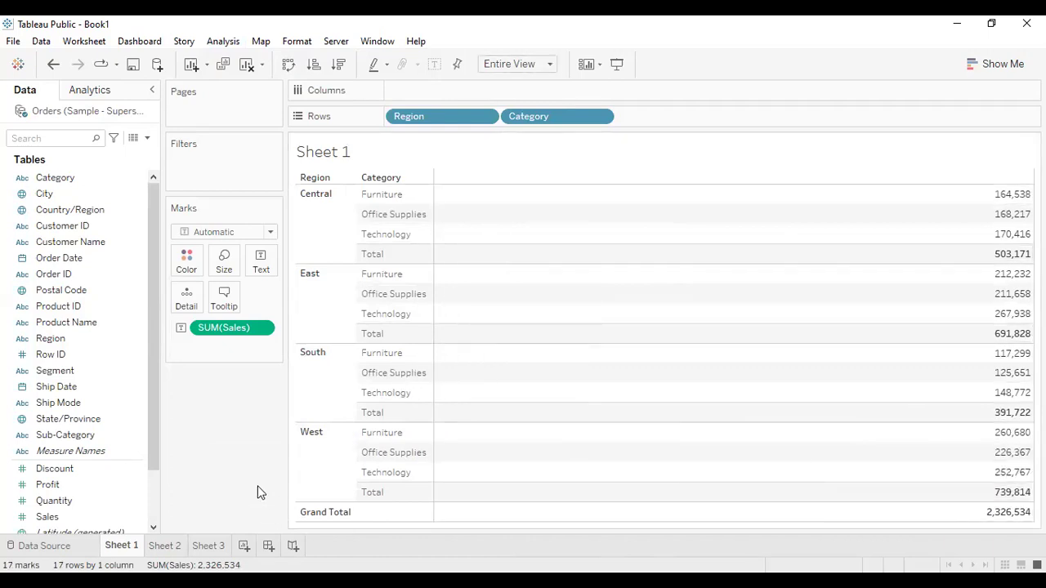
- Show a Country/Region filter for the Sales table on Sheet 1
click(91, 212)
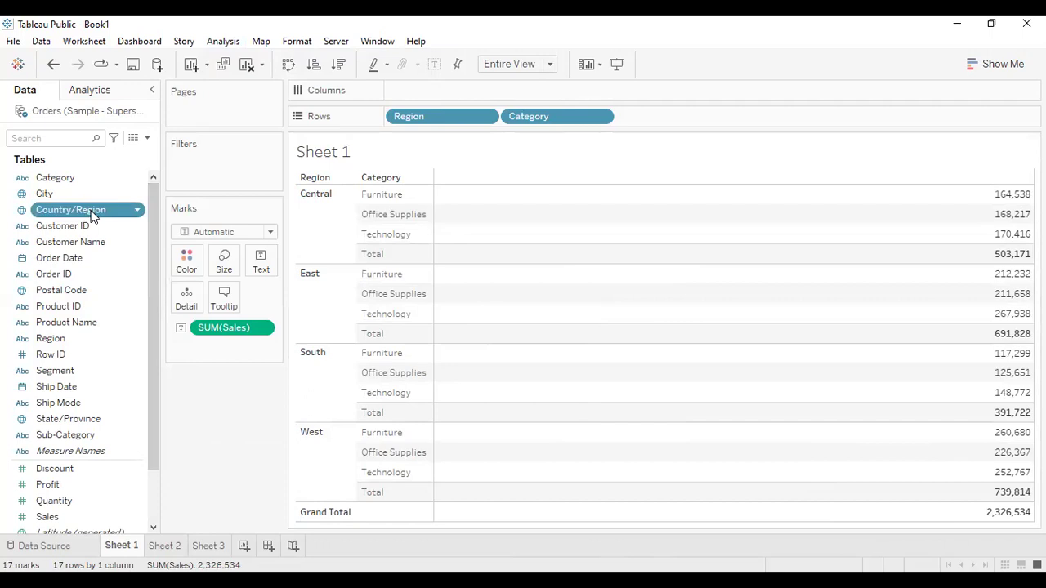
right_click(92, 214)
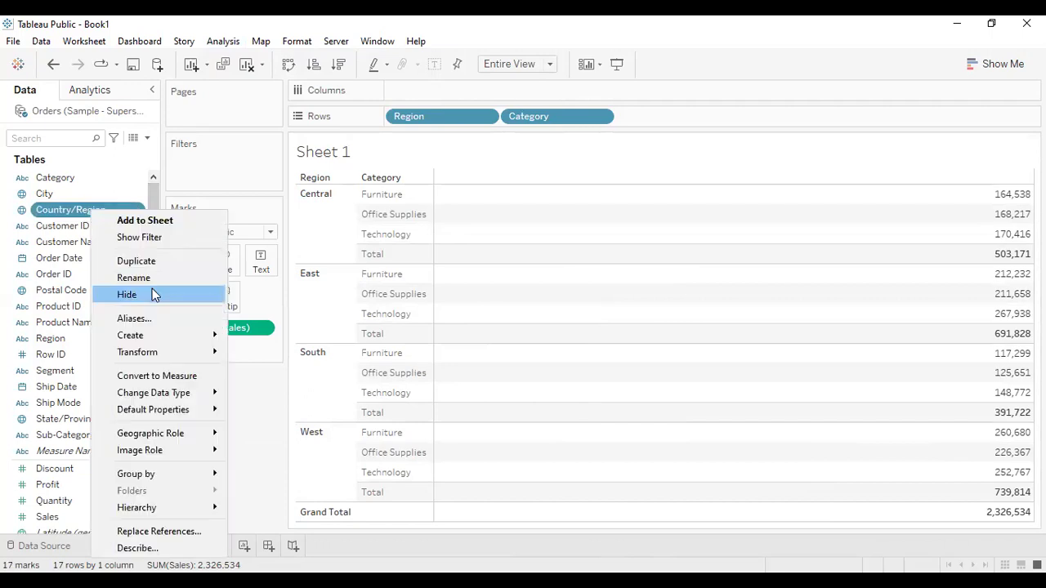
click(154, 247)
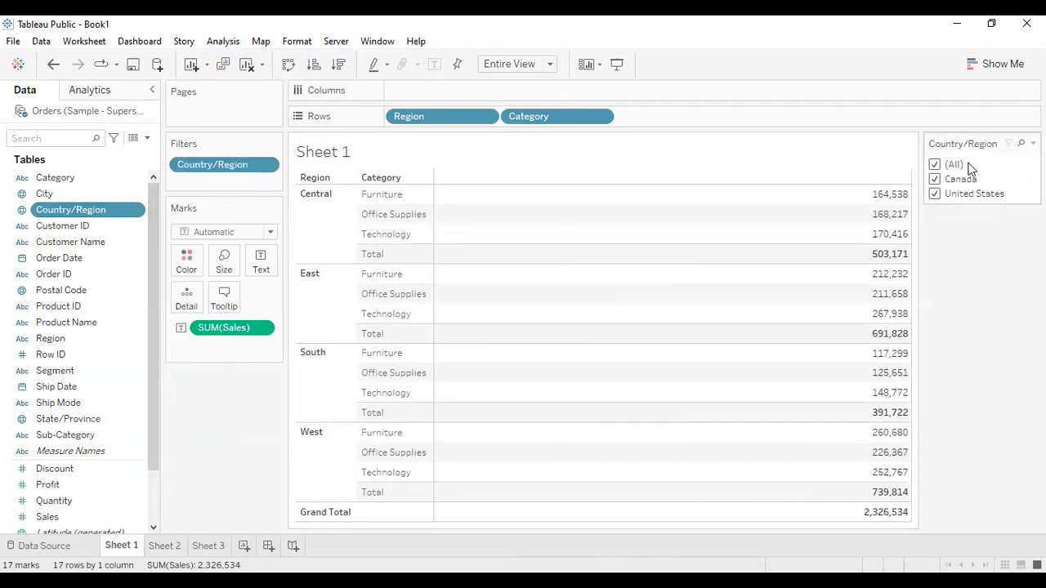
- Build a symbol map on Sheet 2 from Profit, Sales, State/Province and Country/Region
click(166, 547)
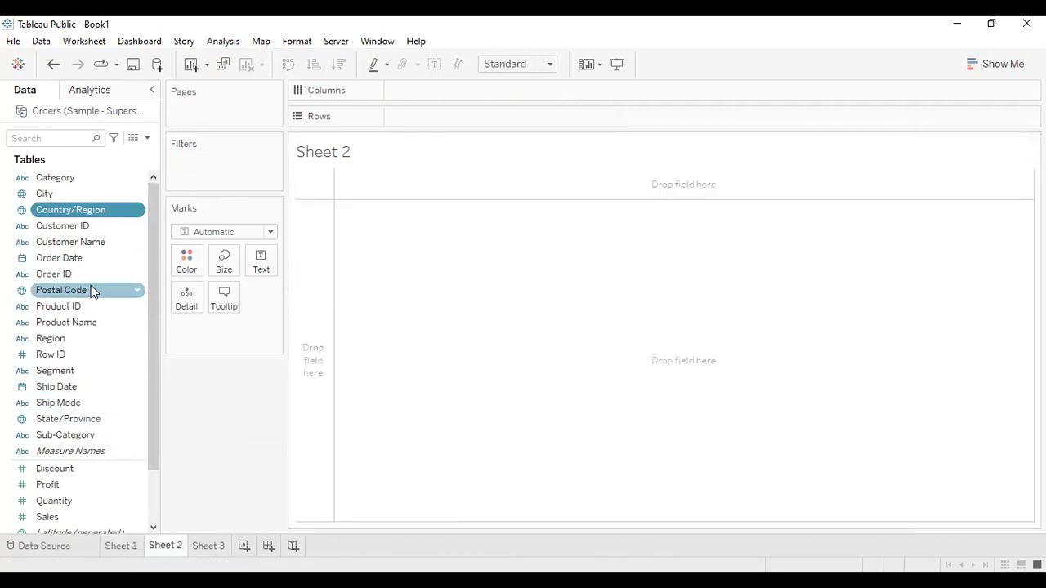
click(64, 484)
ctrl+click(64, 516)
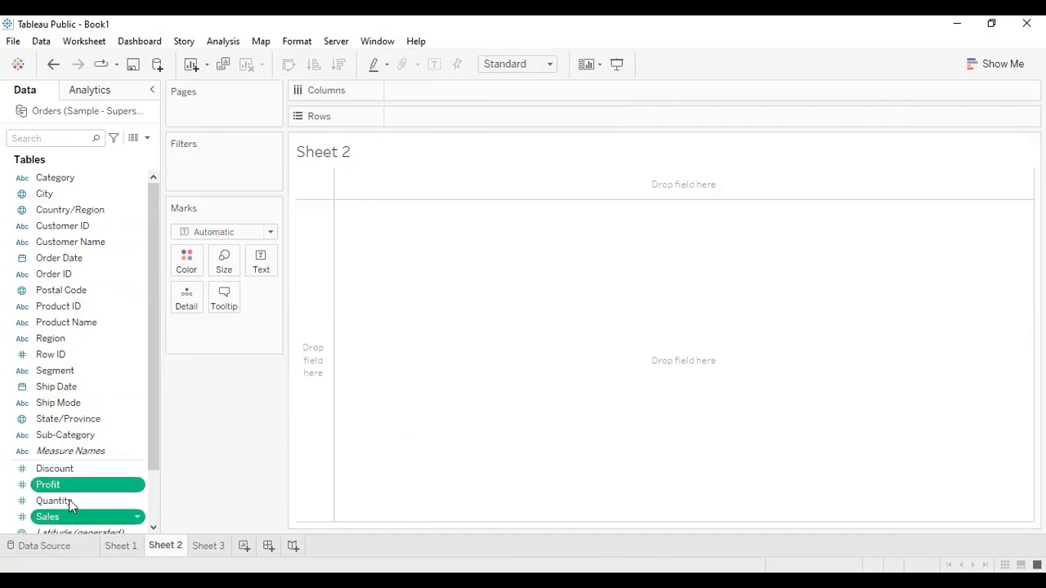
ctrl+click(82, 419)
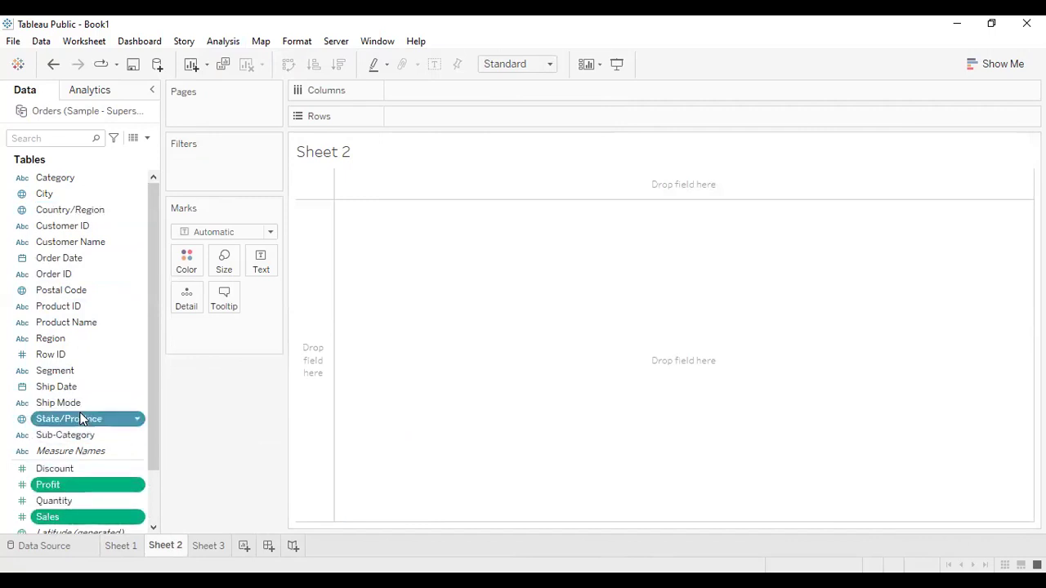
ctrl+click(71, 213)
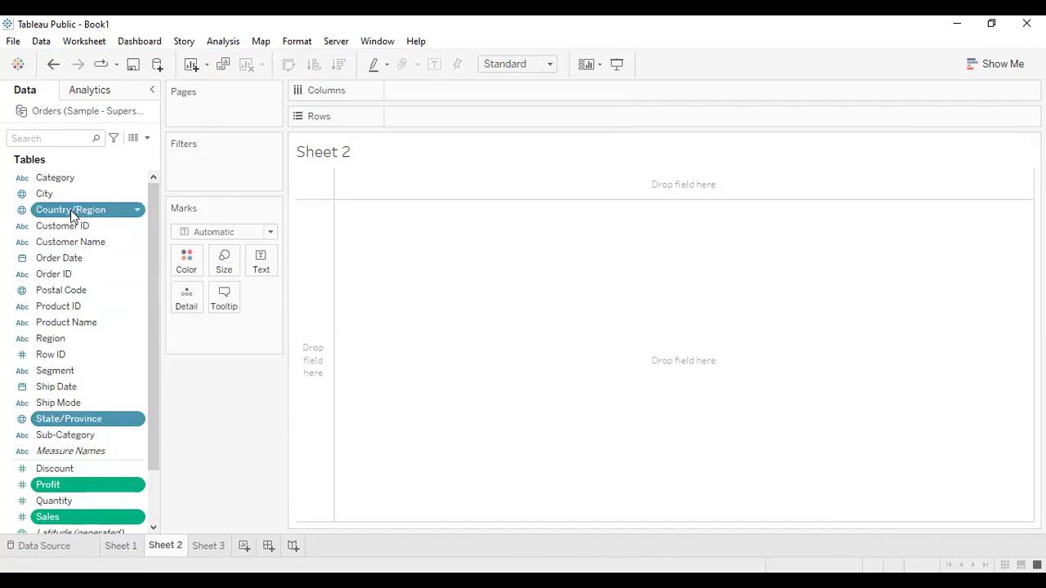
click(1003, 64)
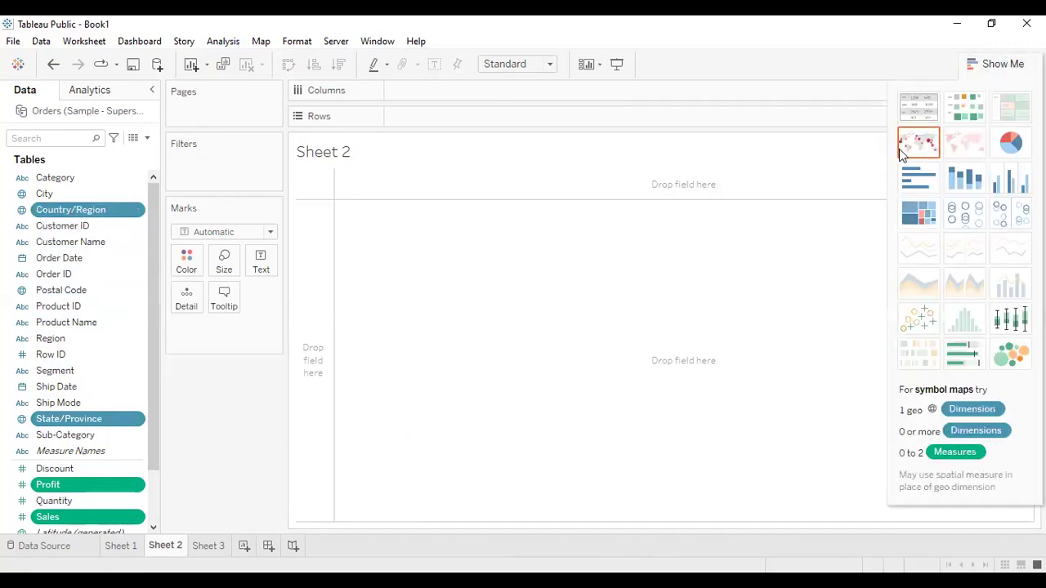
click(919, 144)
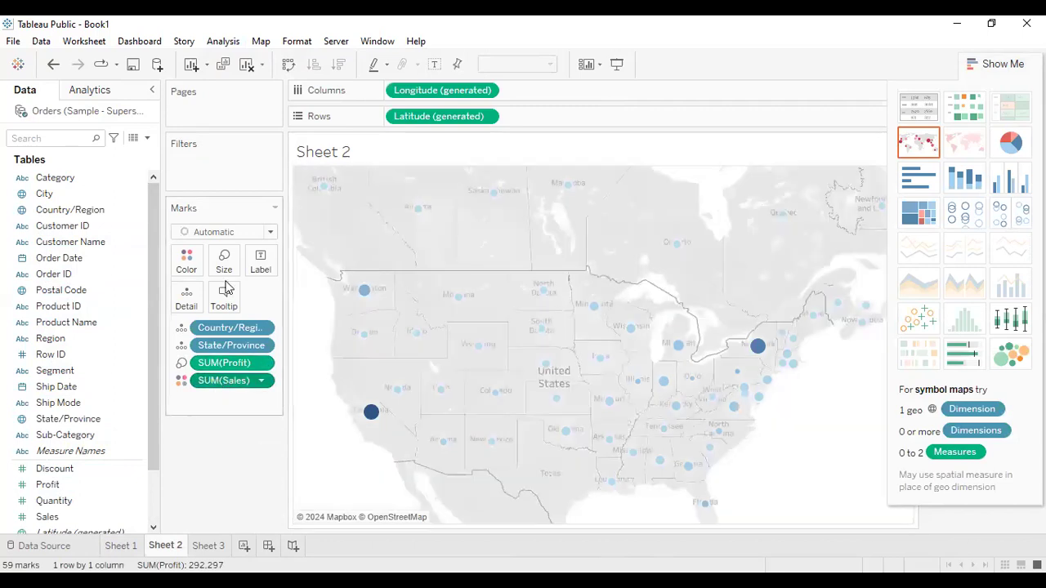
- Size the map's marks by Sales, color them by Profit, and show the mark labels
drag(220, 363, 102, 497)
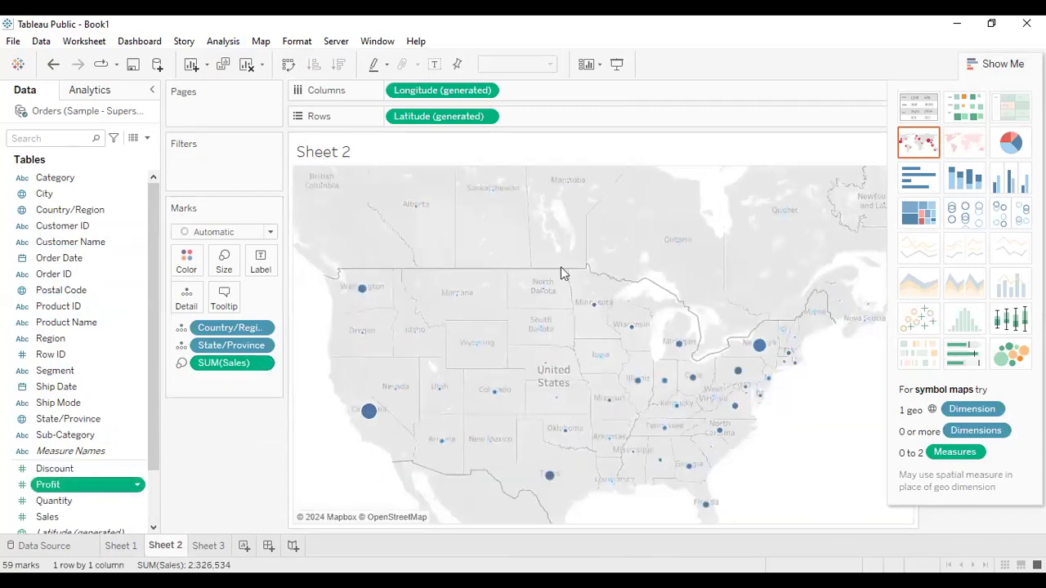
click(433, 63)
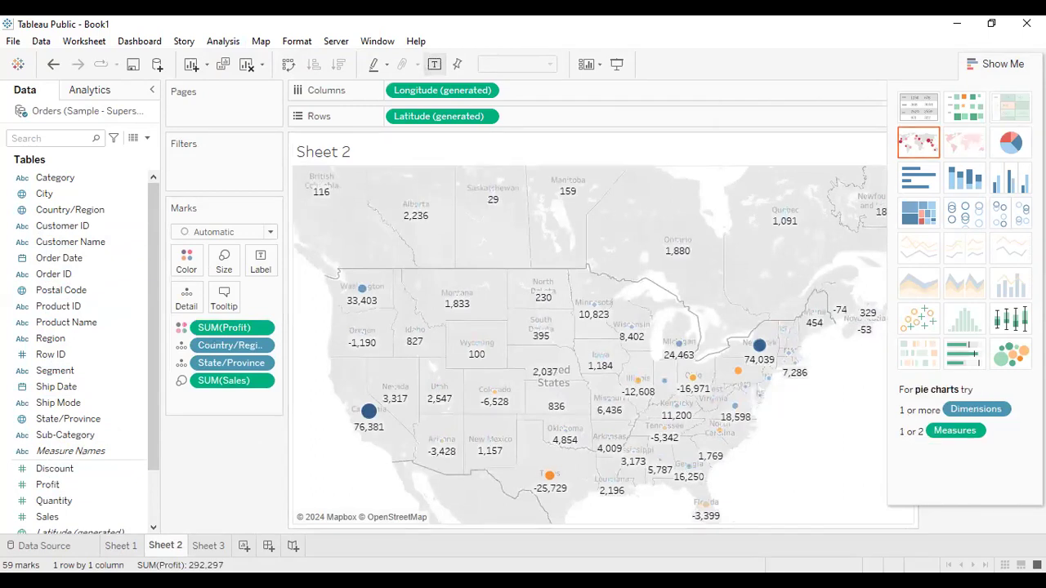
click(1002, 64)
- Check Sheet 1's table, and on Sheet 2 move the Sales size legend beneath the Marks card
click(135, 549)
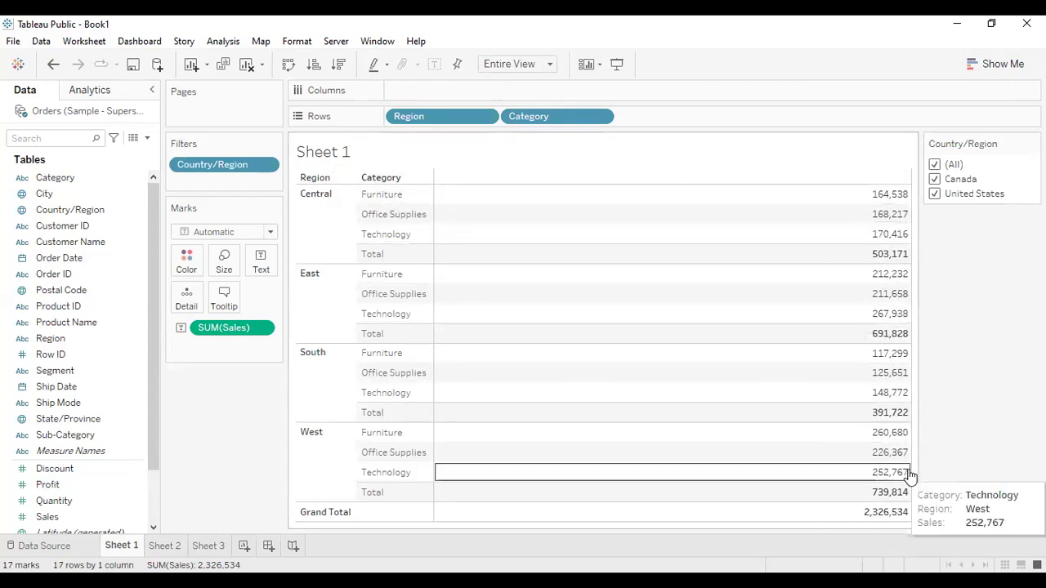
click(167, 548)
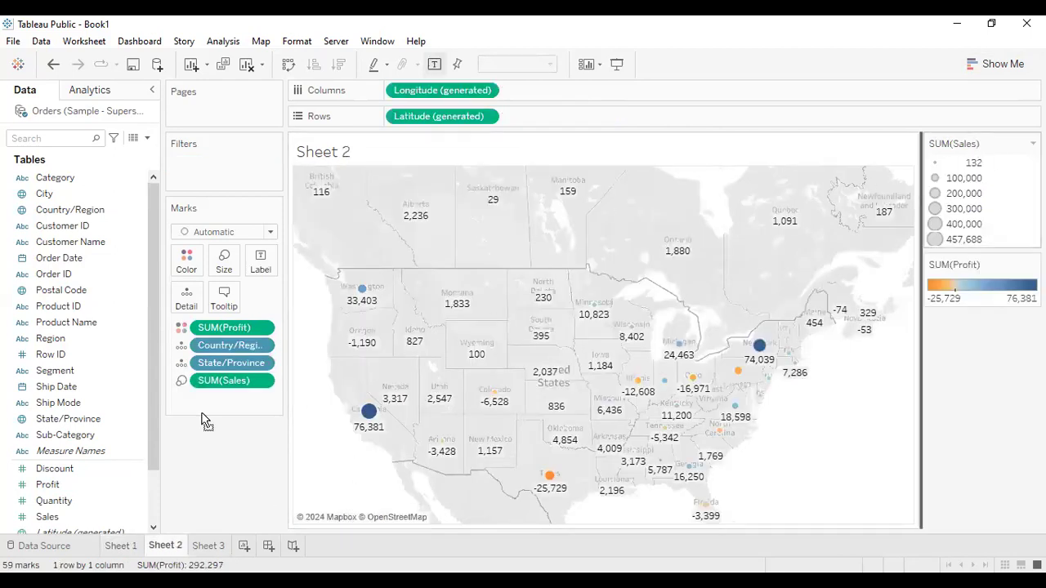
drag(182, 454, 183, 455)
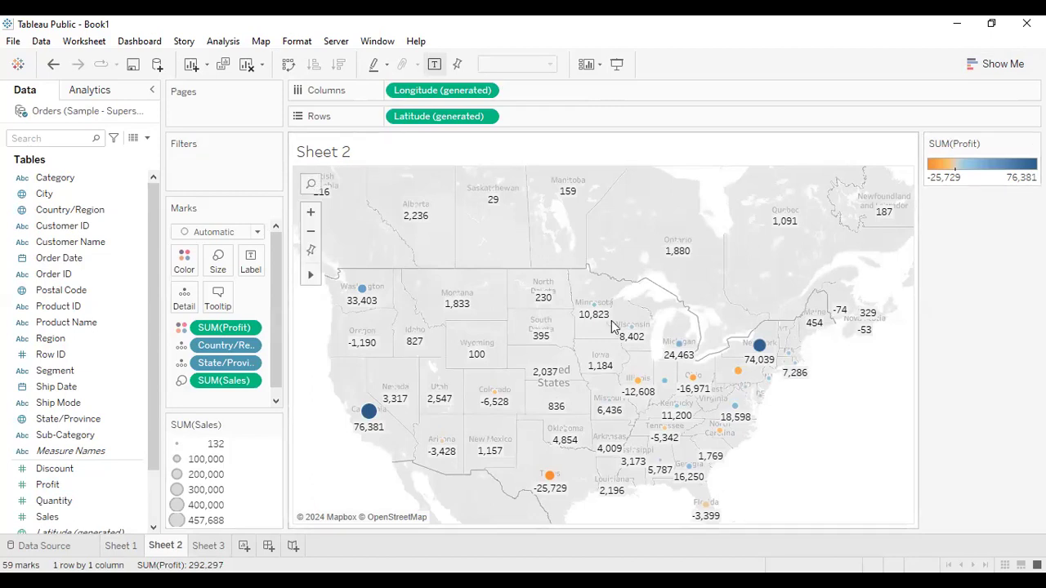
- Apply Sheet 1's Country/Region filter to selected worksheets, adding Sheet 2
click(121, 545)
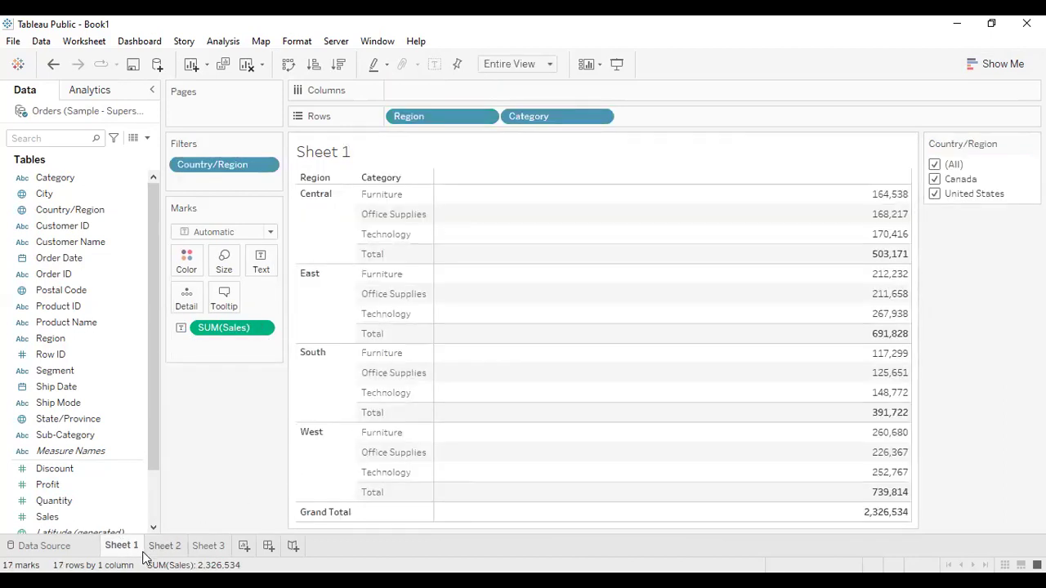
mouse_move(176, 549)
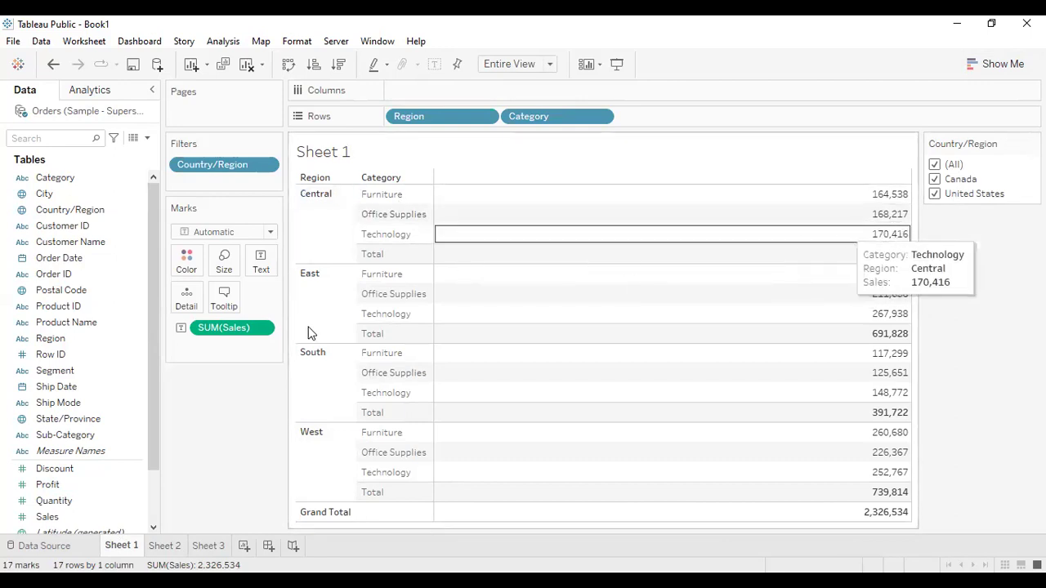
click(161, 545)
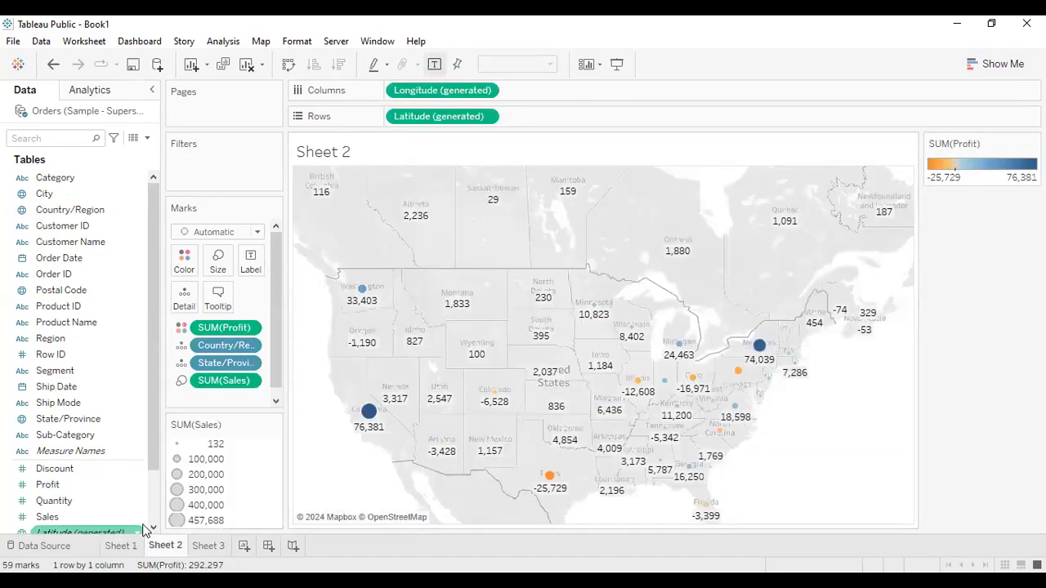
click(121, 545)
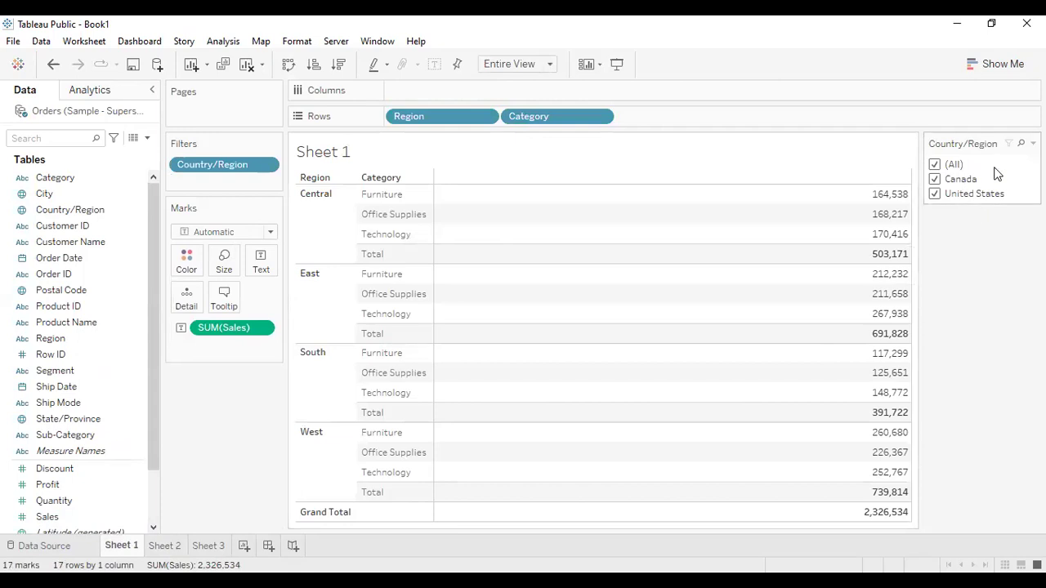
click(269, 167)
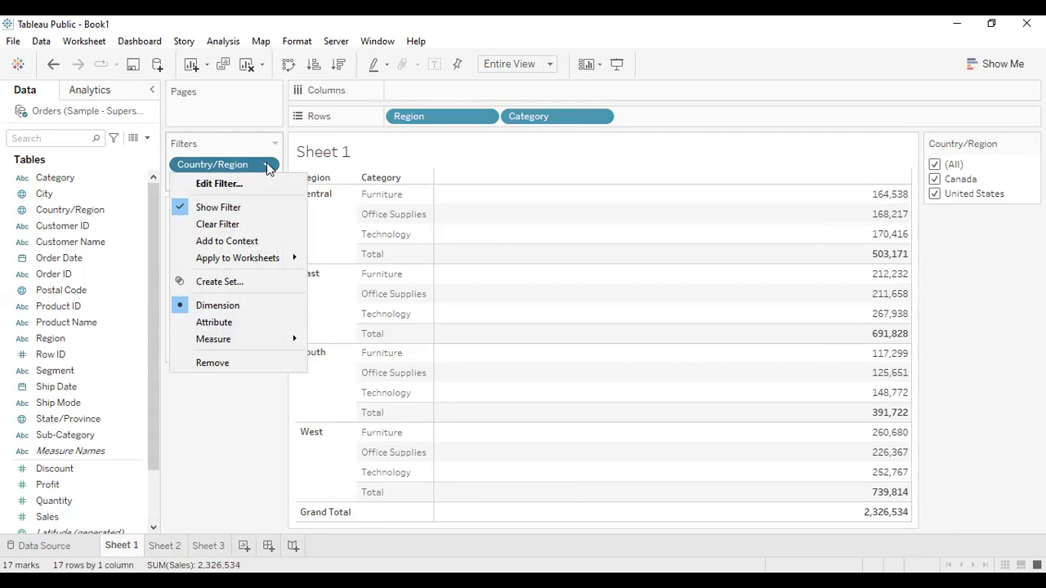
mouse_move(268, 257)
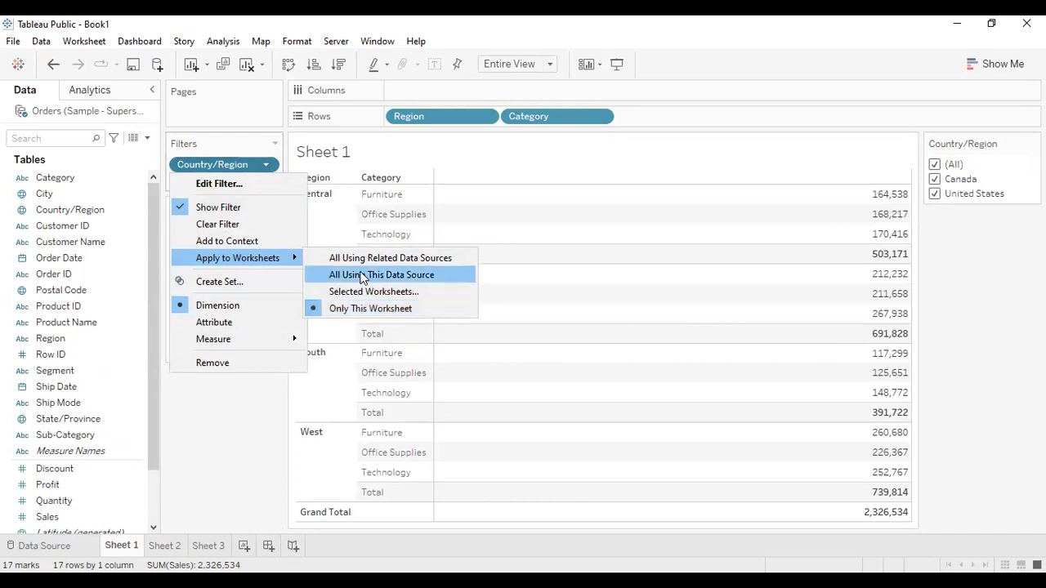
click(366, 291)
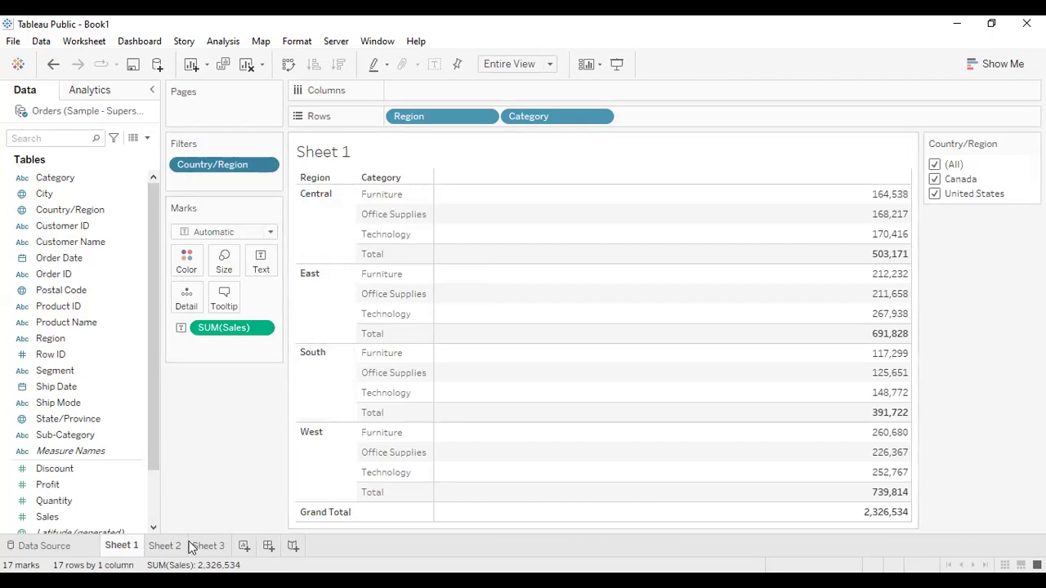
mouse_move(162, 556)
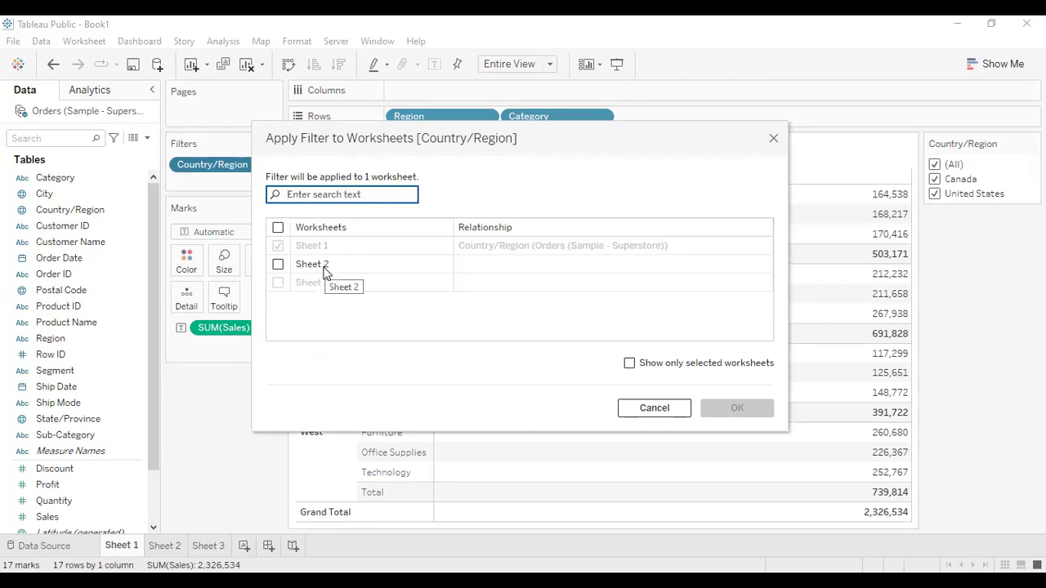
click(278, 264)
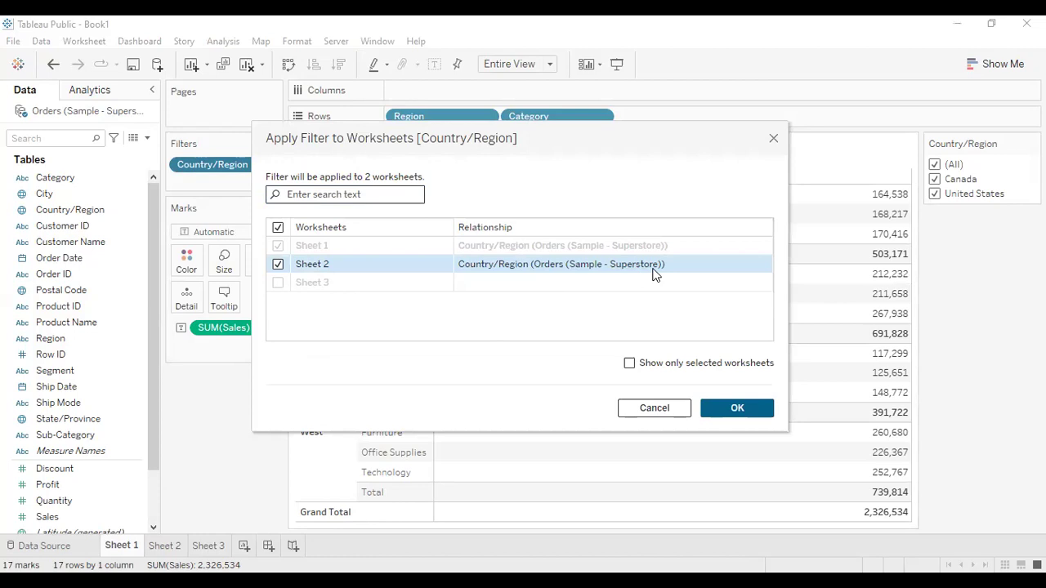
click(719, 411)
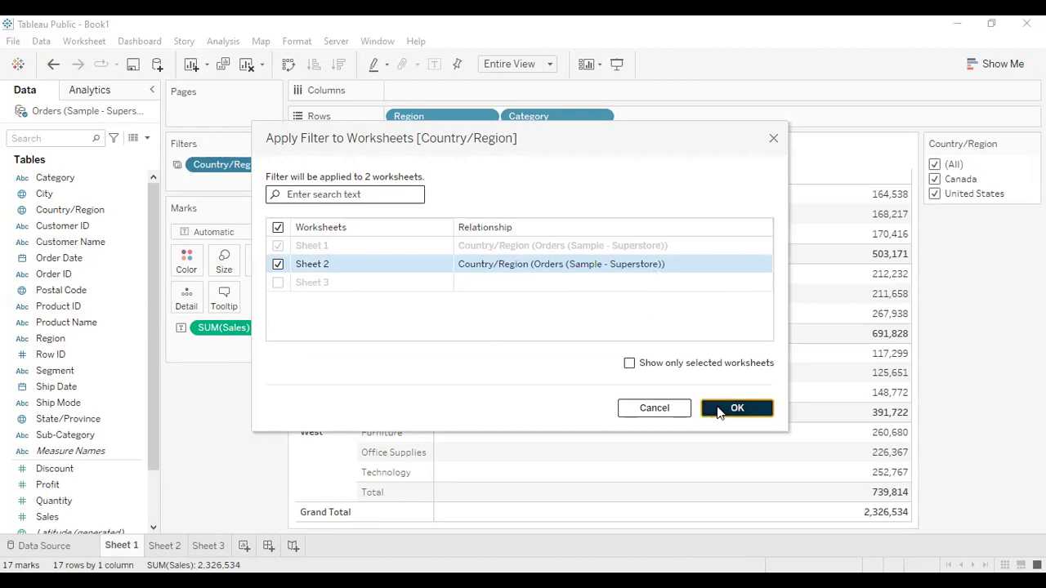
- Exclude Canada in the shared Country/Region filter on Sheet 1 and check its effect on Sheet 2's map
click(935, 180)
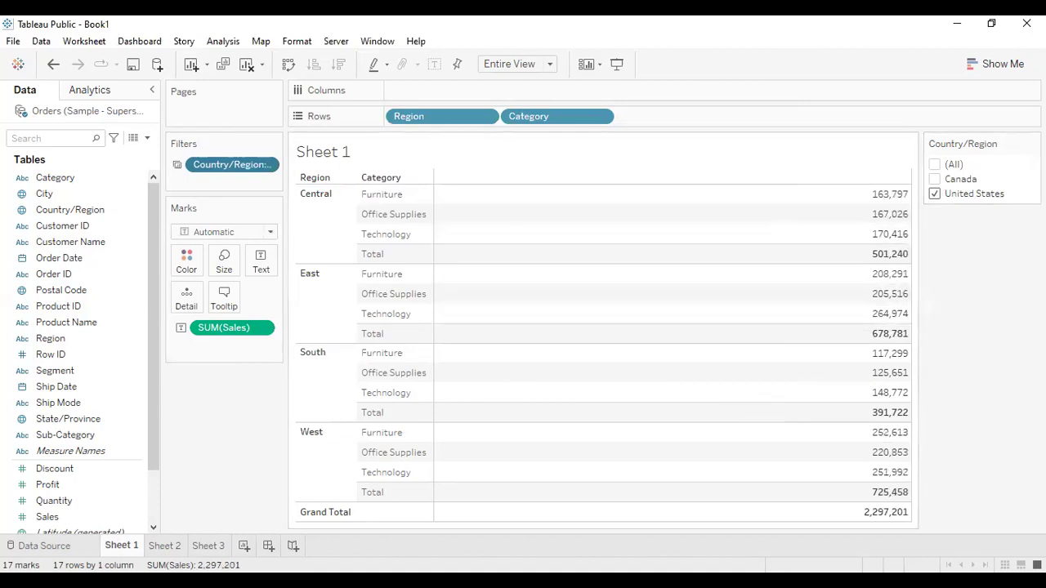
click(184, 542)
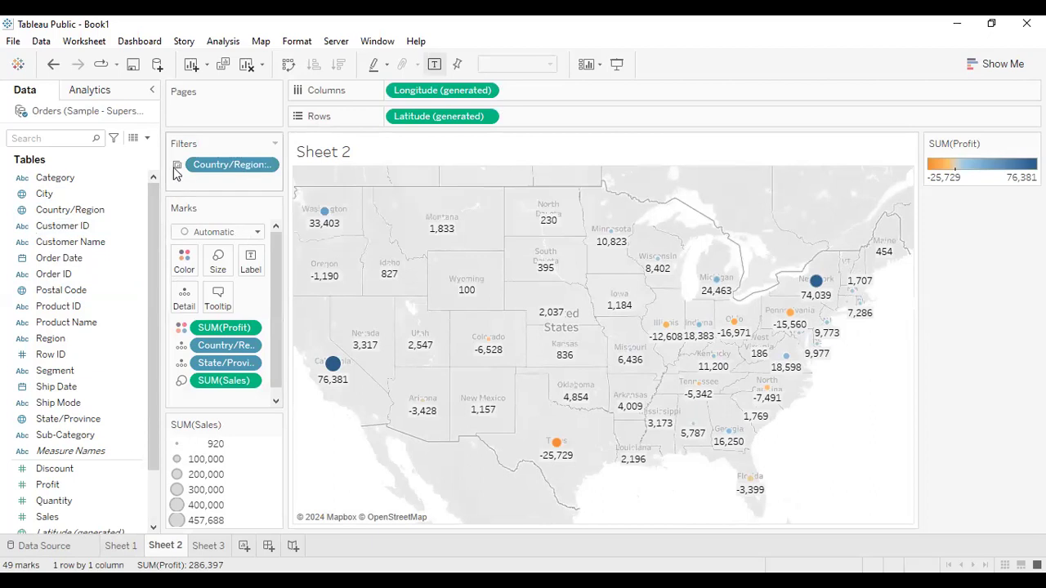
mouse_move(175, 166)
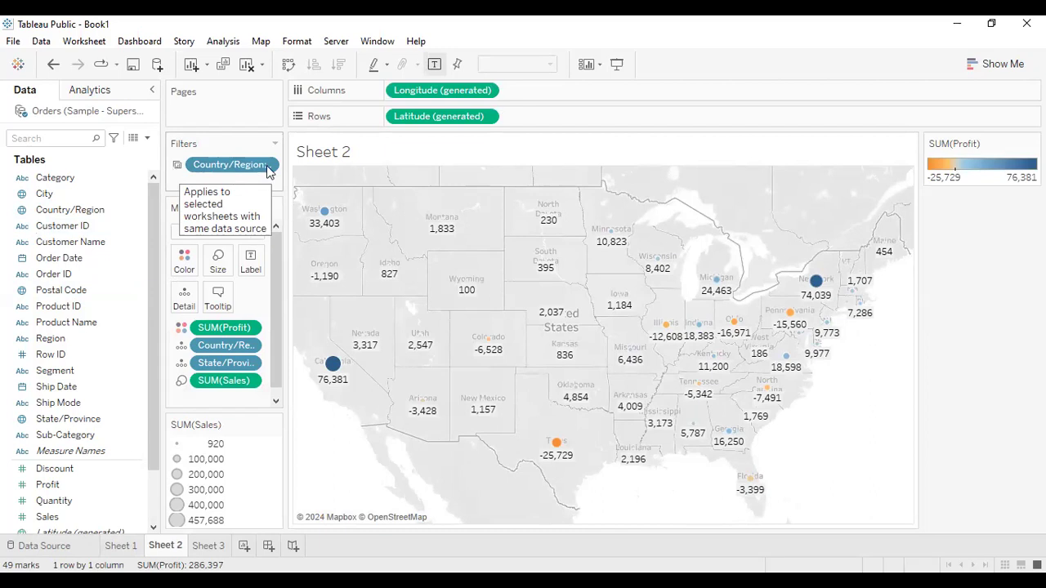
- On Sheet 3, build a treemap of Sales by Category and Sub-Category
click(222, 550)
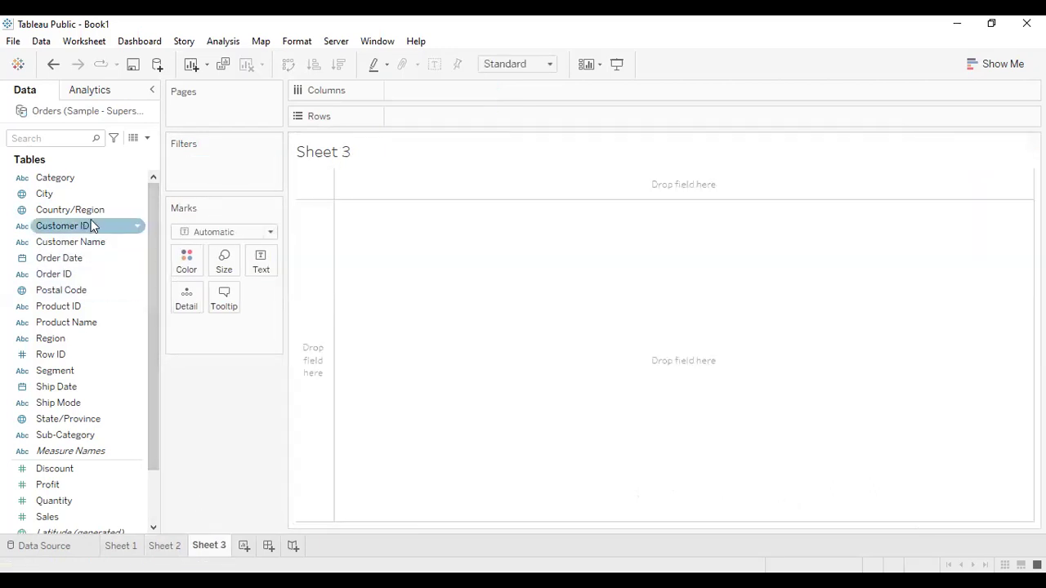
click(57, 178)
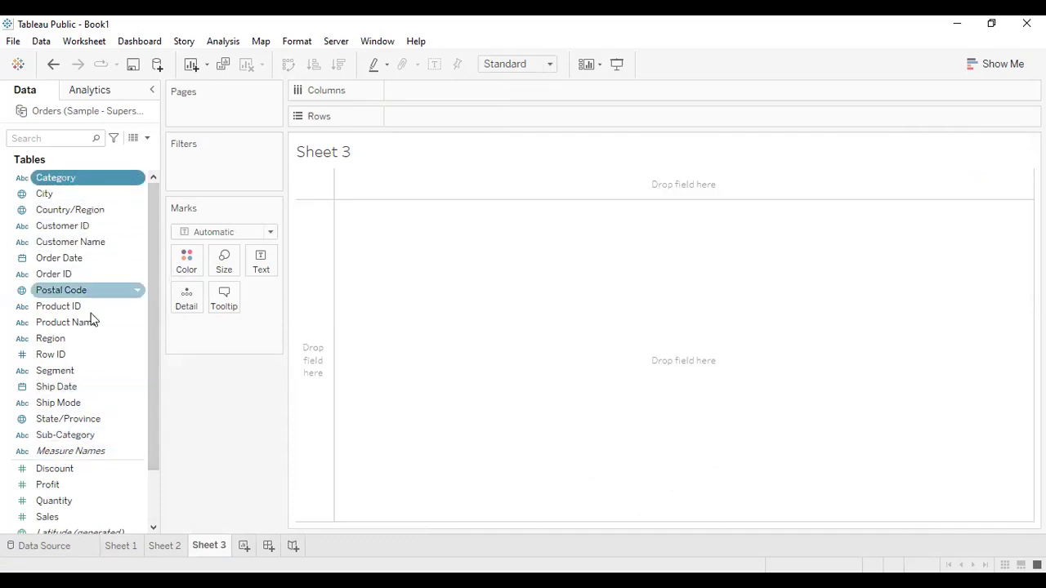
ctrl+click(92, 422)
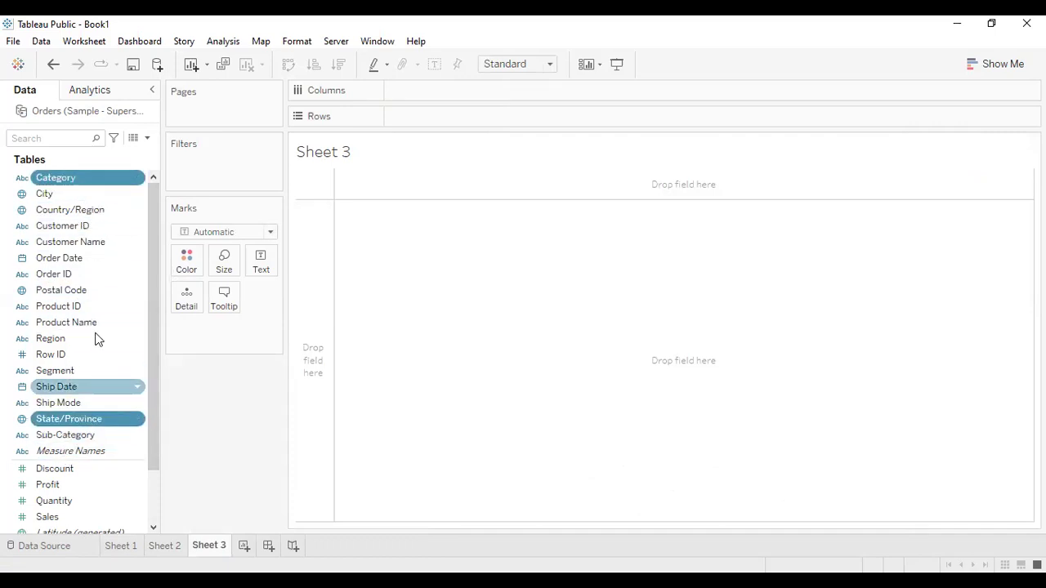
click(83, 440)
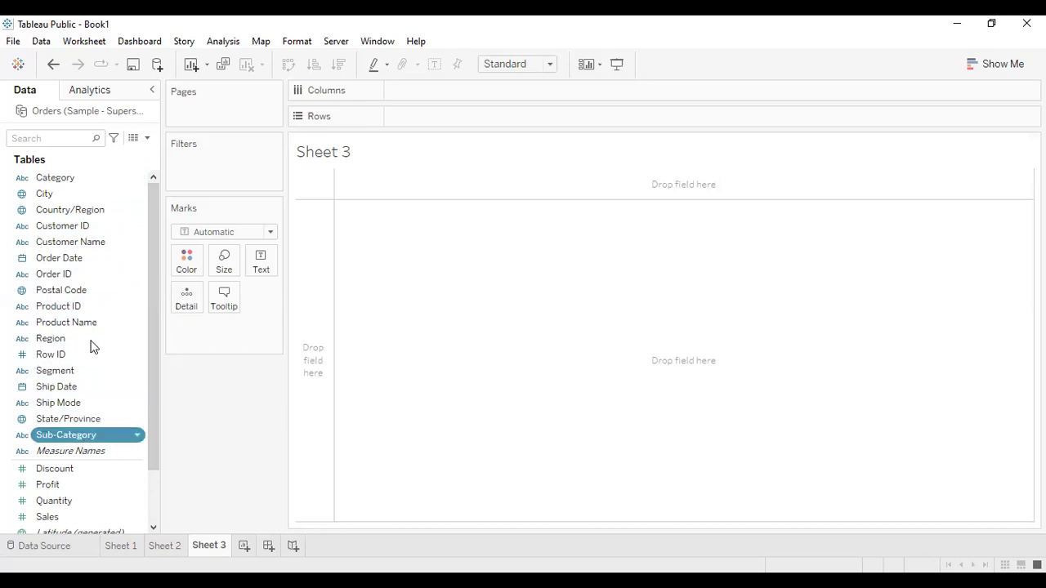
ctrl+click(92, 182)
ctrl+click(85, 517)
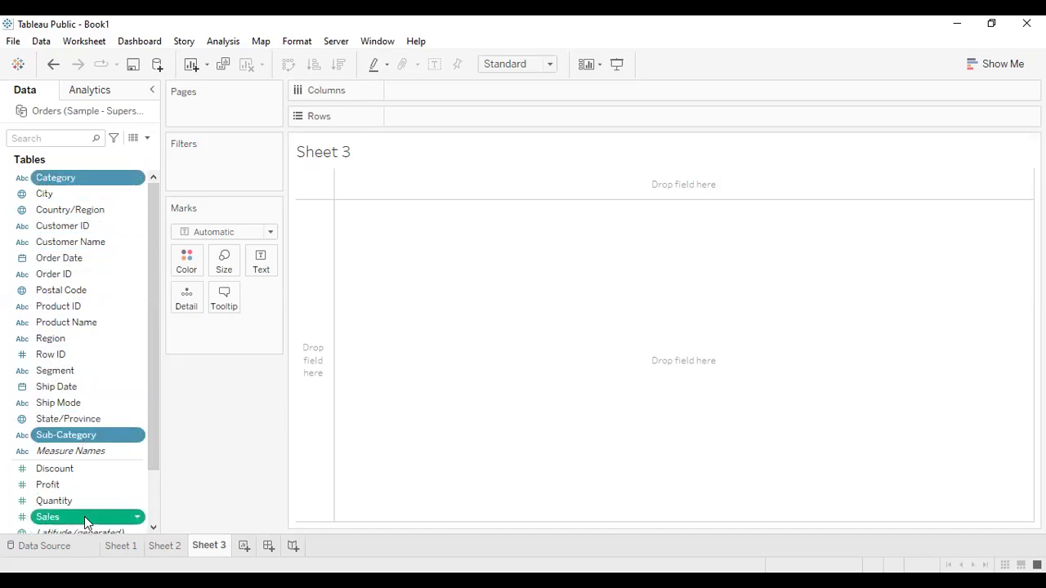
click(1009, 65)
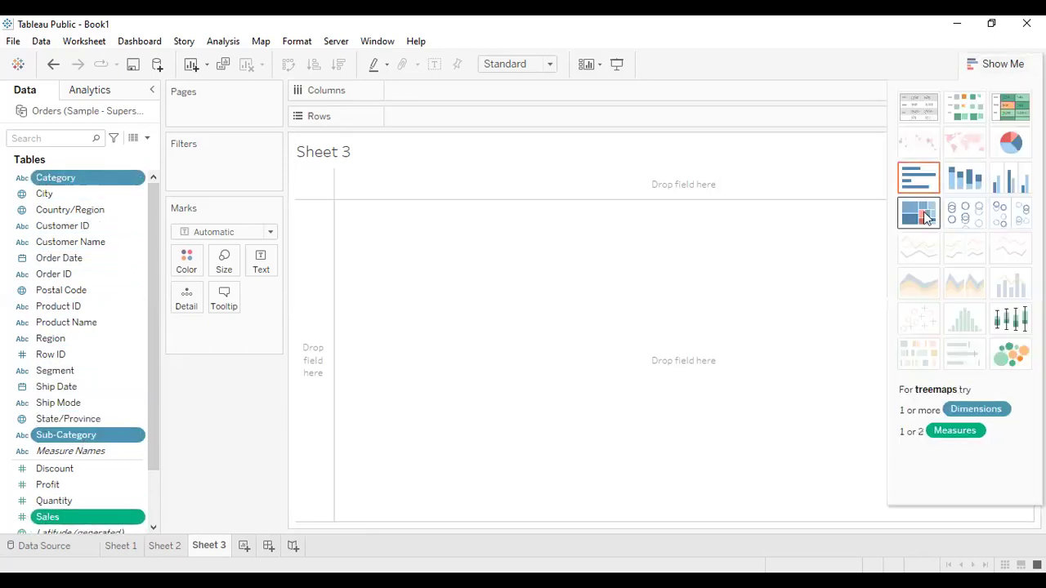
click(926, 212)
click(1005, 68)
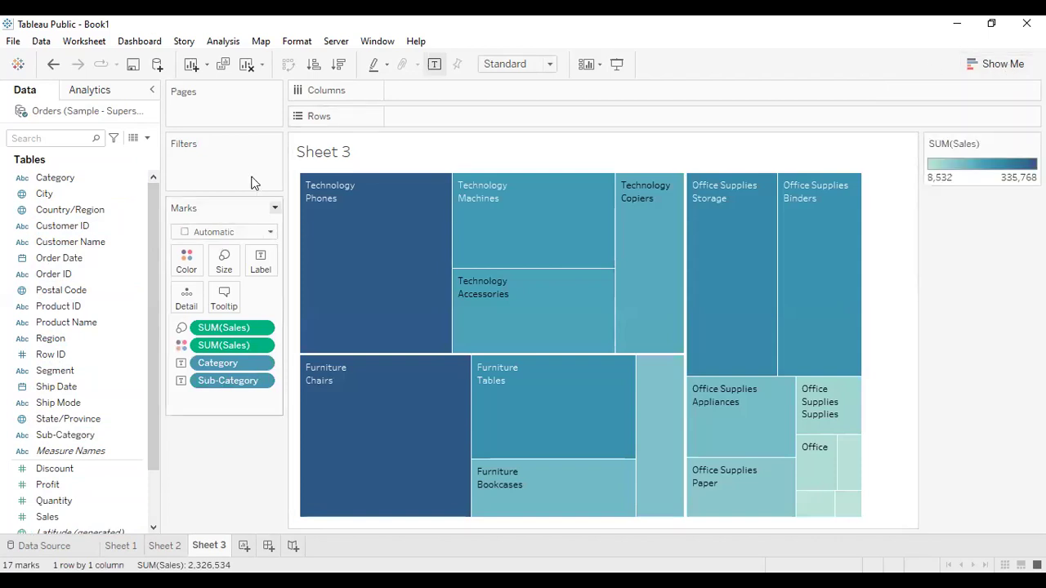
- Place the treemap's Sales color legend beneath the Marks card and fit the sheet to Entire View
drag(961, 153, 226, 441)
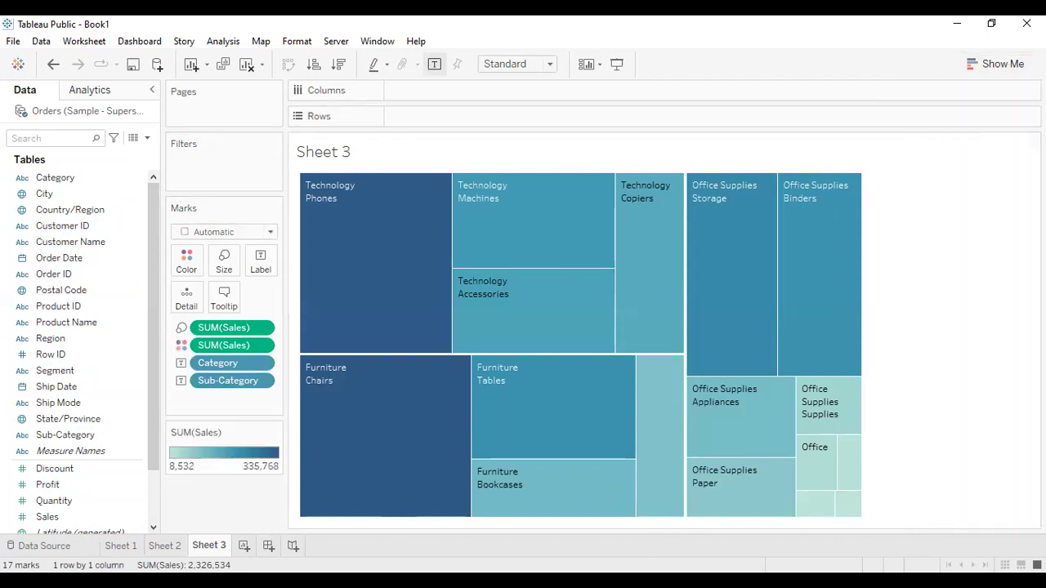
click(511, 64)
click(525, 120)
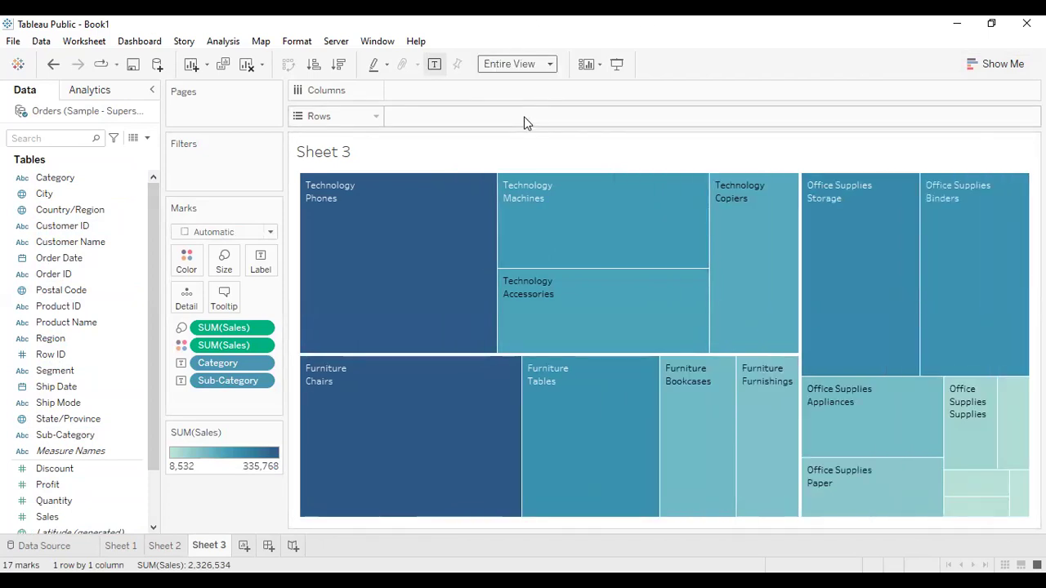
- Extend Sheet 1's Country/Region filter to Sheet 3 through the selected worksheets and check the treemap on Sheet 3
click(120, 545)
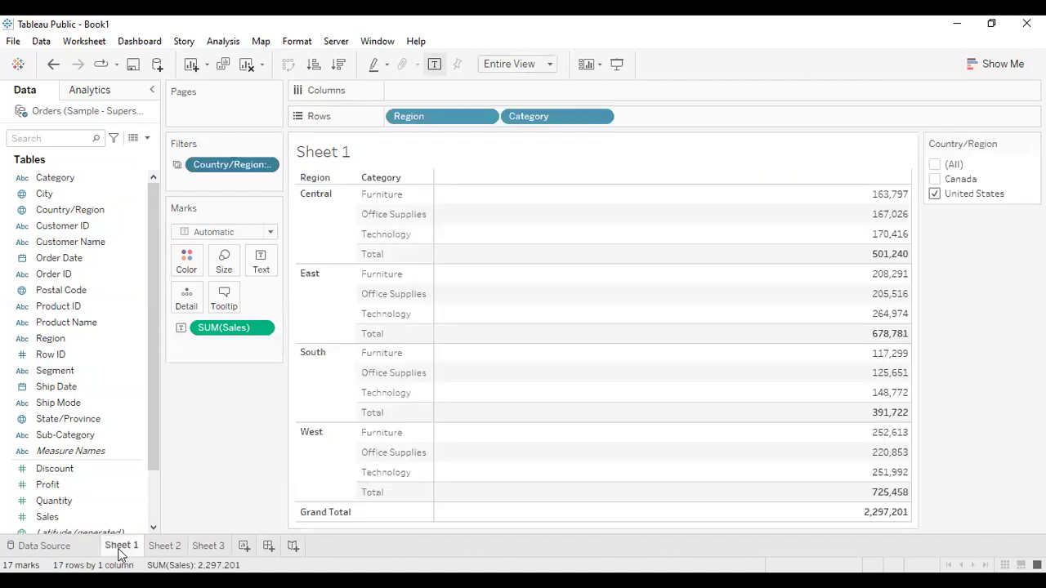
click(266, 164)
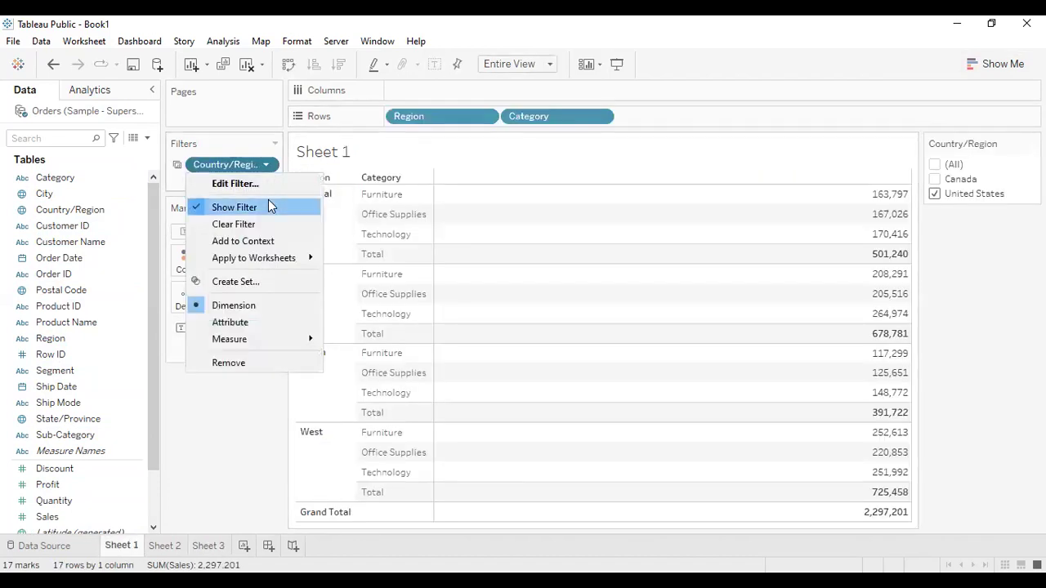
mouse_move(268, 255)
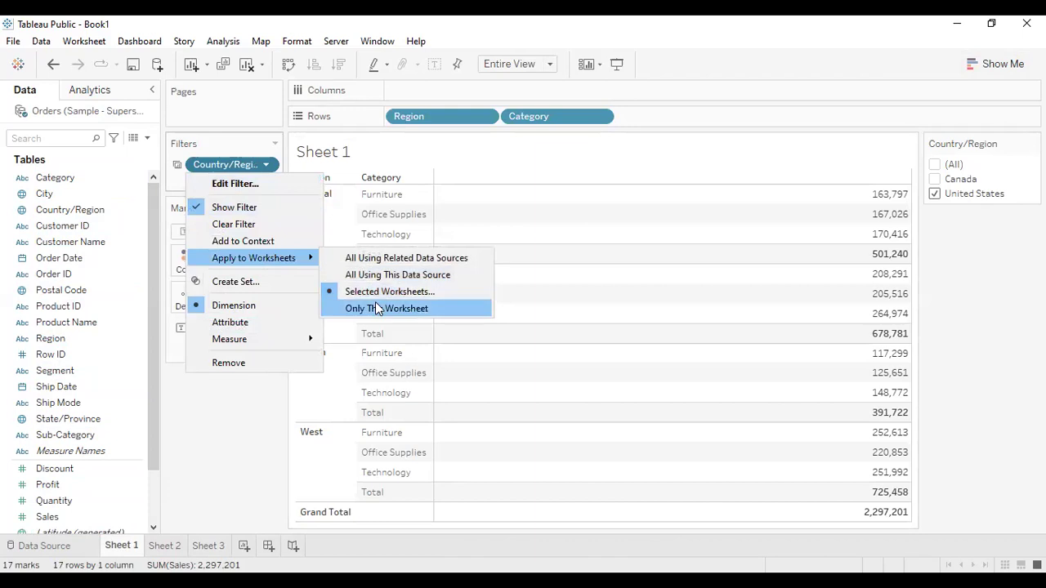
click(389, 293)
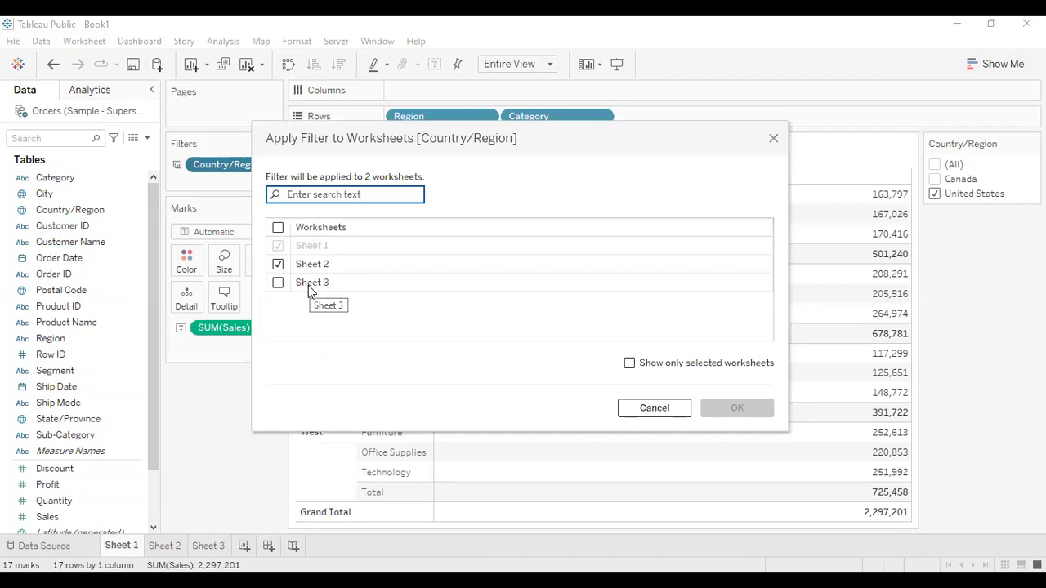
click(279, 284)
click(755, 414)
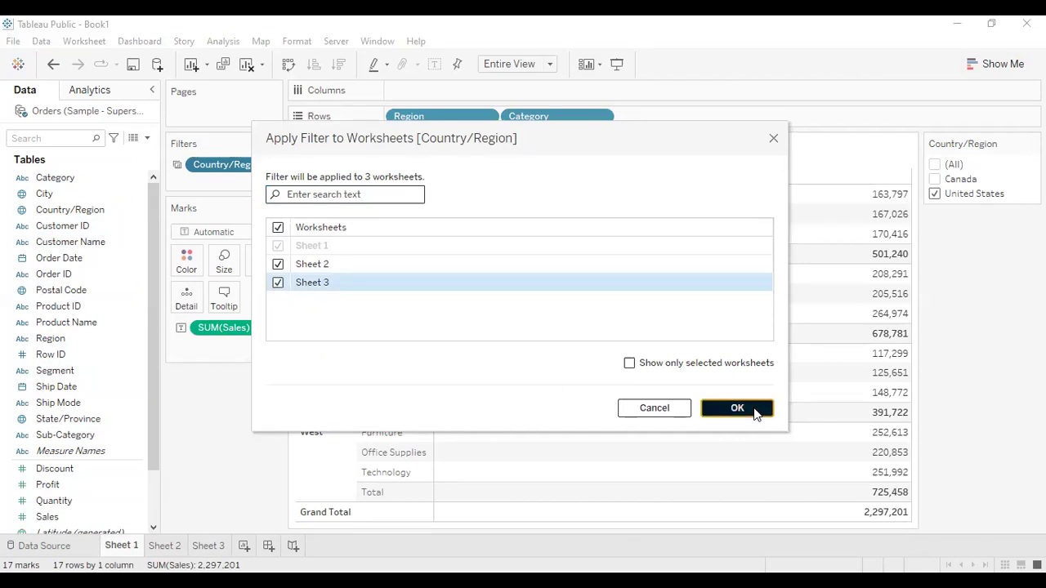
click(208, 545)
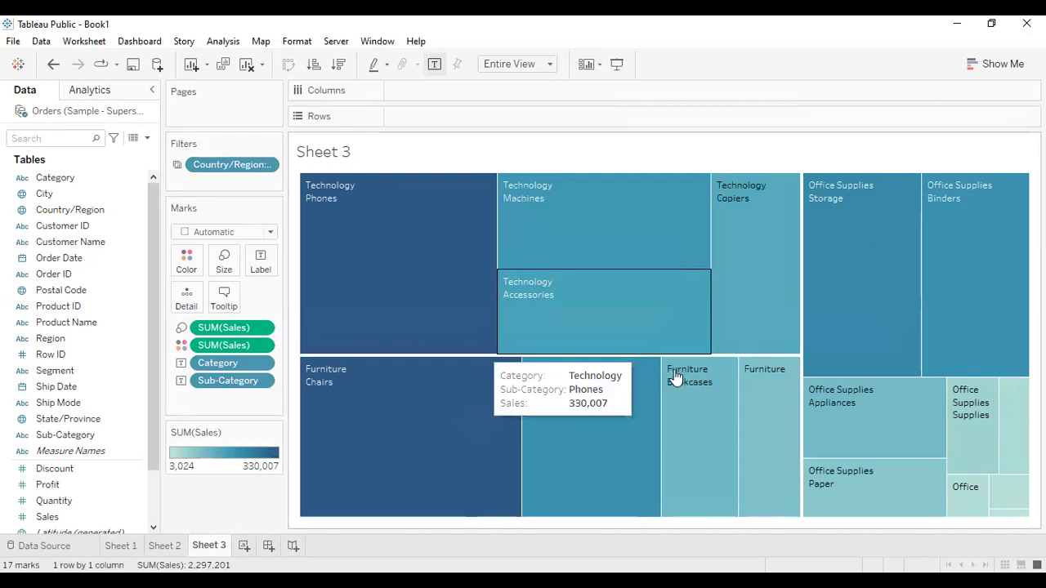
mouse_move(152, 549)
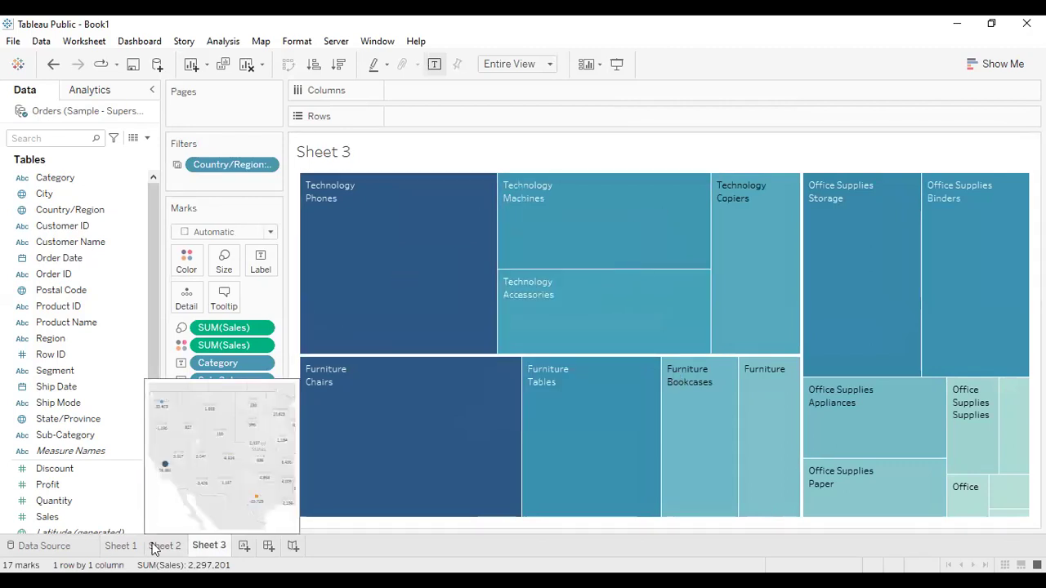
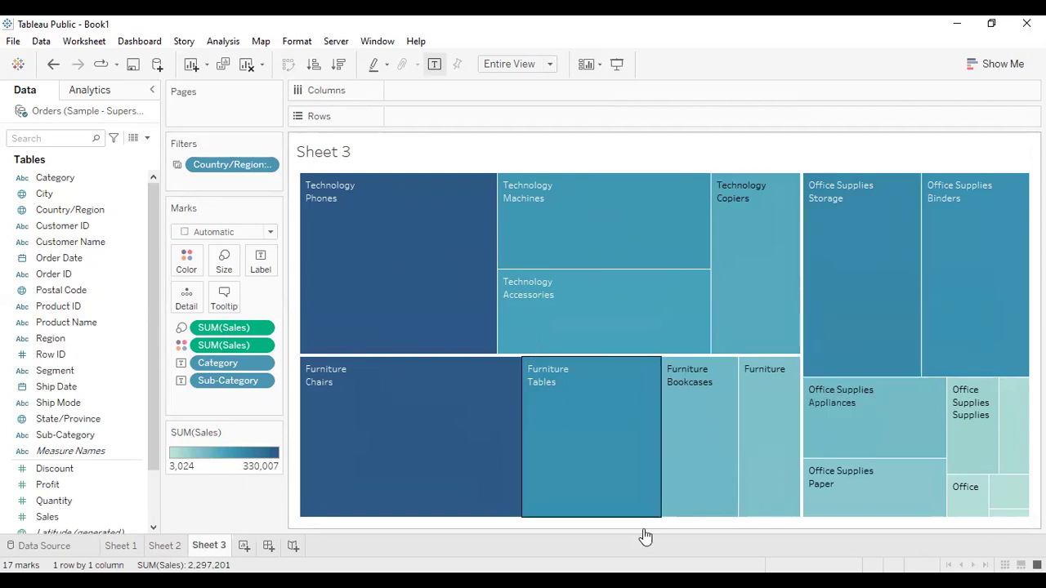
- Create a new dashboard with Automatic size and show its dashboard title
click(292, 547)
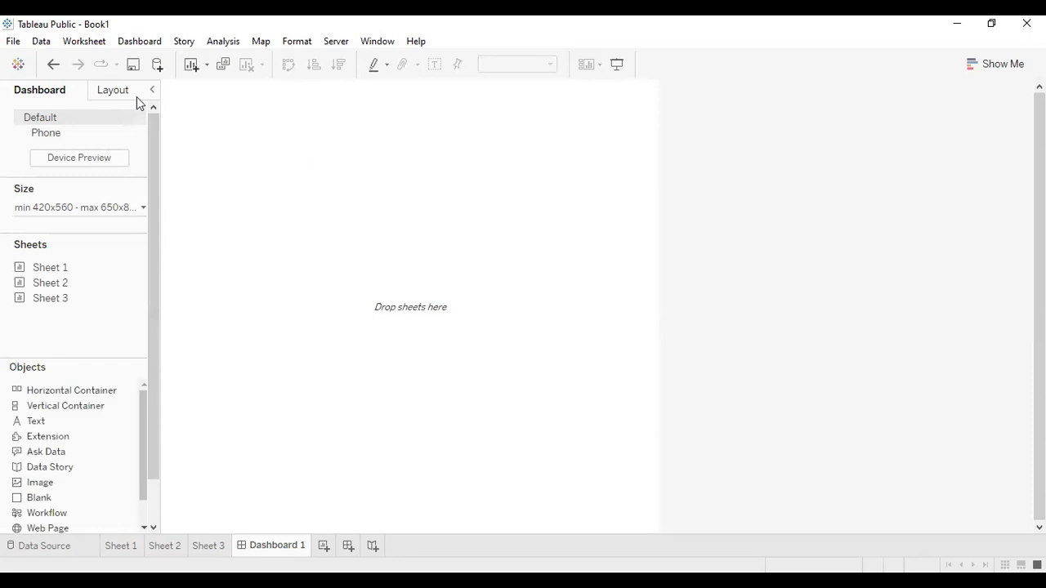
click(109, 233)
click(102, 264)
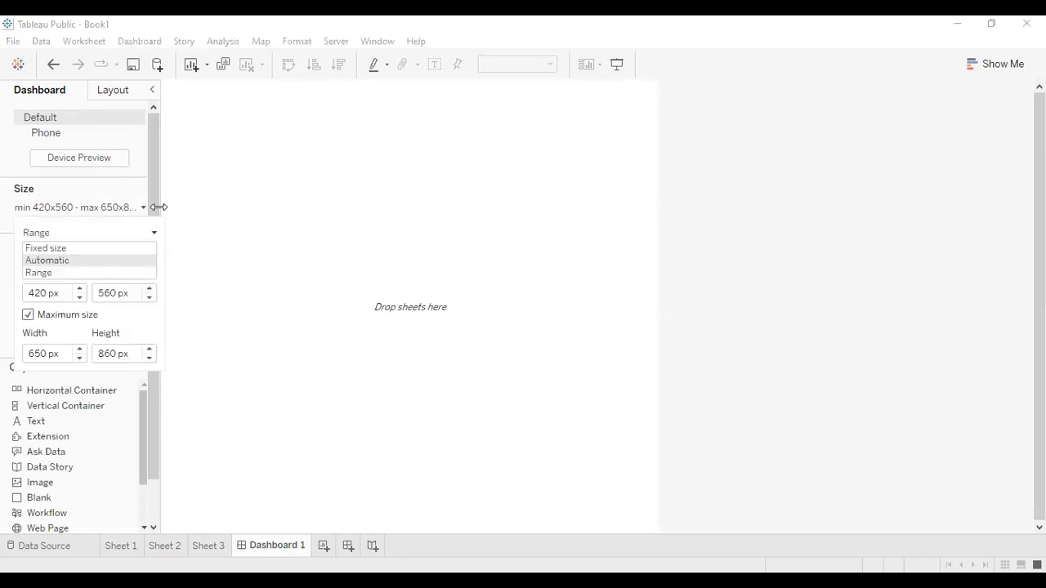
drag(156, 425, 144, 483)
click(20, 524)
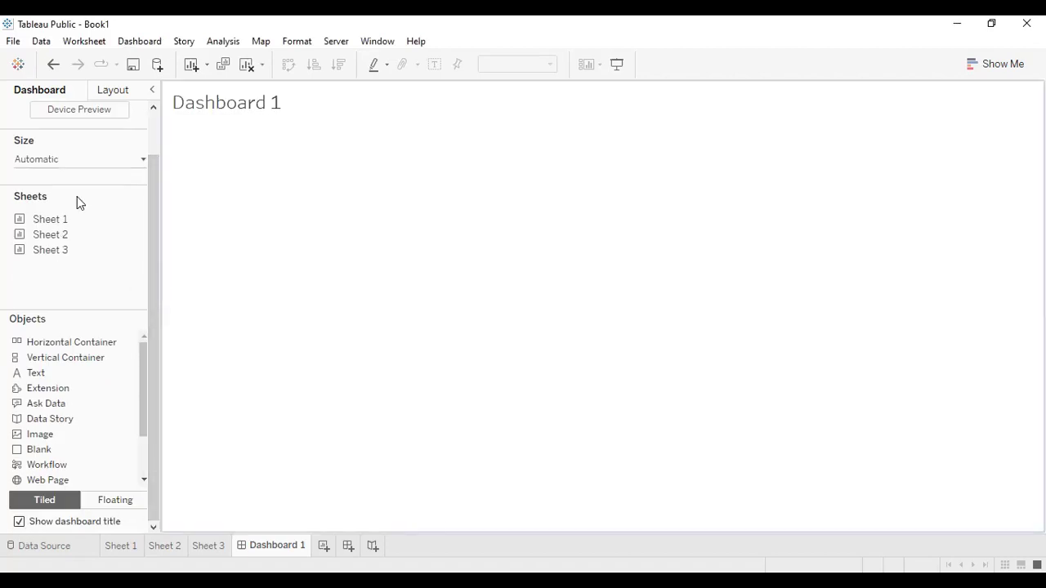
- Add Sheet 1, Sheet 2 and Sheet 3 to the dashboard
double_click(71, 238)
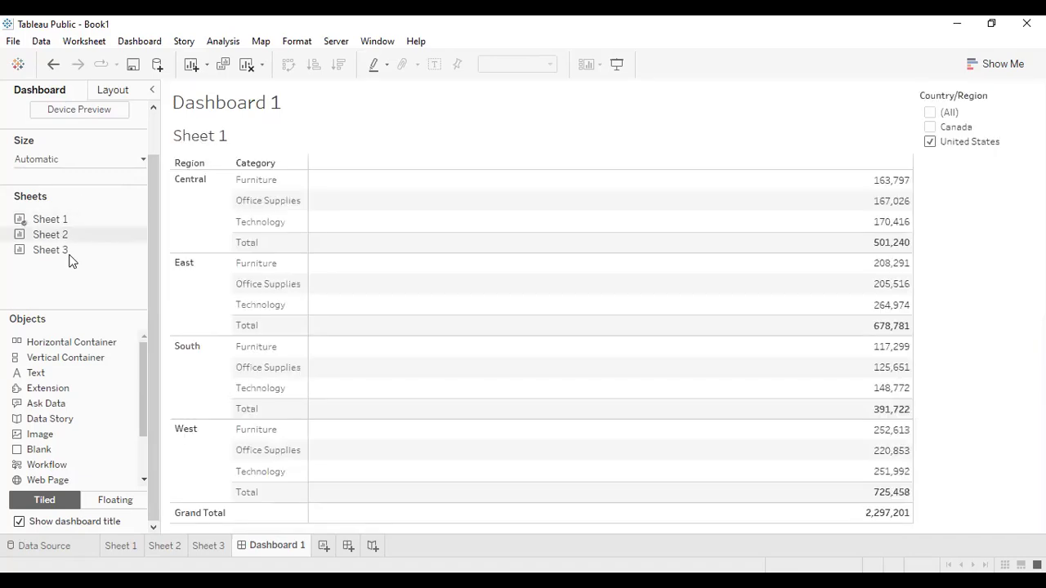
double_click(69, 254)
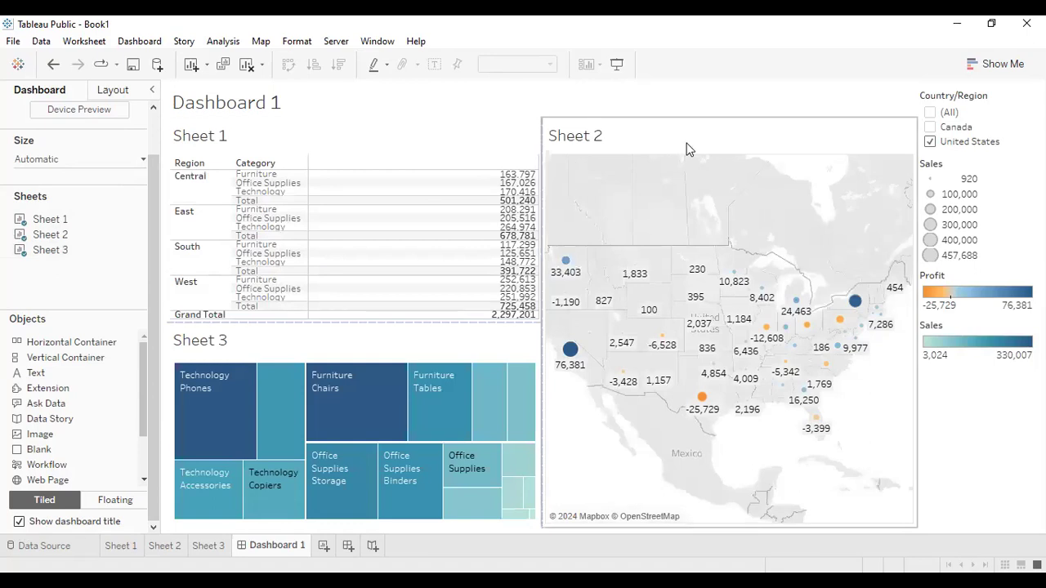
click(937, 415)
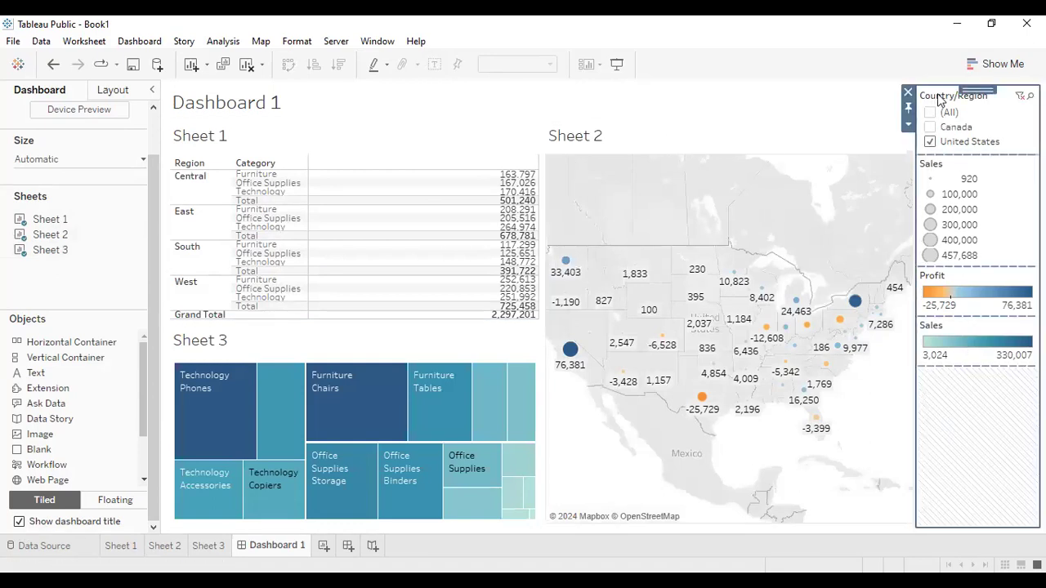
- Test the dashboard's Country/Region filter in presentation mode, clearing United States, selecting Canada, and reselecting United States
click(929, 143)
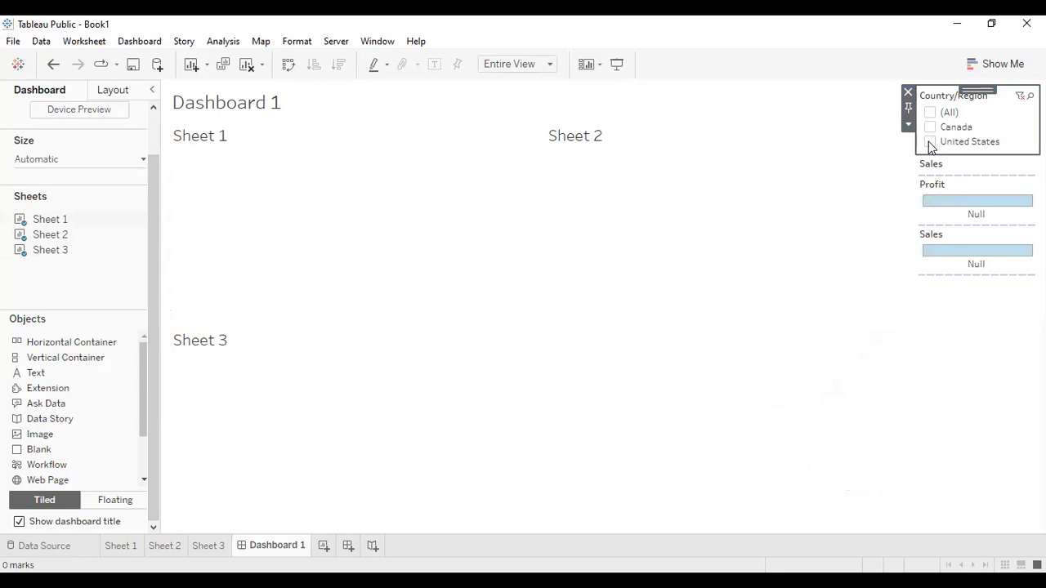
click(616, 69)
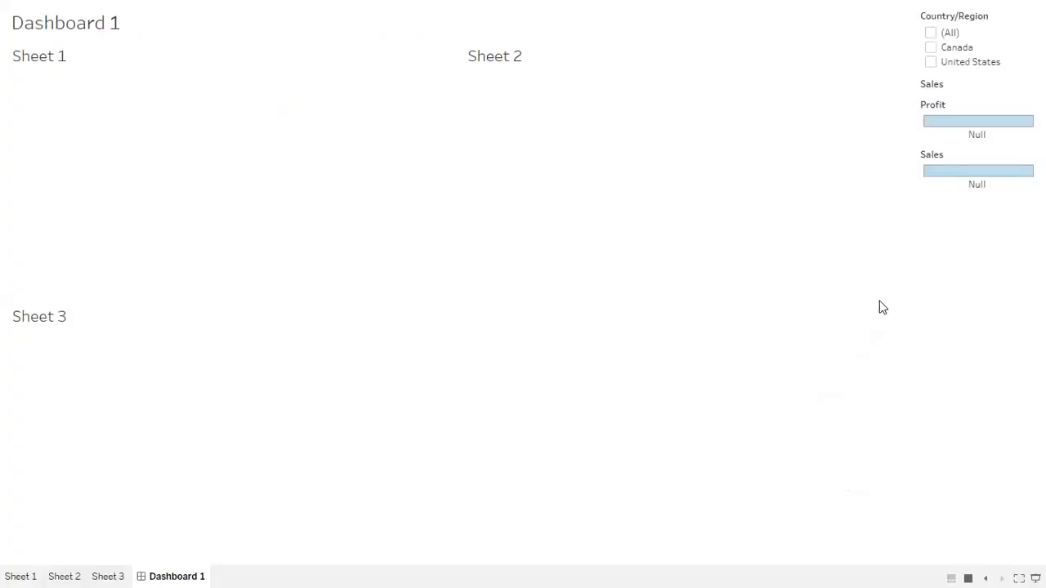
click(931, 49)
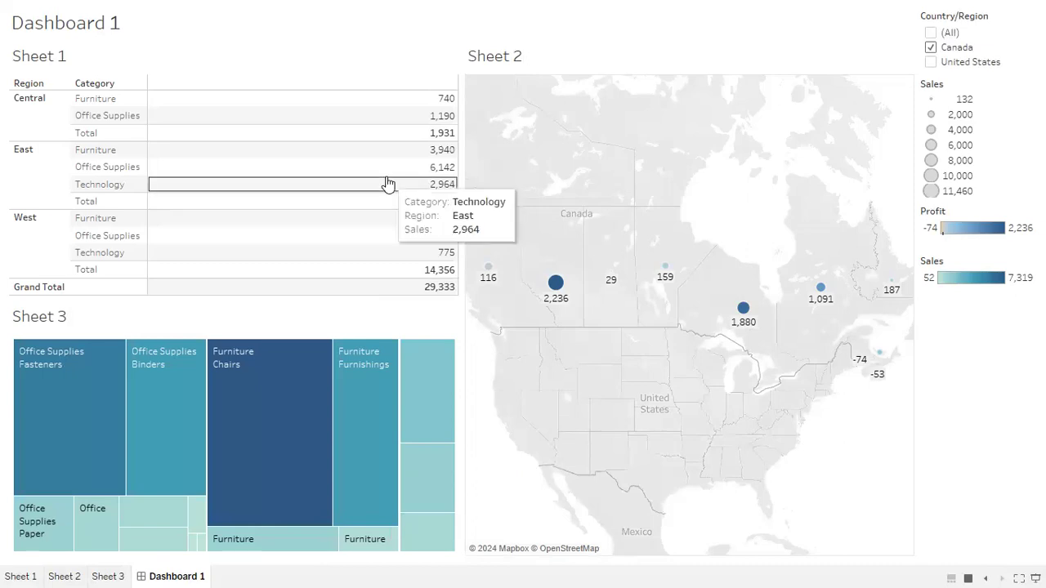
click(931, 63)
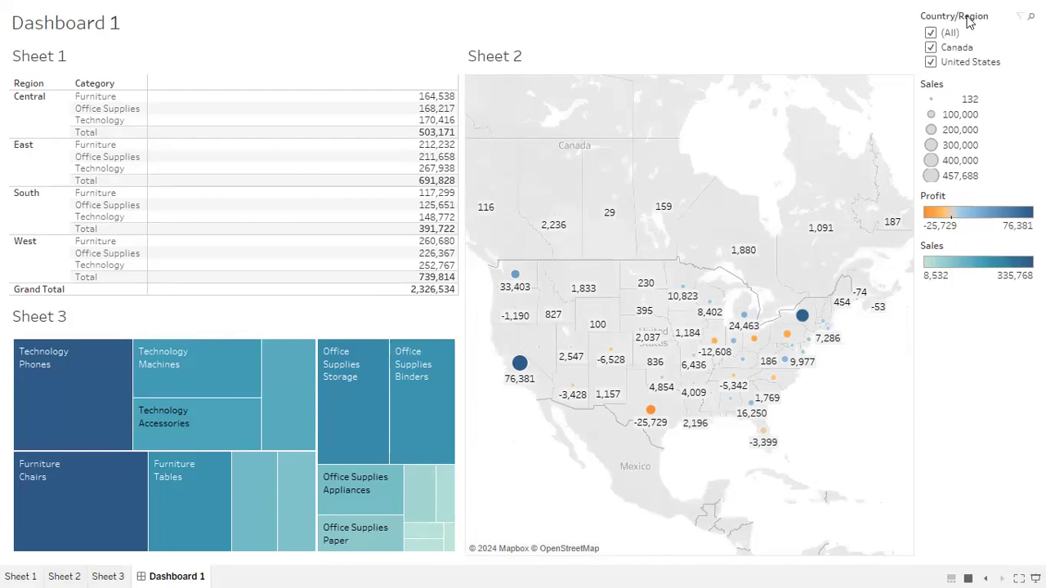
key(Escape)
- Apply Sheet 1's Country/Region filter to all worksheets using this data source
click(119, 544)
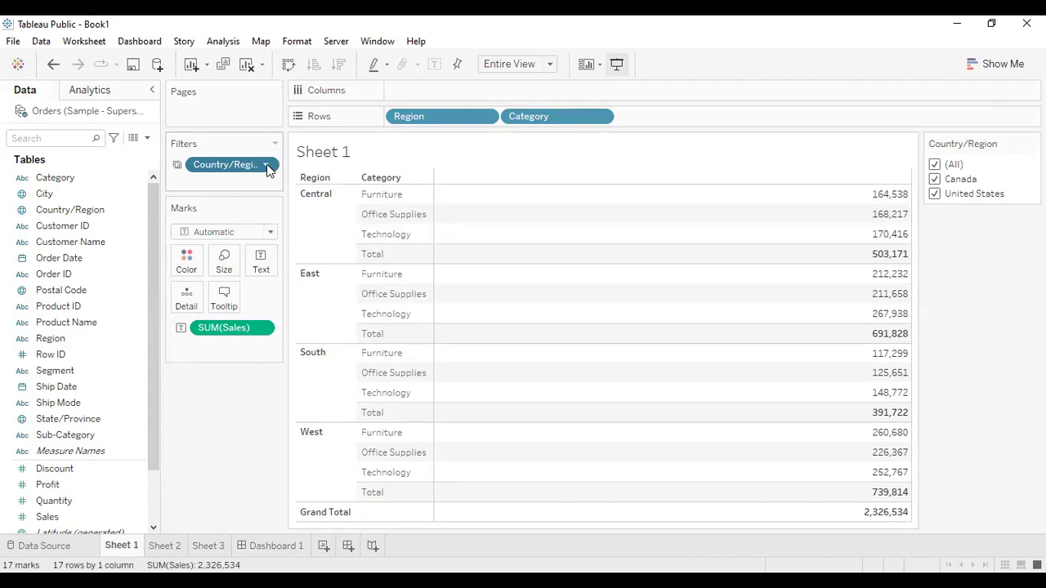
click(272, 166)
mouse_move(281, 259)
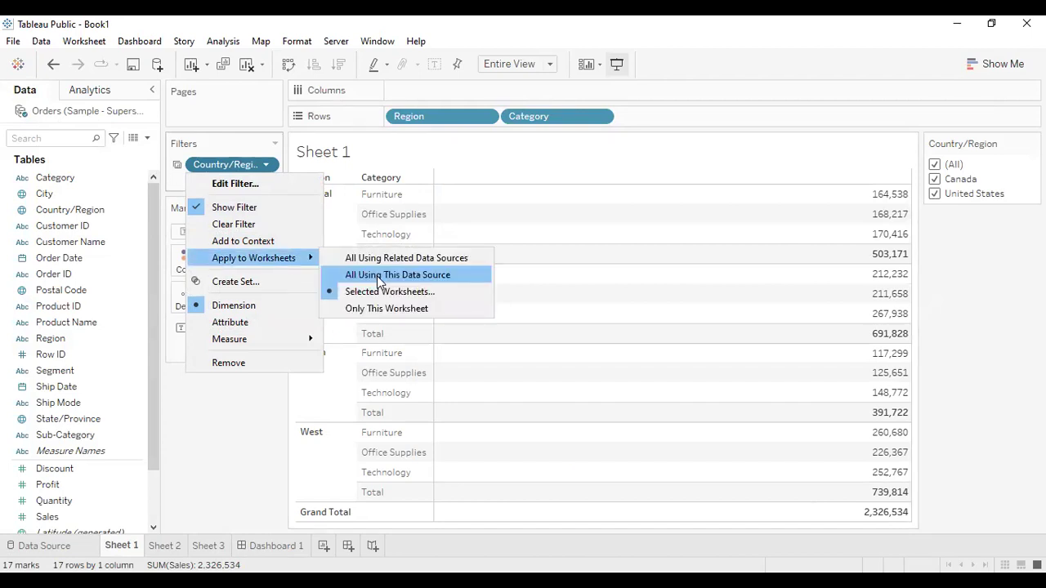
click(378, 278)
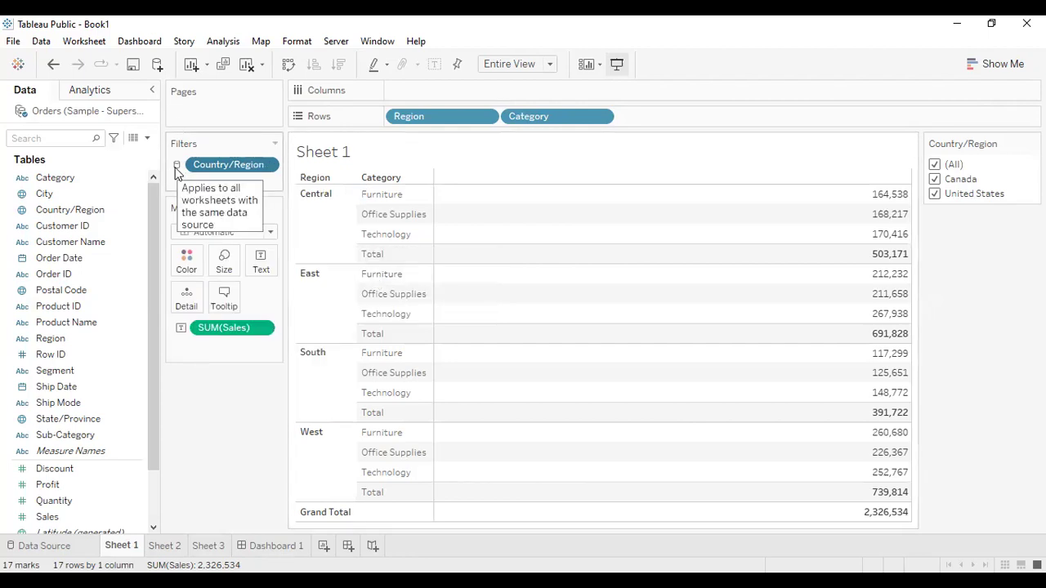
- Add a new worksheet, check which worksheets Sheet 1's Country/Region filter covers, and place State/Province on the new sheet's Rows
click(323, 546)
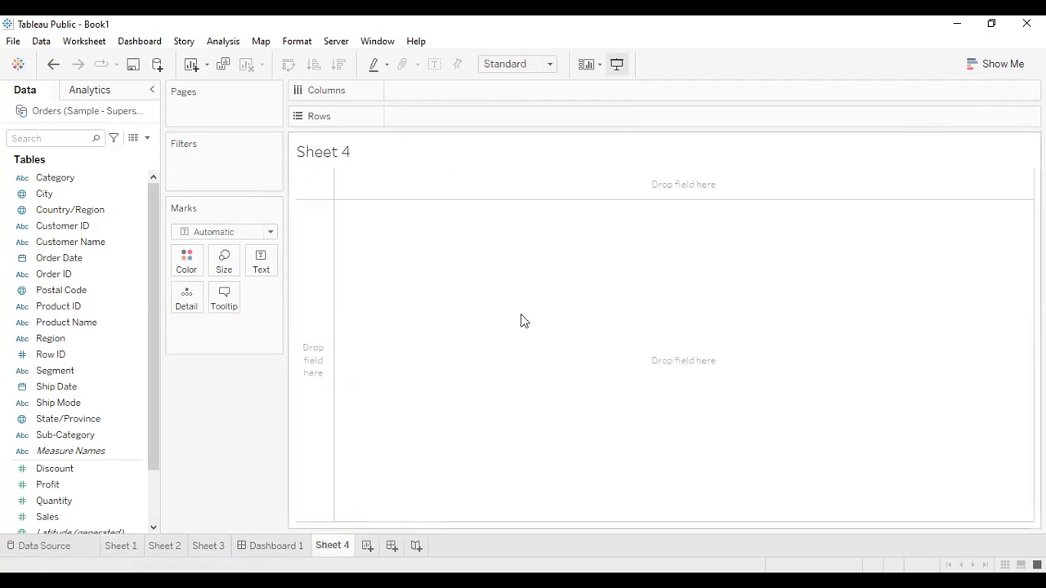
click(128, 552)
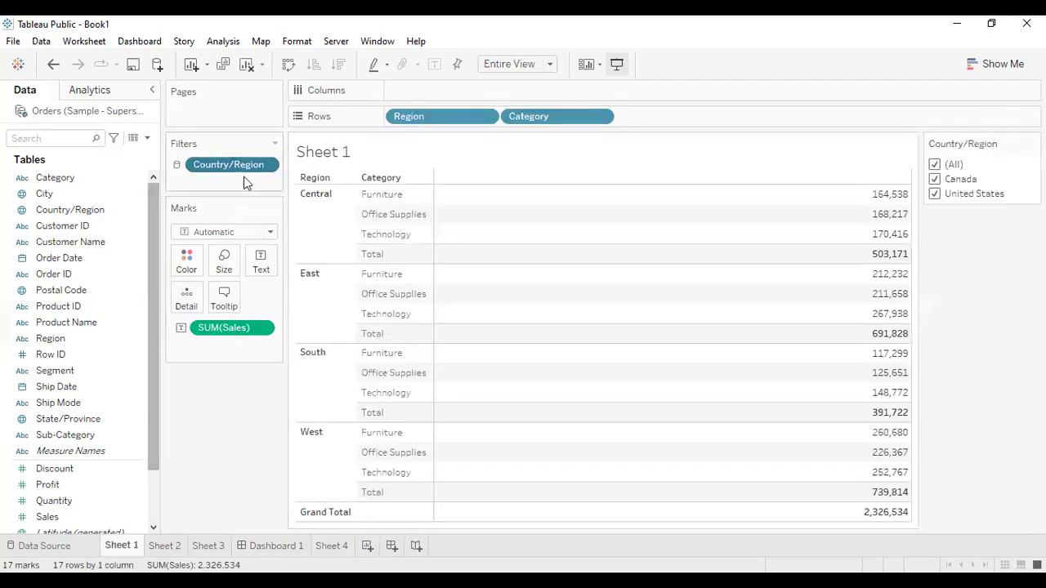
mouse_move(251, 174)
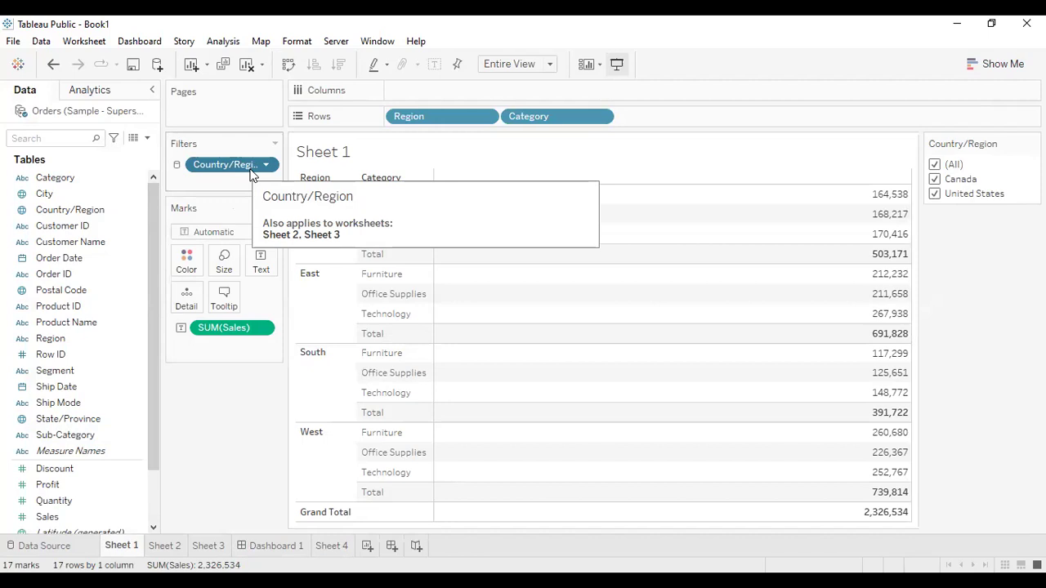
click(331, 545)
click(82, 419)
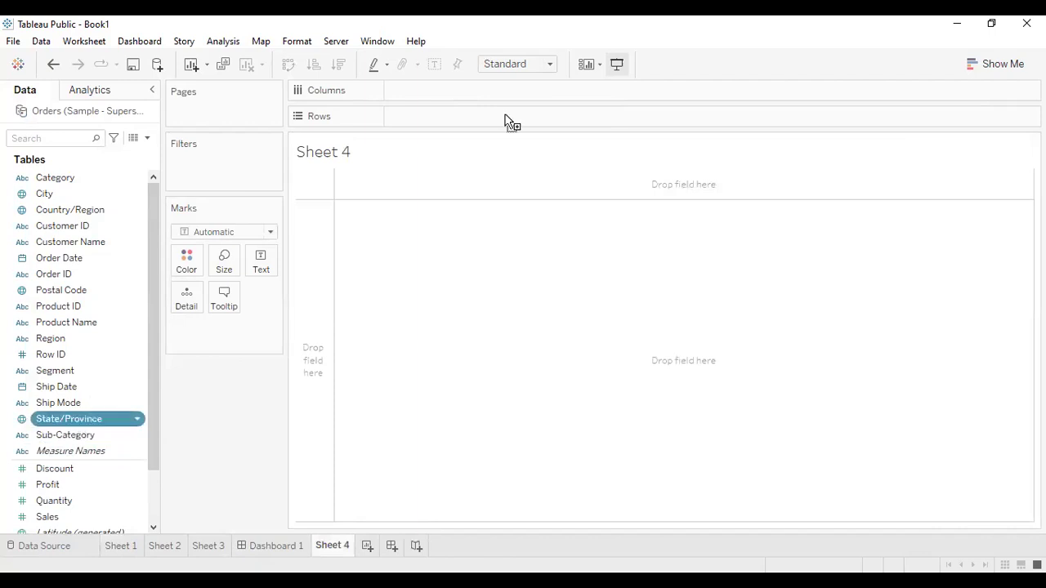
drag(259, 210, 441, 117)
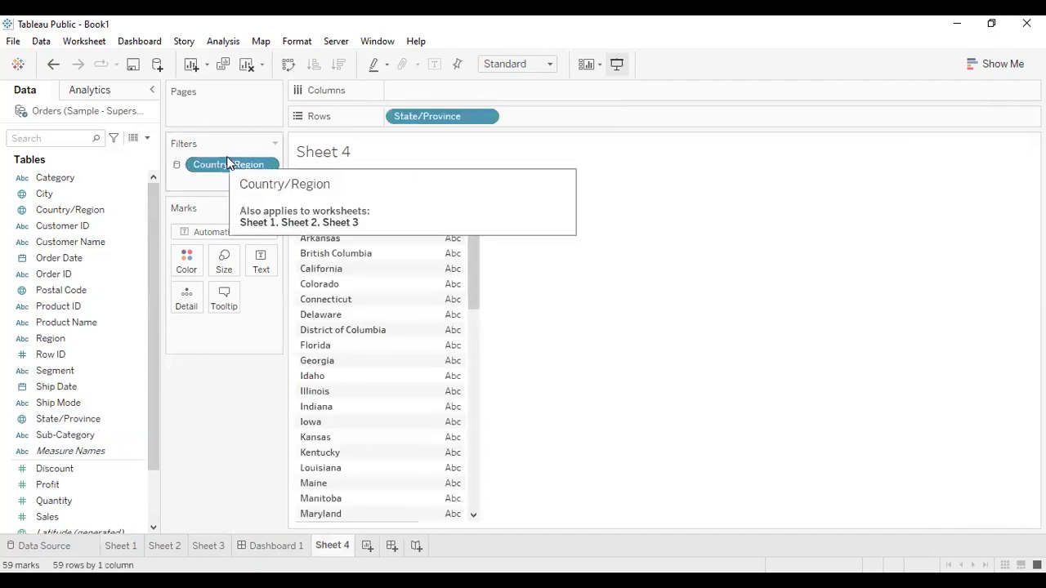
- Remove the shared Country/Region filter from Sheet 3 and check the Filters shelf on Sheets 1 and 2
click(208, 545)
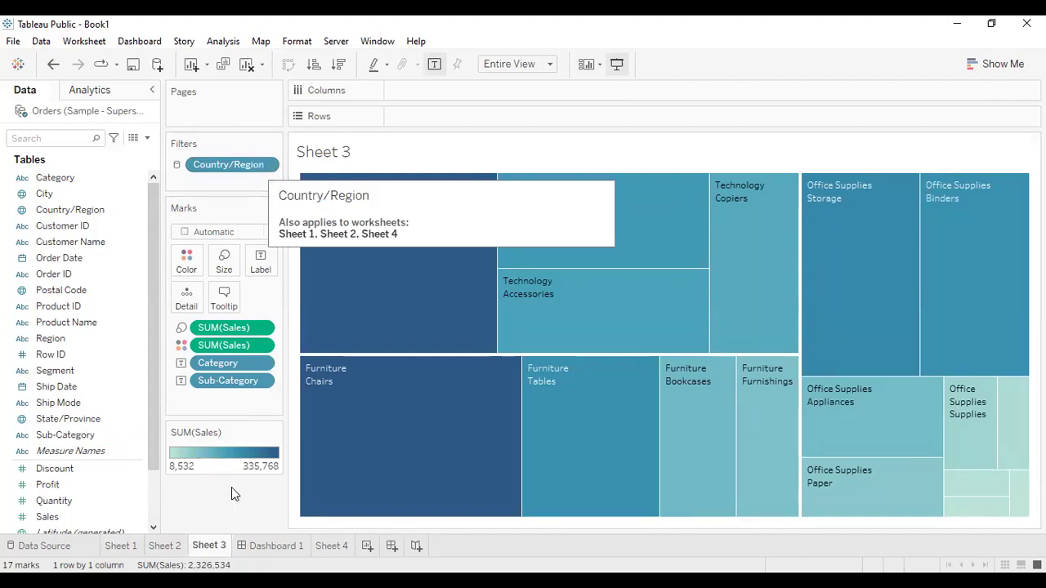
mouse_move(339, 548)
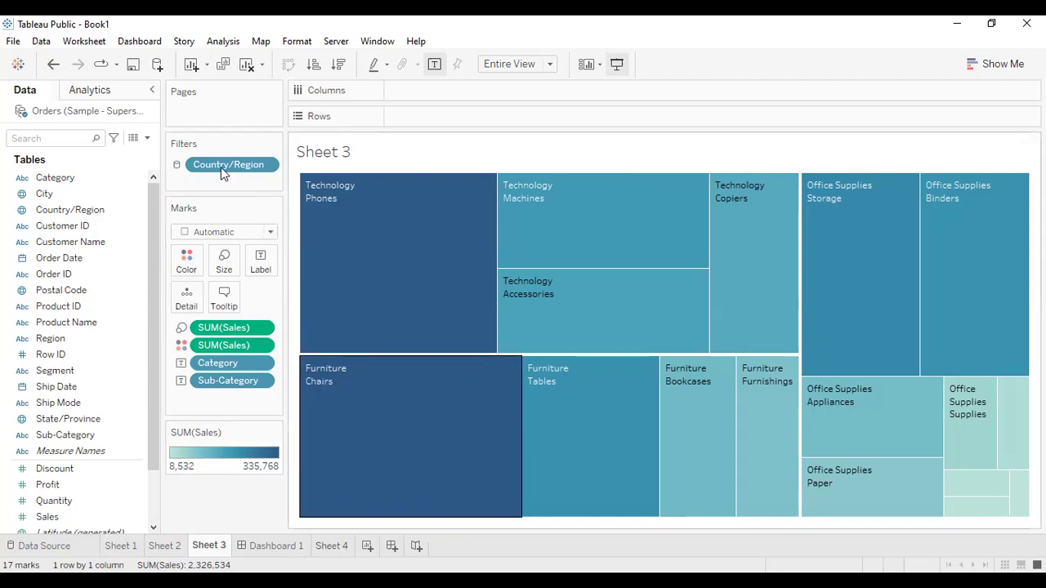
drag(222, 164, 57, 325)
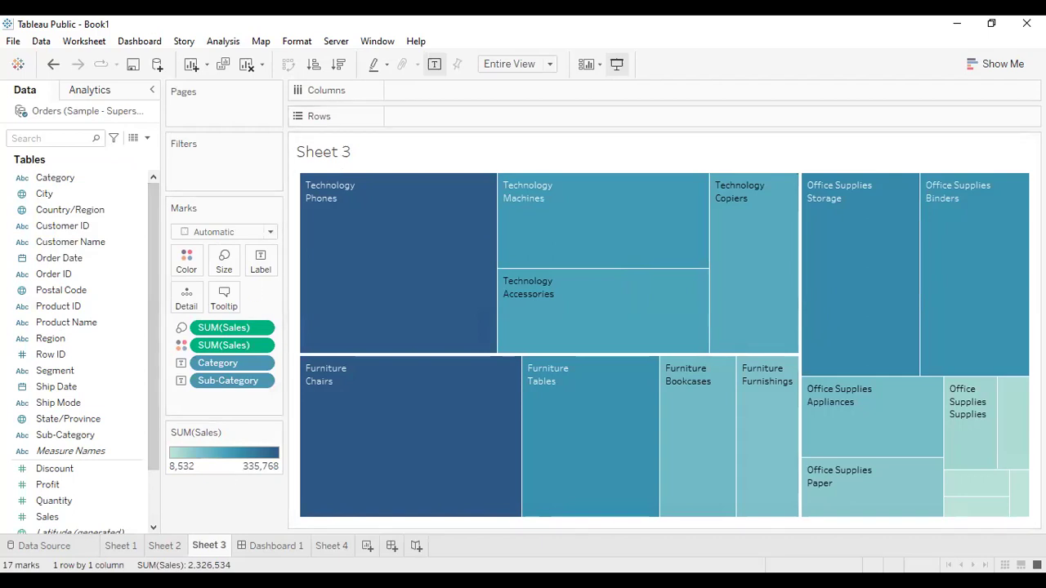
click(114, 545)
click(166, 547)
click(210, 547)
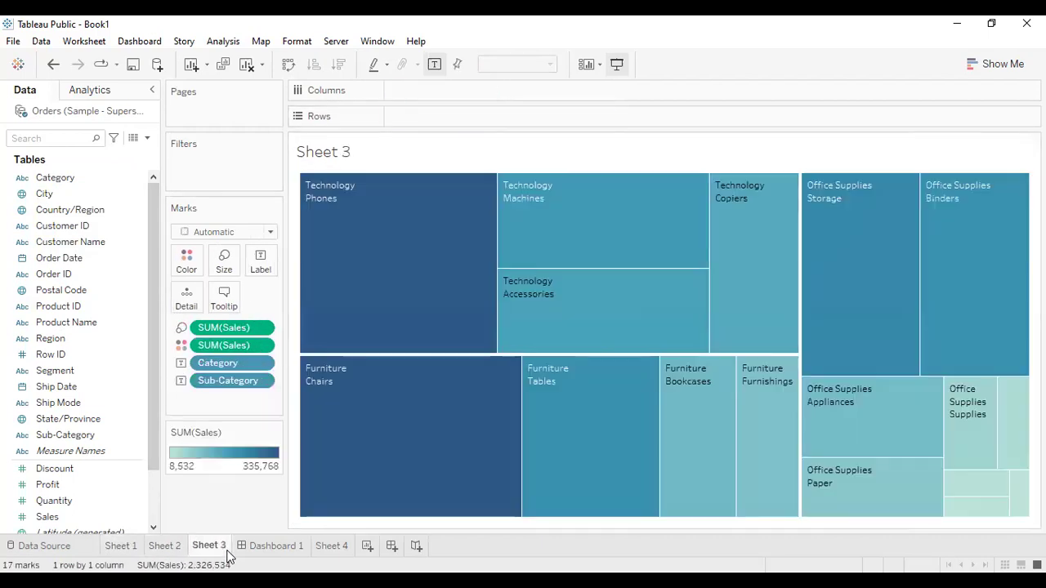
click(178, 552)
- Add a Country/Region filter with all values selected to Sheet 1, and check the Filters shelves of Sheets 4 and 2
click(121, 551)
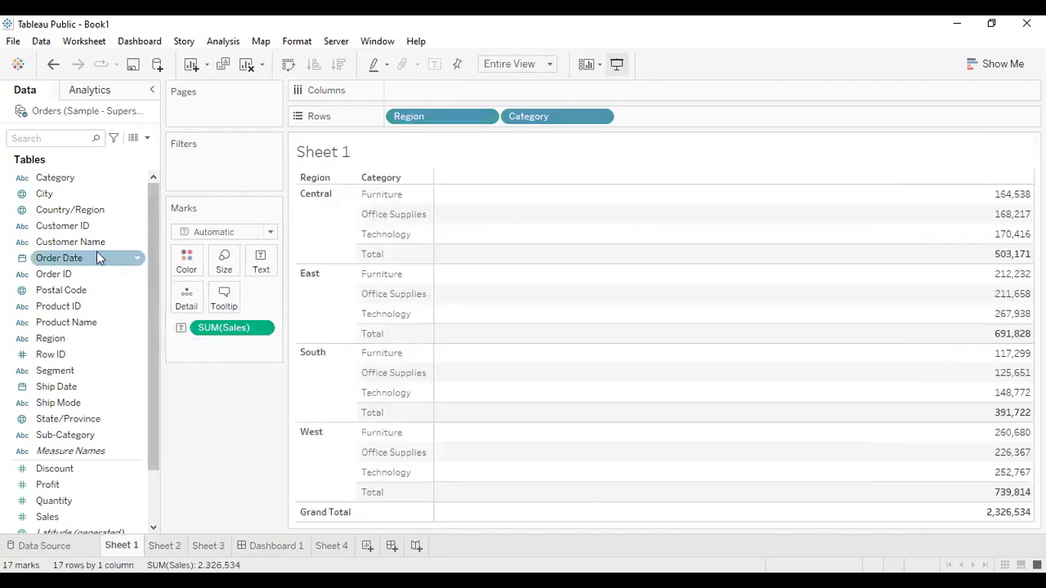
drag(100, 202, 228, 174)
click(397, 352)
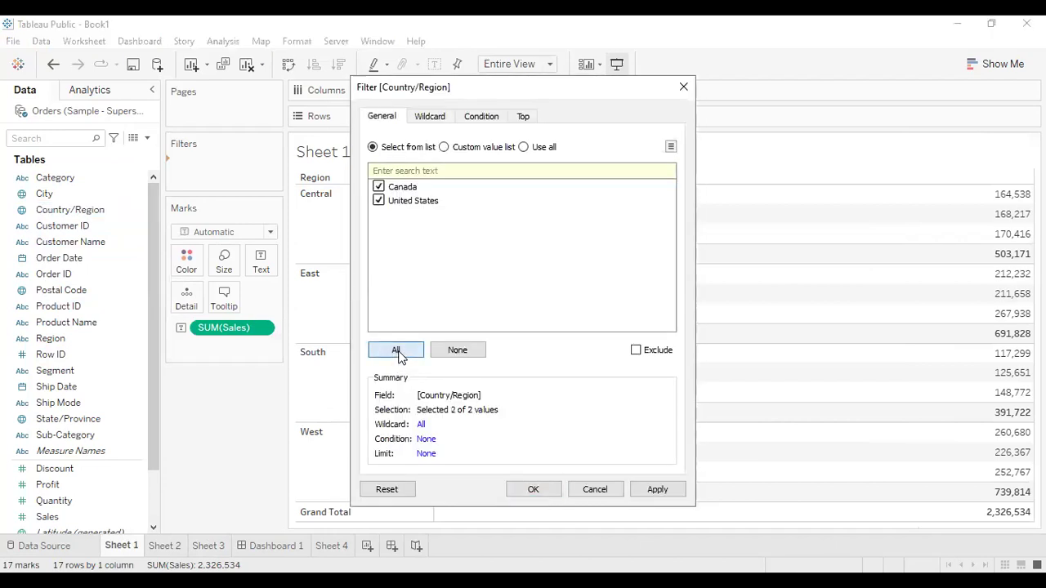
click(533, 490)
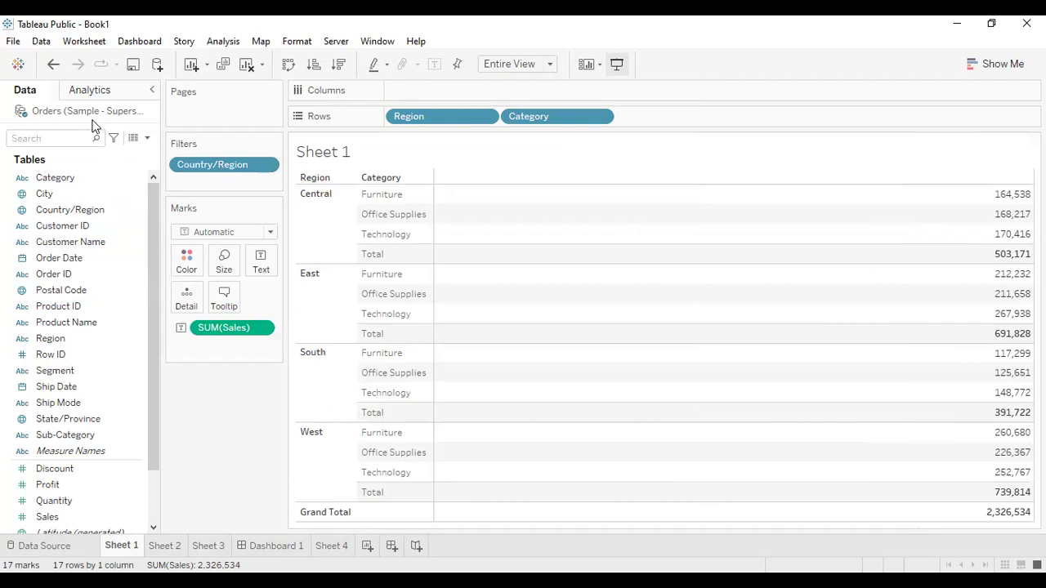
click(330, 545)
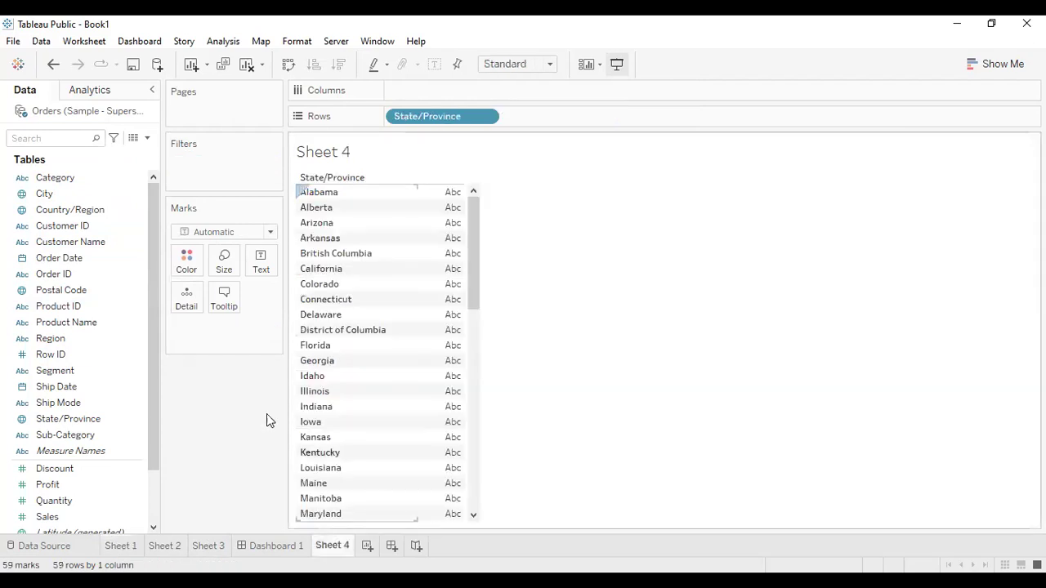
click(114, 549)
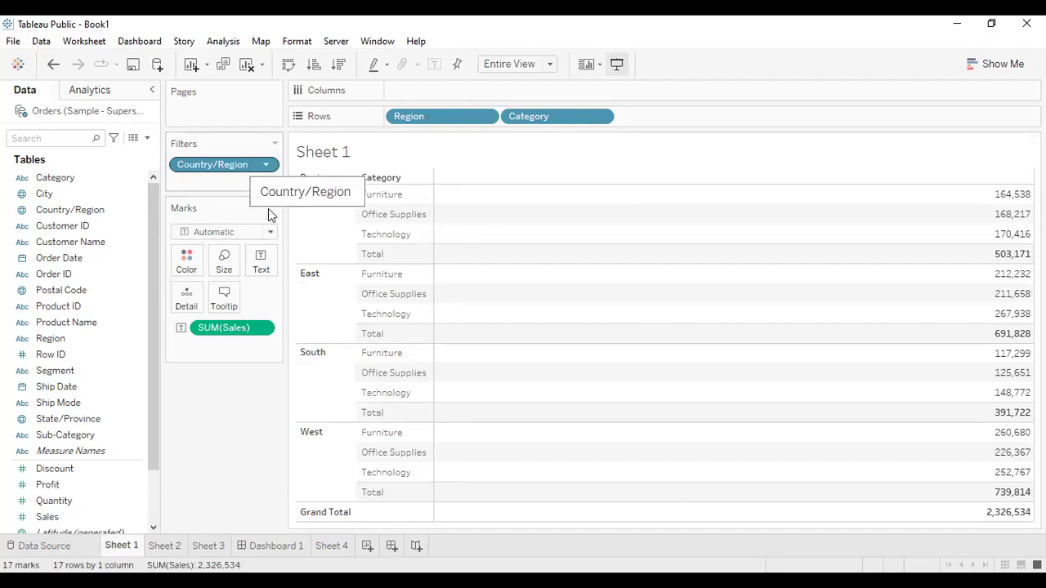
click(172, 549)
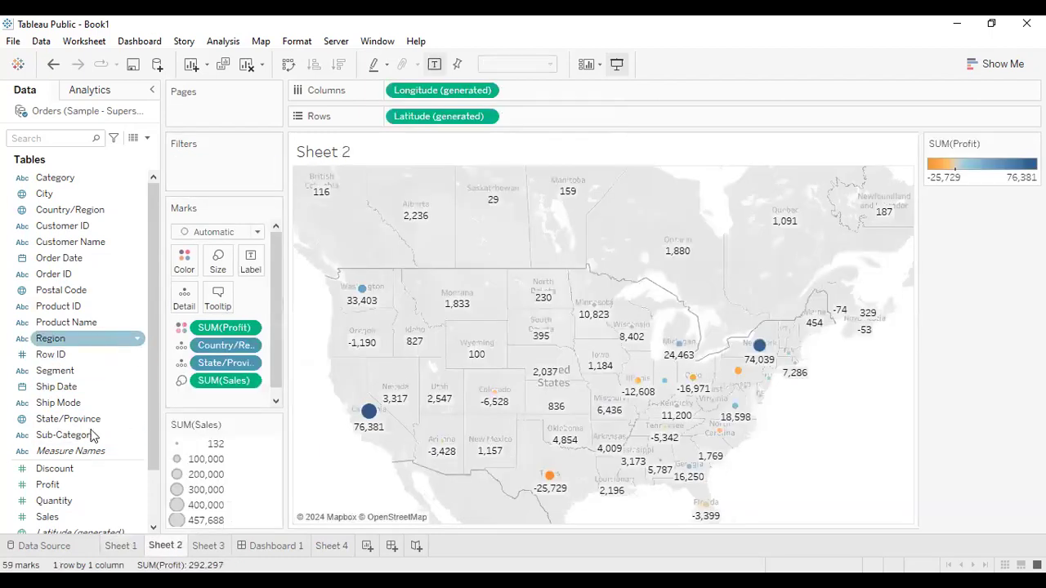
- Apply Sheet 1's Country/Region filter to the selected worksheets Sheet 2, Sheet 3 and Sheet 4
click(120, 546)
click(269, 166)
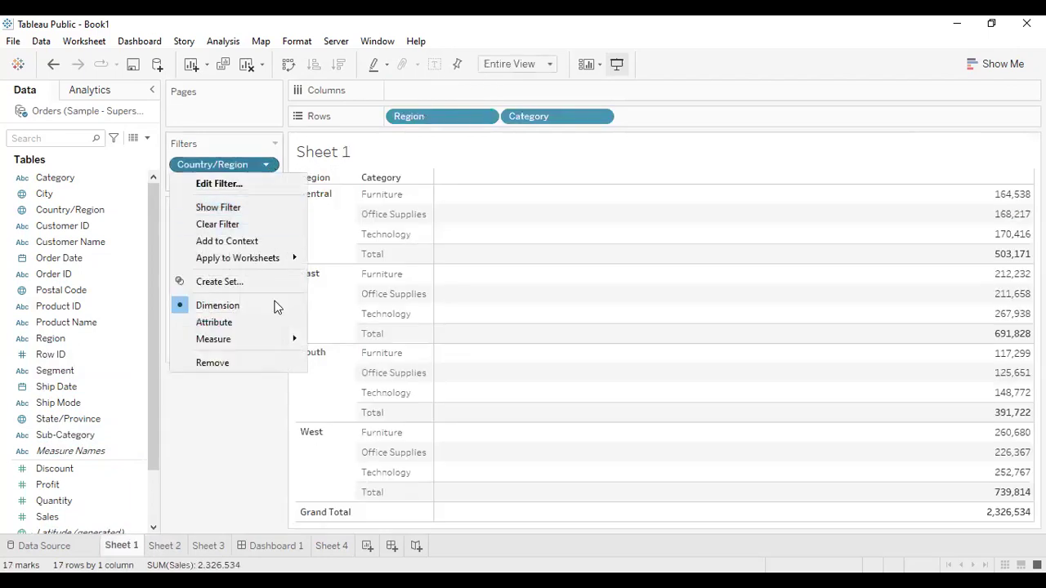
mouse_move(274, 258)
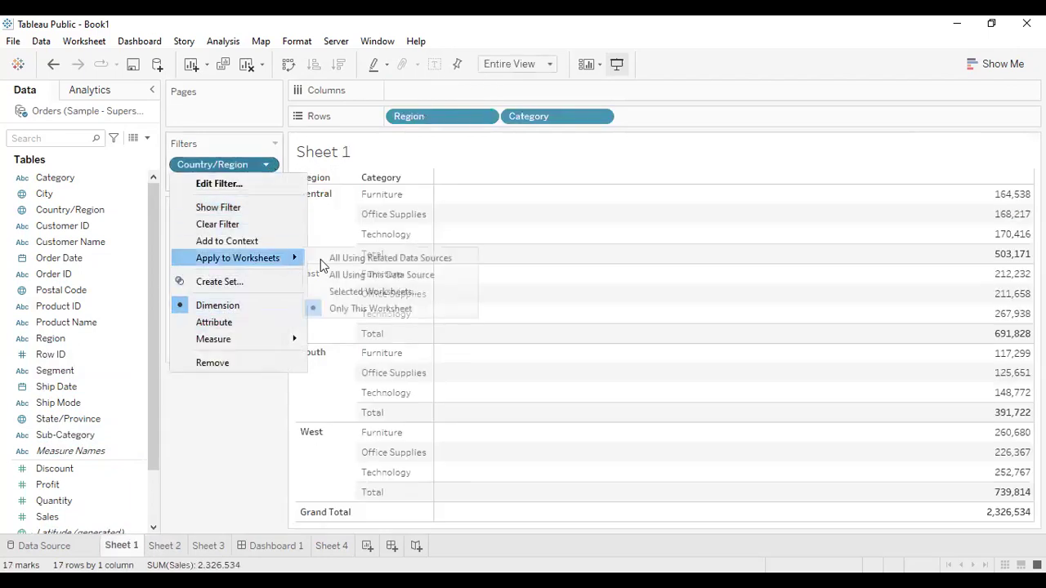
click(373, 292)
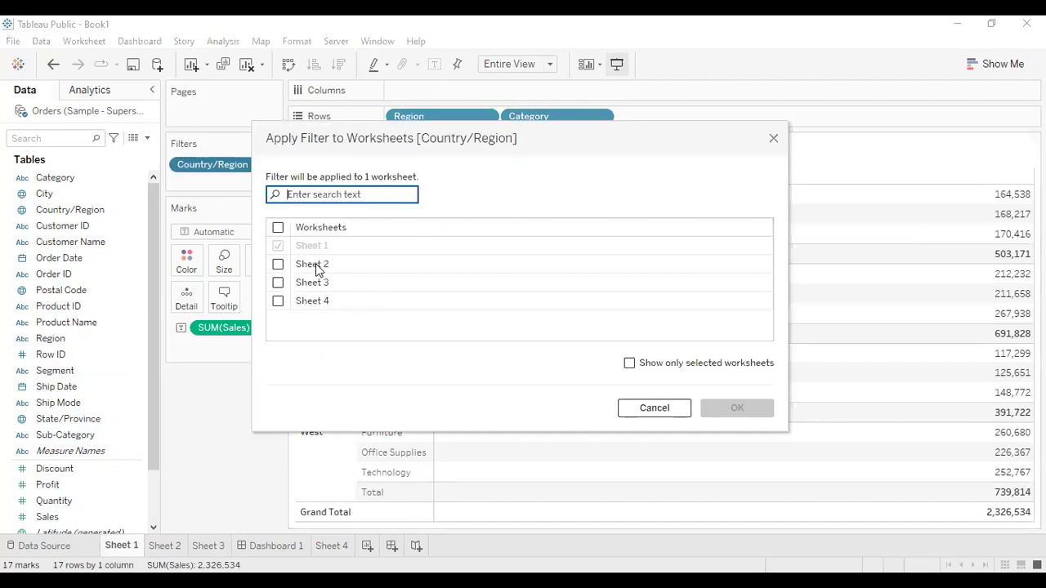
click(278, 264)
click(277, 283)
click(278, 301)
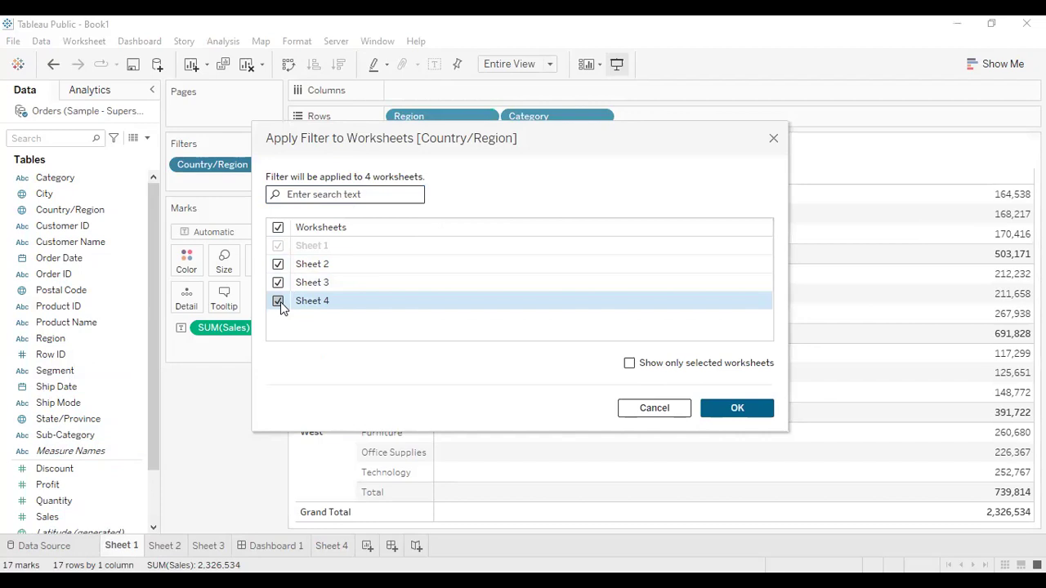
click(759, 411)
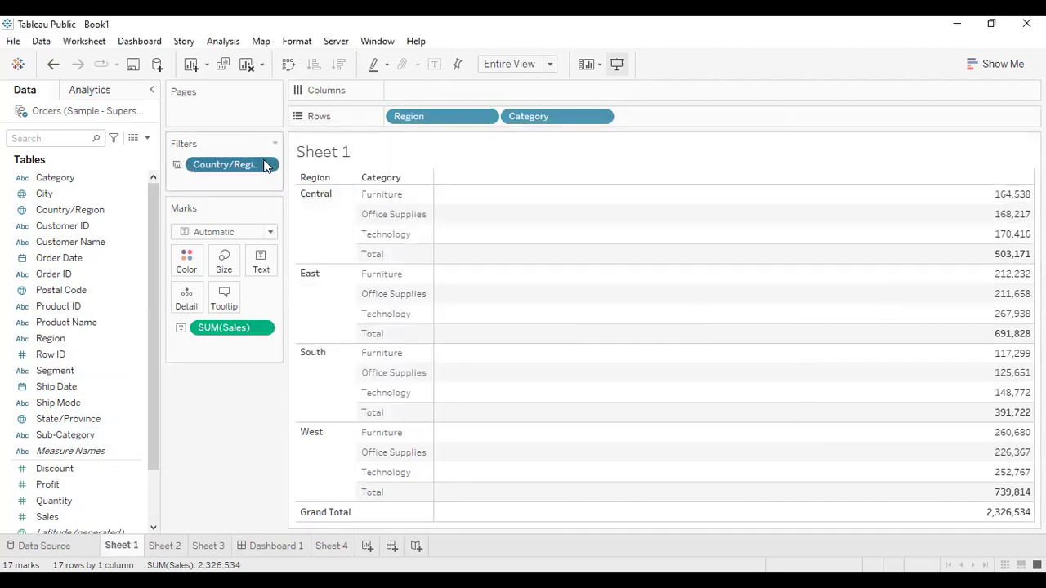
- Show the Country/Region filter control on both Sheet 1 and Sheet 2
click(265, 164)
click(265, 207)
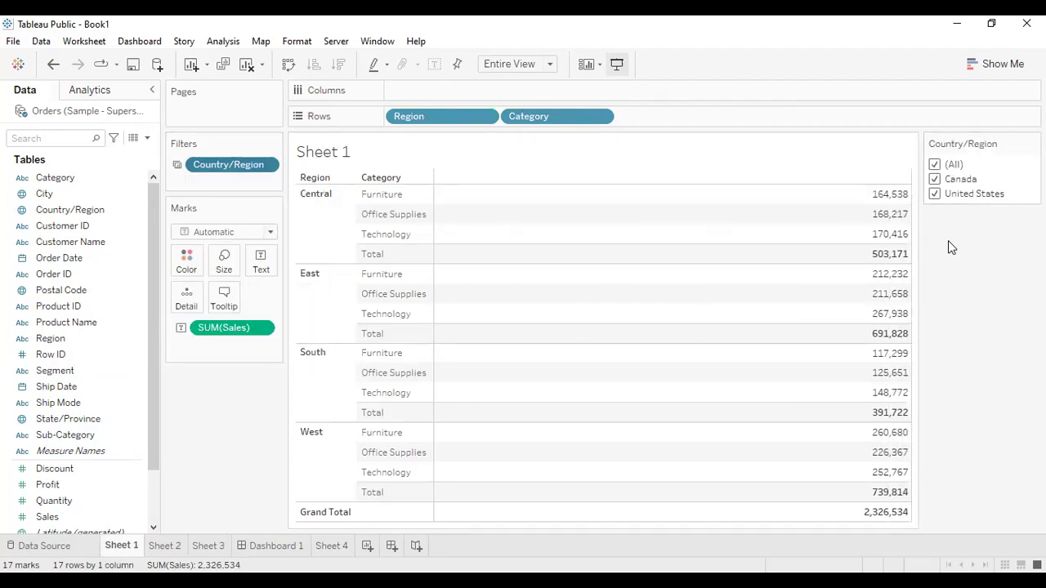
click(174, 545)
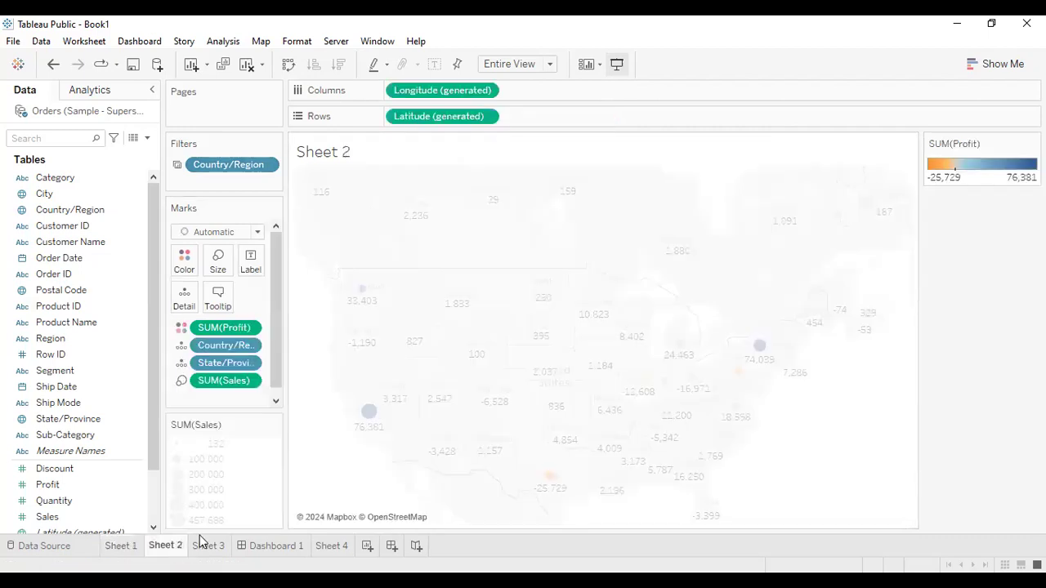
click(265, 164)
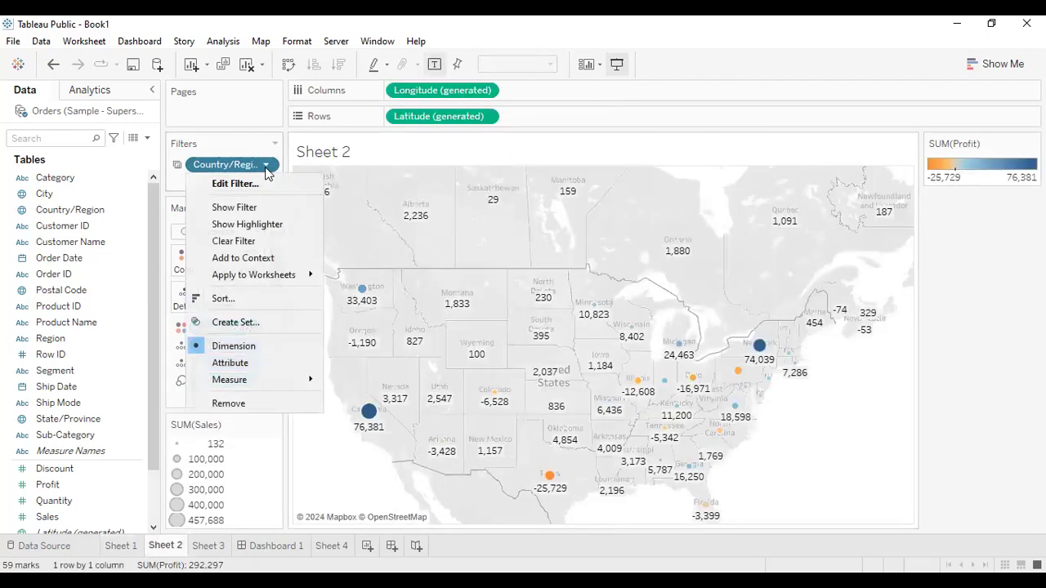
click(256, 208)
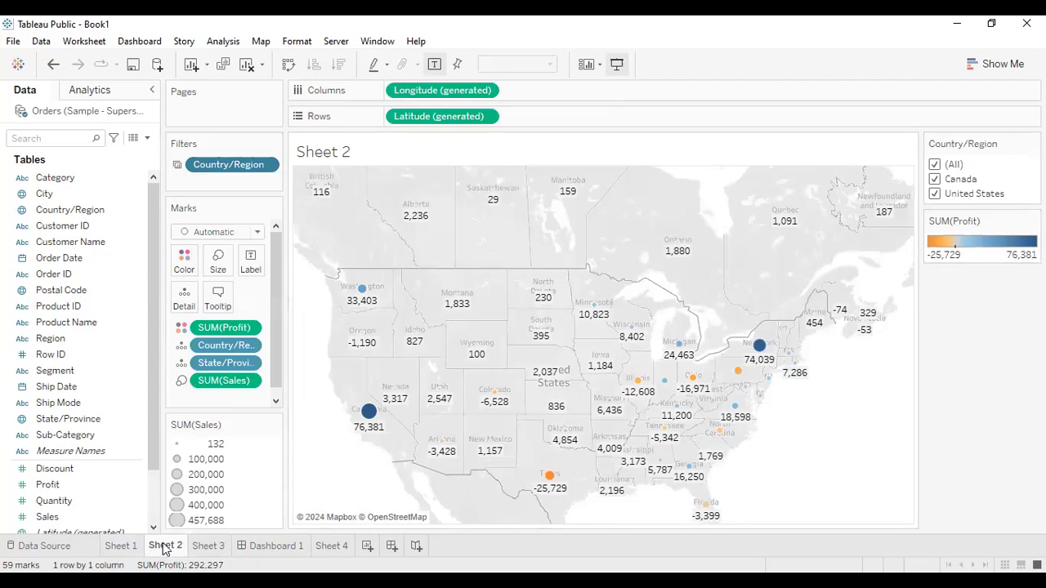
- Test the shared filter by clearing Canada on Sheet 2 and comparing the sales table on Sheet 1
click(936, 182)
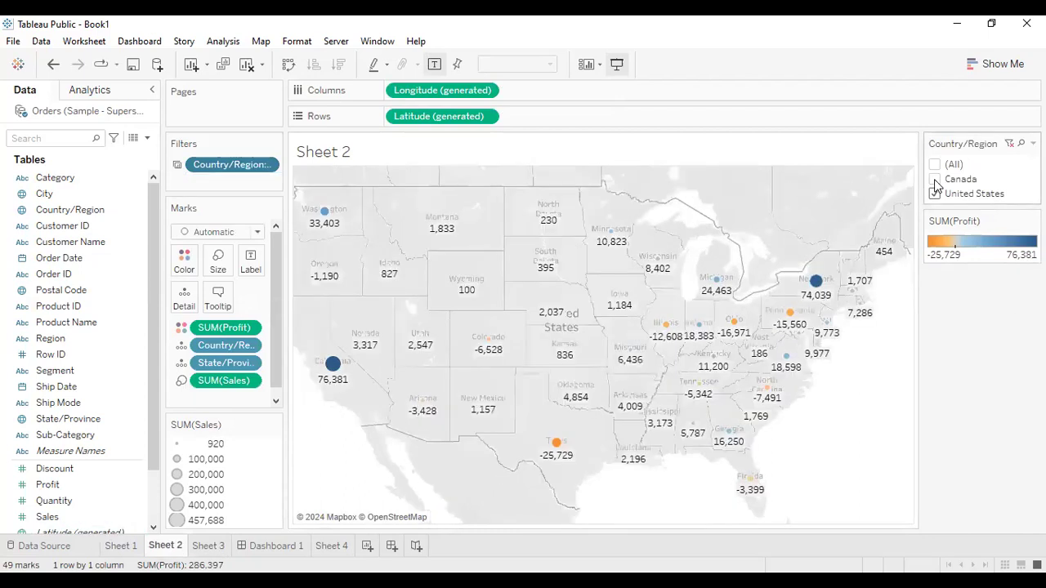
click(122, 546)
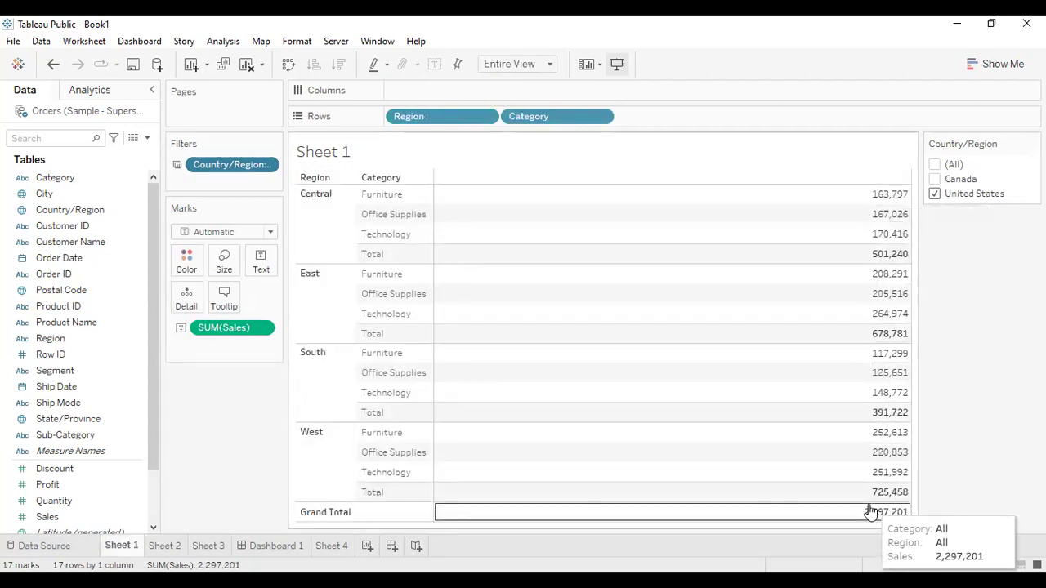
click(166, 545)
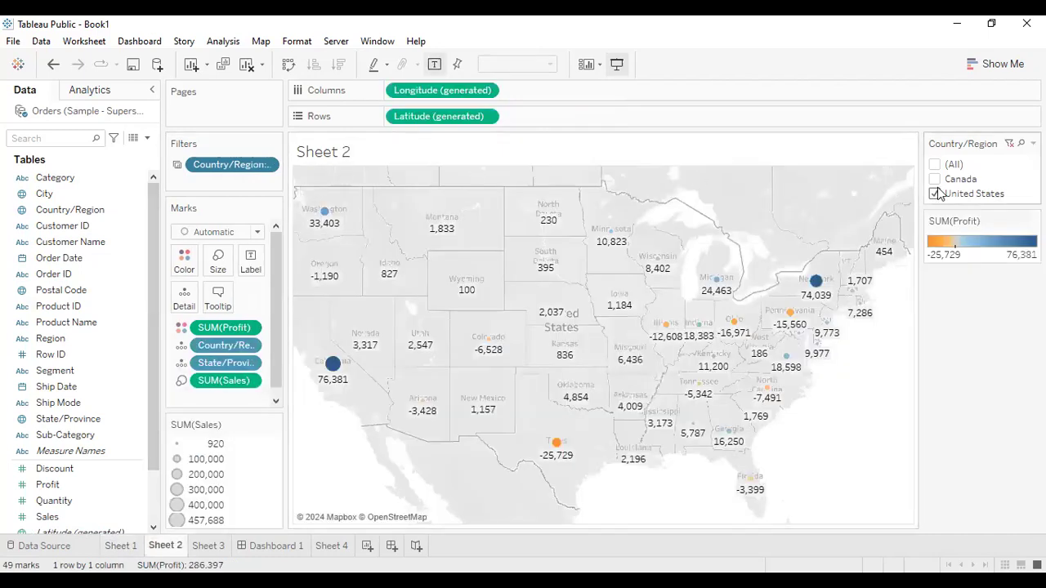
click(934, 179)
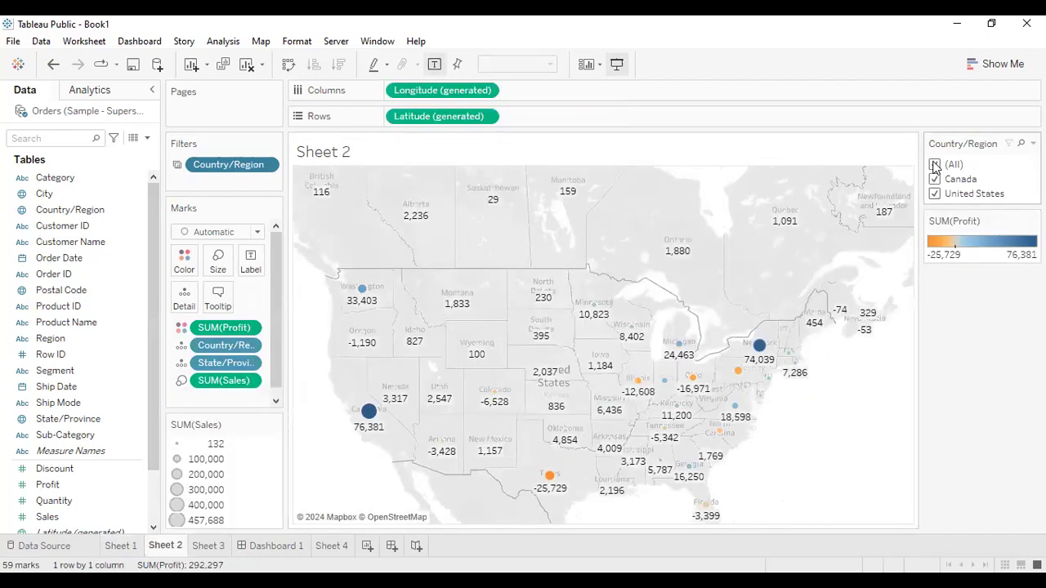
click(935, 178)
click(131, 545)
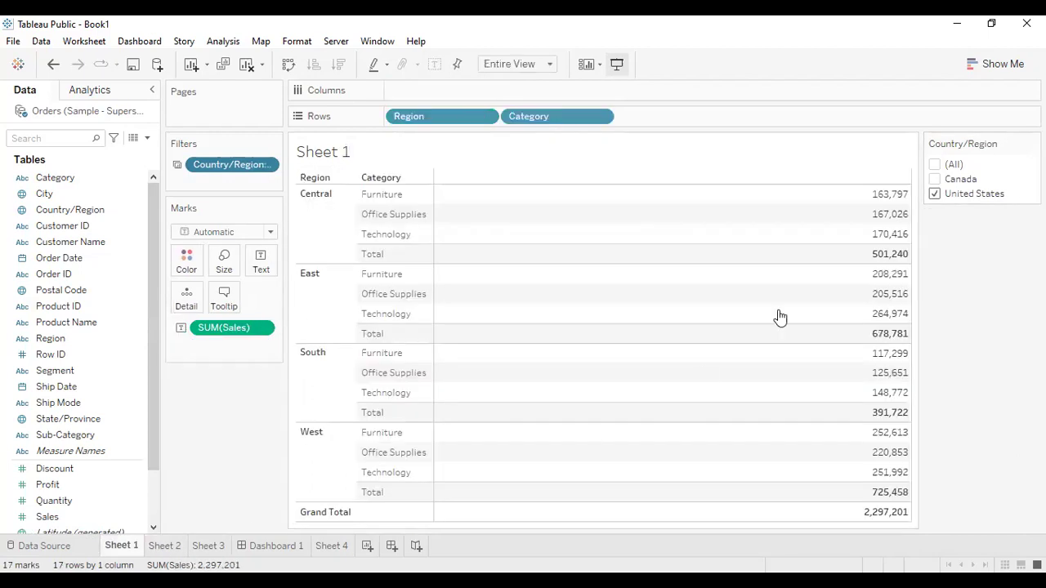
- Reselect all Country/Region values on Sheet 1 and compare the result with Sheet 2's map
click(936, 164)
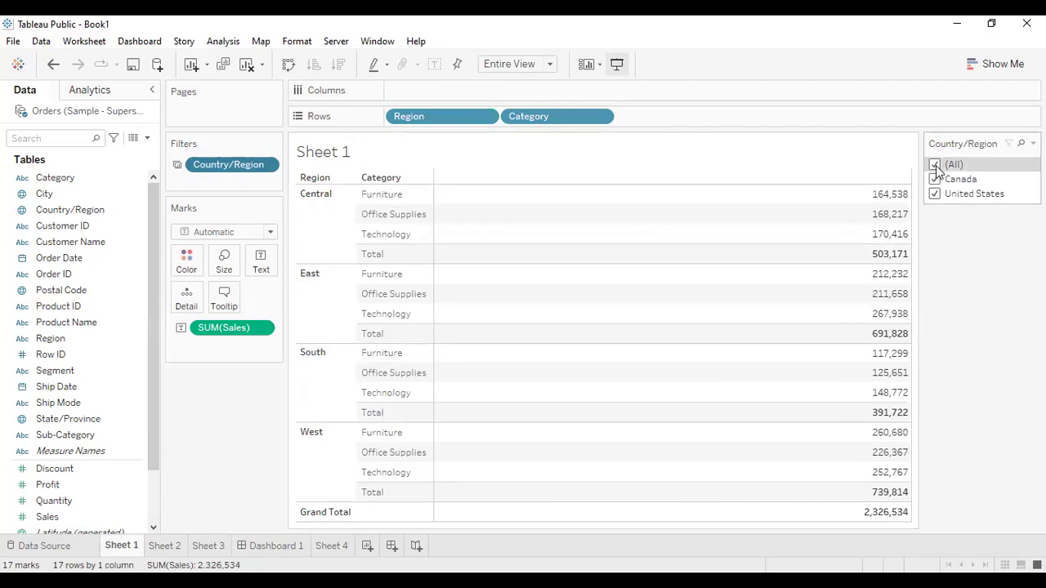
click(158, 550)
click(117, 552)
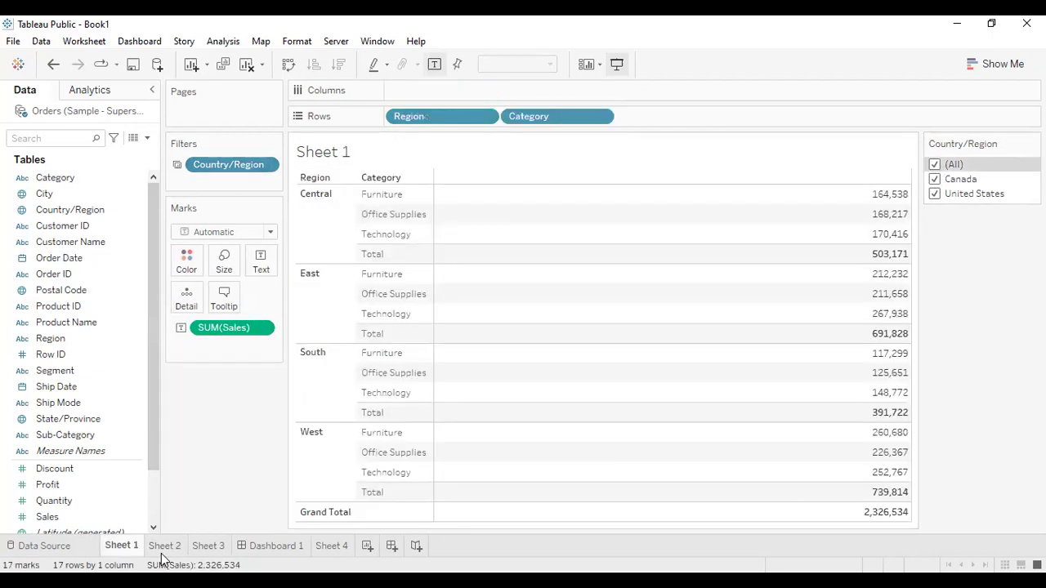
click(162, 554)
click(116, 548)
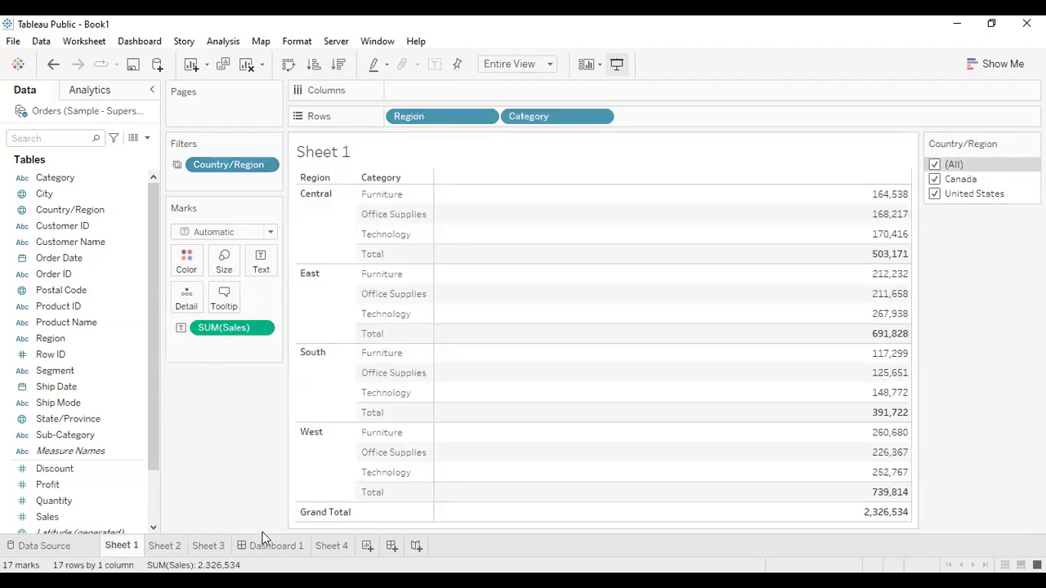
- Test Dashboard 1's Country/Region filter by clearing both countries, selecting only Canada, and restoring both countries
click(318, 548)
click(290, 553)
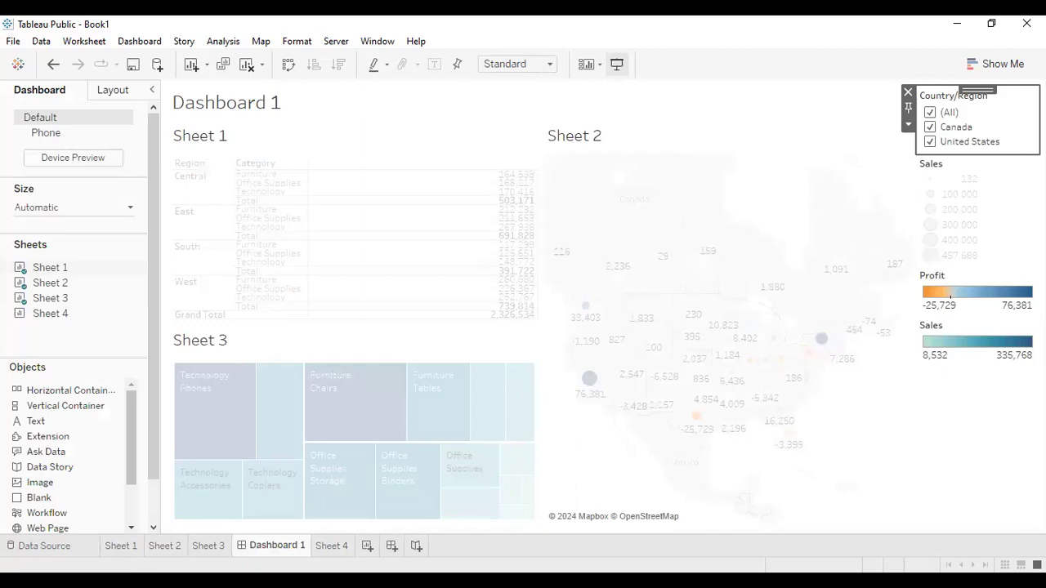
click(929, 127)
click(930, 142)
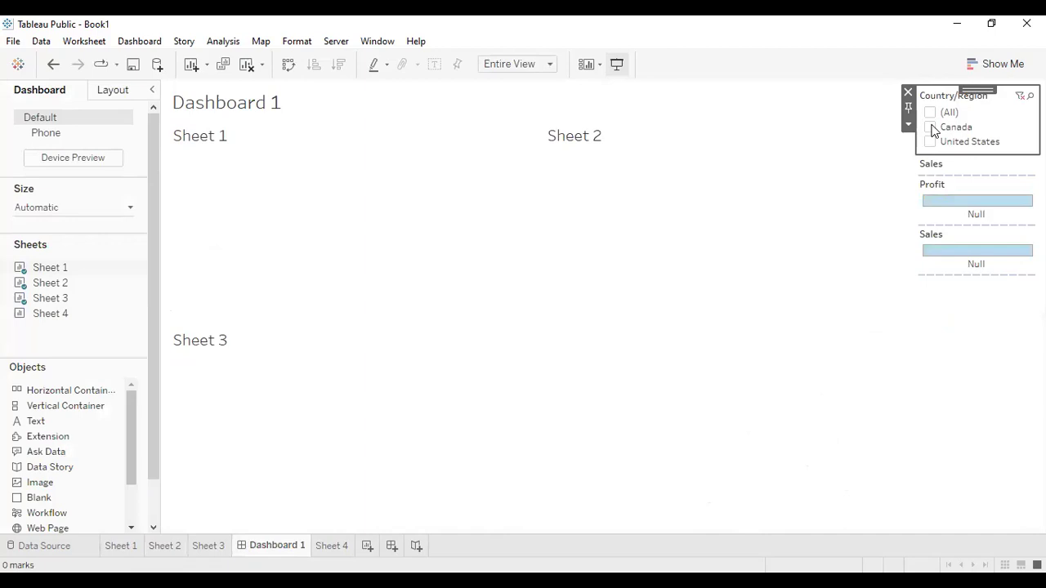
click(931, 127)
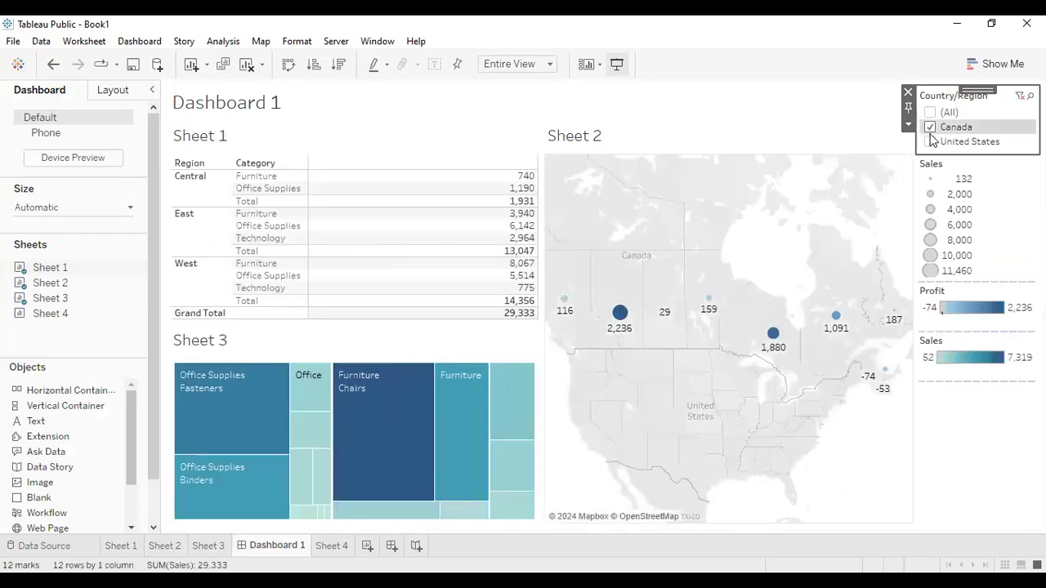
click(930, 127)
click(930, 128)
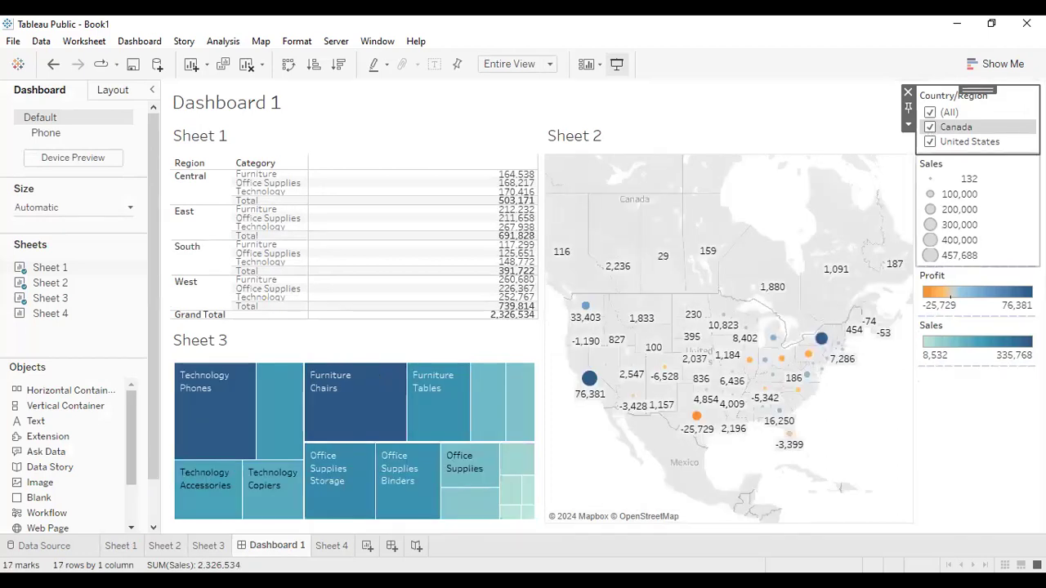
- Remove the map's Sales size legend from Dashboard 1
click(993, 176)
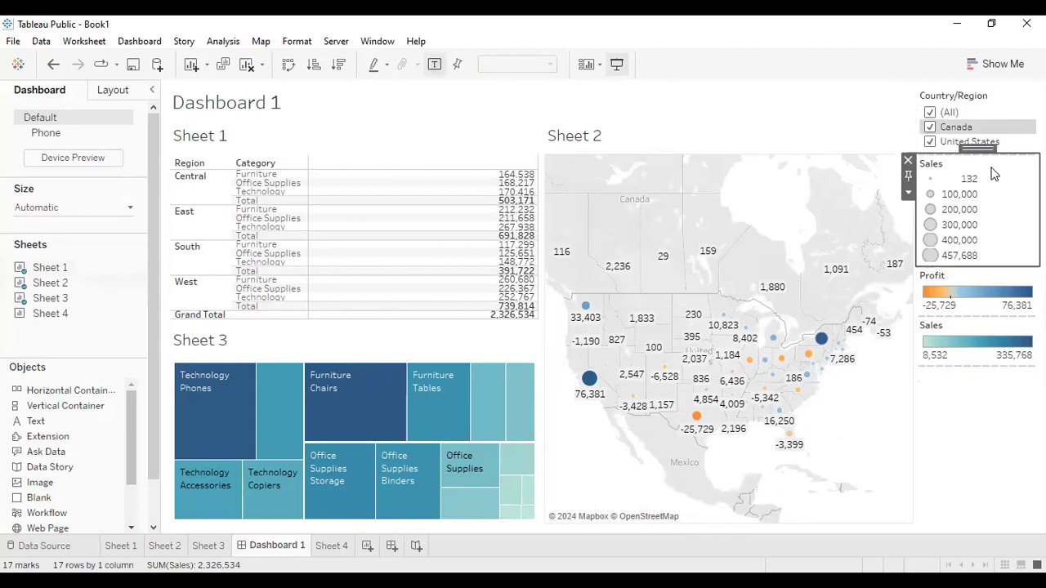
click(907, 160)
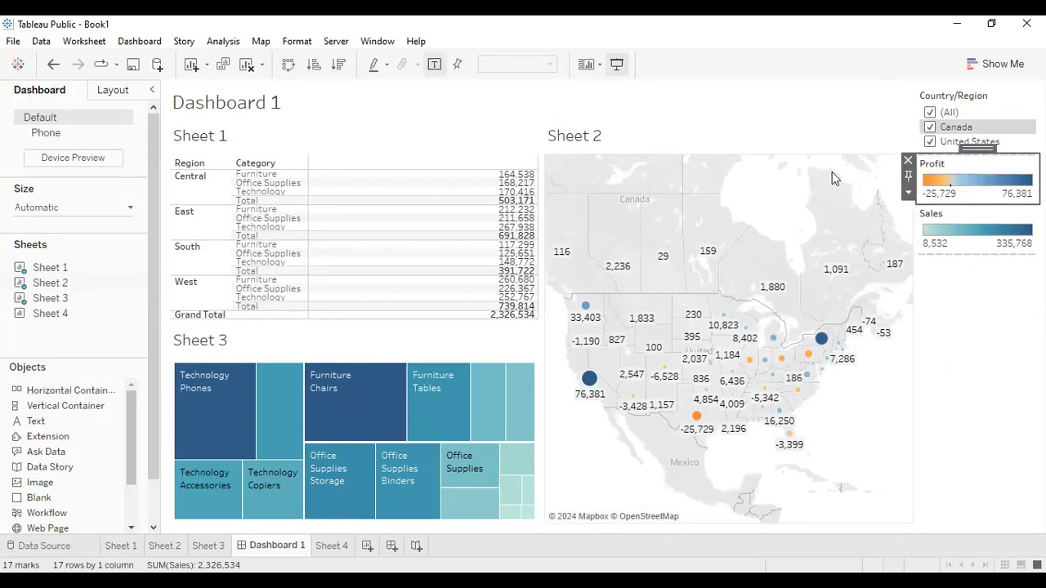
- Apply Sheet 1's Country/Region filter to all worksheets using this data source, and widen its scope to all using related data sources
click(131, 546)
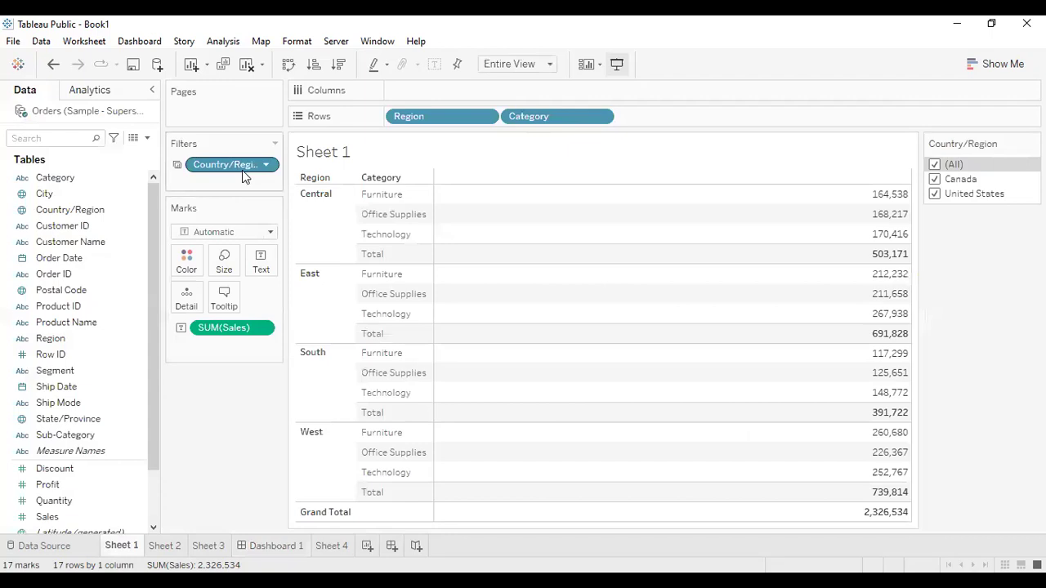
click(266, 166)
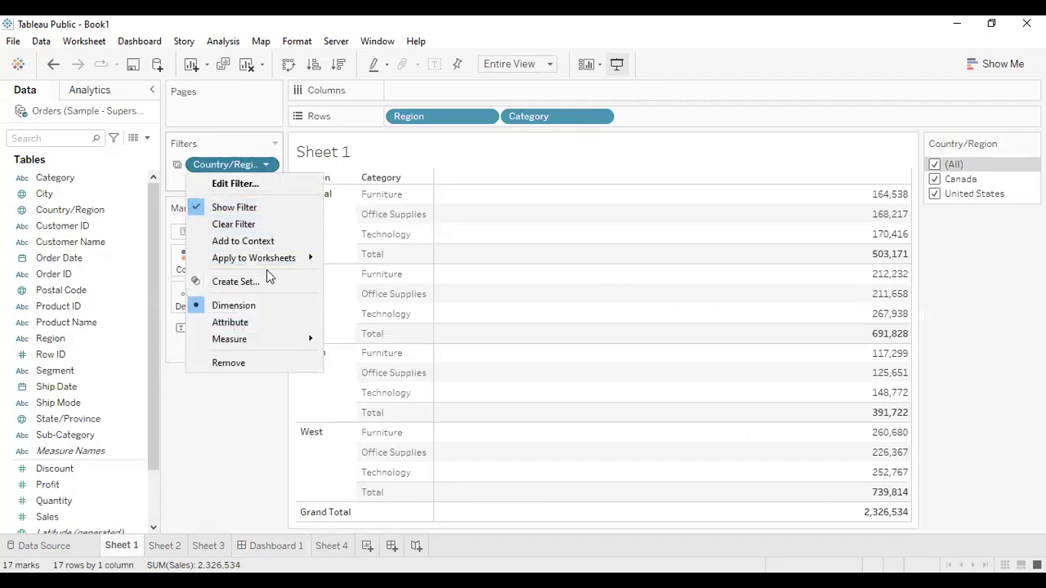
mouse_move(268, 257)
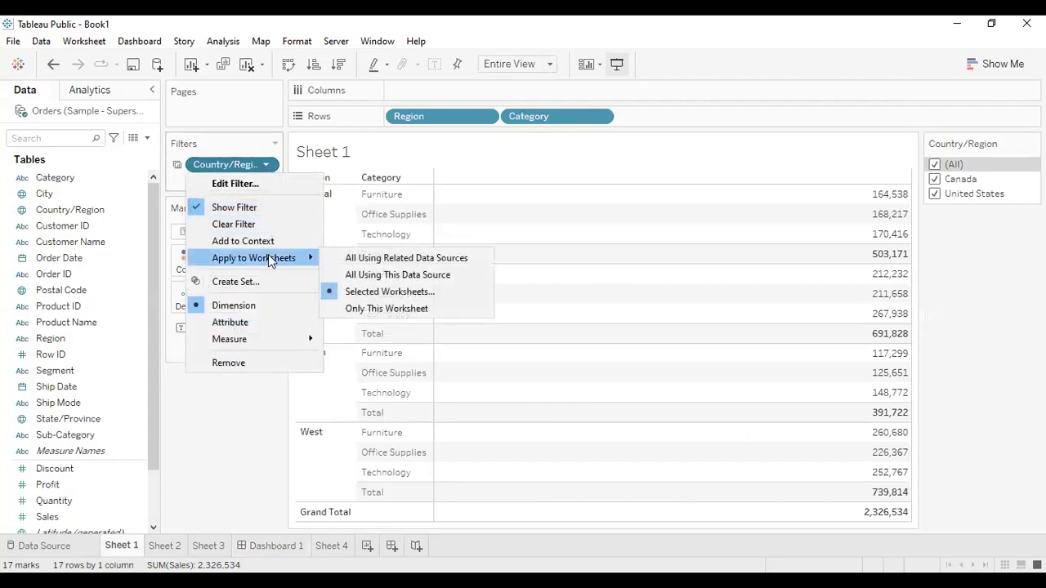
click(401, 274)
click(266, 166)
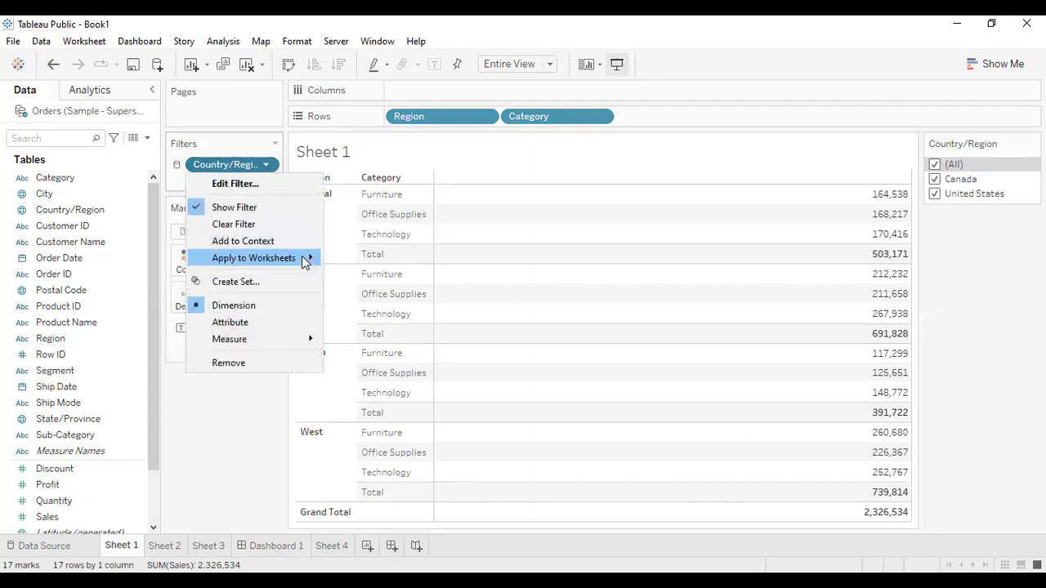
mouse_move(303, 258)
click(399, 259)
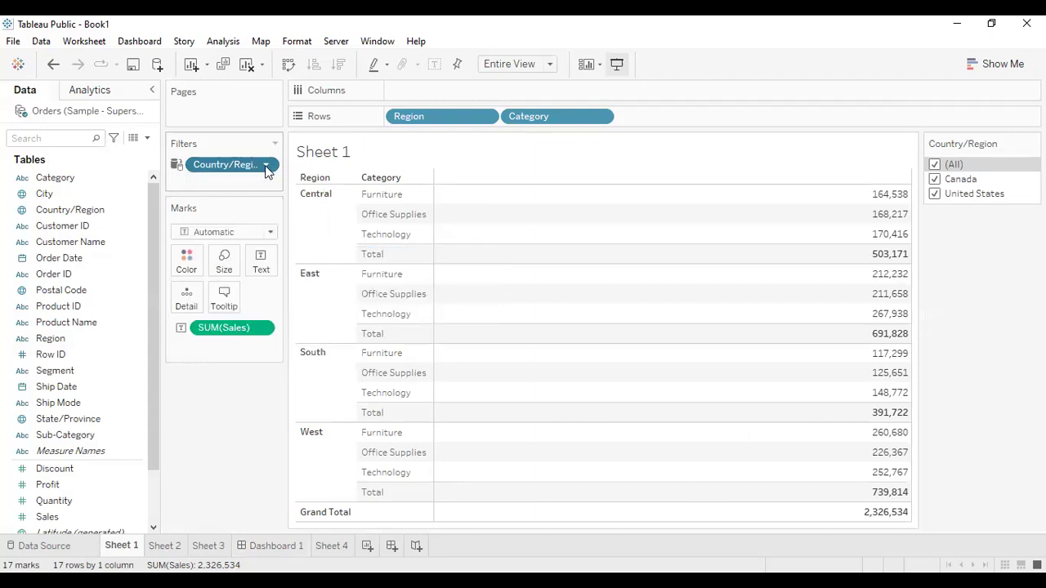
mouse_move(267, 169)
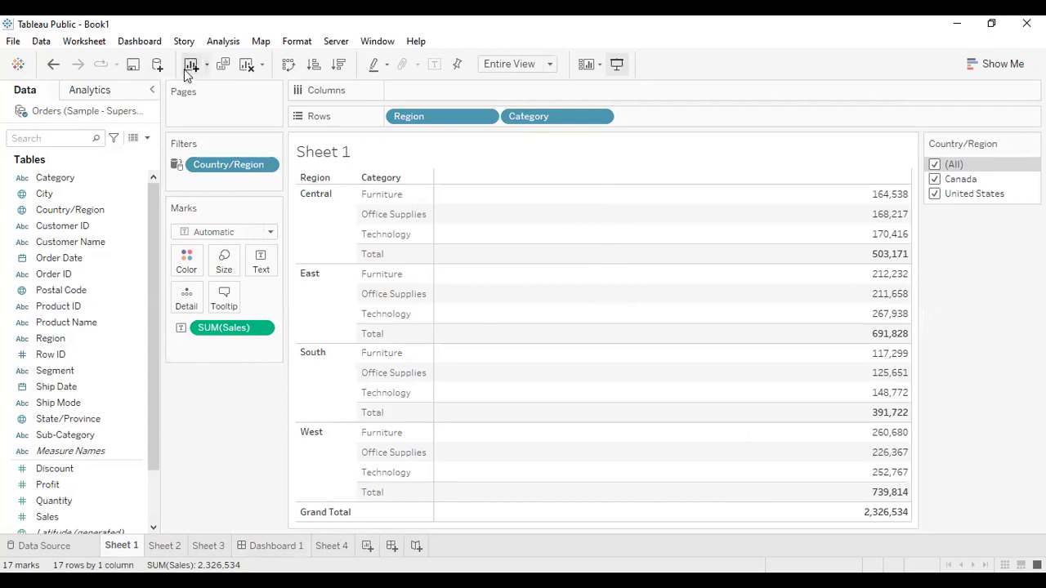
- Connect to the Global Superstore Excel workbook in the nested Data Sources folder under Tableau Notes and add its Order Master Data table
click(157, 64)
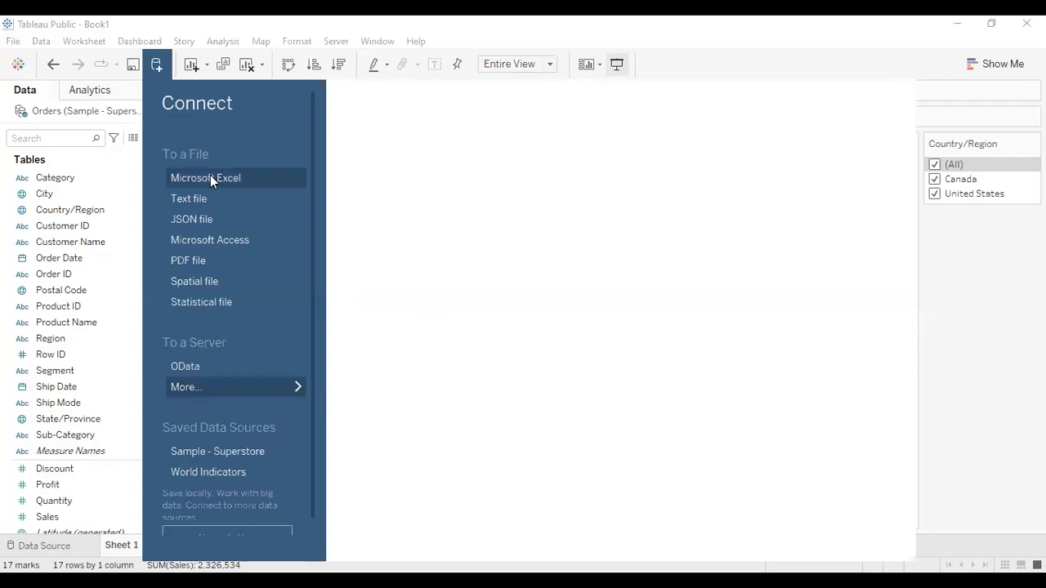
click(210, 177)
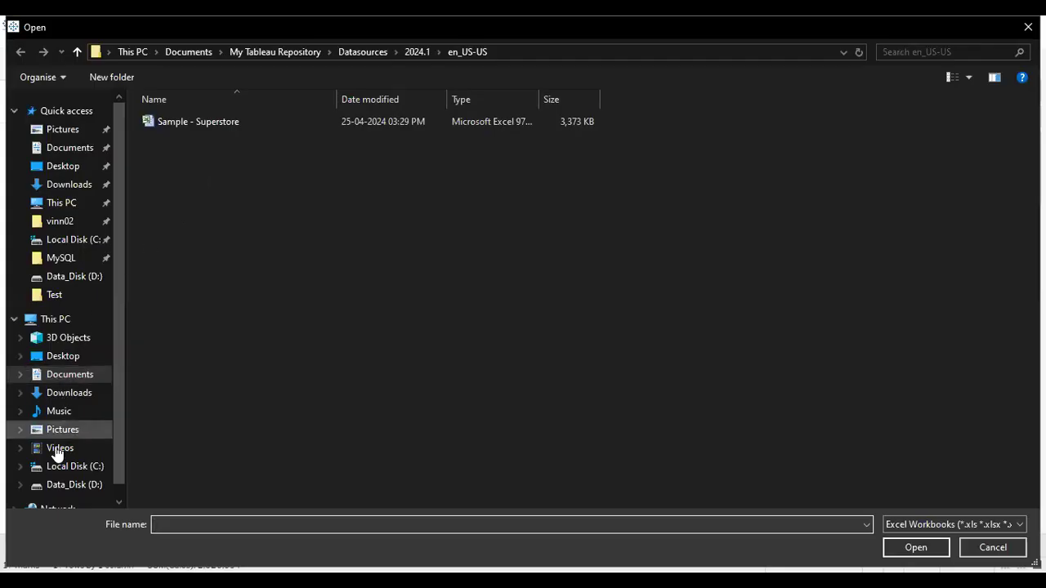
click(82, 484)
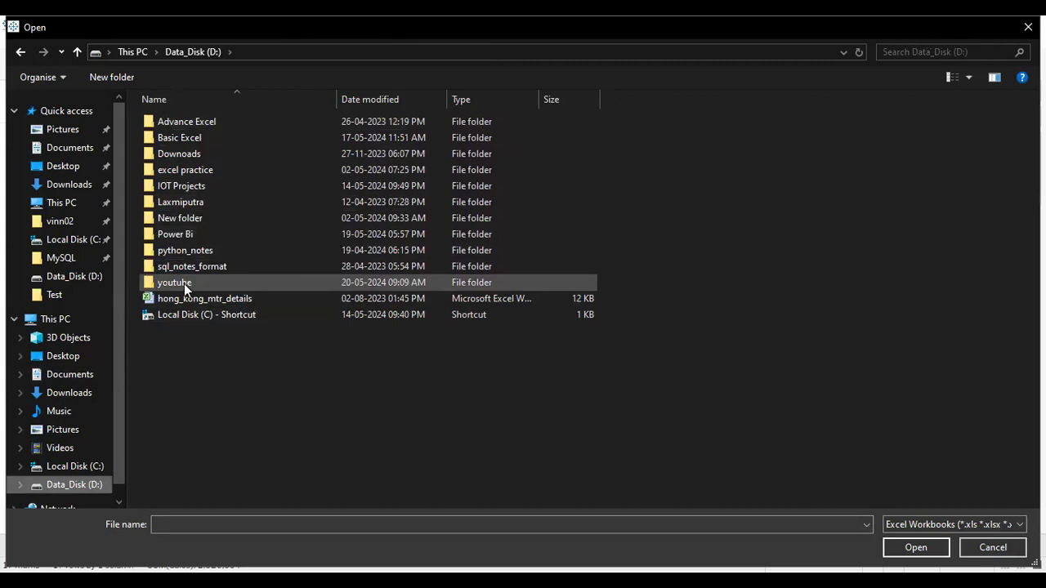
double_click(171, 235)
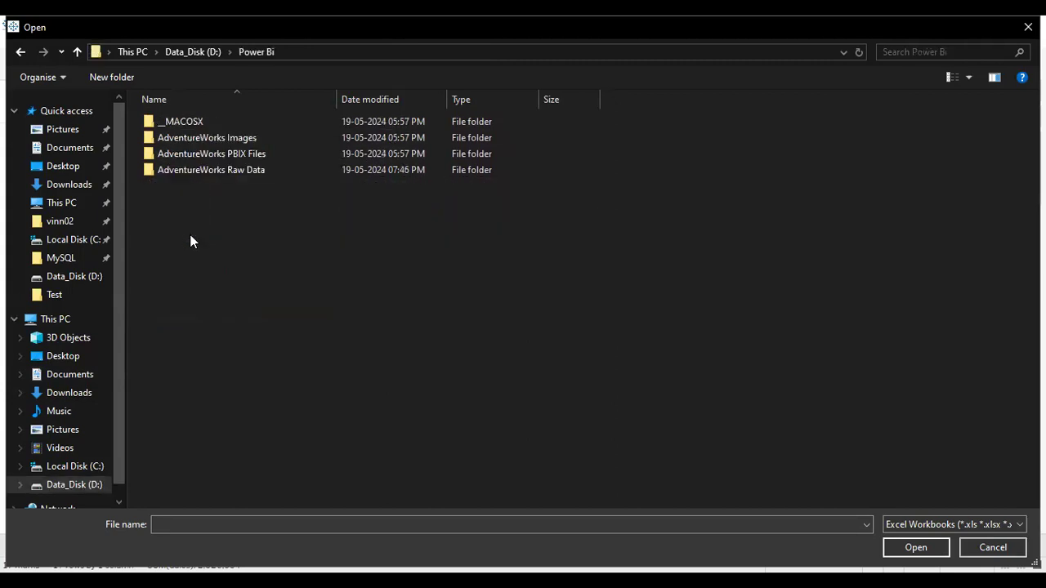
click(203, 55)
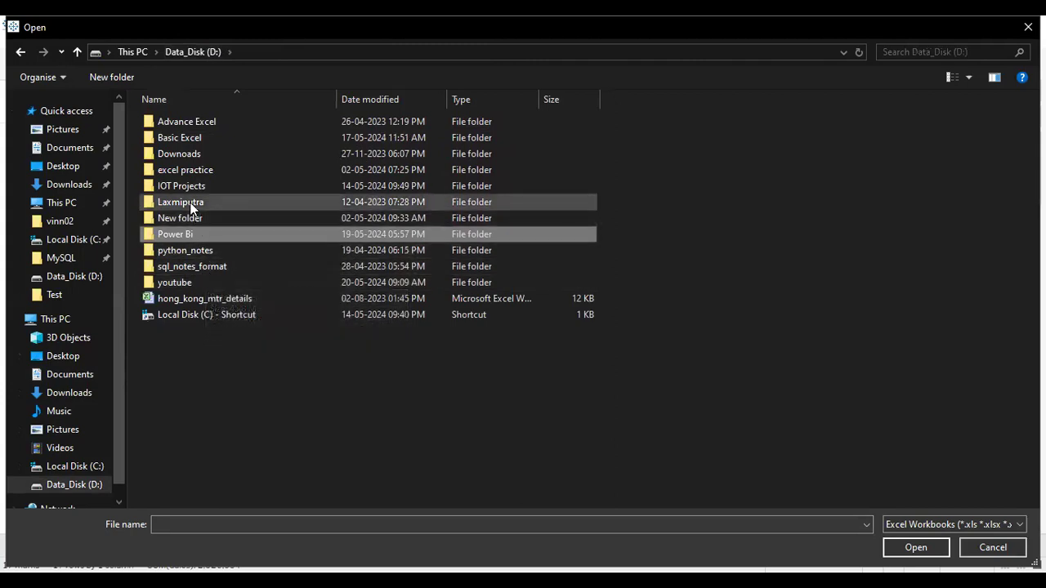
double_click(189, 144)
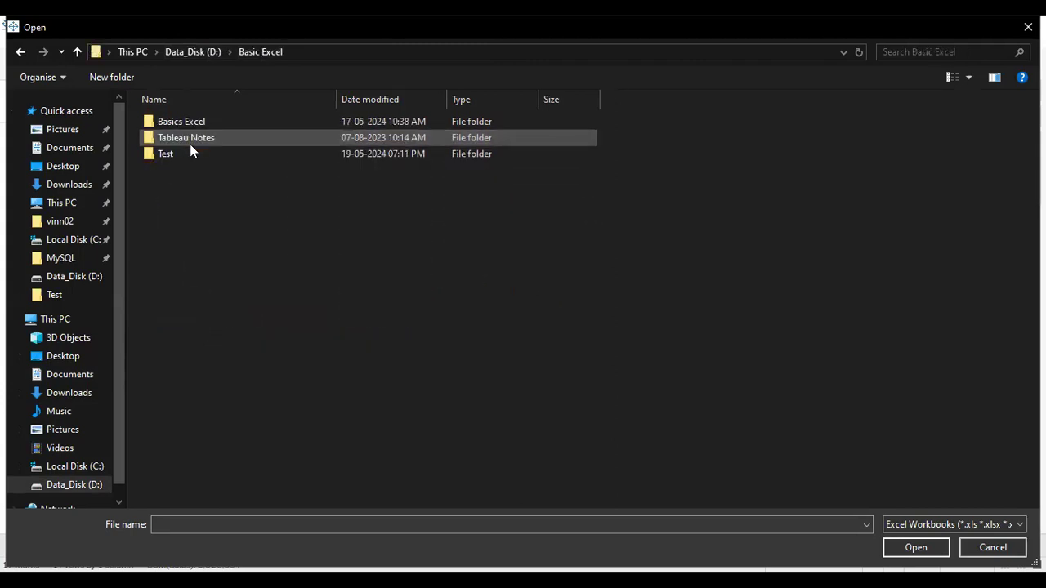
double_click(189, 141)
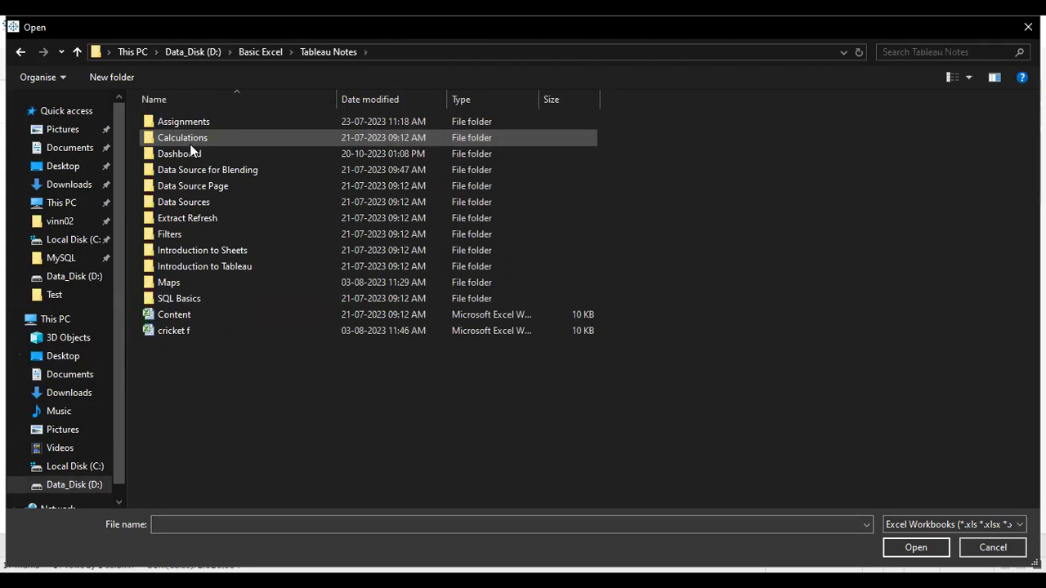
double_click(198, 202)
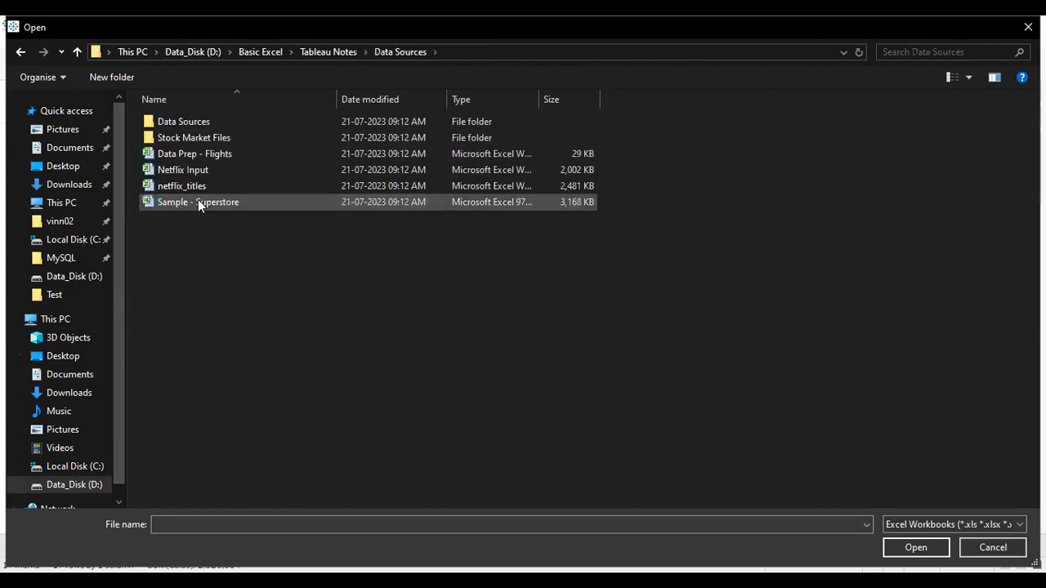
double_click(210, 123)
click(194, 156)
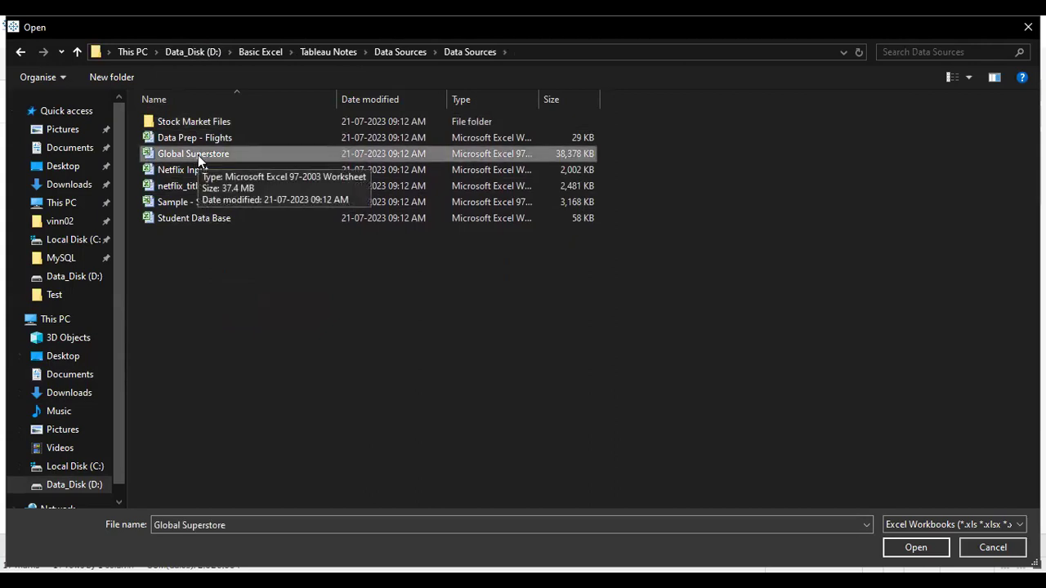
click(911, 549)
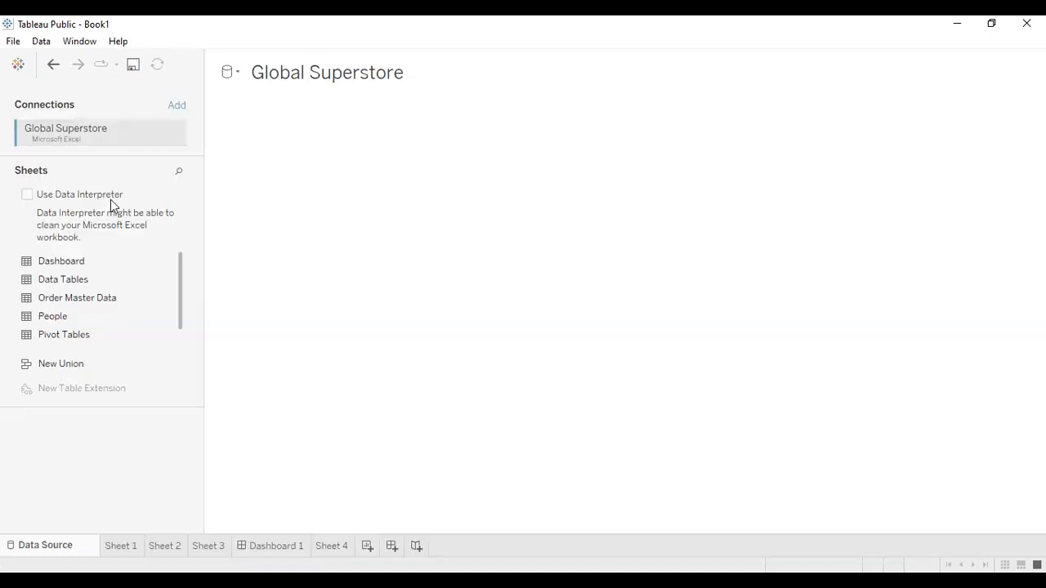
drag(85, 306, 446, 171)
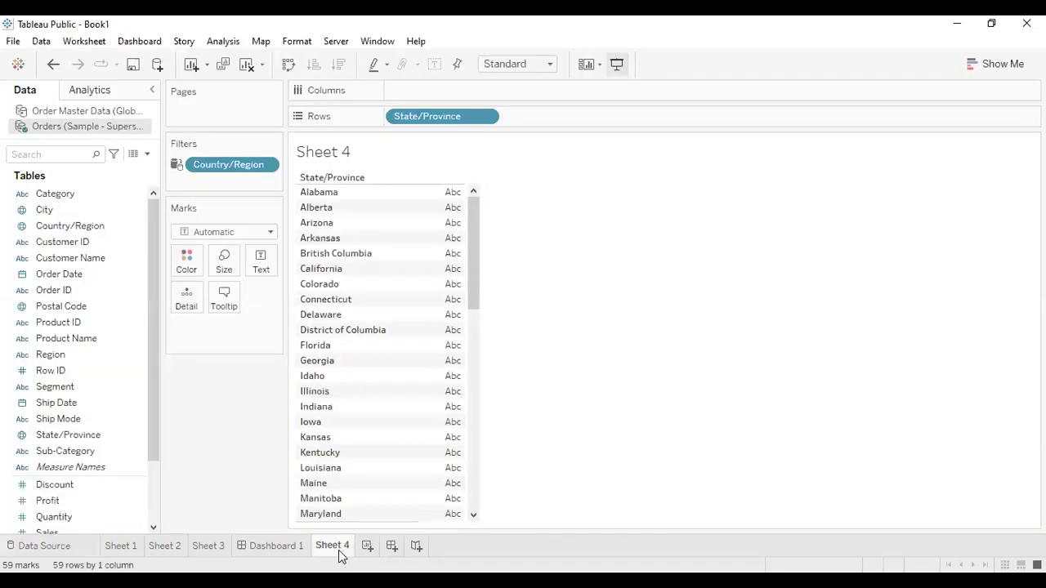
- Compare the fields of the Order Master Data and Orders data sources on Sheet 4, widening the Data pane to read their full names
click(73, 113)
click(79, 129)
click(85, 112)
click(88, 129)
click(87, 114)
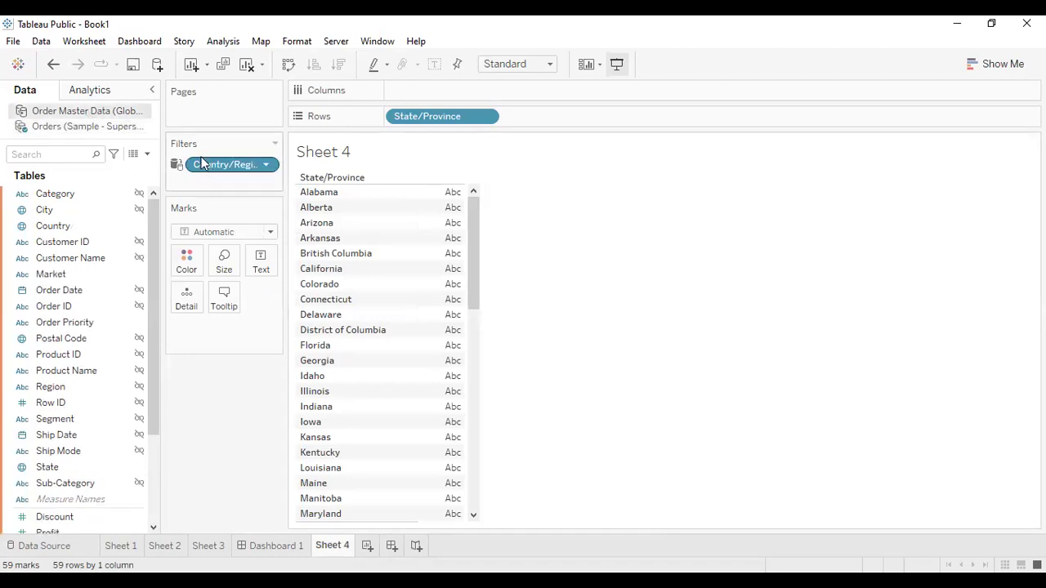
drag(161, 127, 207, 138)
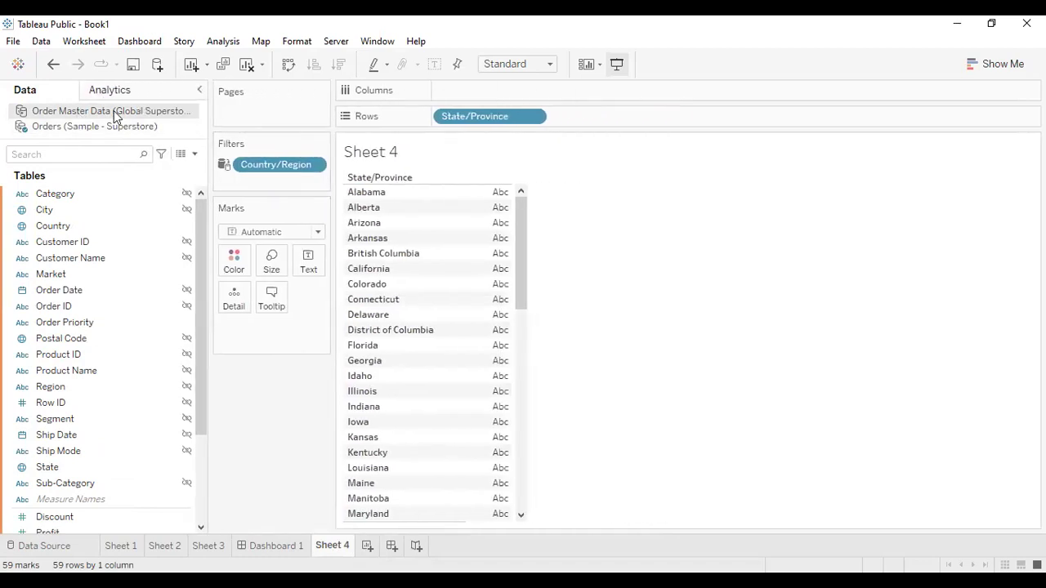
click(144, 126)
click(144, 111)
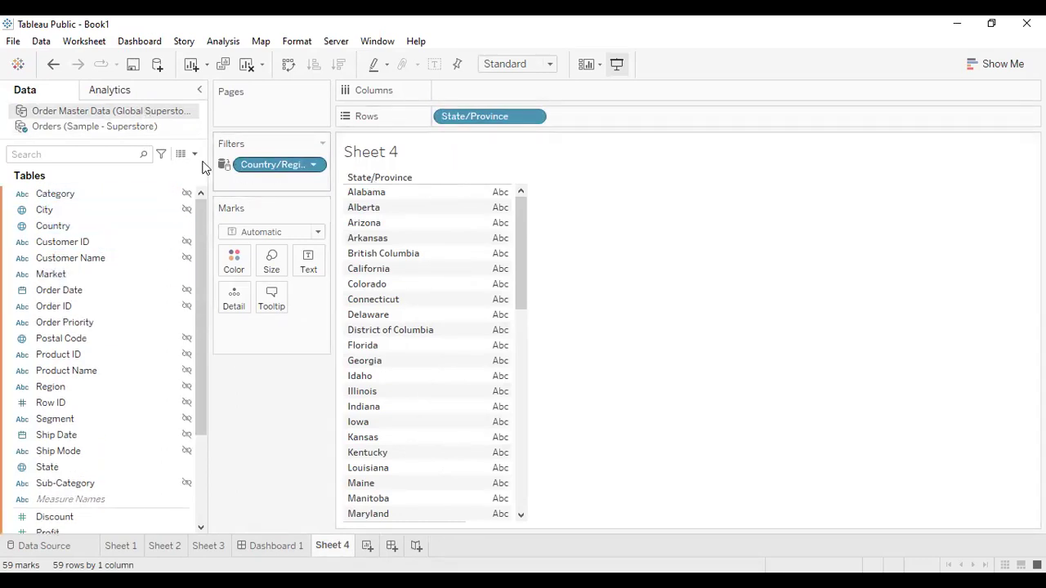
- Check the worksheet scope of Sheet 4's Country/Region filter and look through the Order Master Data fields
click(313, 164)
mouse_move(317, 258)
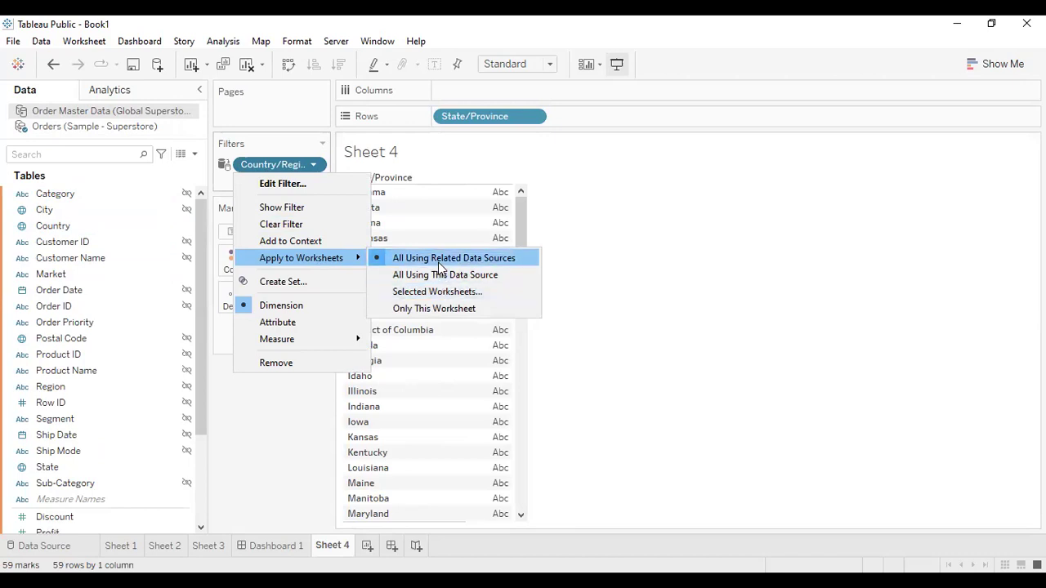
click(261, 442)
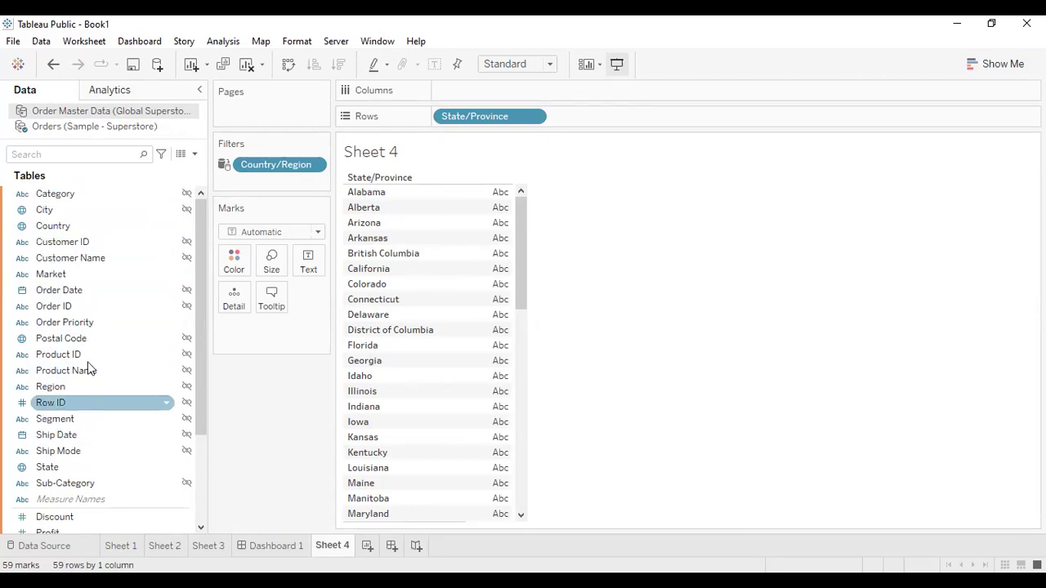
scroll(87, 343, down, 3)
scroll(87, 343, up, 3)
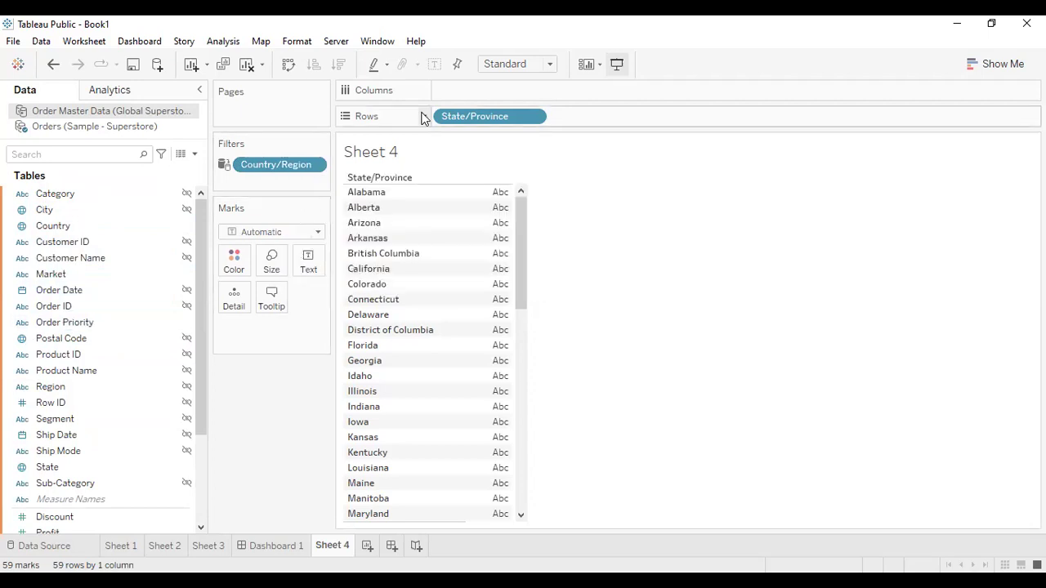
- Clear Sheet 4 by removing State/Province from the rows and taking off the shared Country/Region filter
drag(489, 120, 28, 384)
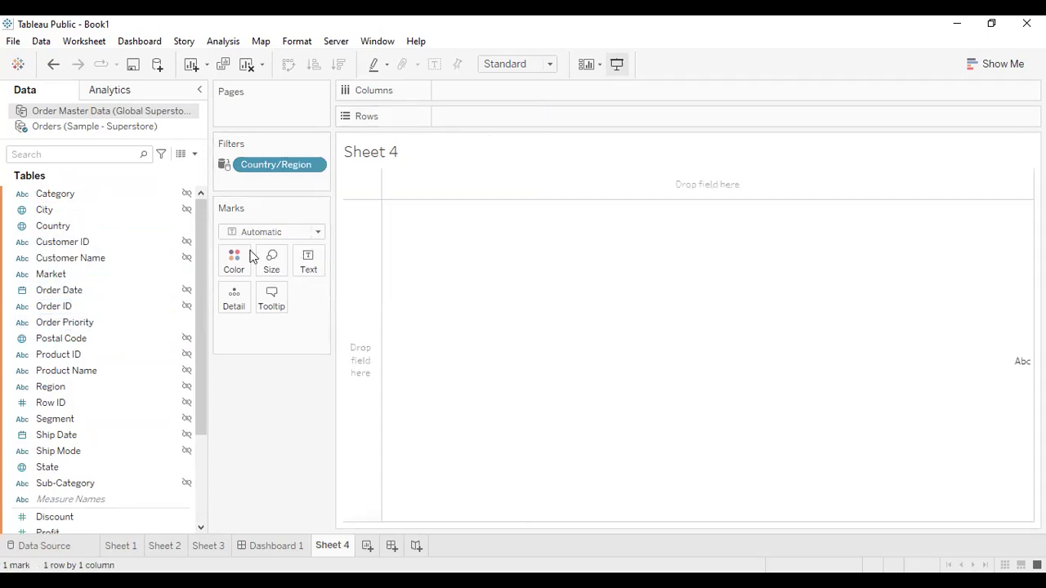
click(120, 546)
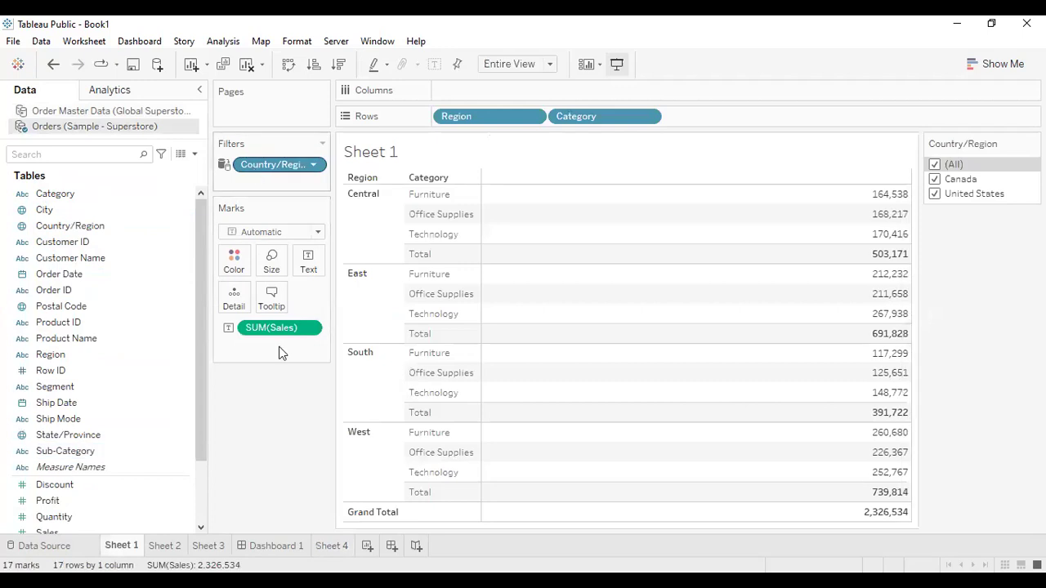
click(333, 545)
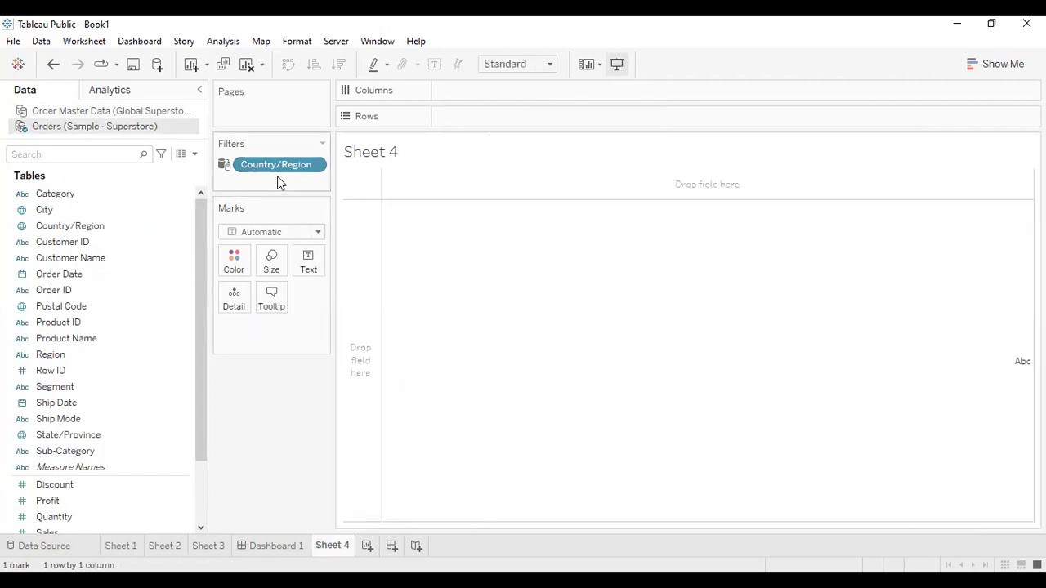
drag(283, 165, 231, 299)
- Build a map on Sheet 4 from Order Master Data with Country and State as detail and Sales as mark size
click(73, 118)
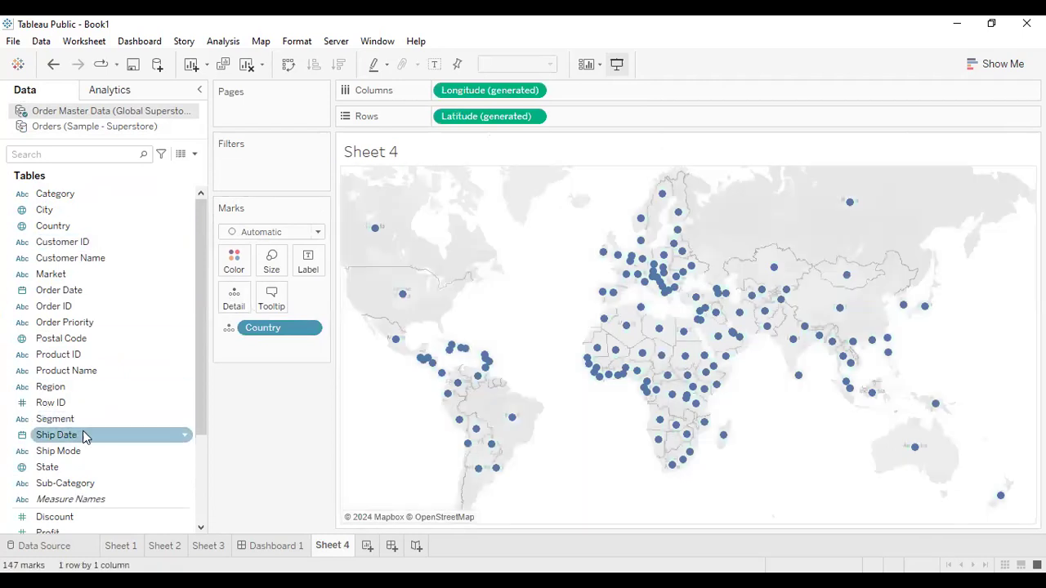
drag(49, 467, 243, 308)
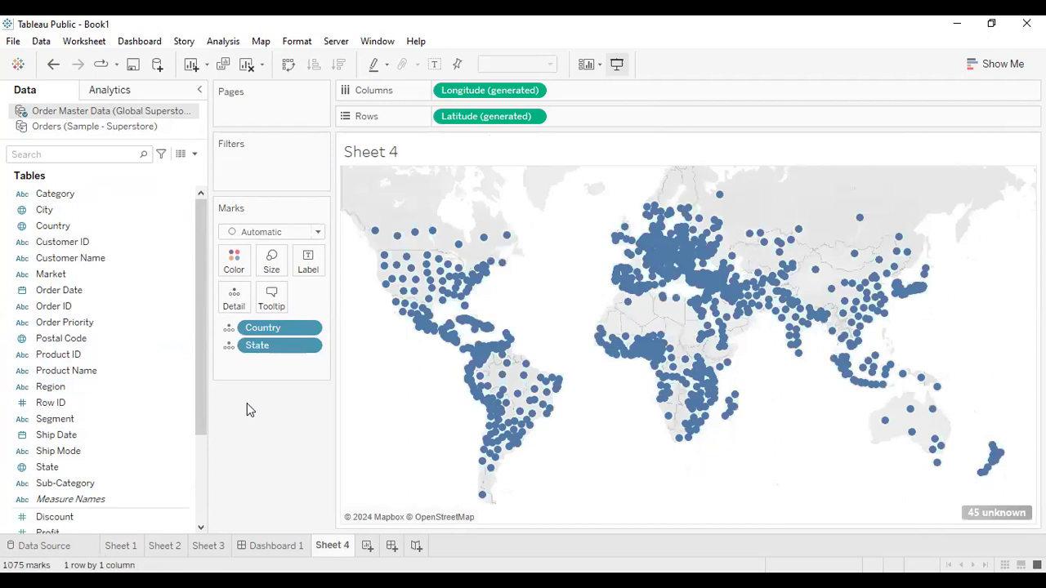
scroll(52, 458, down, 3)
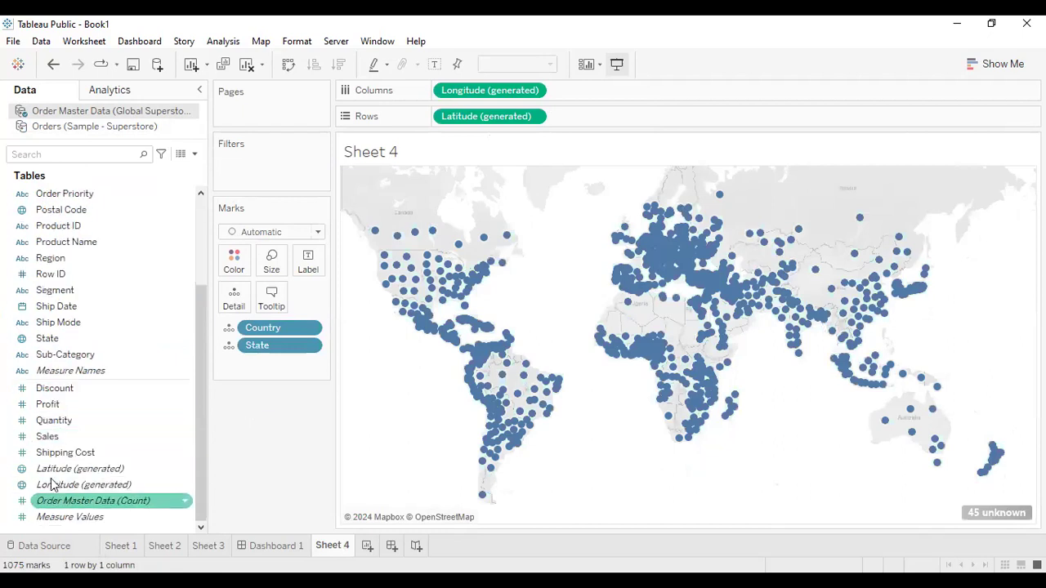
click(76, 435)
drag(116, 433, 275, 264)
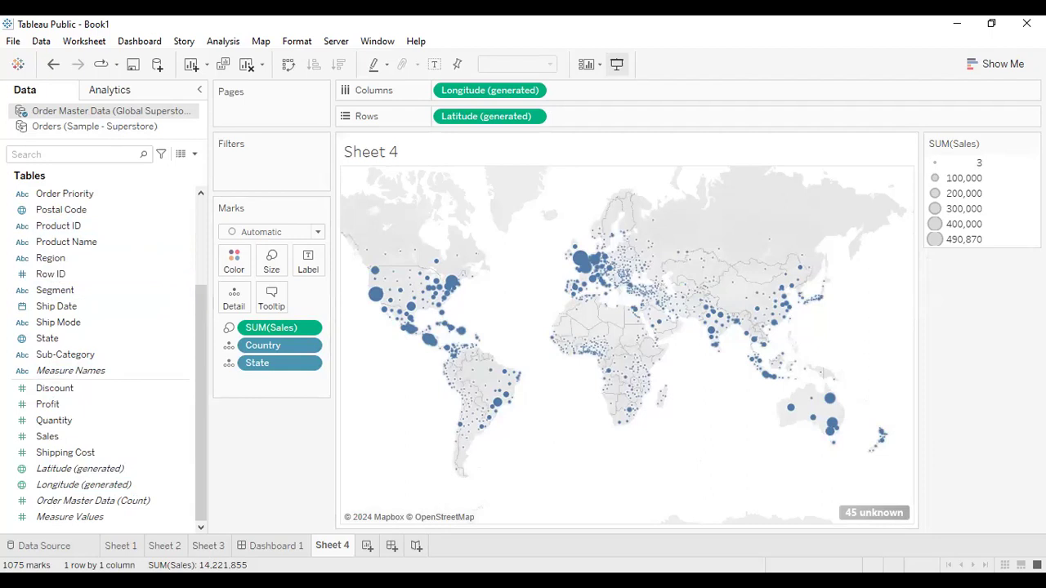
- Add a Country/Region filter to Sheet 1 from the Orders data source with Canada and United States both selected
click(121, 545)
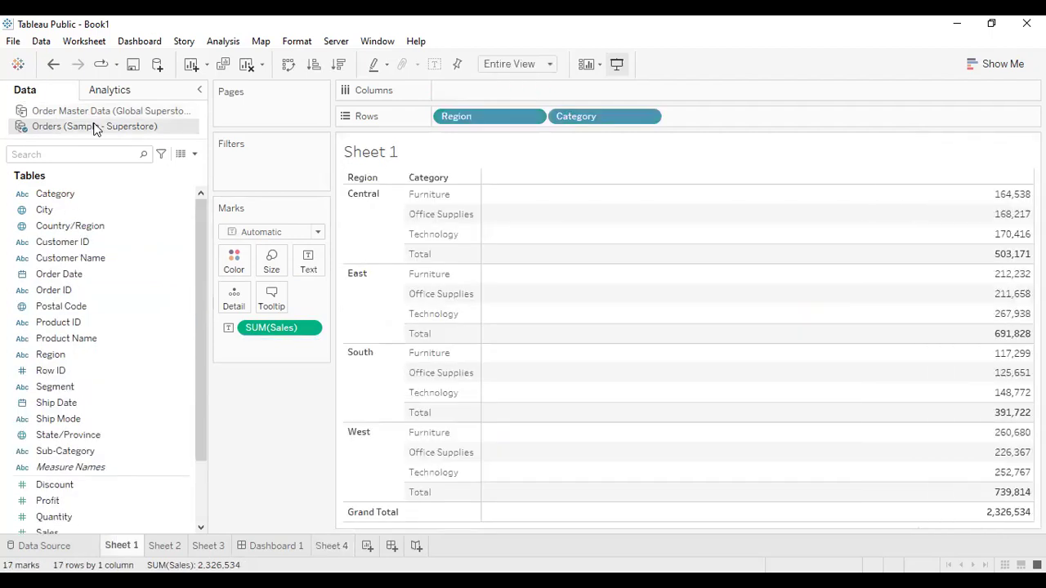
click(104, 234)
drag(272, 170, 272, 168)
click(384, 352)
click(645, 494)
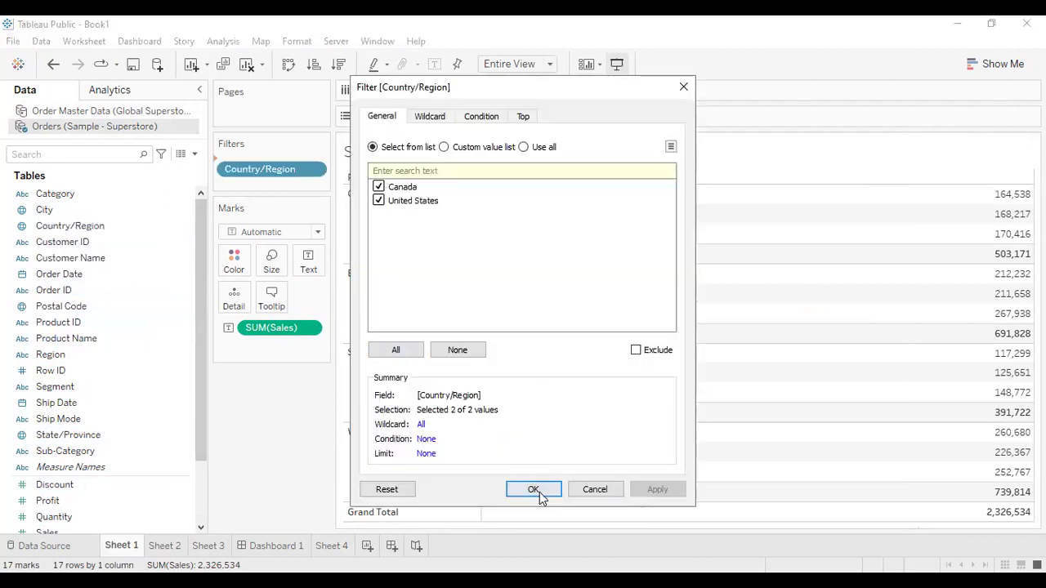
click(534, 489)
- Apply Sheet 1's Country/Region filter to all worksheets using related data sources, show its filter control and deselect Canada
click(319, 164)
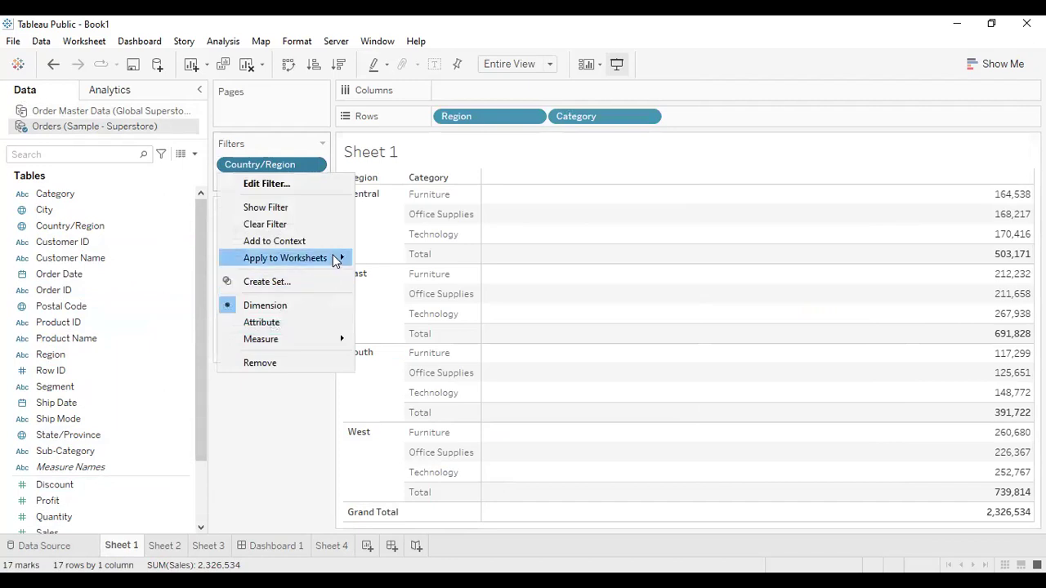
mouse_move(335, 260)
click(405, 257)
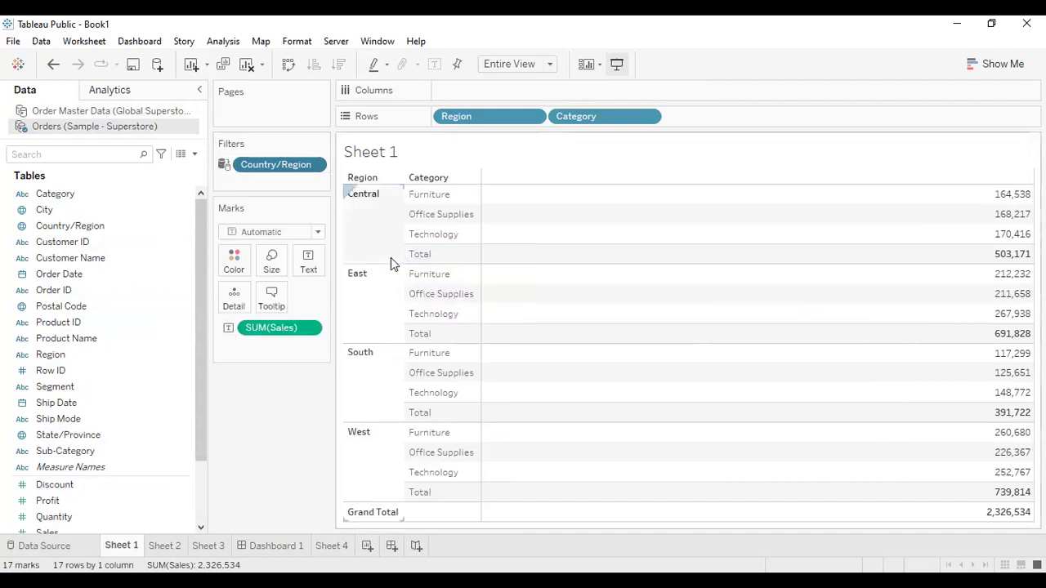
click(314, 165)
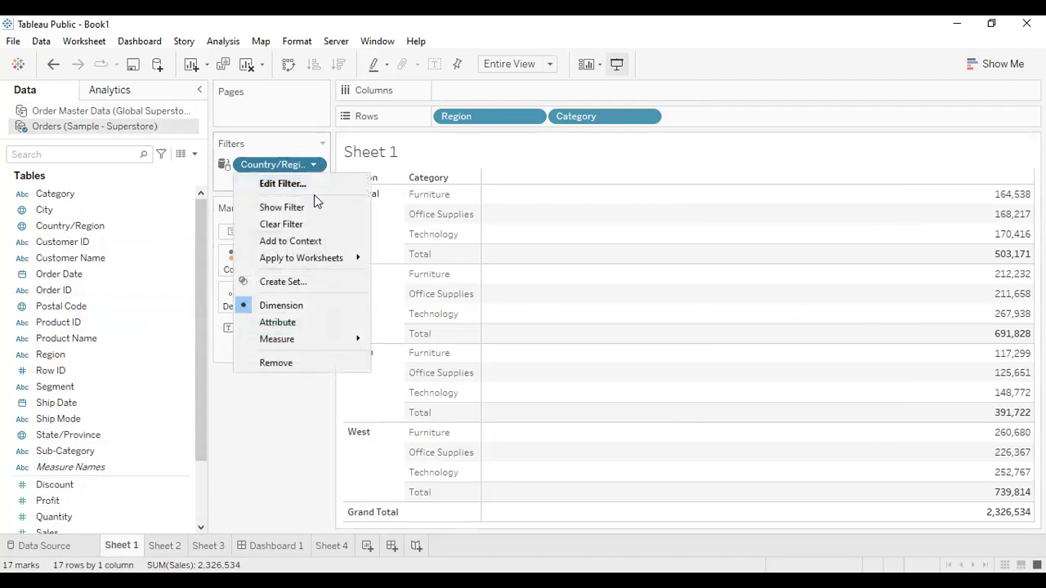
click(320, 211)
click(935, 179)
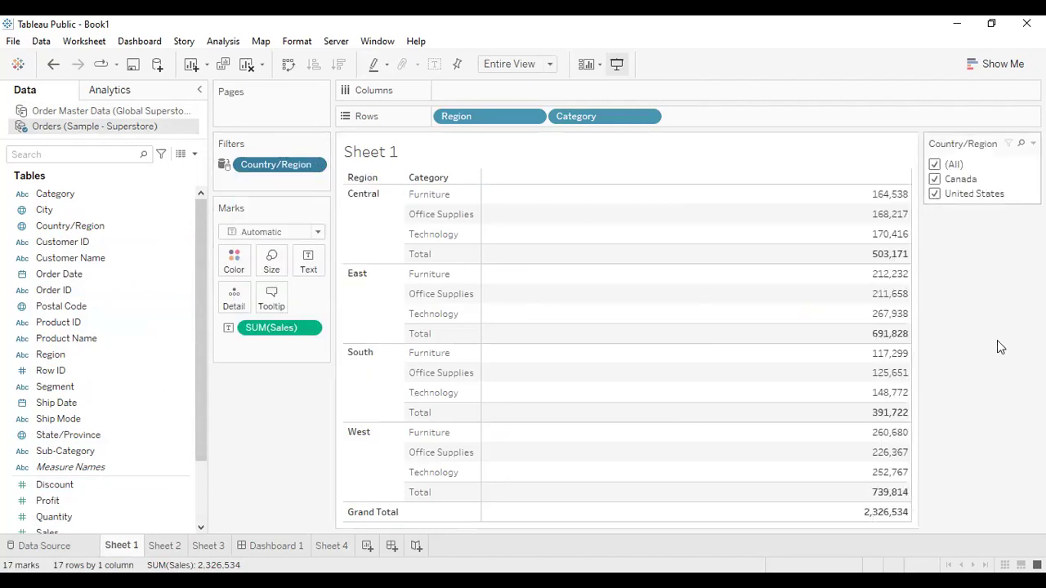
- On Sheet 4, compare the country fields of Order Master Data and Orders and examine whether Country/Region can link the two sources
click(391, 549)
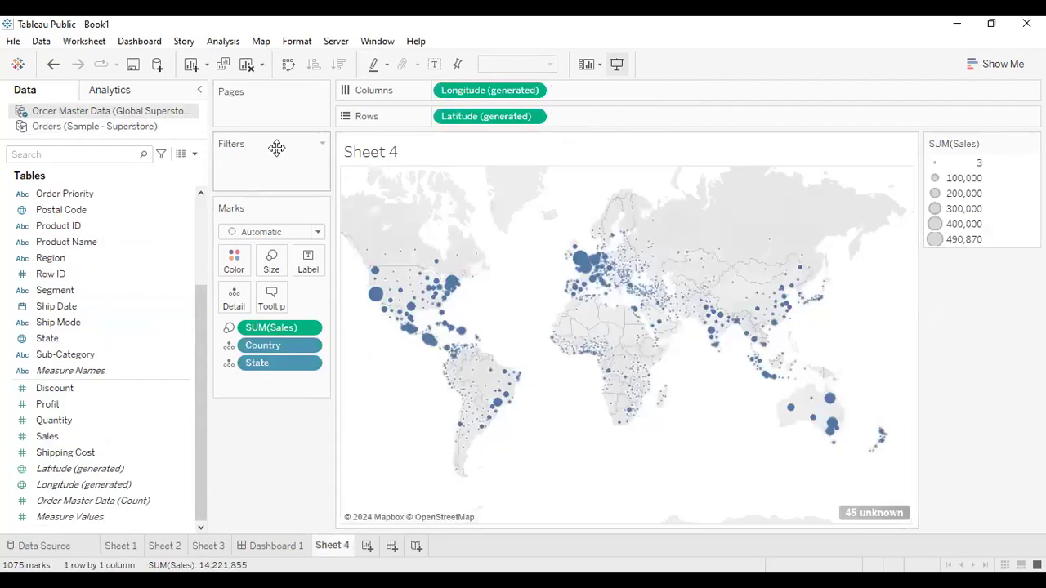
scroll(202, 229, up, 3)
click(140, 123)
click(139, 112)
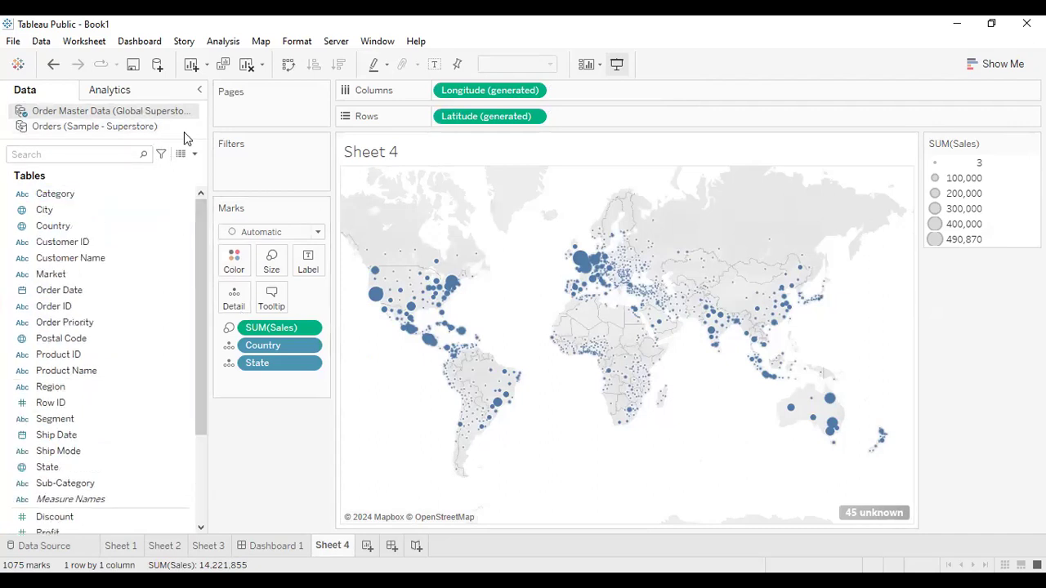
click(106, 127)
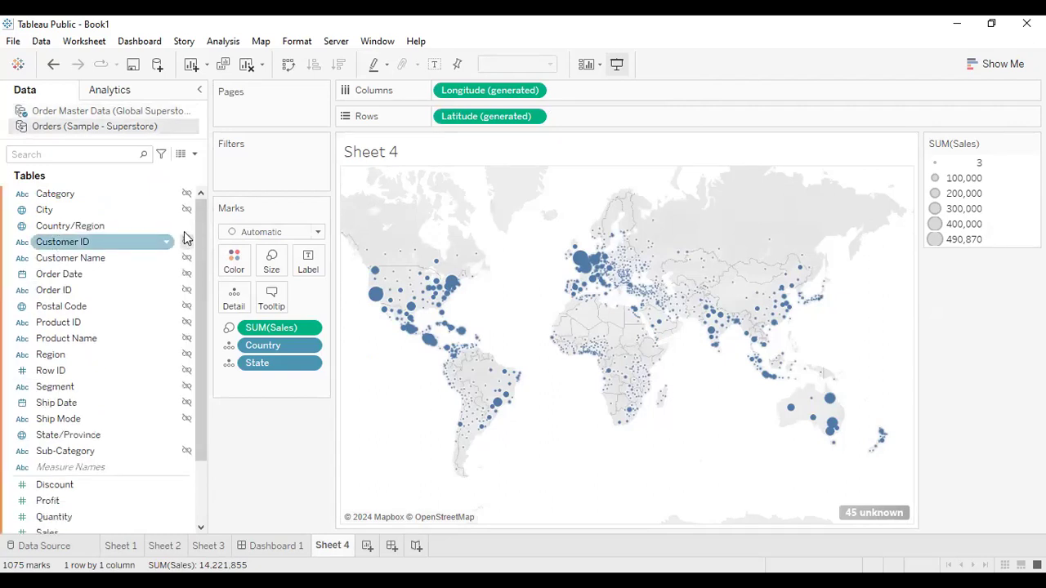
click(185, 228)
click(186, 228)
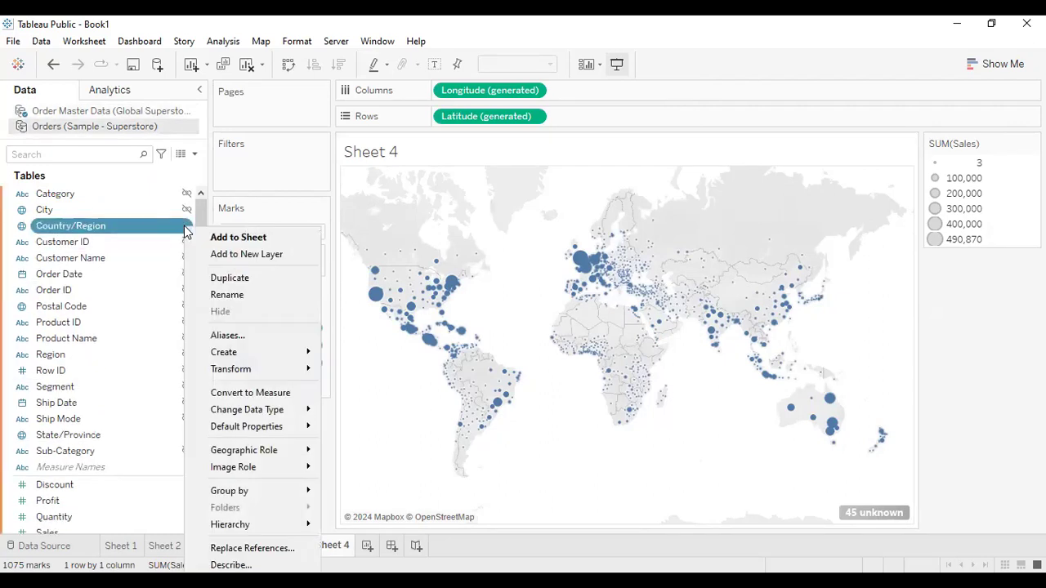
key(Escape)
click(92, 111)
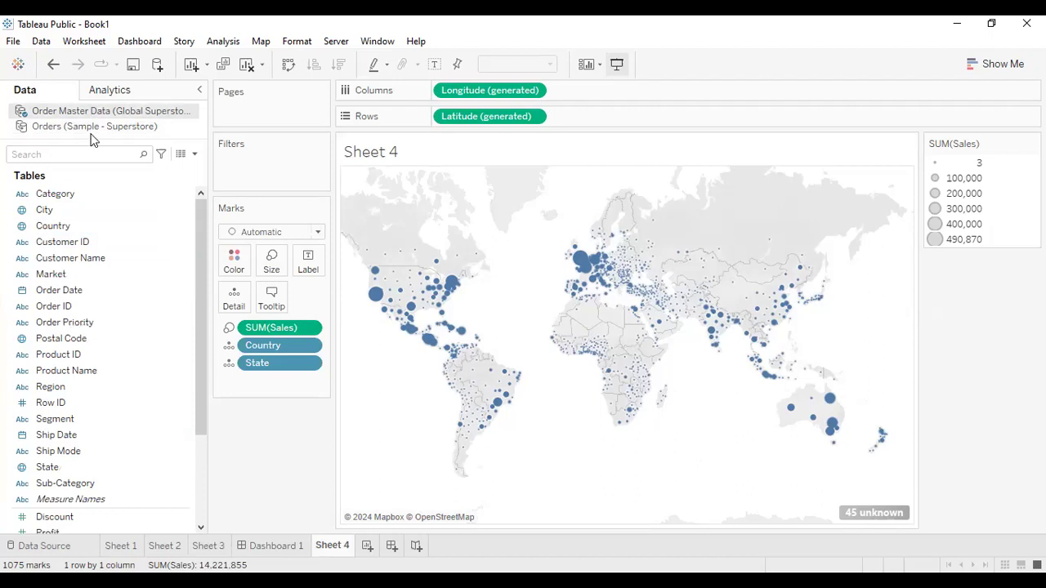
- Rename the Country field in Order Master Data as Country/Region
right_click(99, 229)
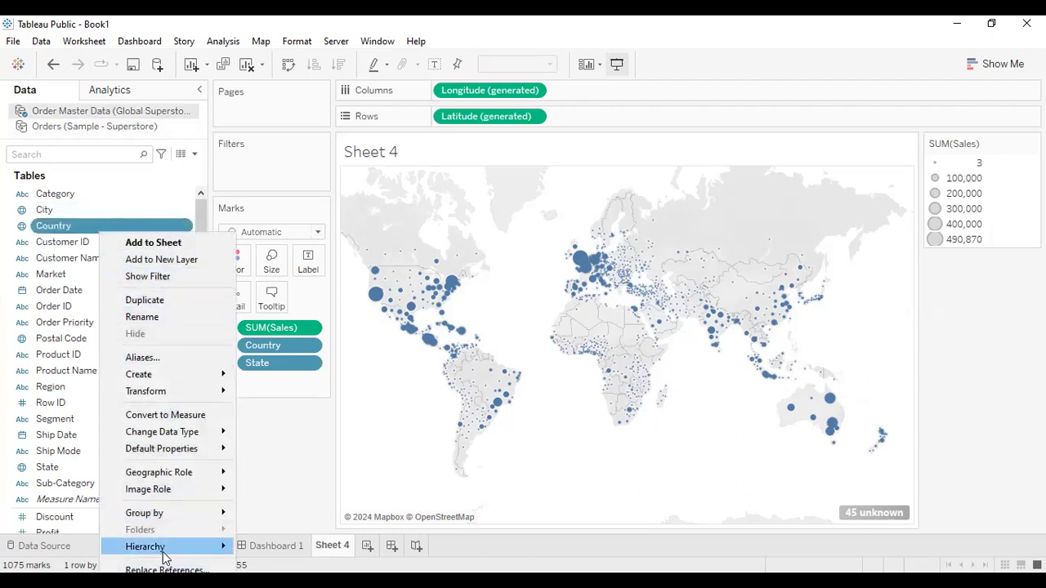
click(179, 321)
text(/Region)
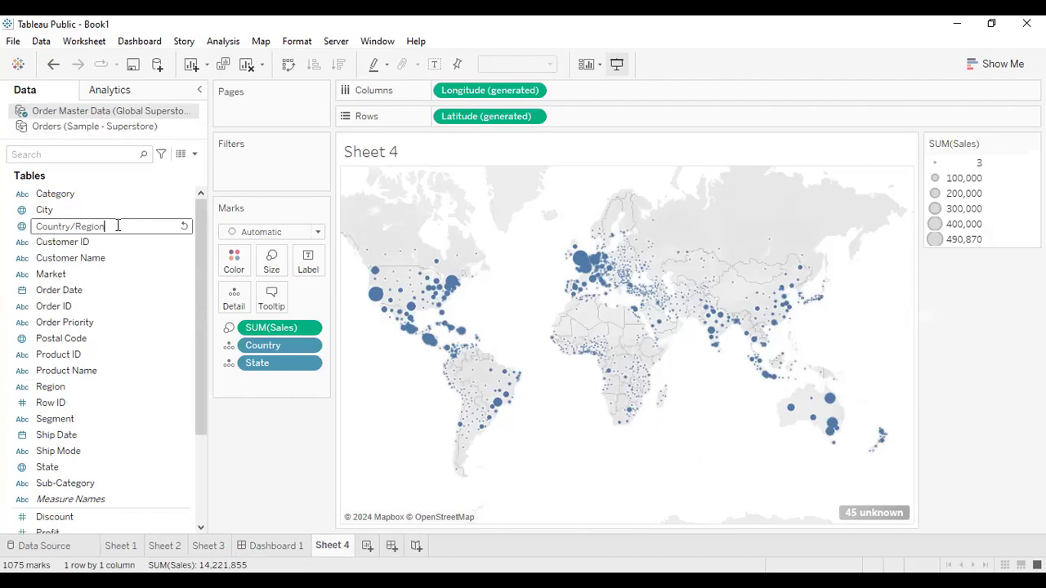
click(88, 228)
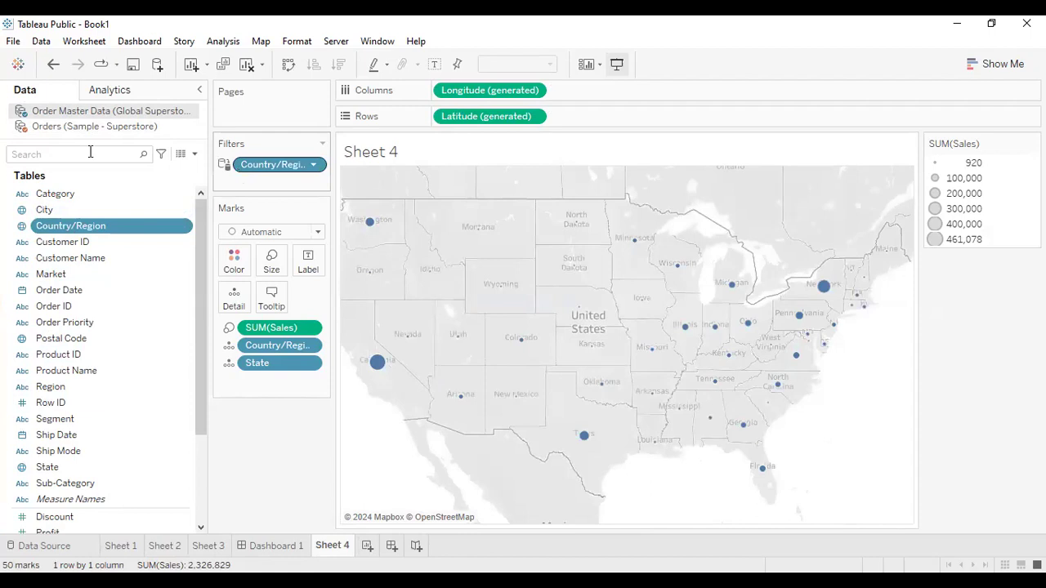
- Examine the Country/Region linking field between Order Master Data and Orders, along with the filtered map on Sheet 4
click(57, 127)
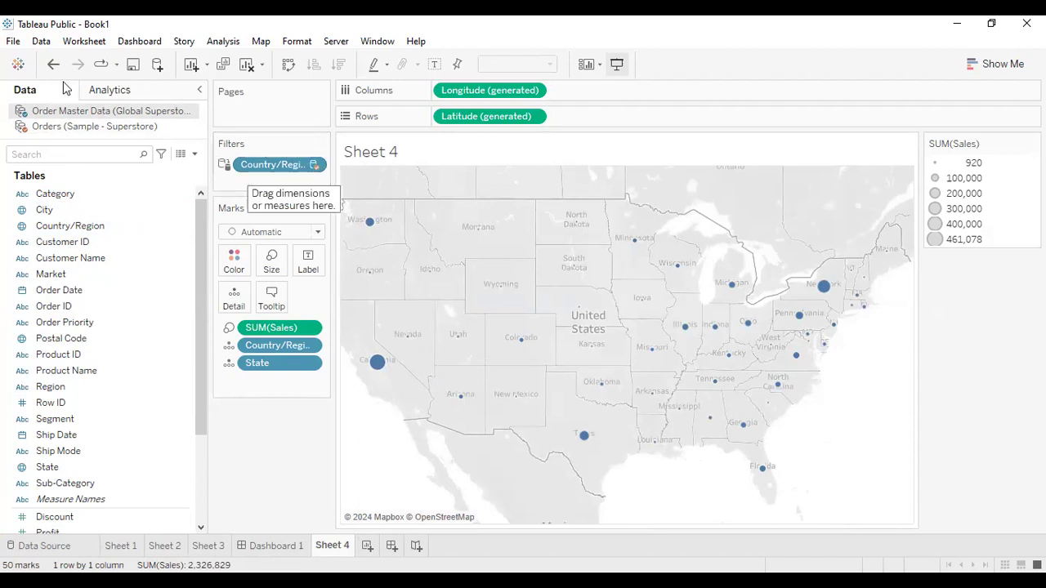
click(45, 124)
click(51, 111)
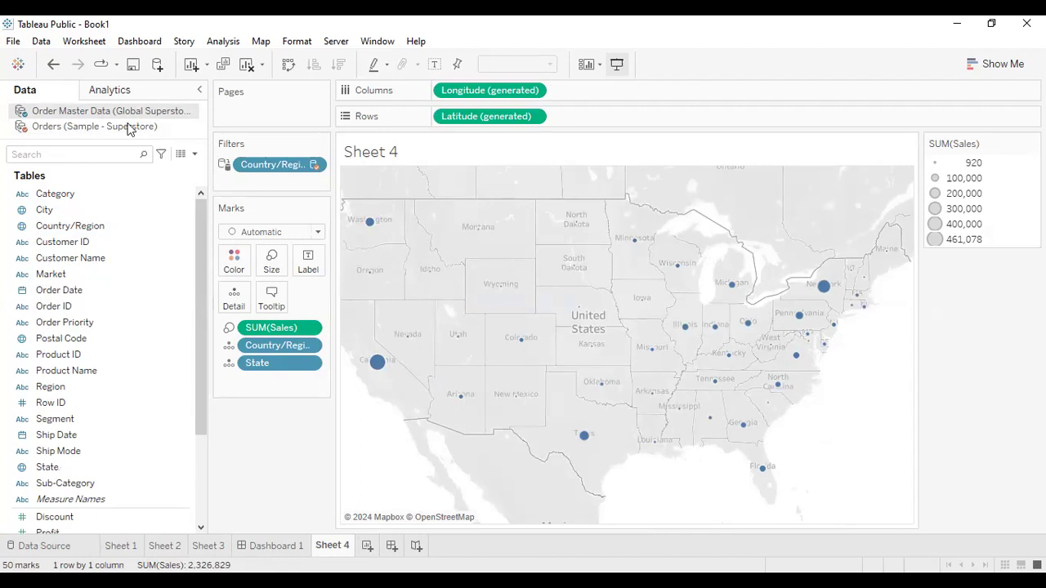
click(129, 128)
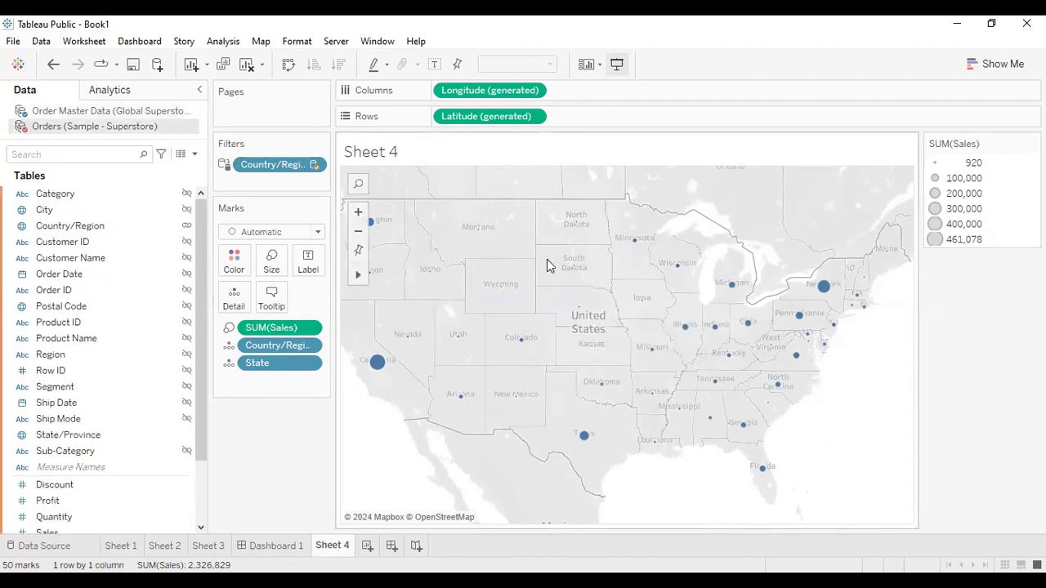
click(167, 111)
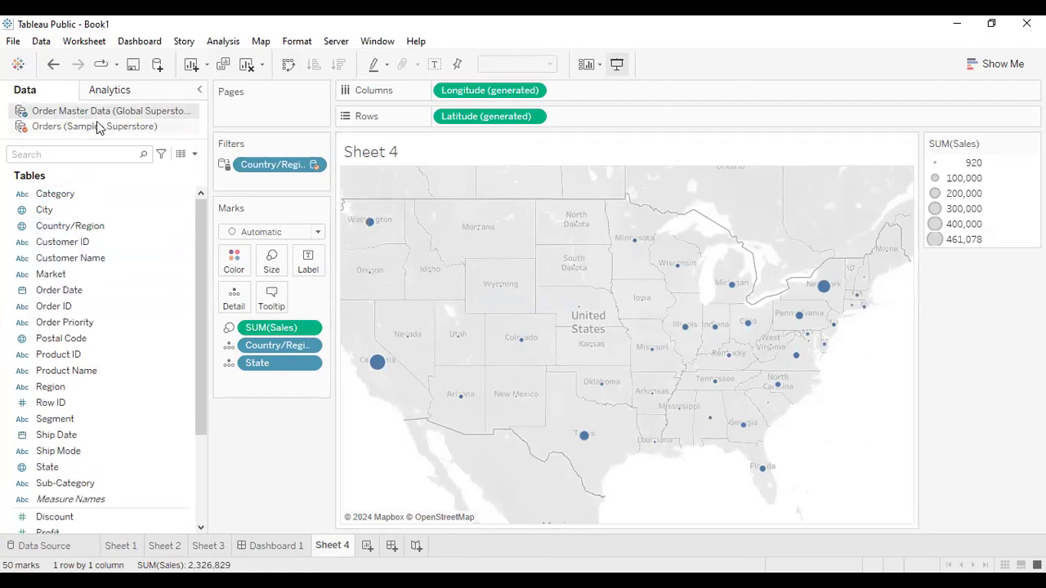
click(98, 126)
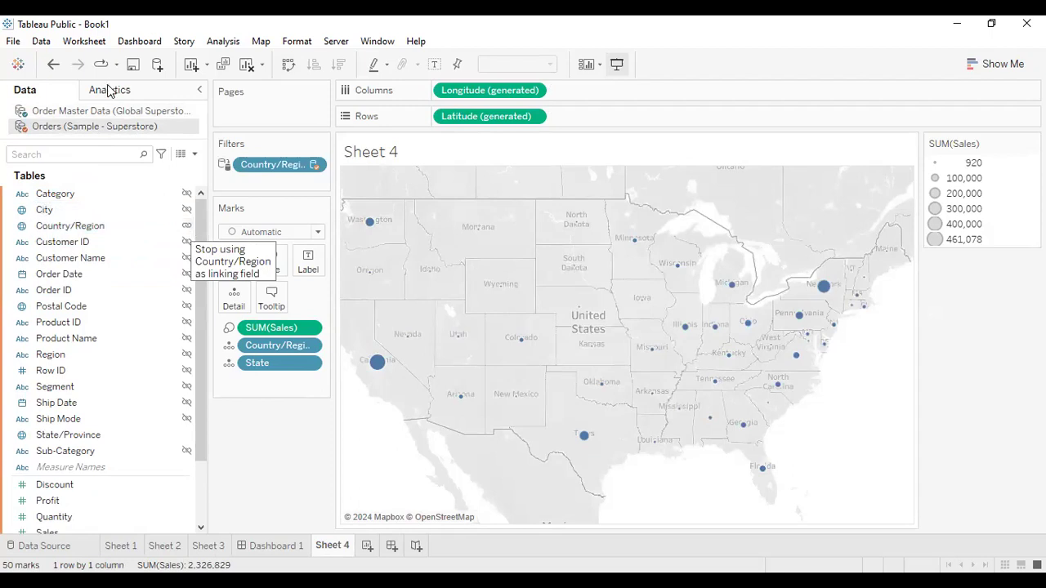
click(82, 111)
click(94, 125)
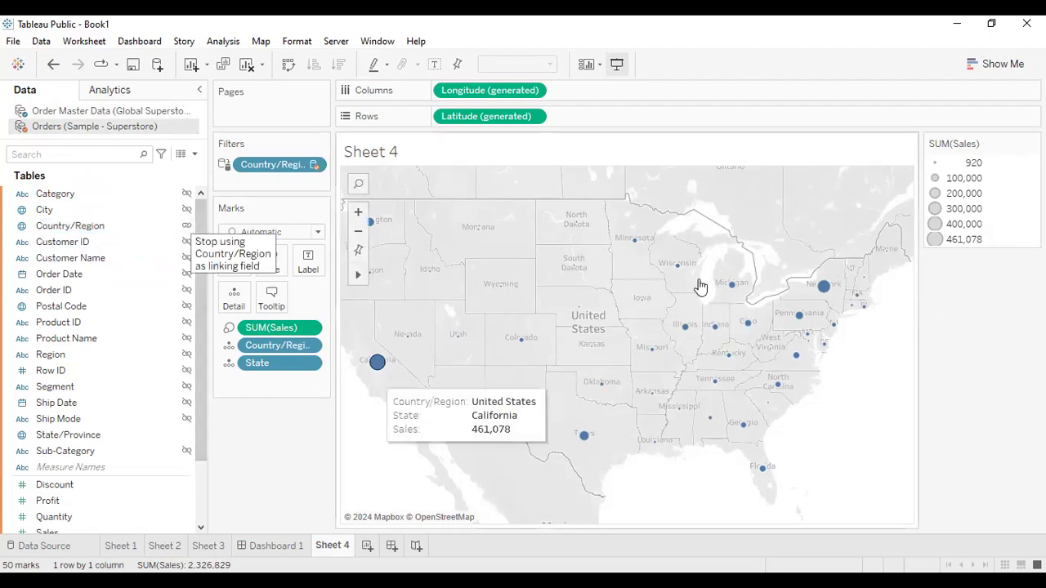
- Review Dashboard 1, Sheet 2 and Sheet 1 to compare how the shared Country/Region filter affects them
click(260, 545)
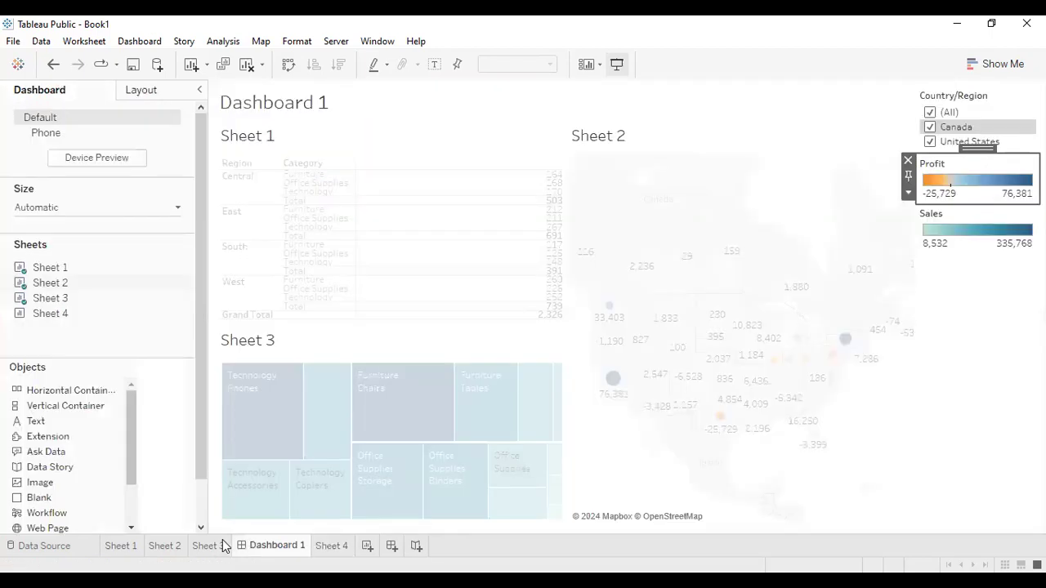
click(161, 545)
click(121, 546)
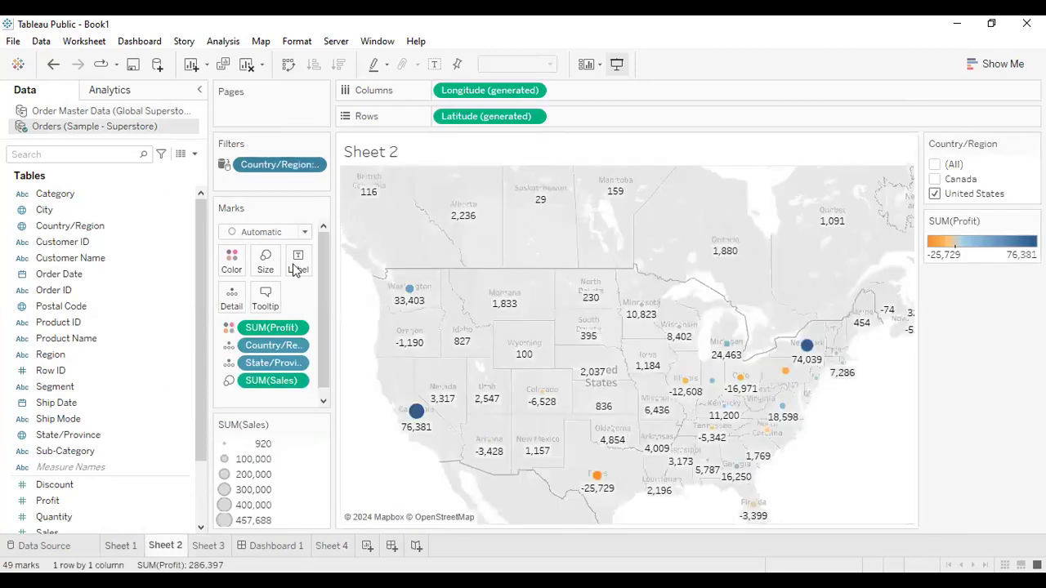
- Check the worksheet scope of Sheet 1's Country/Region filter and select Canada again alongside United States
double_click(317, 167)
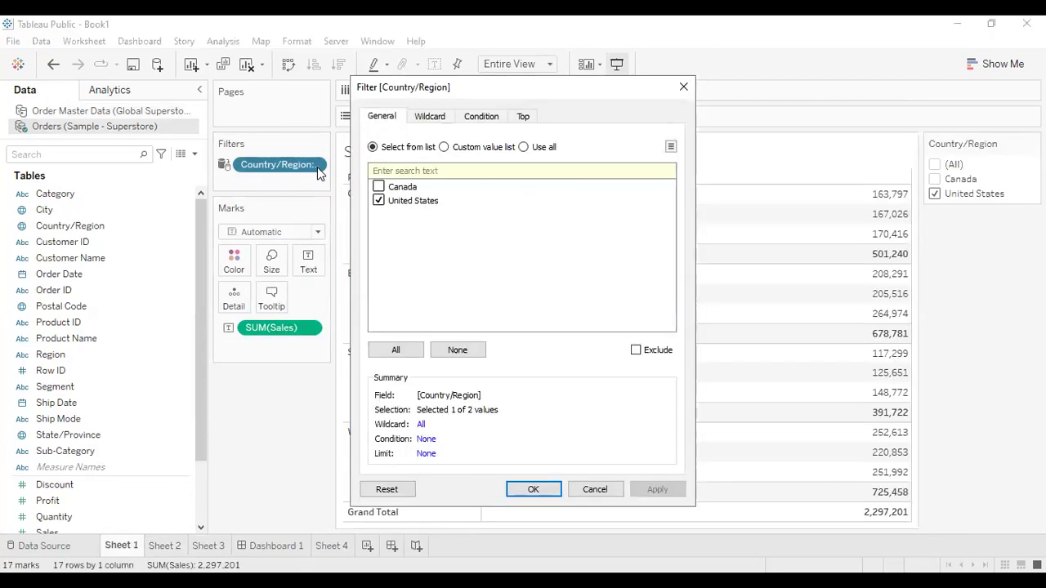
key(Escape)
click(314, 165)
mouse_move(303, 260)
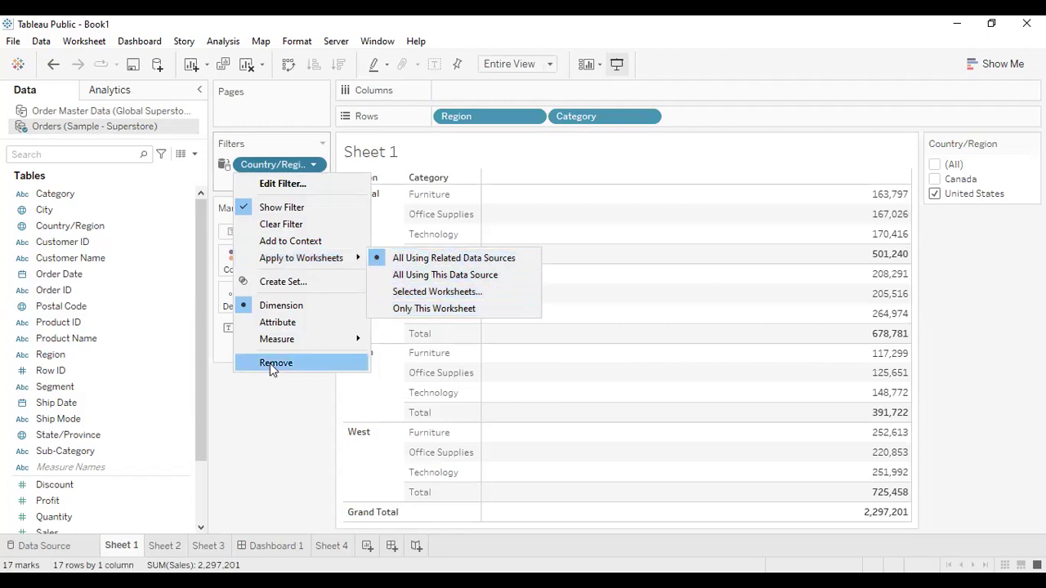
click(248, 460)
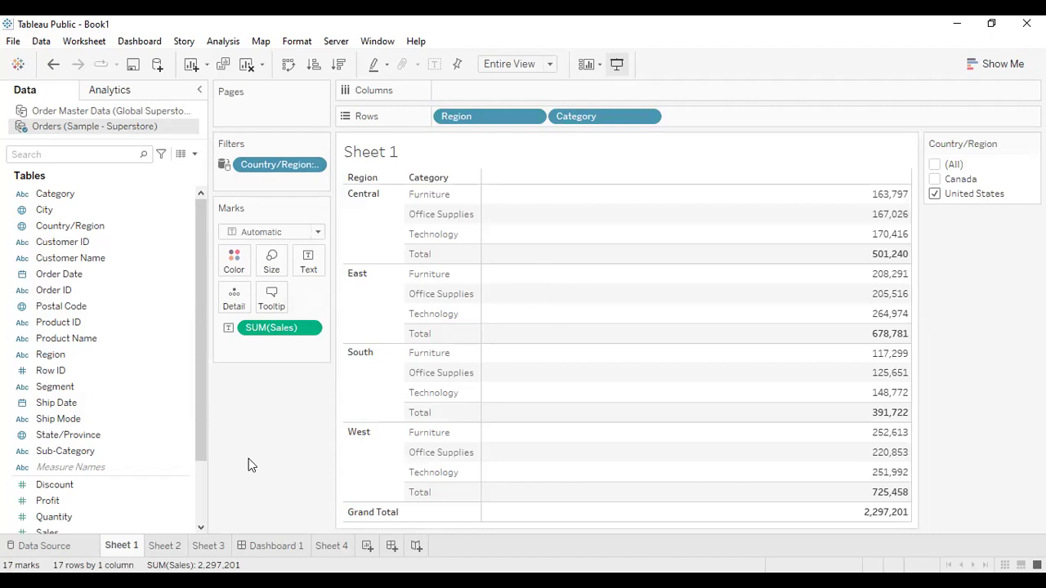
click(934, 178)
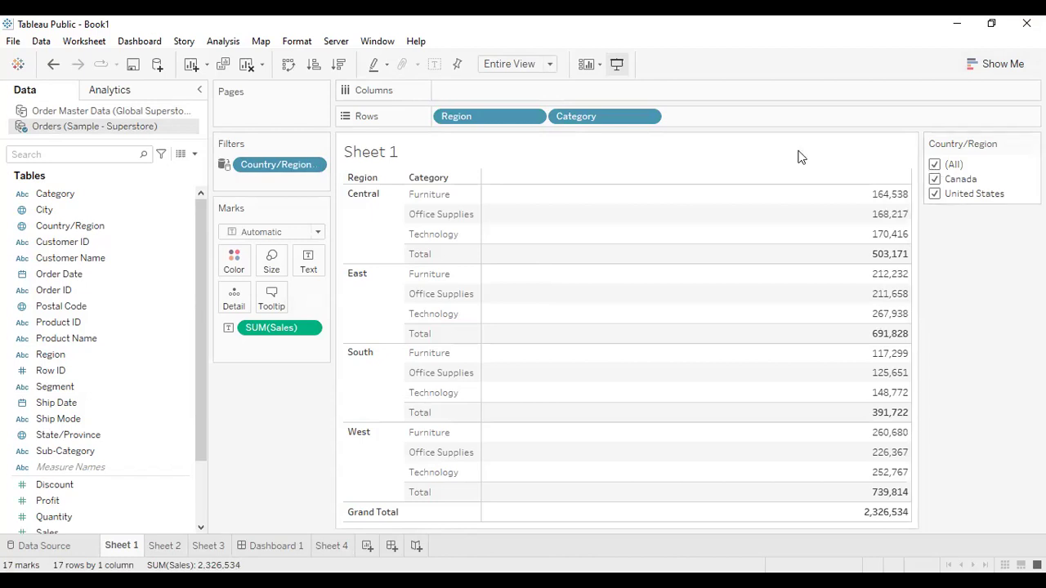